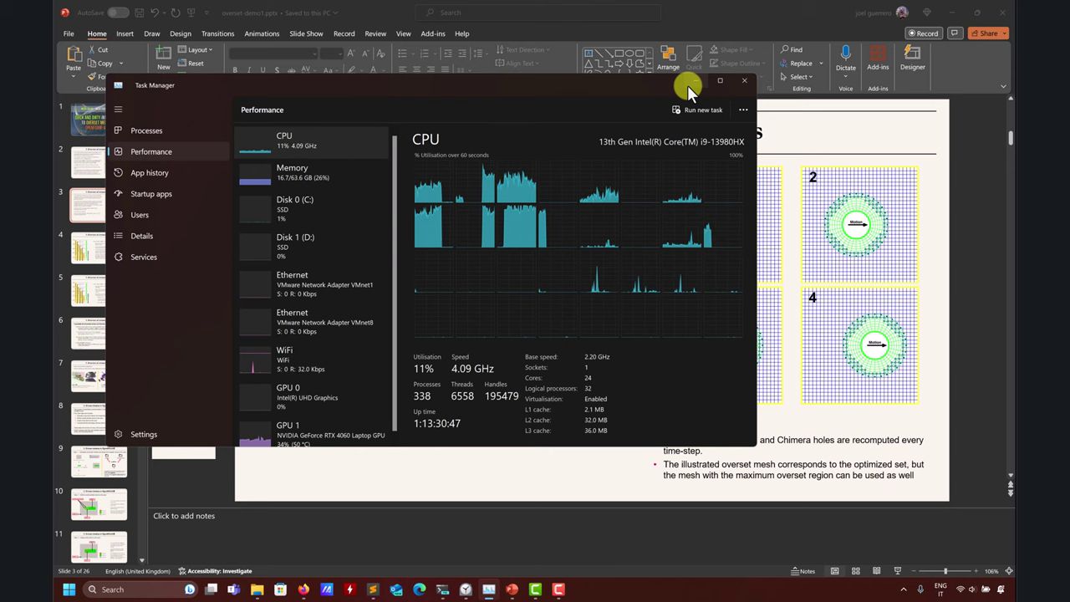
# Examine the slides on moving overset meshes and OpenFOAM overset steps 1 to 4, and minimize the presentation
pyautogui.click(690, 84)
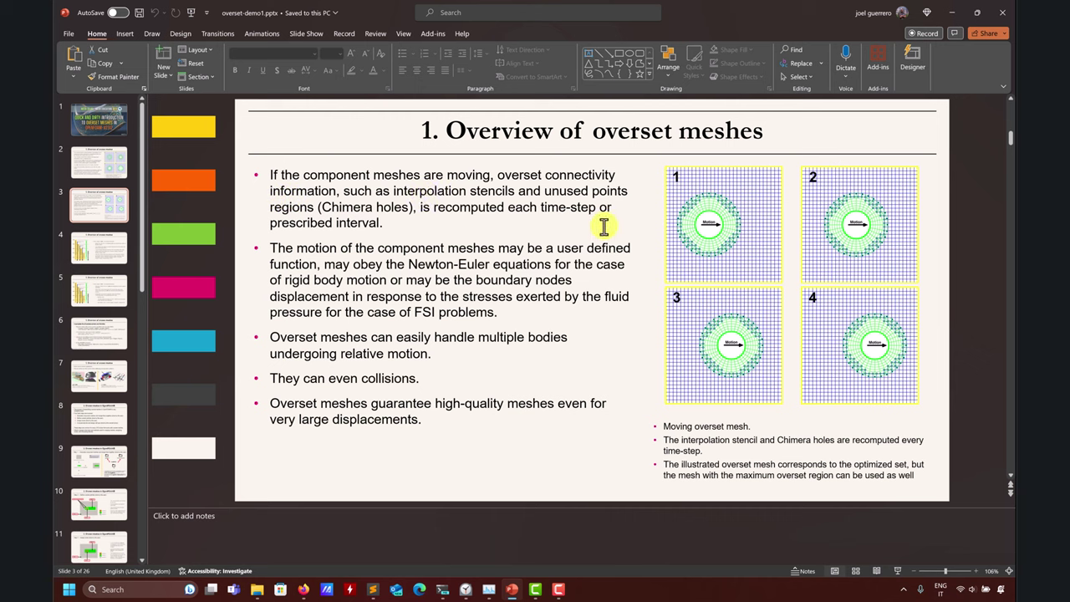
pyautogui.press('pageup')
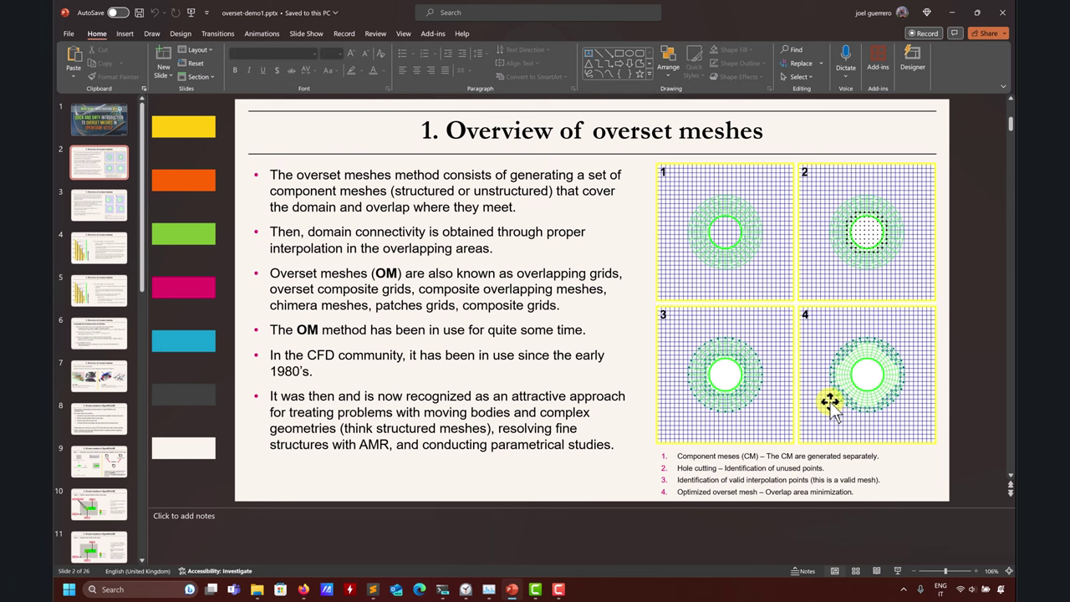
pyautogui.scroll(-1, 828, 405)
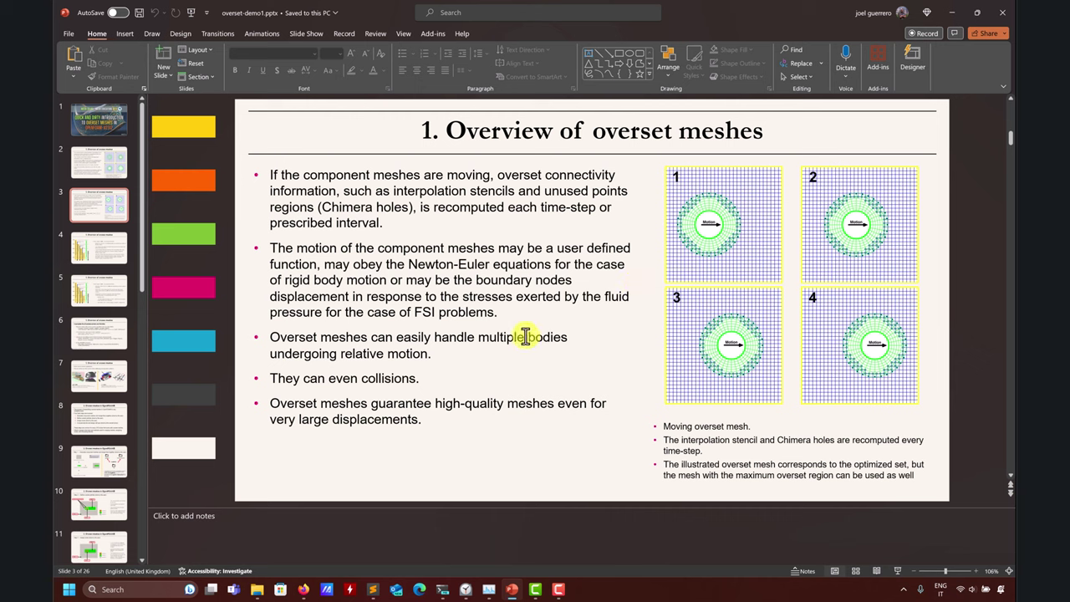
pyautogui.click(96, 470)
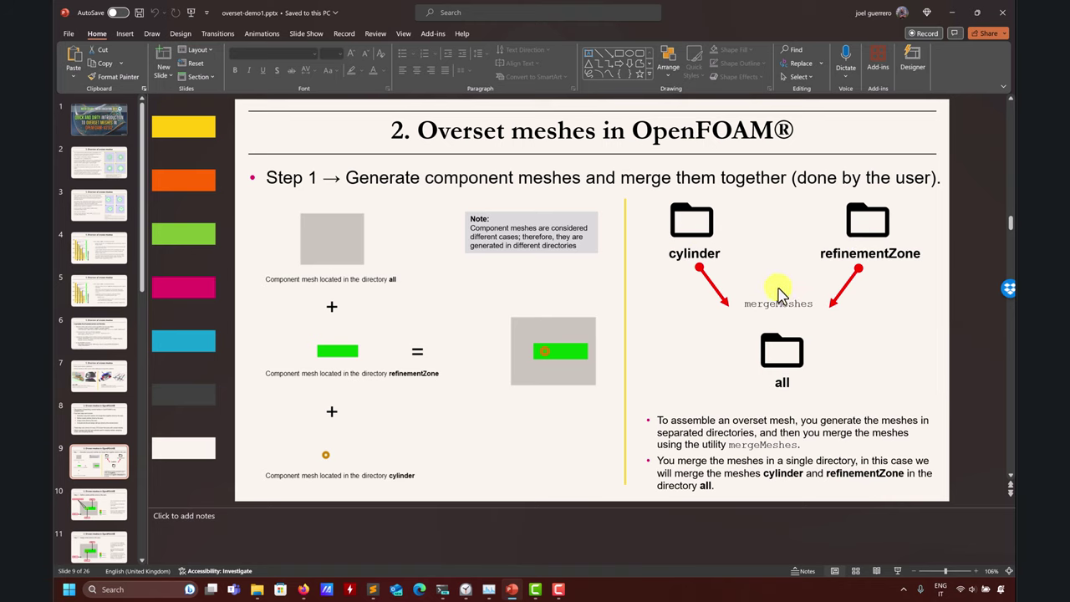
pyautogui.scroll(-1, 801, 301)
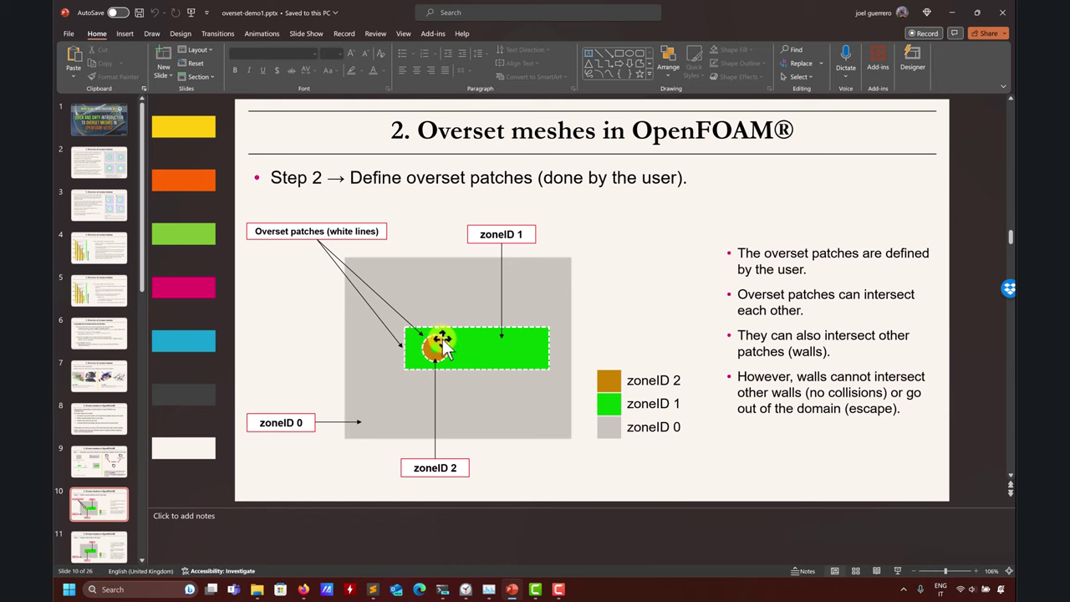
pyautogui.scroll(-1, 443, 343)
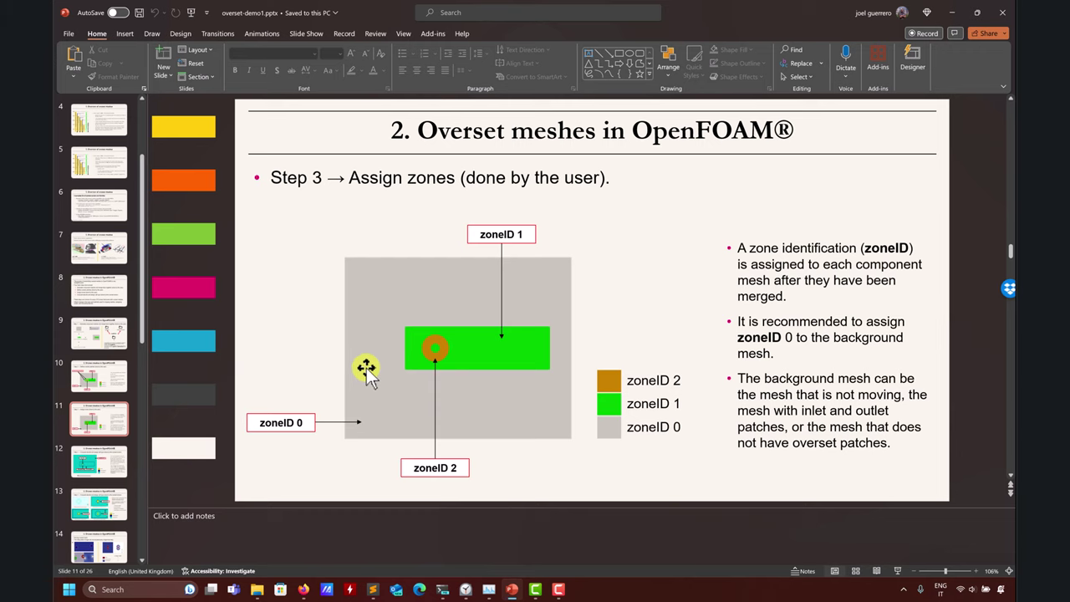
pyautogui.scroll(-1, 361, 377)
pyautogui.scroll(-1, 583, 320)
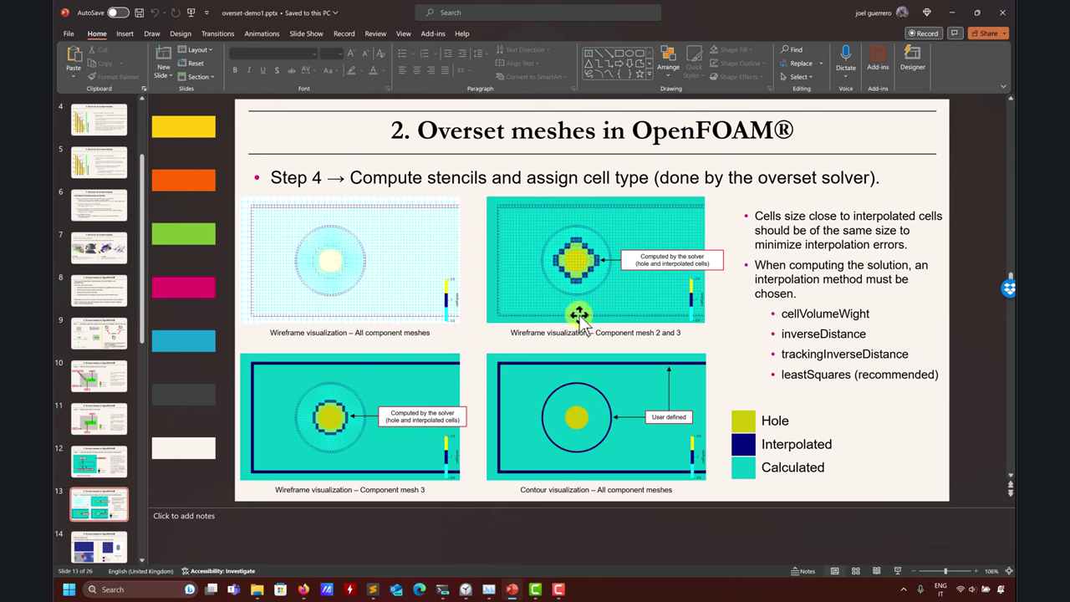
pyautogui.scroll(-1, 574, 310)
pyautogui.scroll(2, 525, 313)
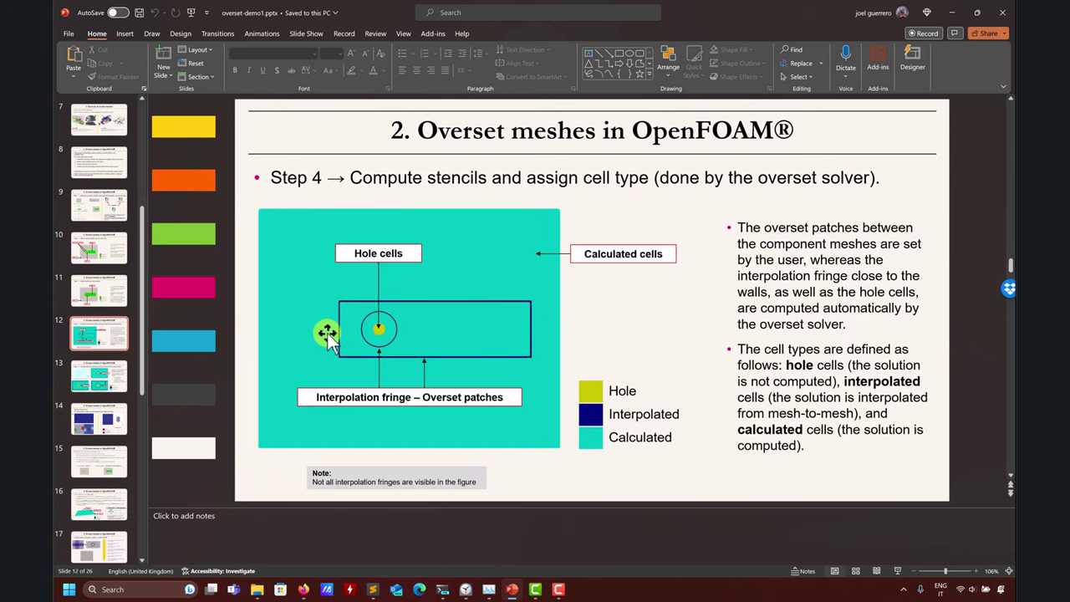
pyautogui.click(952, 12)
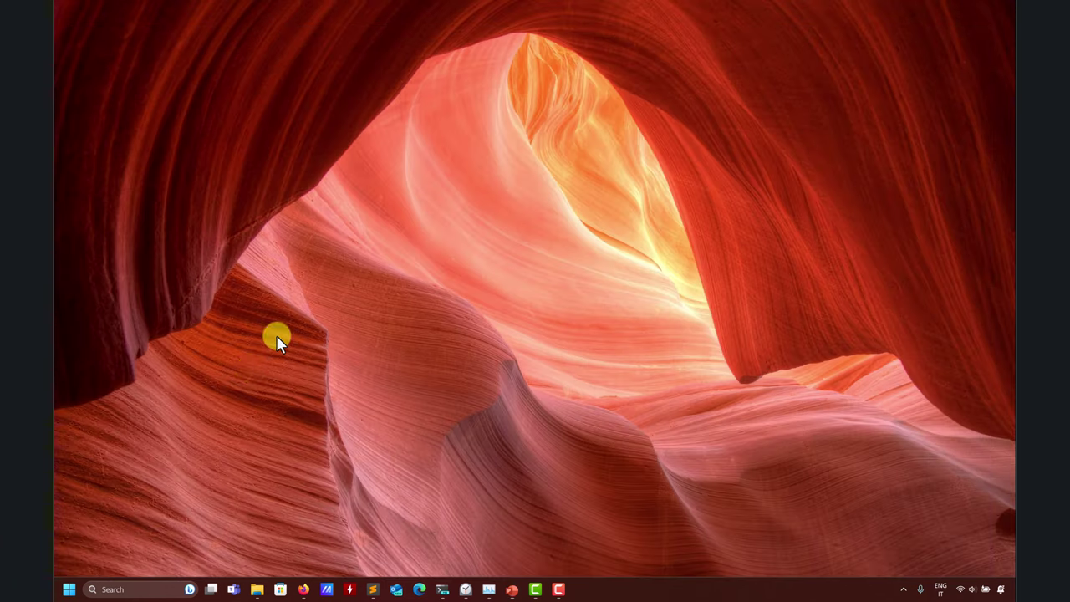
# Find Fluent 2023 R2 among the Ansys 2023 R2 Student programs and open its file location
pyautogui.click(68, 589)
pyautogui.click(346, 246)
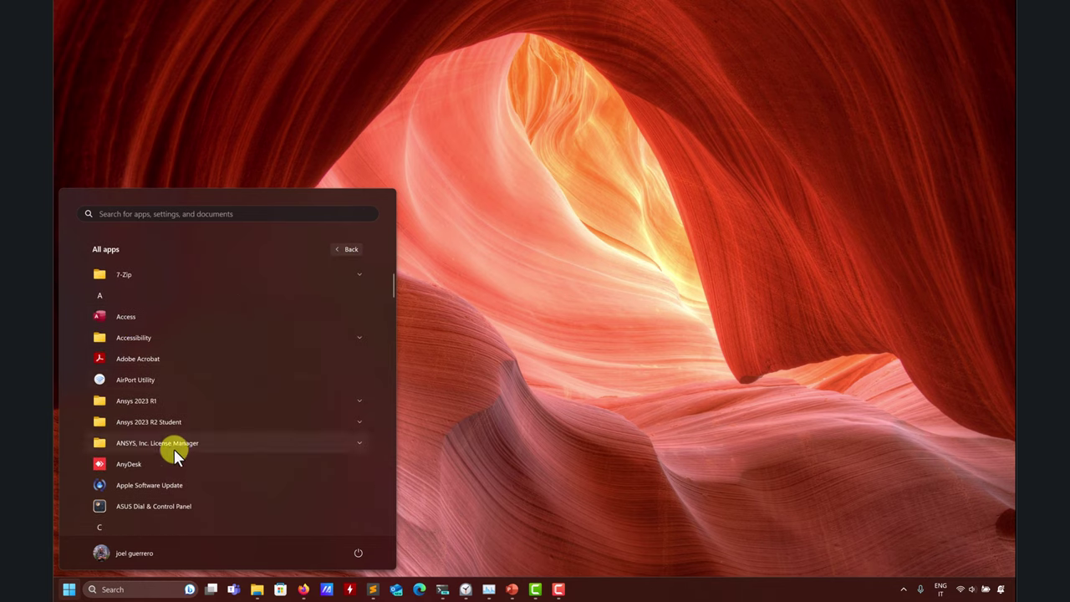
pyautogui.click(182, 420)
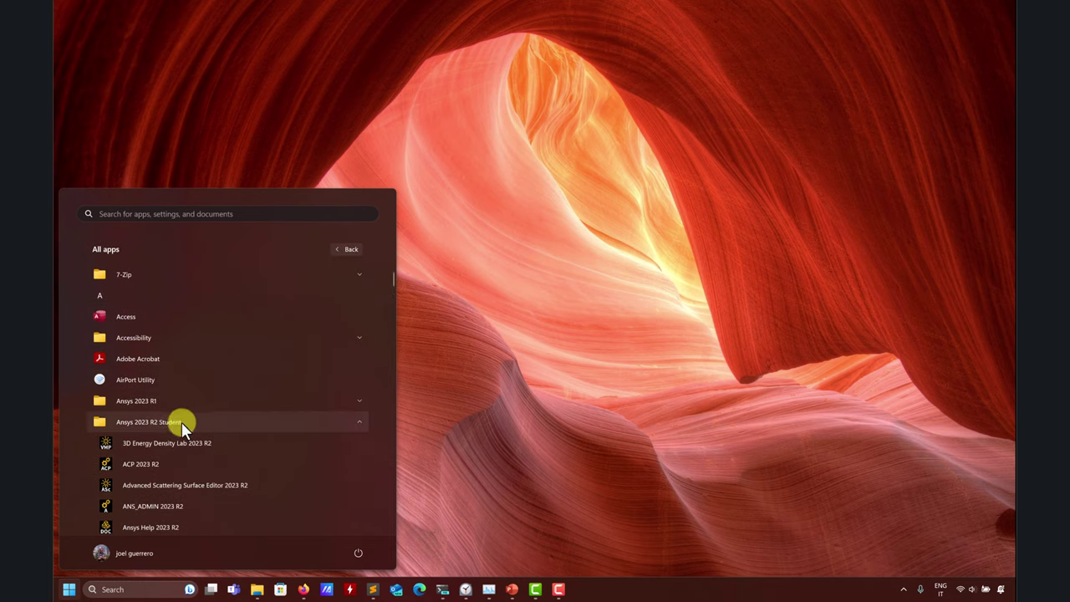
pyautogui.scroll(-5, 193, 431)
pyautogui.scroll(-5, 201, 433)
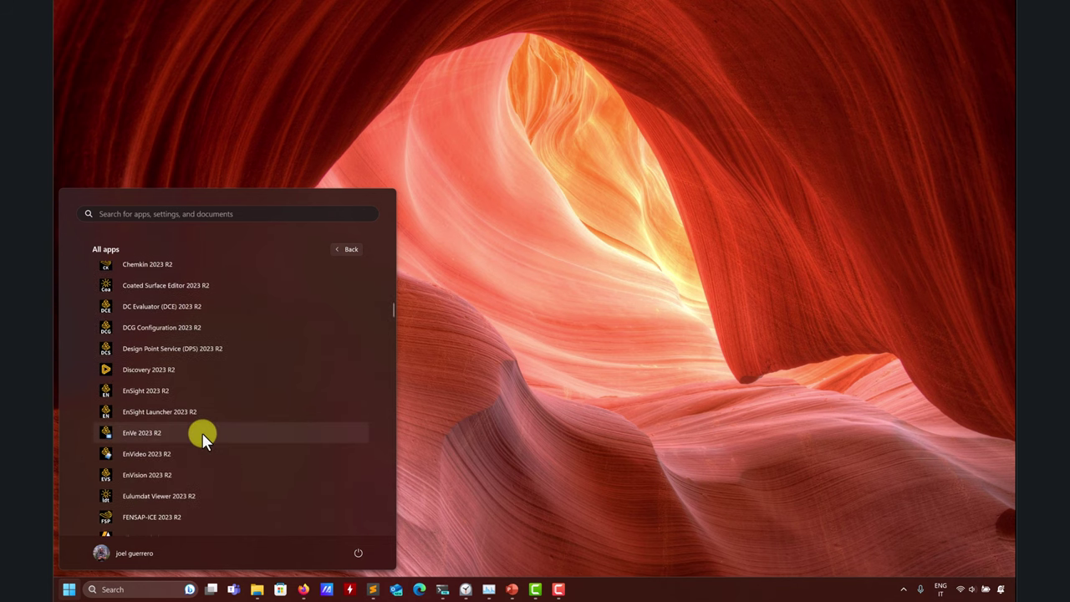
pyautogui.scroll(-2, 185, 425)
pyautogui.rightClick(152, 398)
pyautogui.moveTo(202, 422)
pyautogui.click(289, 456)
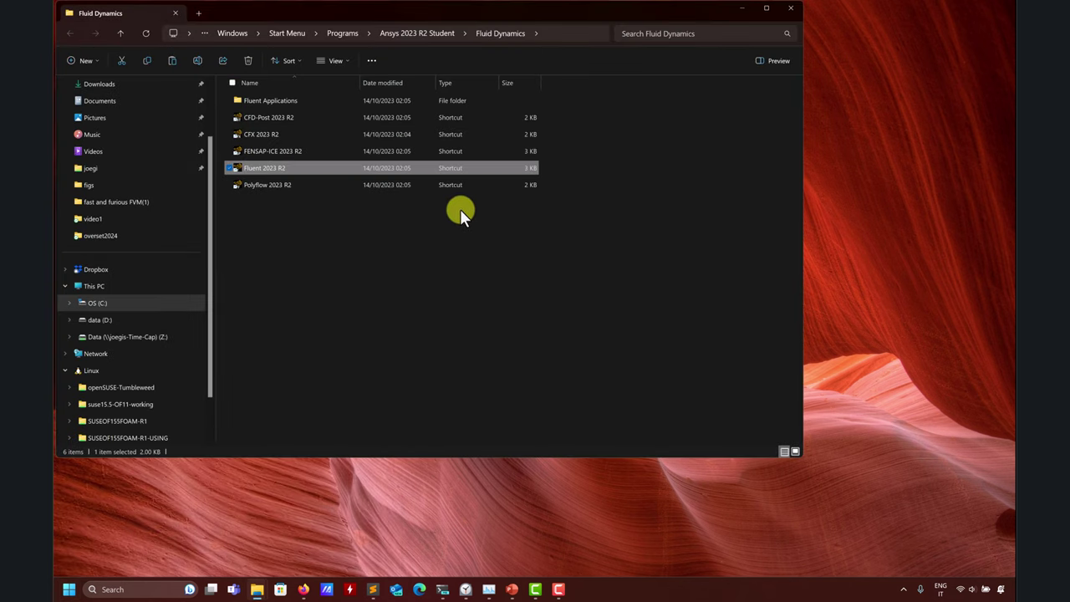
# Move the Fluid Dynamics folder window toward the desktop's centre and run the Fluent 2023 R2 shortcut as administrator
pyautogui.moveTo(657, 11); pyautogui.dragTo(846, 110)
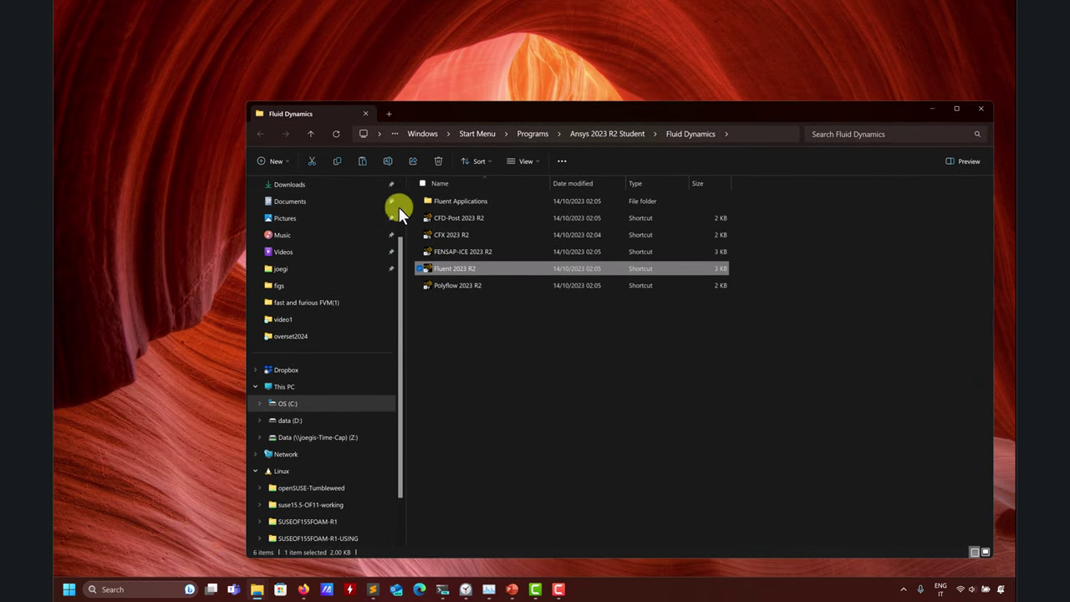
pyautogui.rightClick(457, 271)
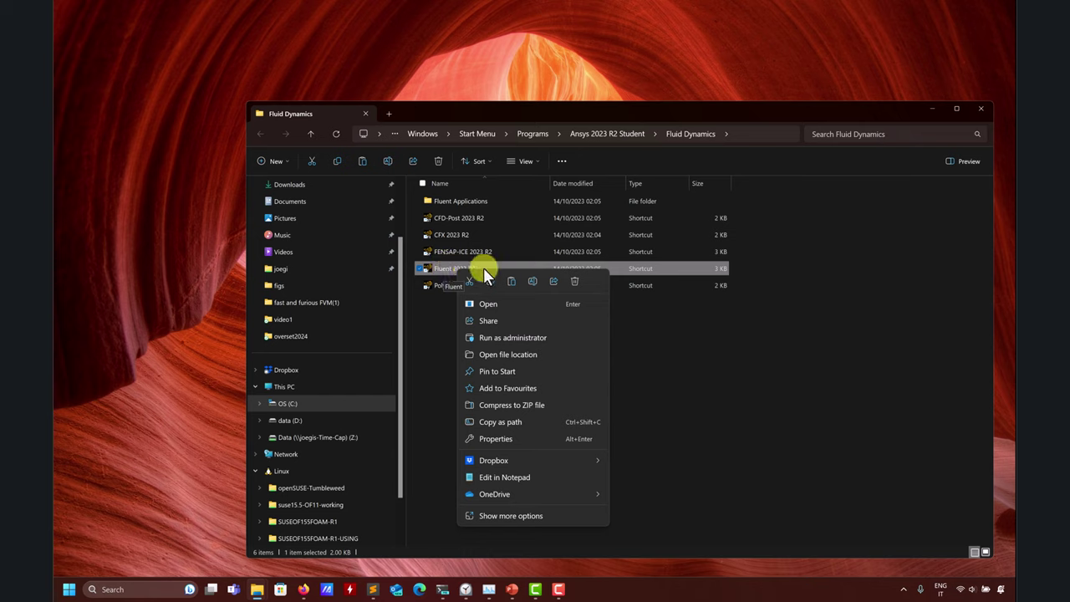
pyautogui.click(509, 338)
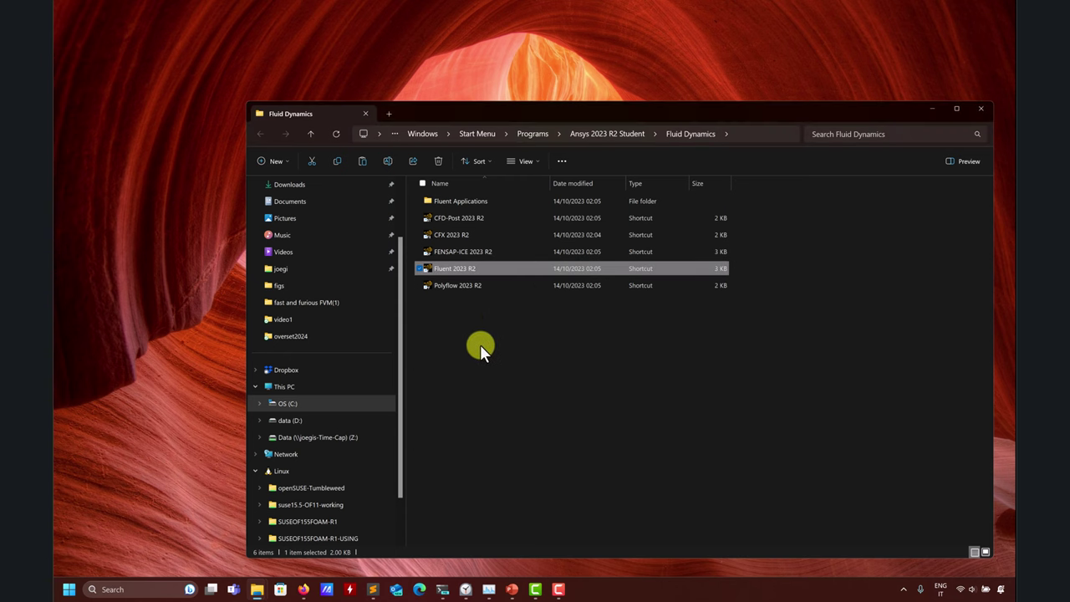
# Switch to Task Manager, examine the CPU cores and logical processors in the maximized window, and minimize it again
pyautogui.click(489, 585)
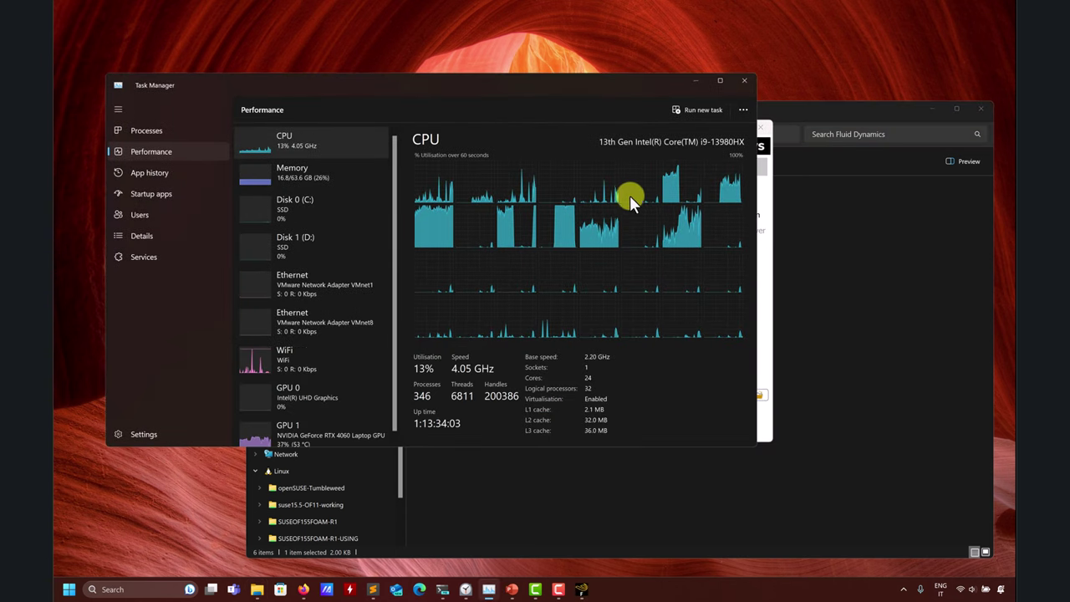
pyautogui.click(719, 81)
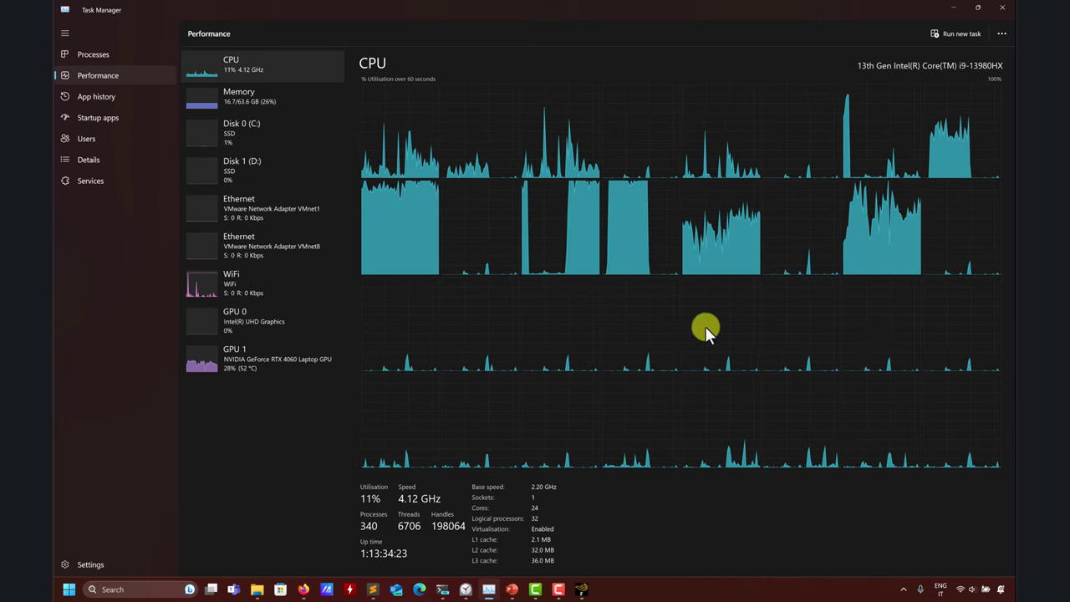
pyautogui.click(953, 8)
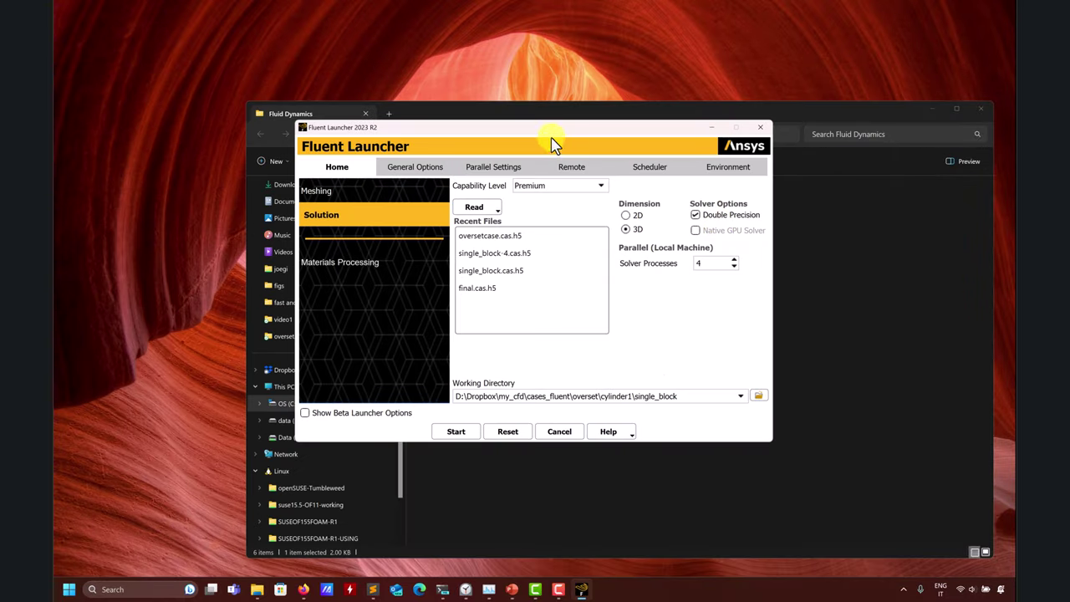
# Copy the full path of the overset_2CM case folder from File Explorer for use in Fluent Launcher
pyautogui.moveTo(568, 131); pyautogui.dragTo(430, 164)
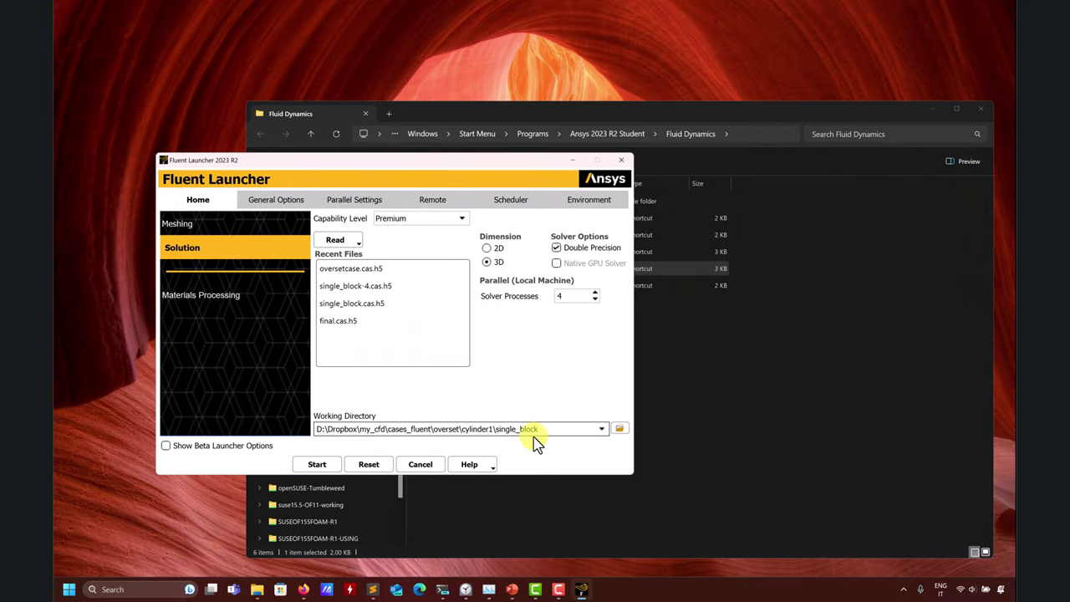
pyautogui.click(642, 252)
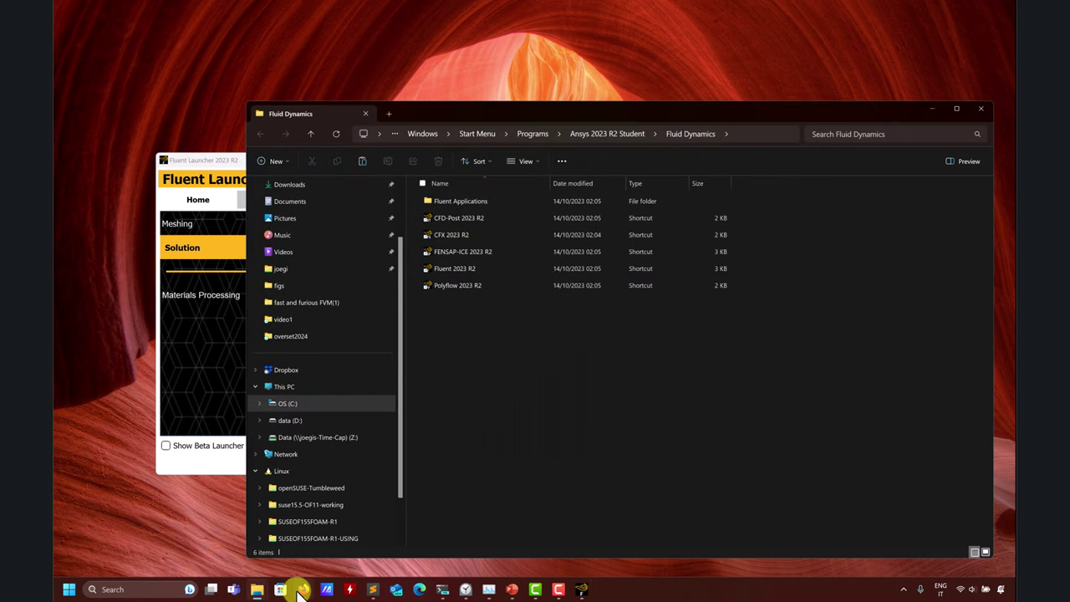
pyautogui.moveTo(254, 583)
pyautogui.click(234, 524)
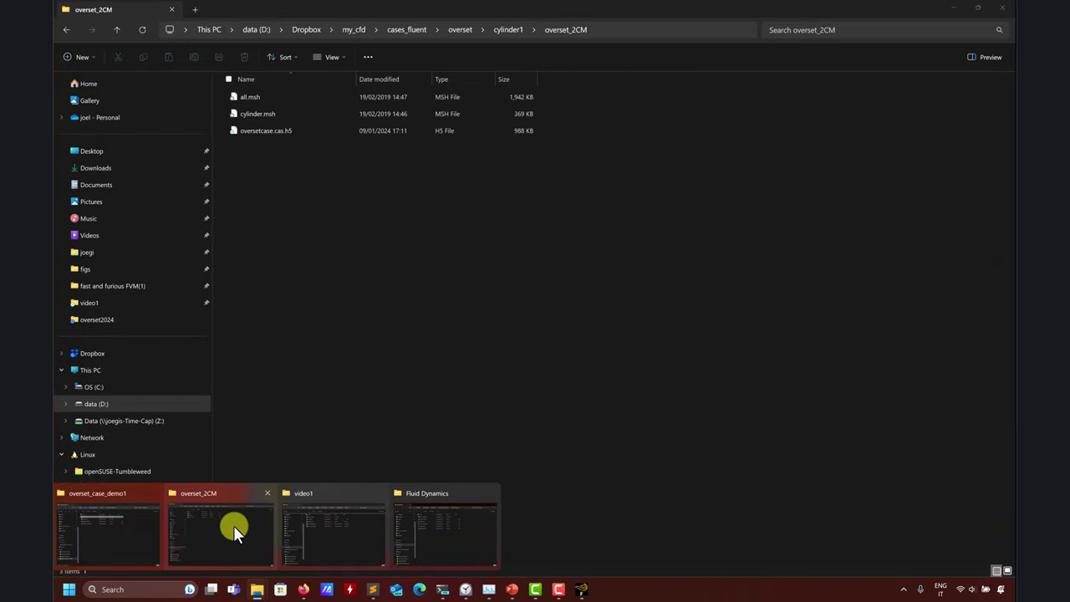
pyautogui.click(620, 25)
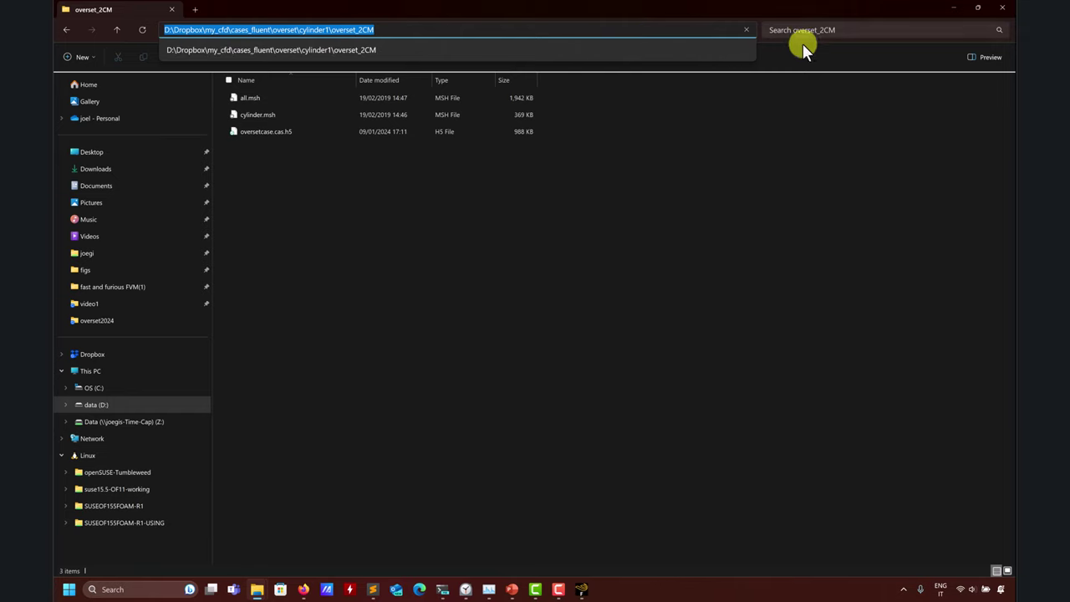
pyautogui.click(953, 8)
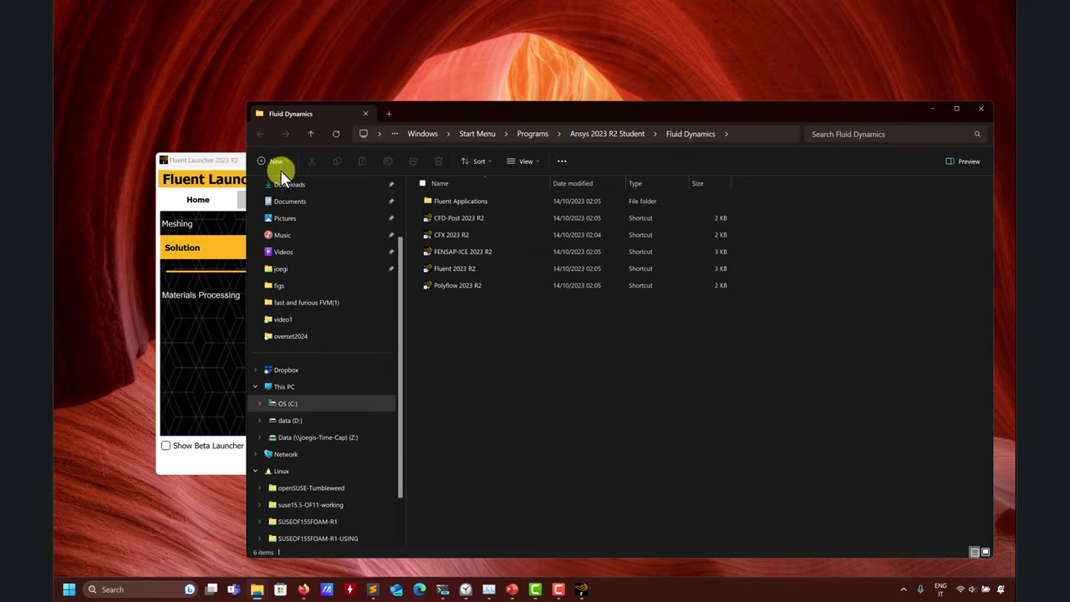
# Set the Fluent Launcher working directory to D:\Dropbox\my_cfd\cases_fluent\overset\cylinder1\overset_2CM
pyautogui.click(232, 159)
pyautogui.doubleClick(508, 428)
pyautogui.hotkey('ctrl', 'a')
pyautogui.hotkey('ctrl', 'v')
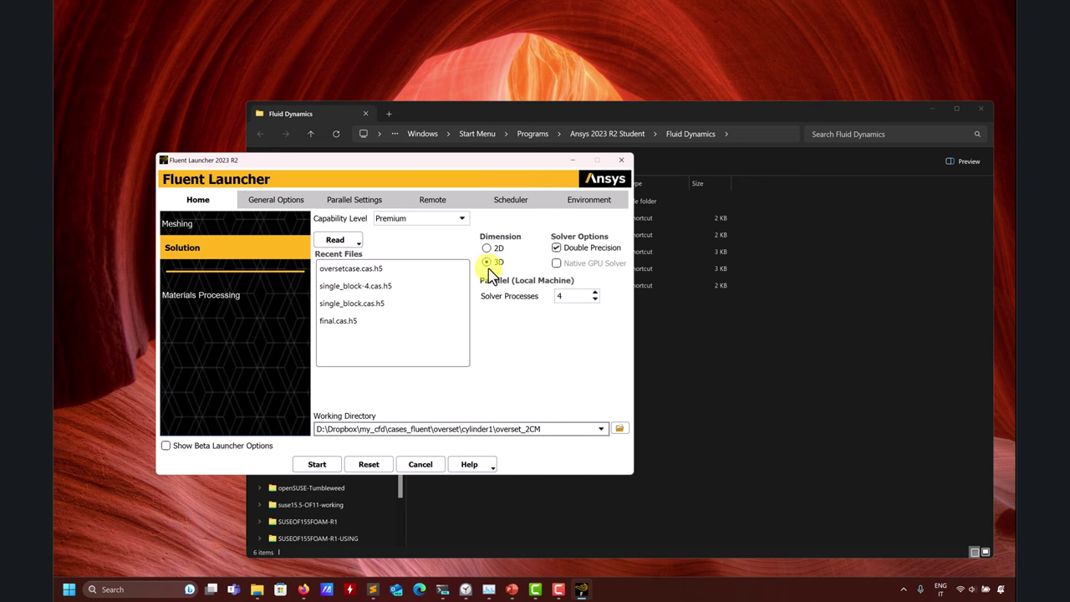
# Minimize the Fluid Dynamics folder window and start Fluent in 3D double precision with 4 solver processes
pyautogui.click(936, 109)
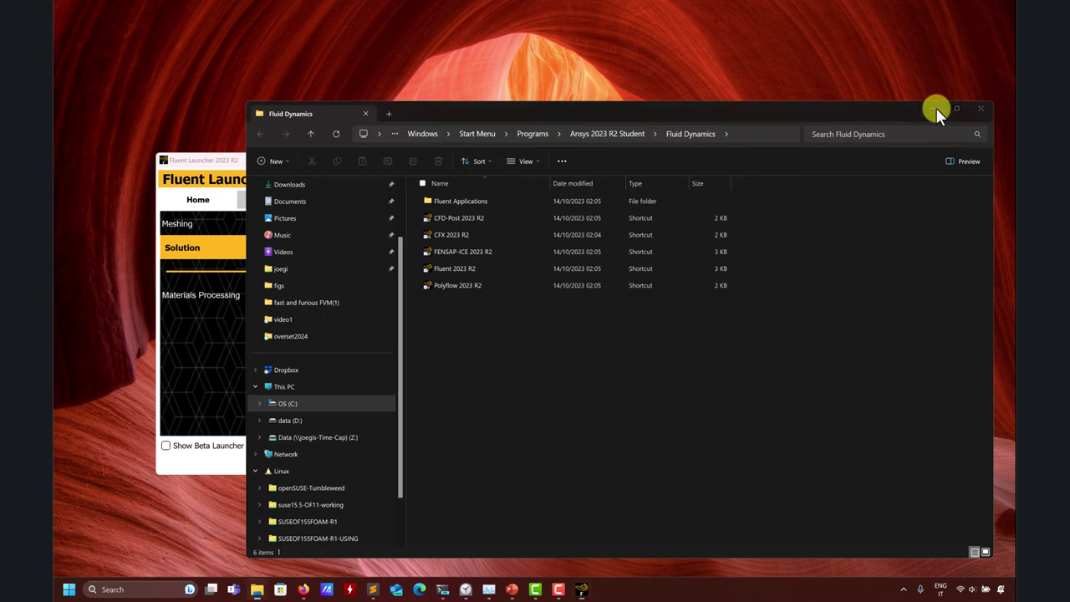
pyautogui.click(933, 109)
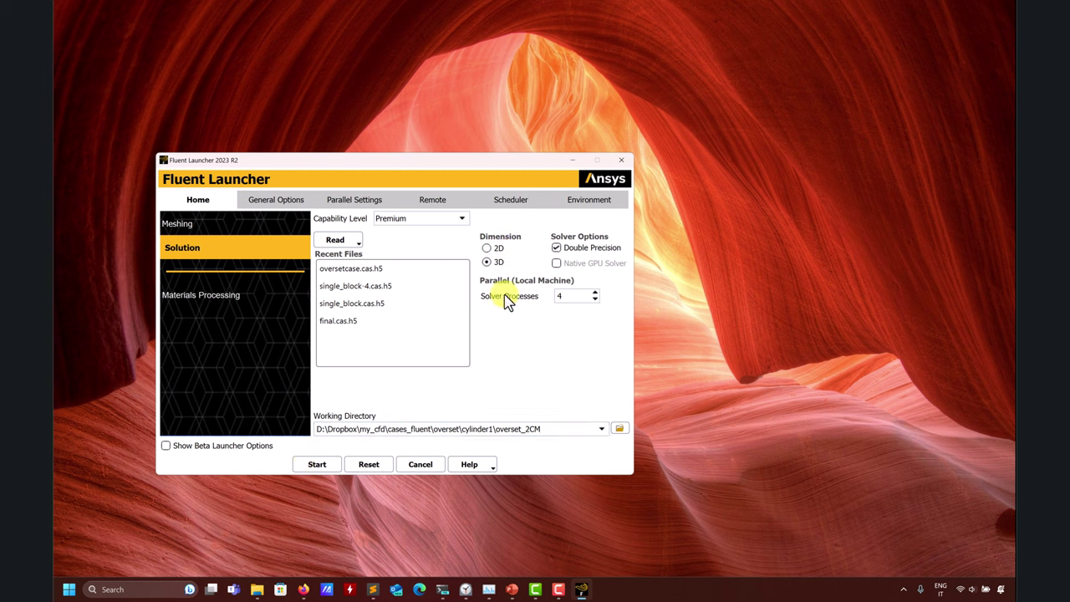
pyautogui.press('Return')
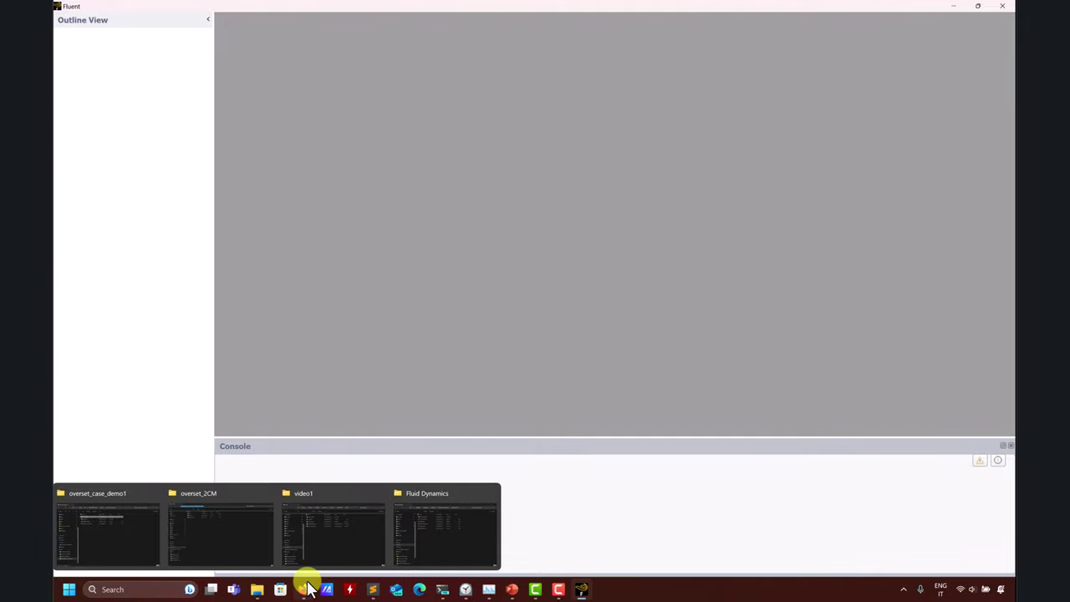
# Bring up the overset_2CM case folder in File Explorer, shrink its window and place it over the Fluent session
pyautogui.moveTo(258, 591)
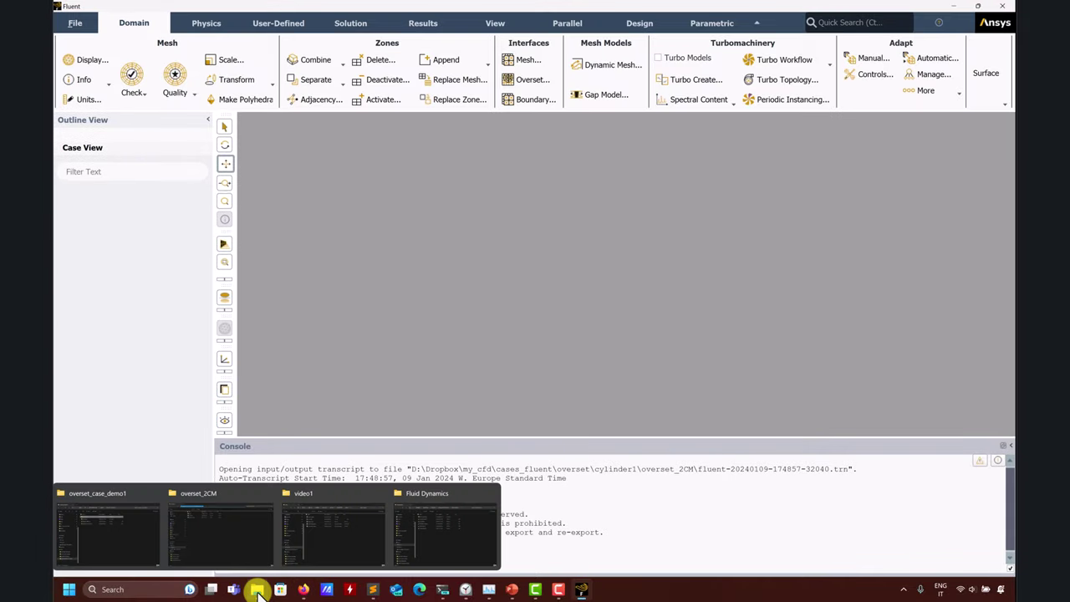
pyautogui.click(234, 538)
pyautogui.moveTo(841, 7); pyautogui.dragTo(794, 82)
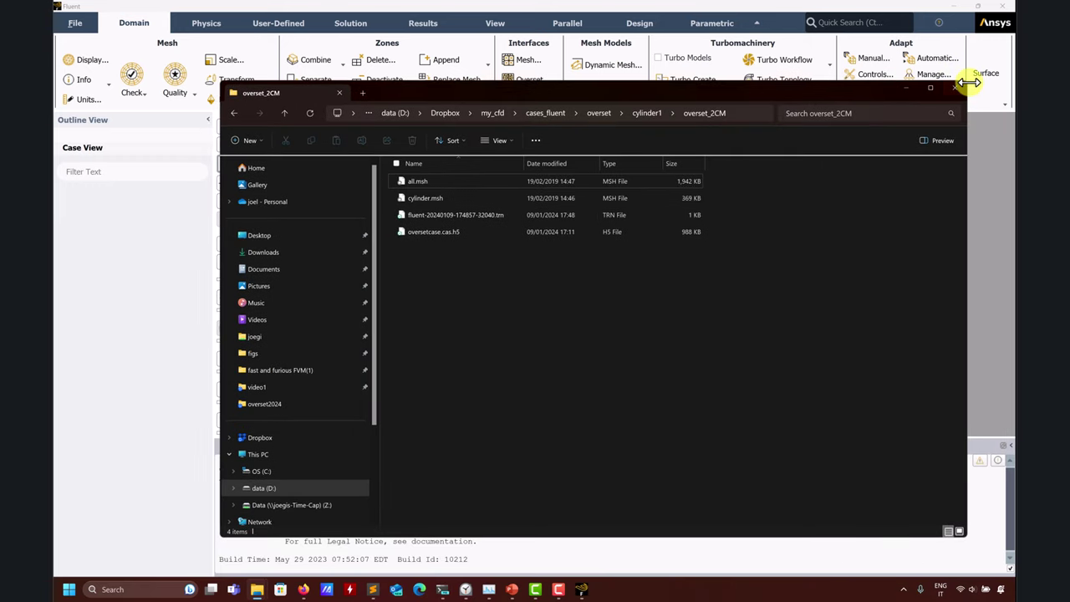
pyautogui.moveTo(861, 133); pyautogui.dragTo(736, 184)
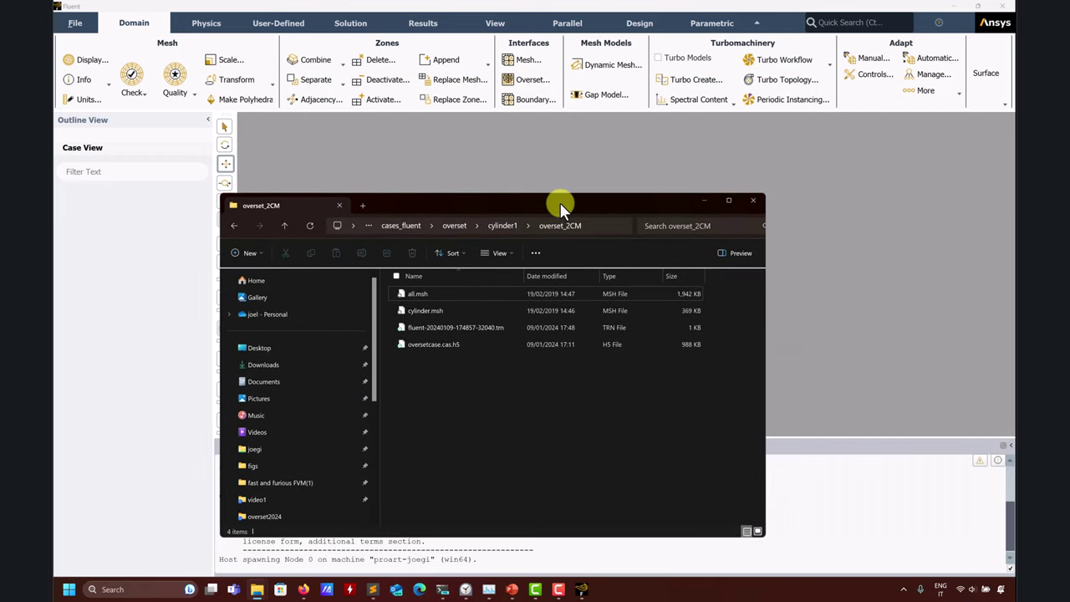
pyautogui.moveTo(563, 205); pyautogui.dragTo(706, 205)
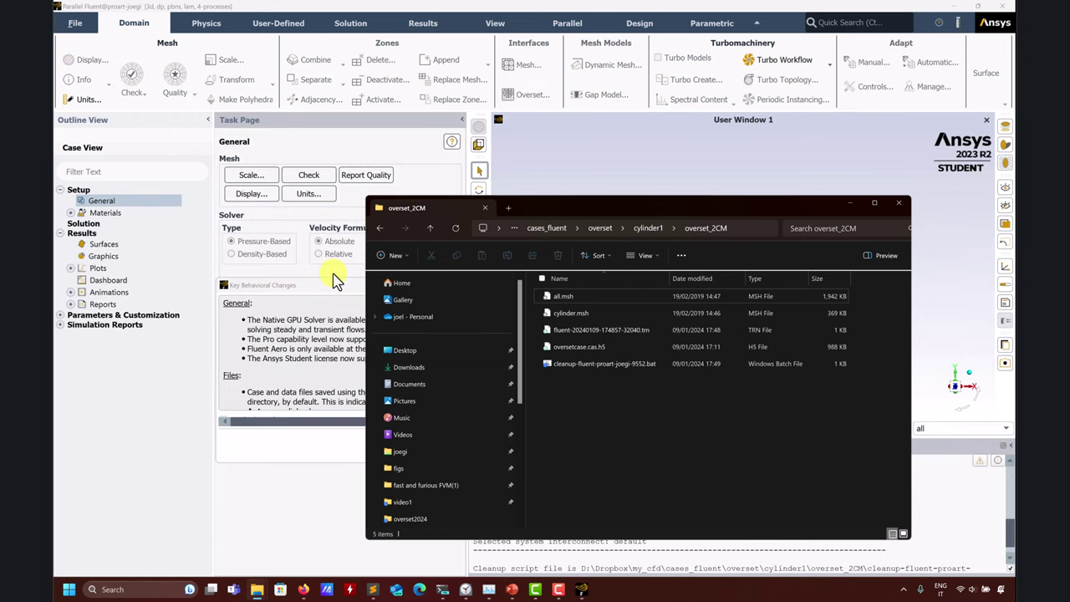
pyautogui.moveTo(786, 213); pyautogui.dragTo(803, 209)
# Dismiss the Key Behavioral Changes notice and review the mesh files in the overset_2CM folder before returning to Fluent
pyautogui.click(333, 449)
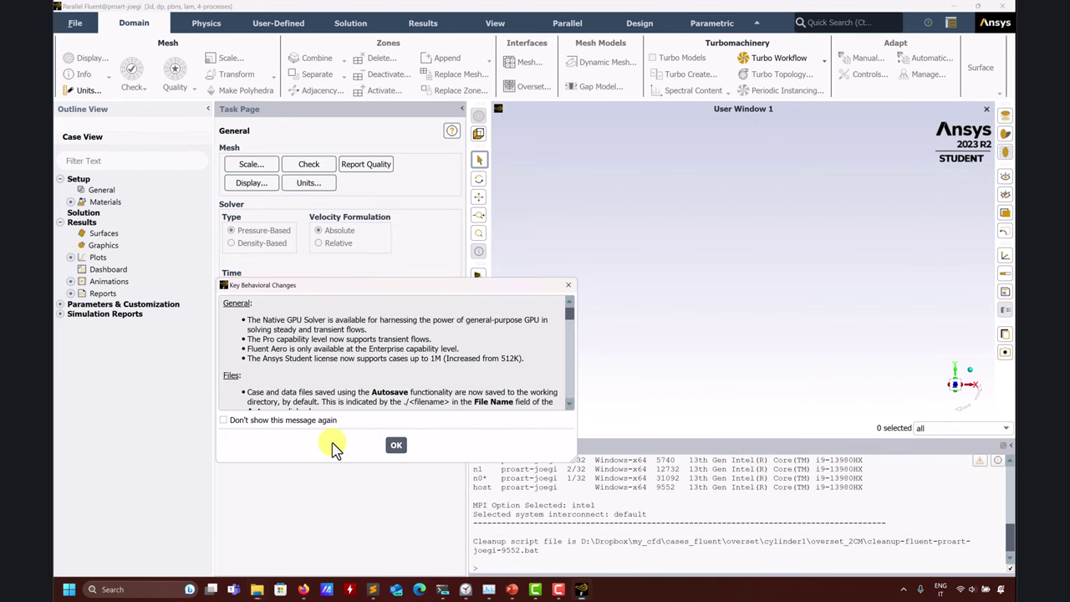
pyautogui.click(396, 445)
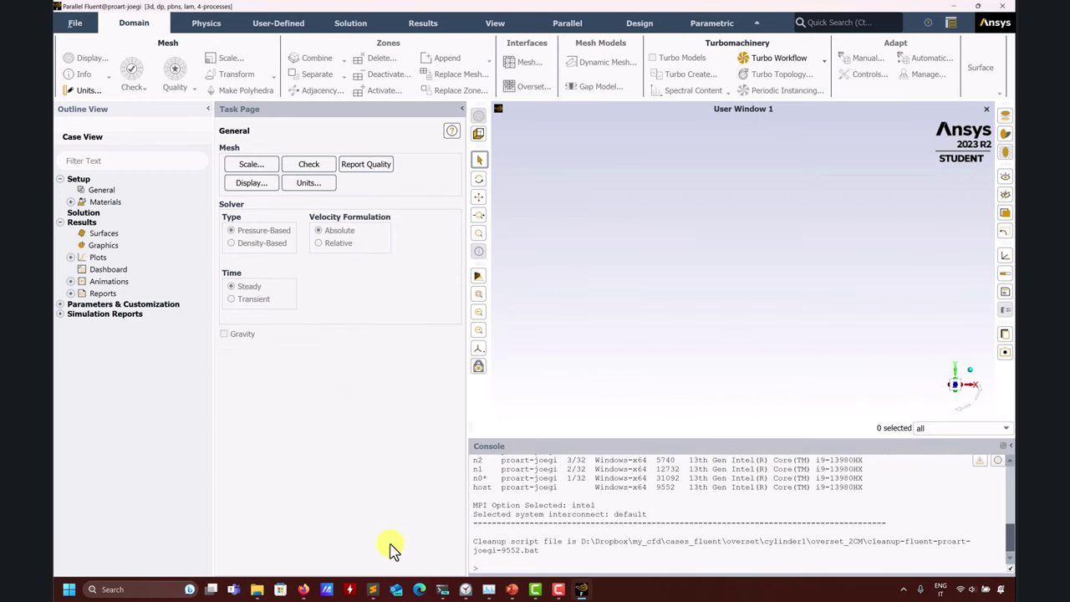
pyautogui.moveTo(258, 589)
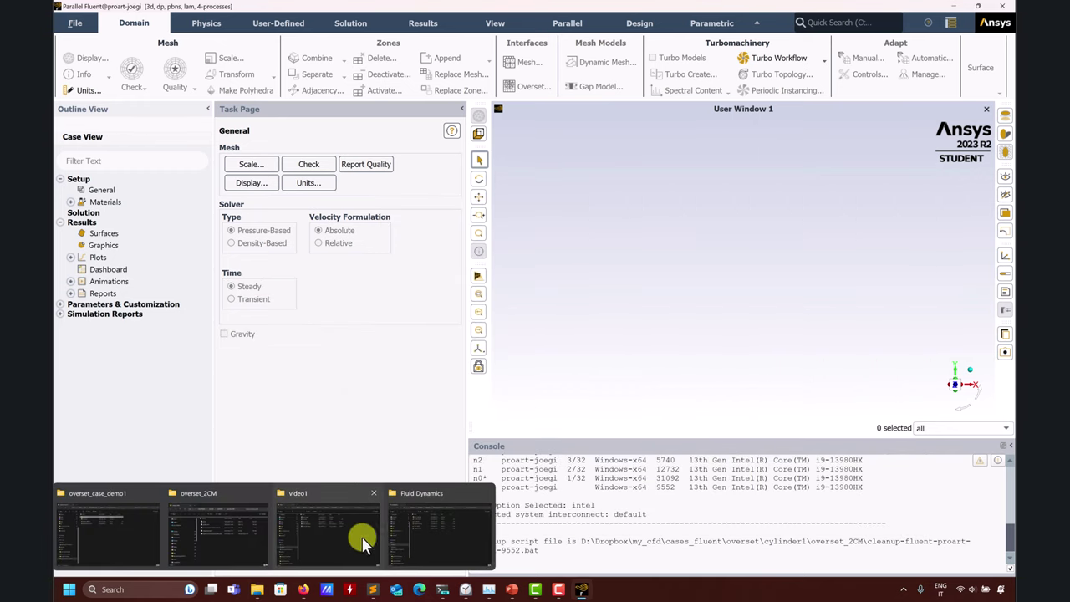
pyautogui.click(237, 543)
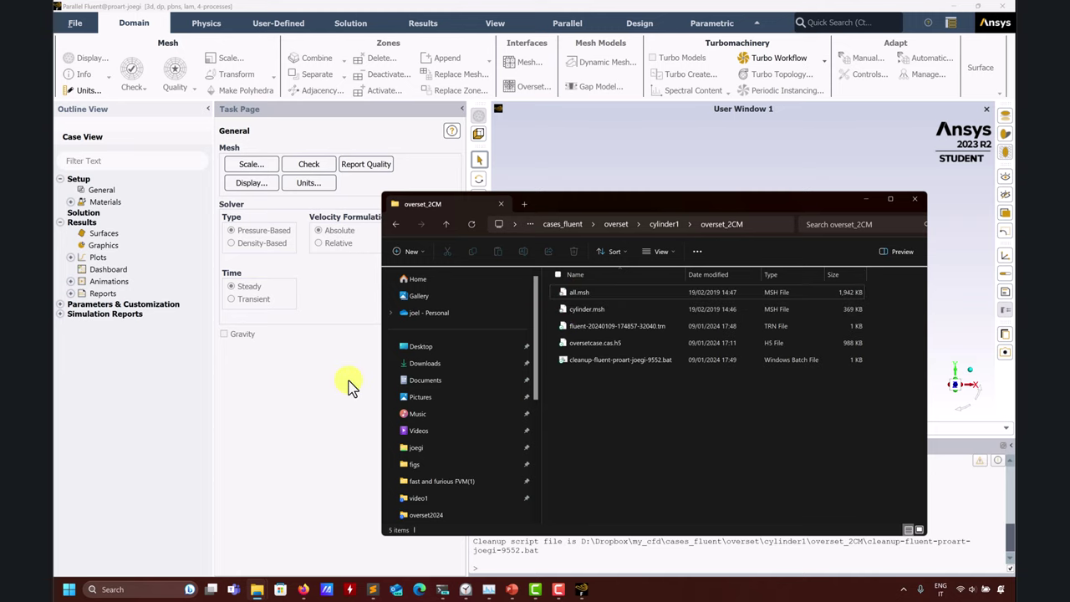
pyautogui.click(283, 436)
# Read the background mesh file all.msh from the overset_2CM folder
pyautogui.click(75, 23)
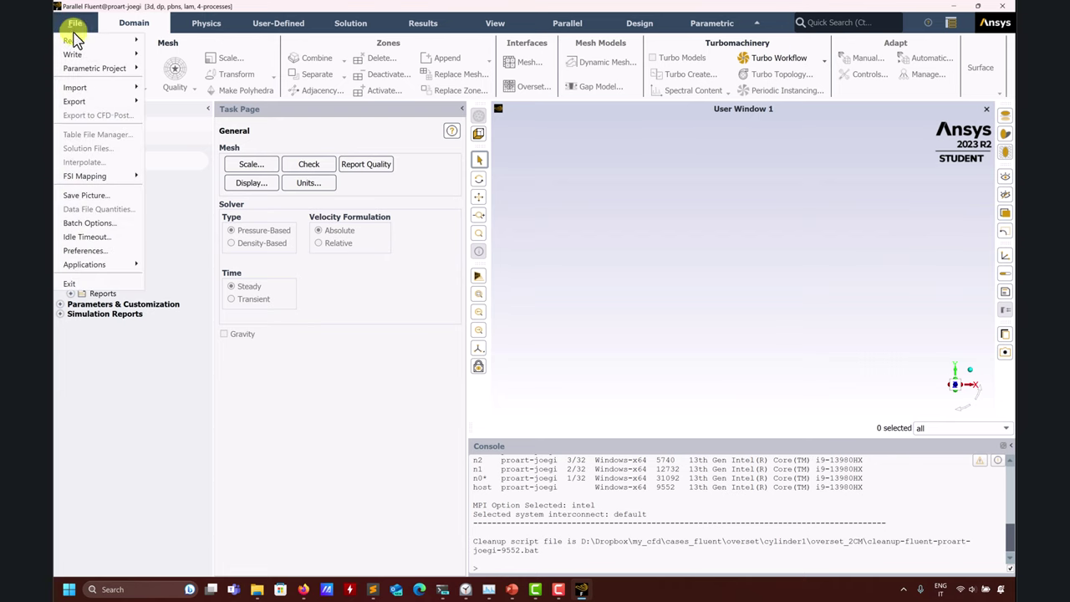
pyautogui.moveTo(73, 42)
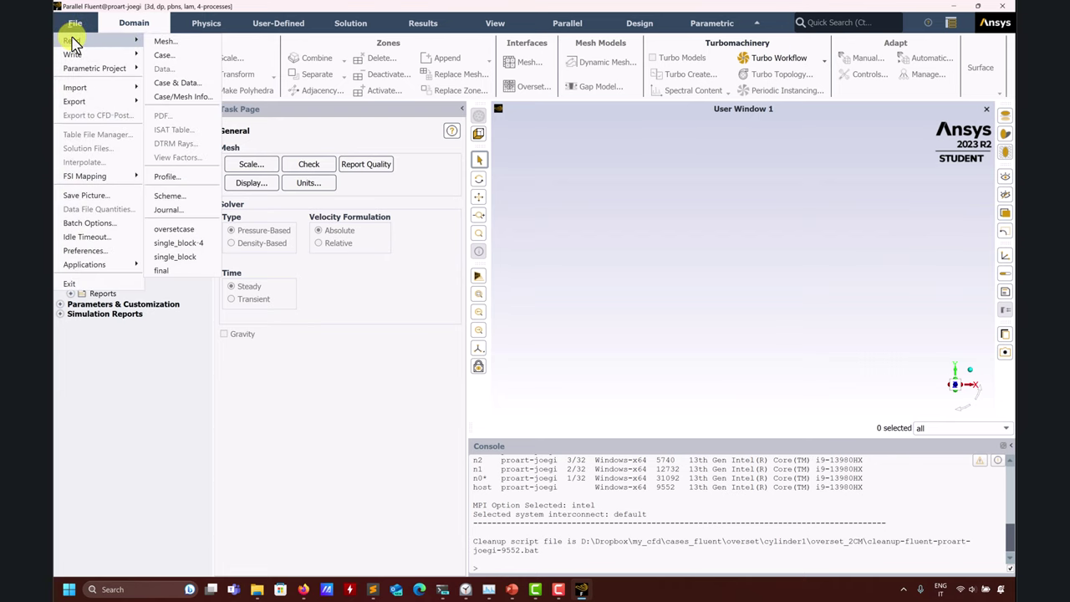
pyautogui.click(202, 41)
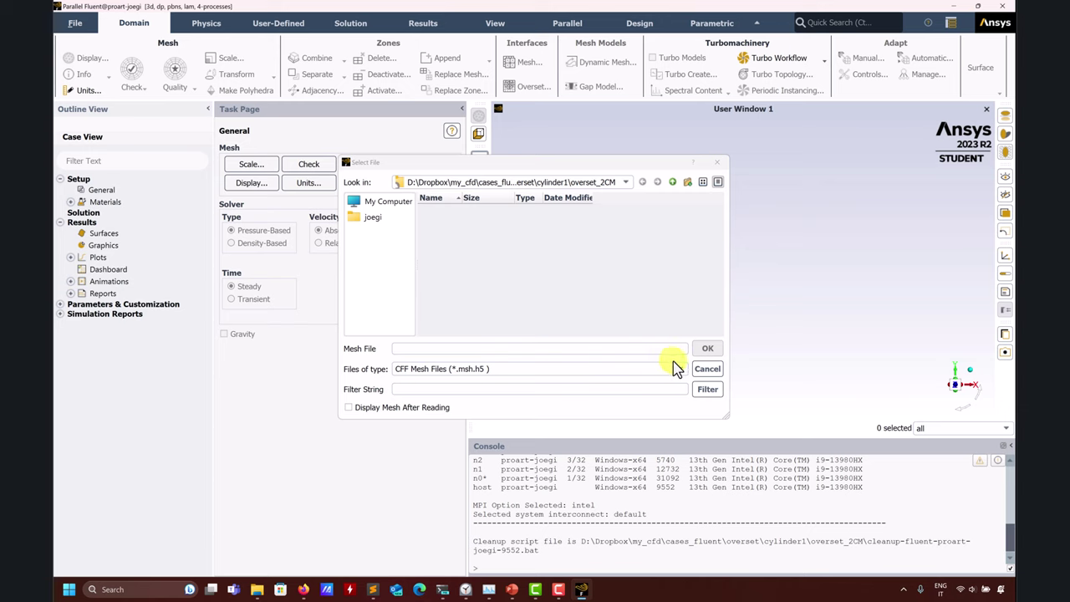
pyautogui.click(673, 369)
pyautogui.click(451, 400)
pyautogui.click(442, 209)
pyautogui.click(707, 349)
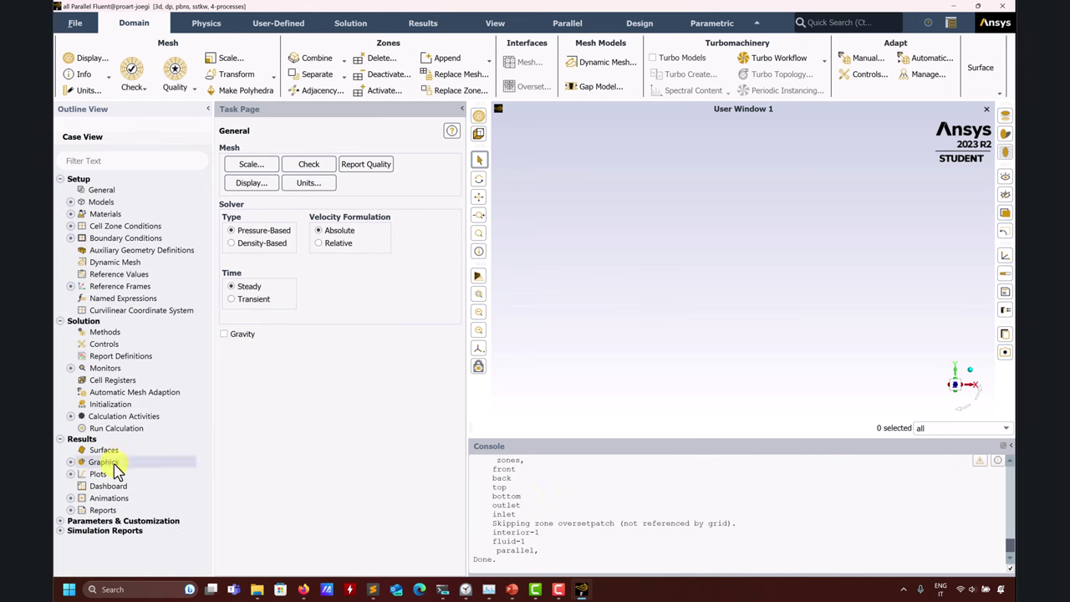
# Create the mesh-1 display of all background mesh surfaces with faces and edges shown, and inspect the grid
pyautogui.click(70, 461)
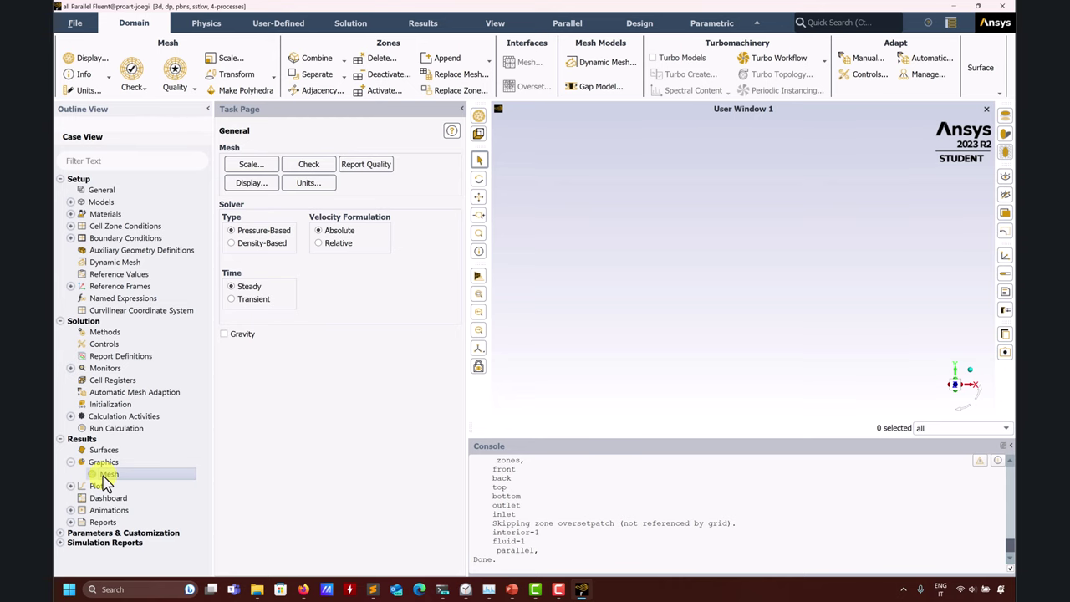
pyautogui.doubleClick(104, 475)
pyautogui.click(510, 471)
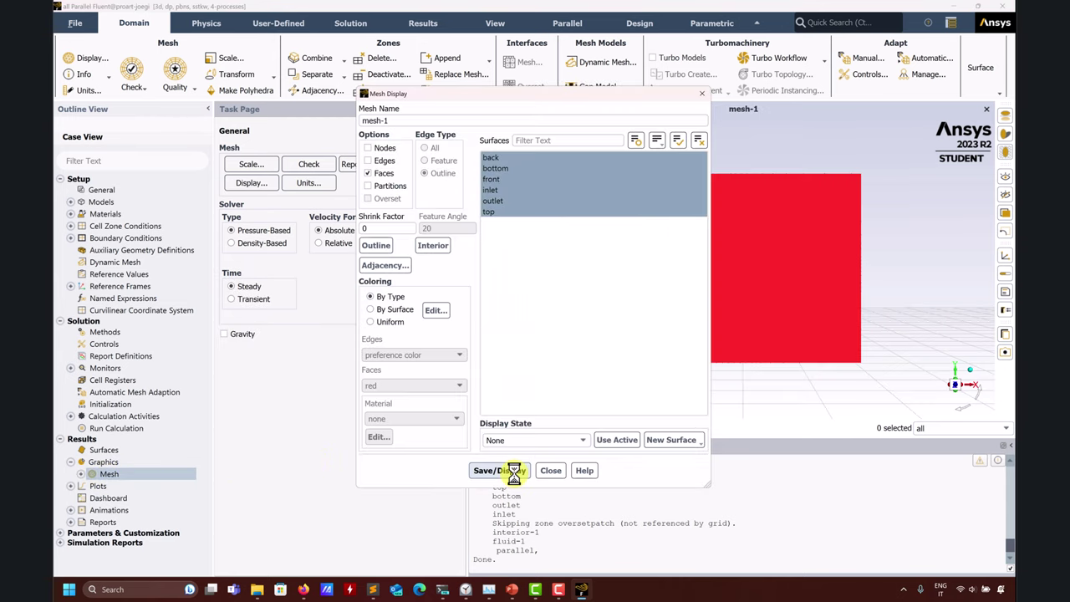
pyautogui.moveTo(627, 94); pyautogui.dragTo(396, 124)
pyautogui.click(144, 190)
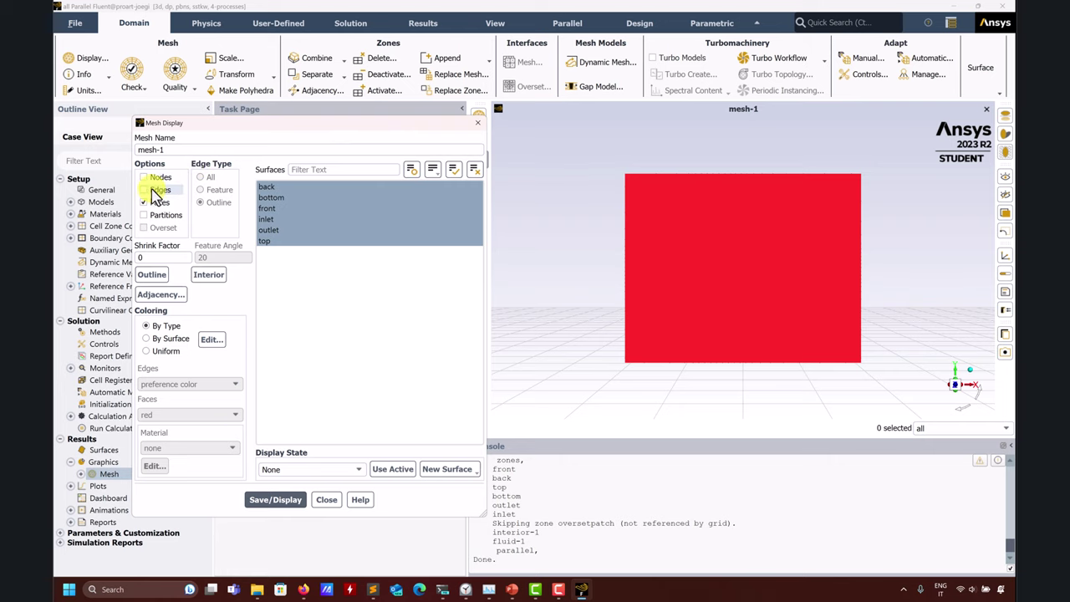
pyautogui.click(272, 500)
pyautogui.scroll(5, 677, 282)
pyautogui.moveTo(643, 278); pyautogui.dragTo(736, 262)
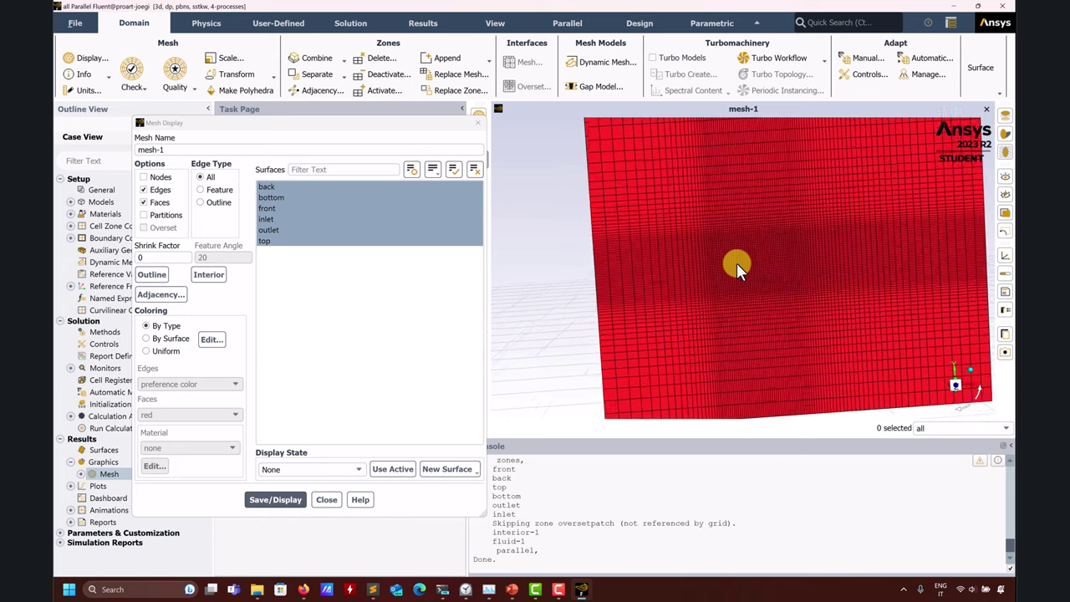
pyautogui.click(327, 500)
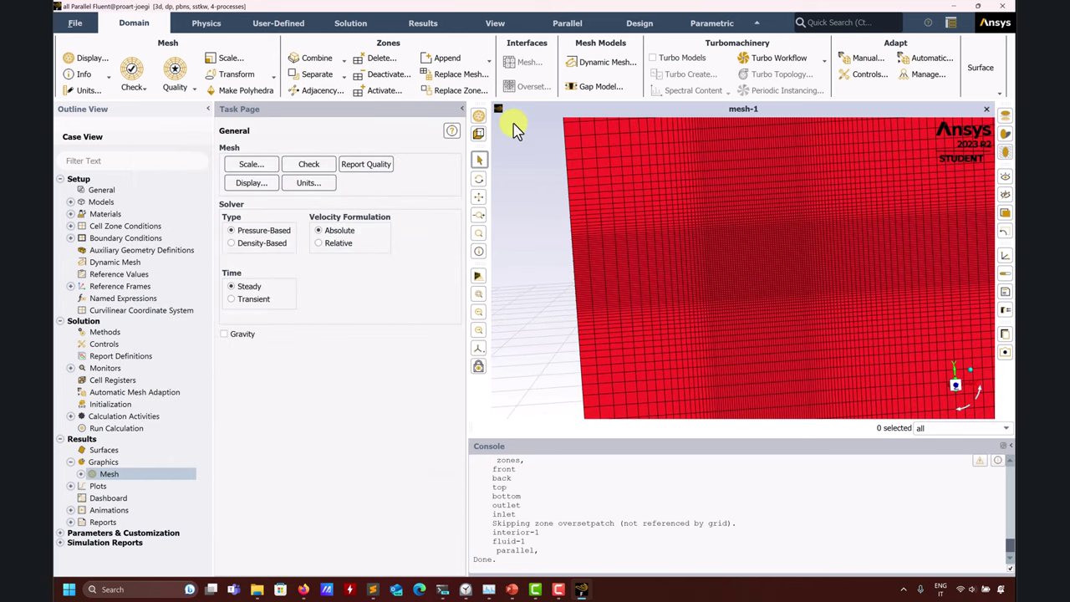
# Check the mesh files in the overset_2CM folder in File Explorer and minimize its window
pyautogui.moveTo(259, 588)
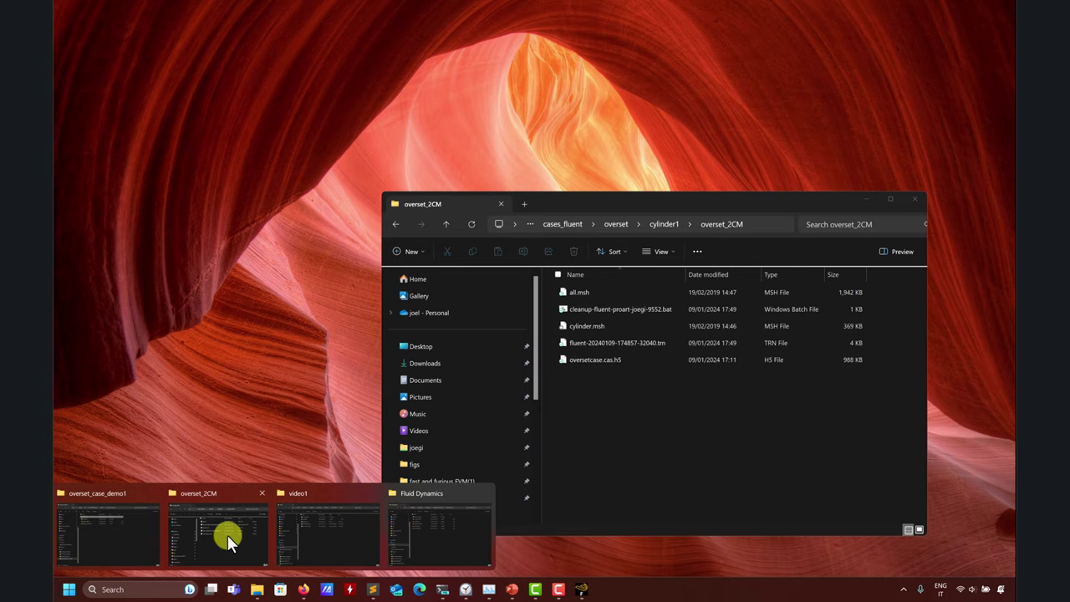
pyautogui.click(227, 535)
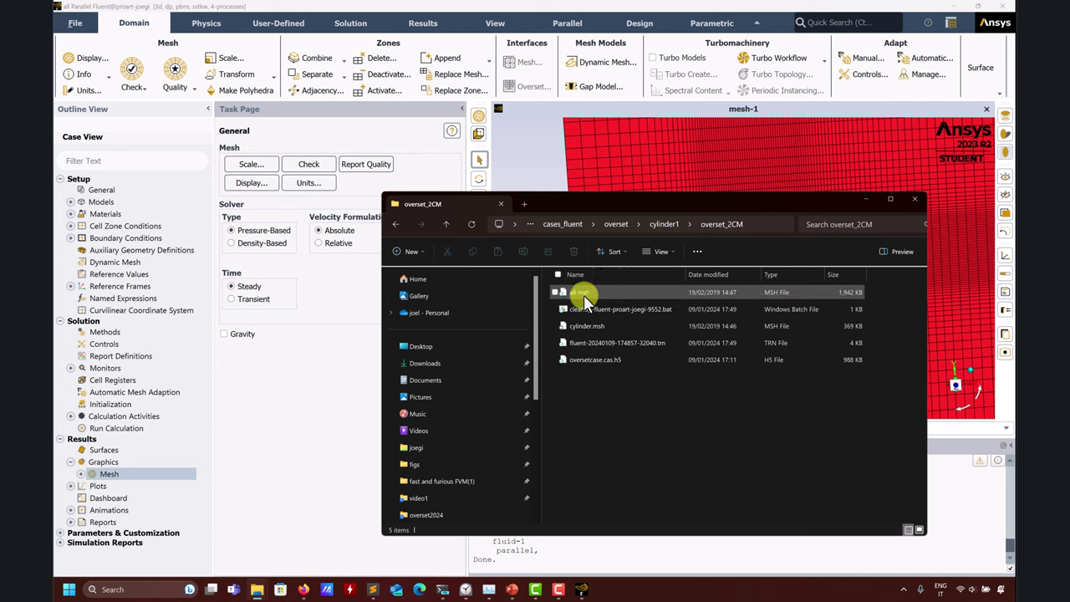
pyautogui.click(866, 199)
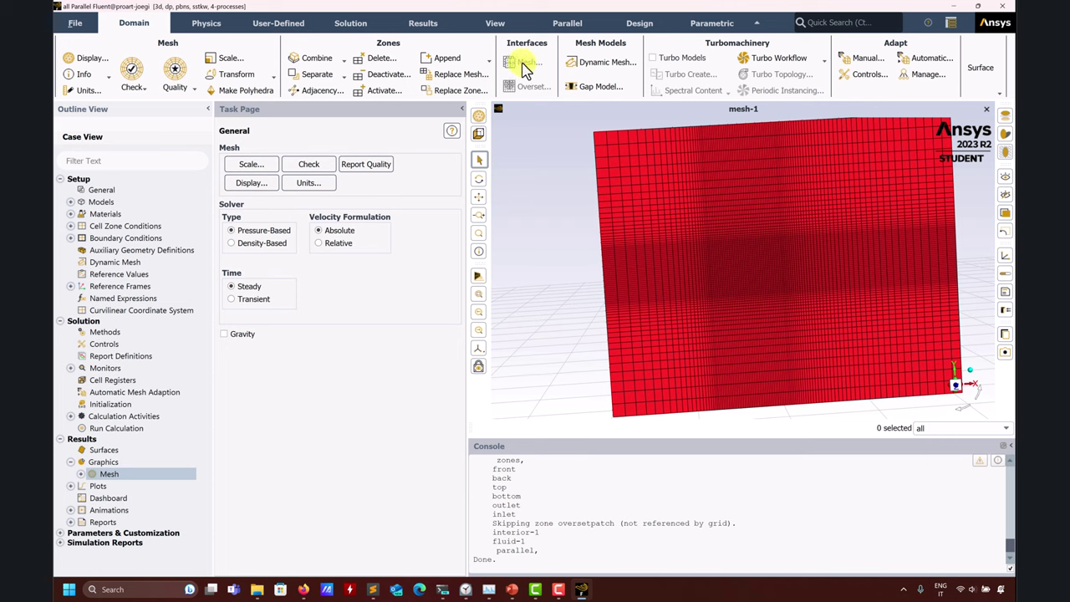
# Append the cylinder.msh file to the loaded background mesh
pyautogui.click(488, 63)
pyautogui.click(469, 73)
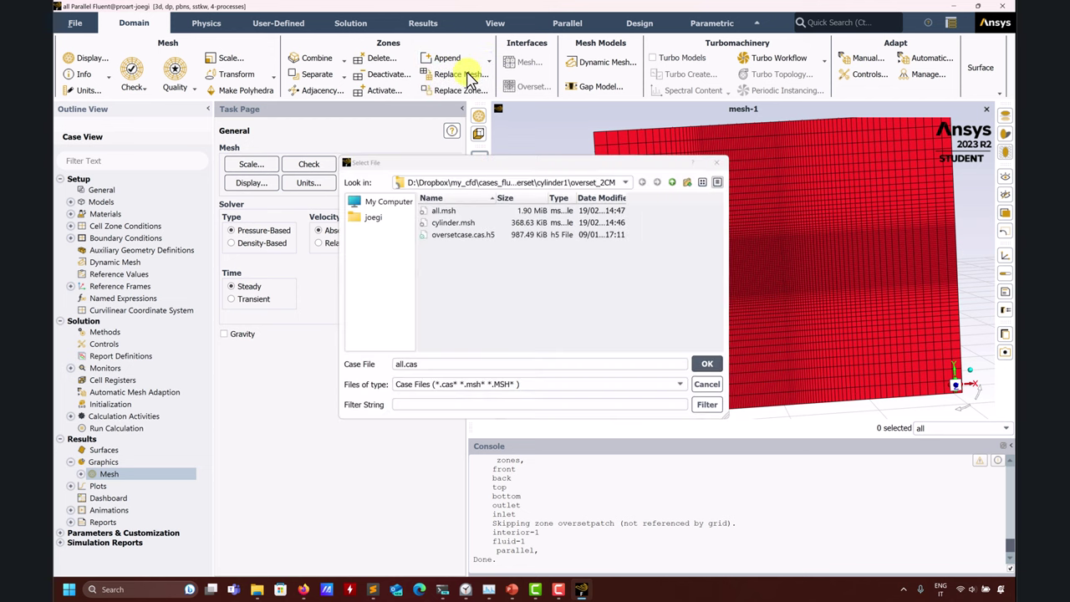
pyautogui.click(452, 222)
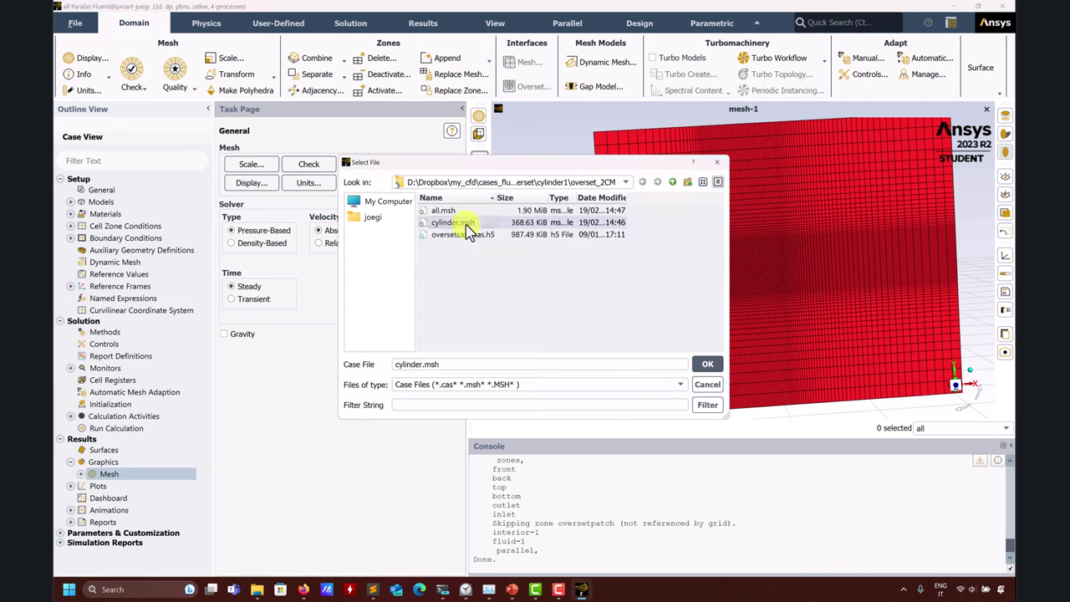
pyautogui.click(706, 364)
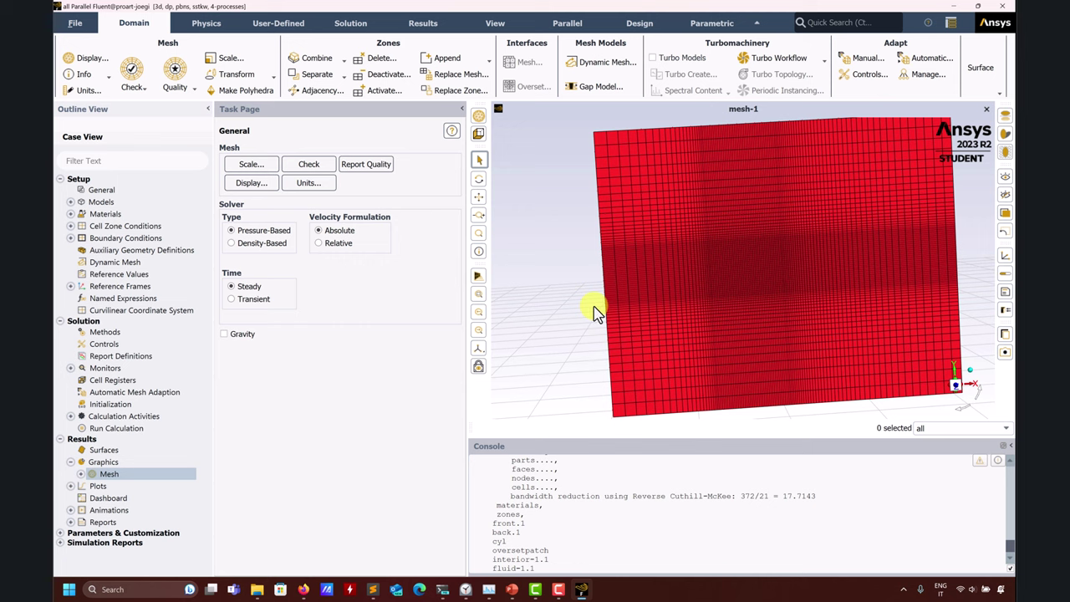
pyautogui.click(624, 326)
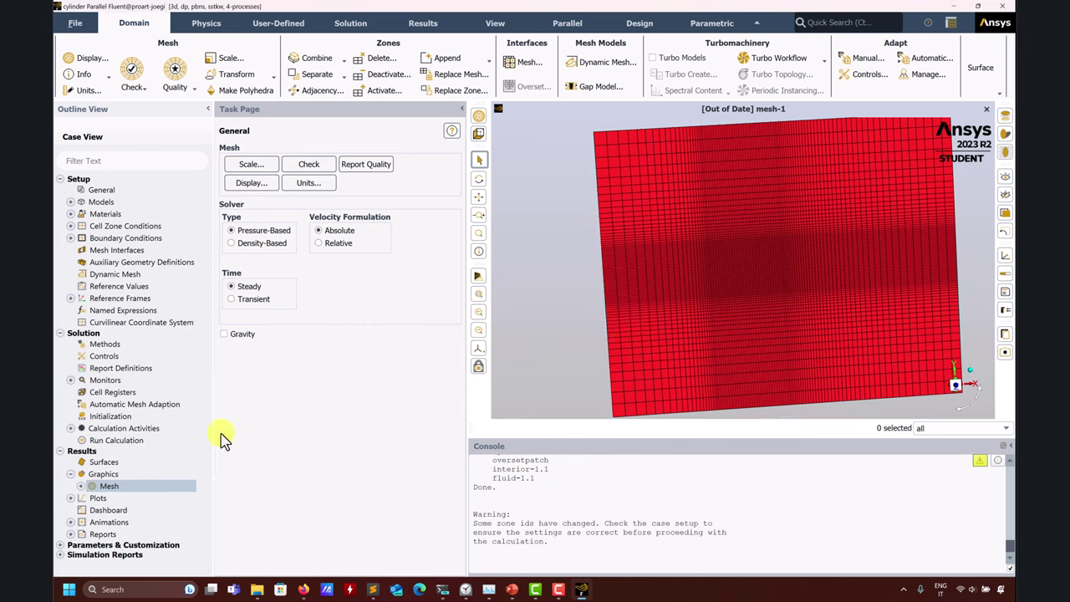
# Redisplay mesh-1 with all surfaces of both meshes selected, and examine the cylinder mesh overlapping the background mesh
pyautogui.click(80, 485)
pyautogui.click(121, 499)
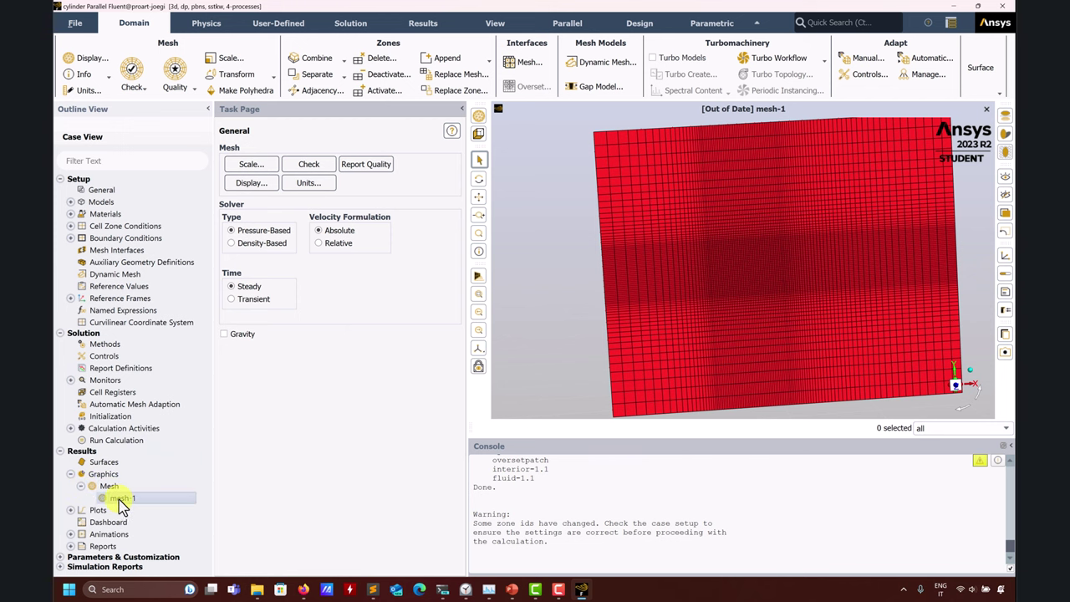
pyautogui.doubleClick(121, 498)
pyautogui.click(284, 499)
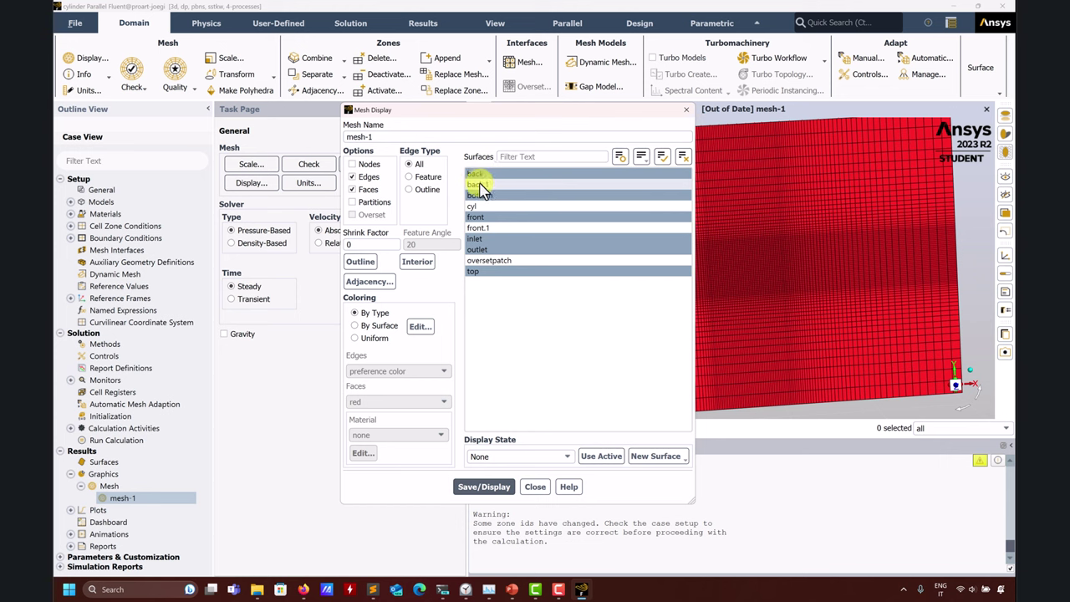
pyautogui.click(478, 487)
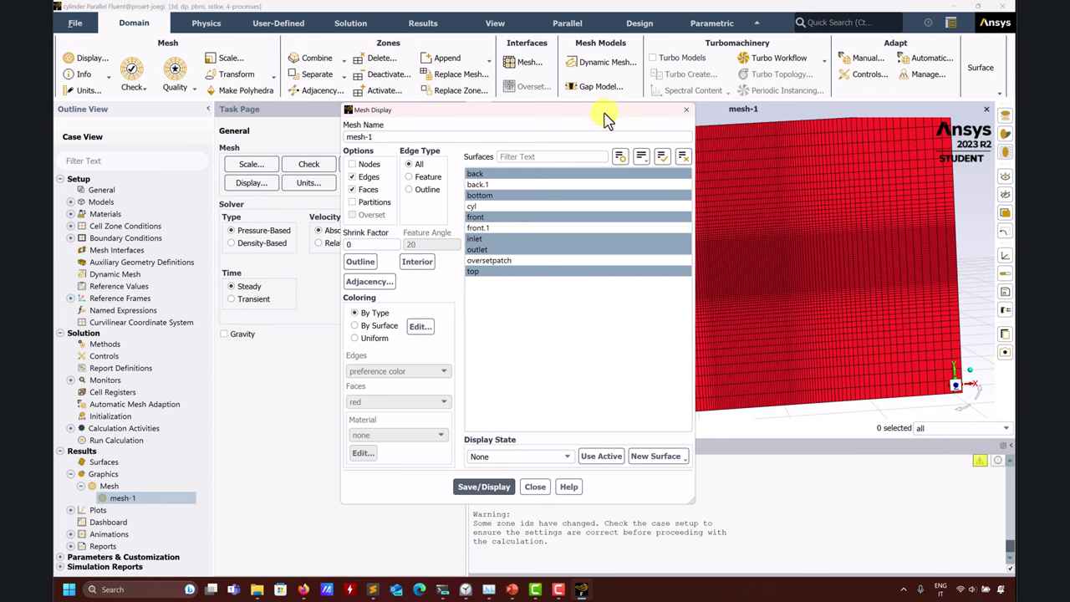
pyautogui.moveTo(609, 120); pyautogui.dragTo(479, 114)
pyautogui.click(532, 149)
pyautogui.click(353, 480)
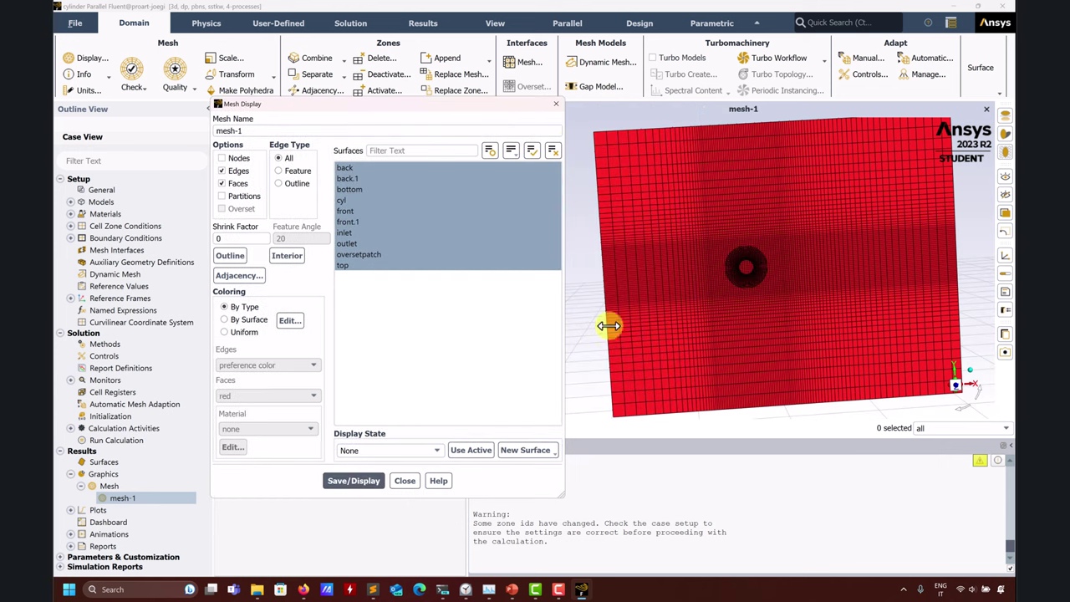
pyautogui.scroll(5, 731, 259)
pyautogui.moveTo(746, 288)
pyautogui.mouseDown()
pyautogui.moveTo(675, 222)
pyautogui.moveTo(848, 287)
pyautogui.moveTo(909, 282)
pyautogui.moveTo(803, 271)
pyautogui.mouseUp()
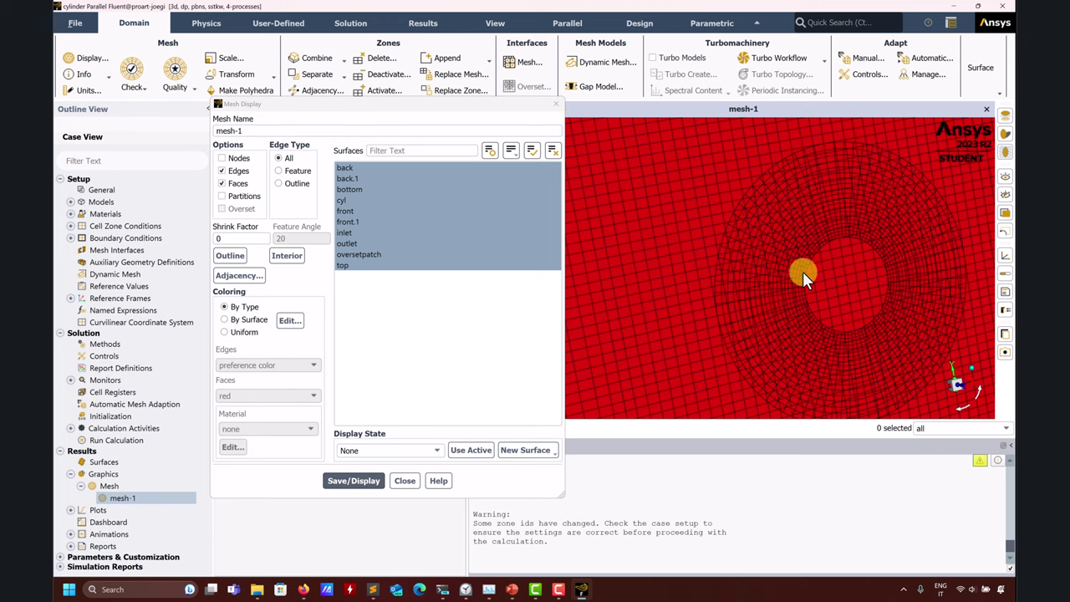
pyautogui.moveTo(803, 271); pyautogui.dragTo(874, 194)
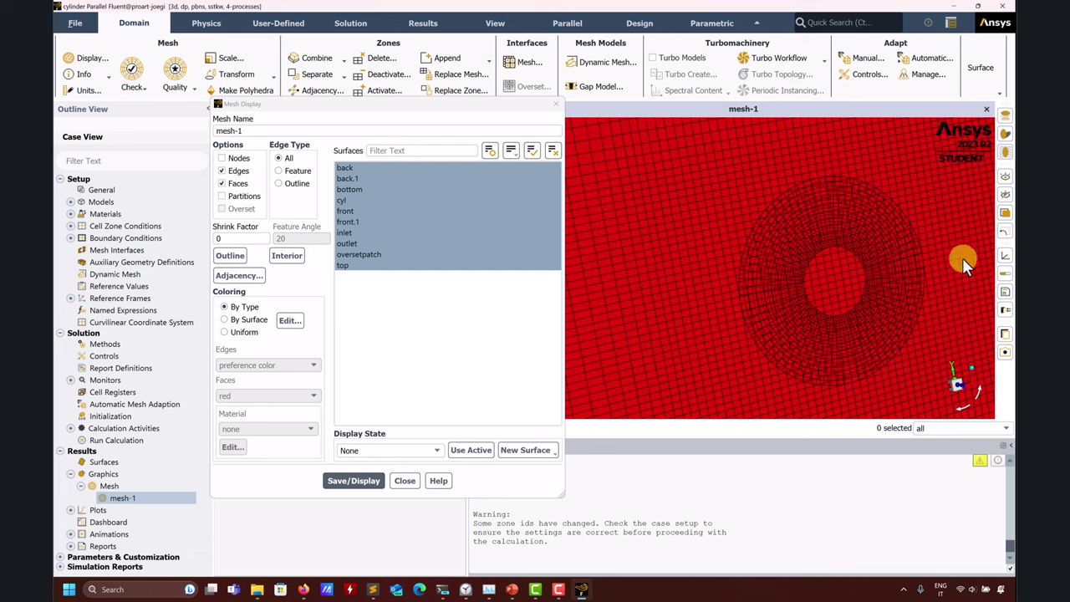
pyautogui.click(403, 482)
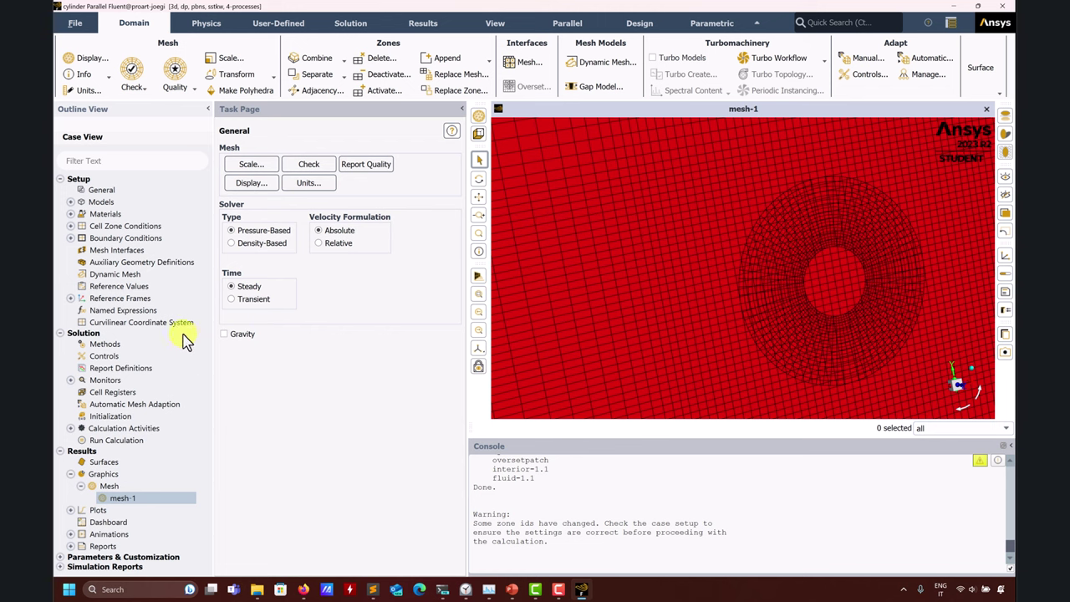
# Redisplay mesh-1 with only the oversetpatch surface selected and inspect it from several angles
pyautogui.doubleClick(113, 498)
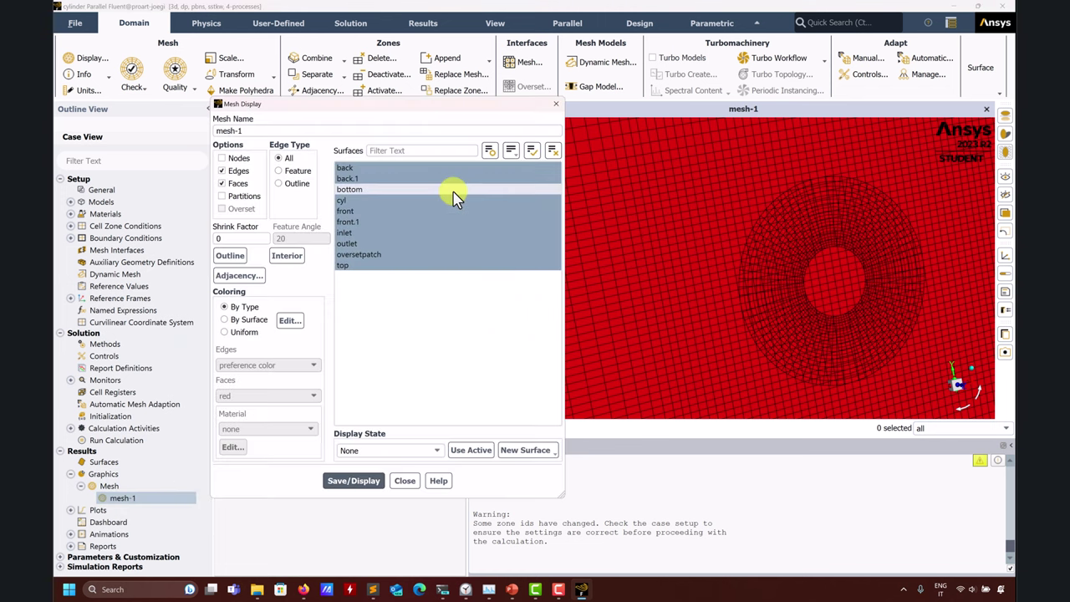
pyautogui.click(552, 149)
pyautogui.click(368, 254)
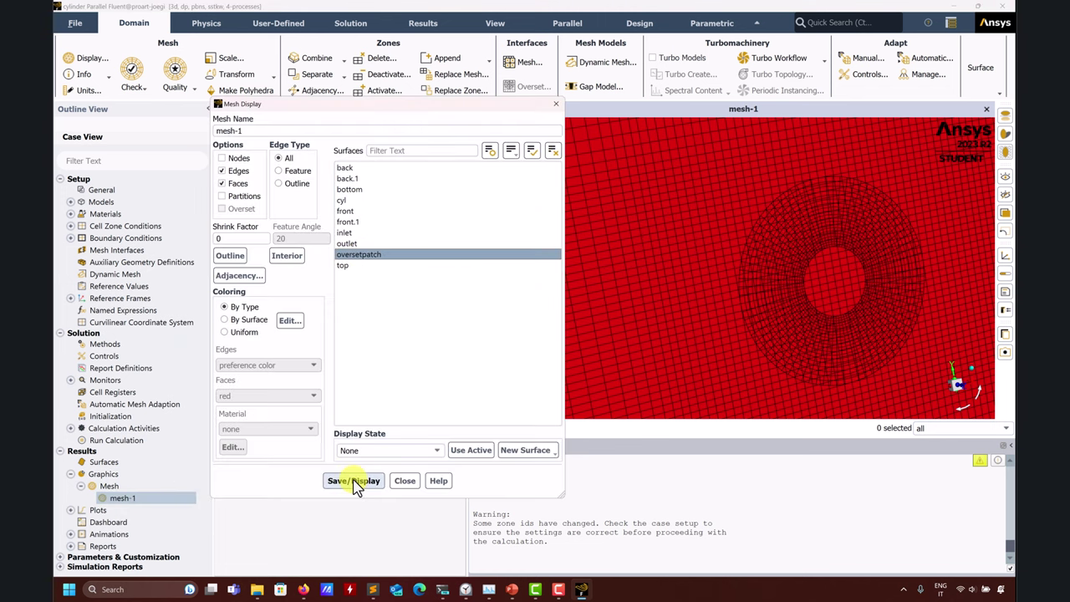
pyautogui.click(353, 482)
pyautogui.moveTo(688, 287); pyautogui.dragTo(828, 182)
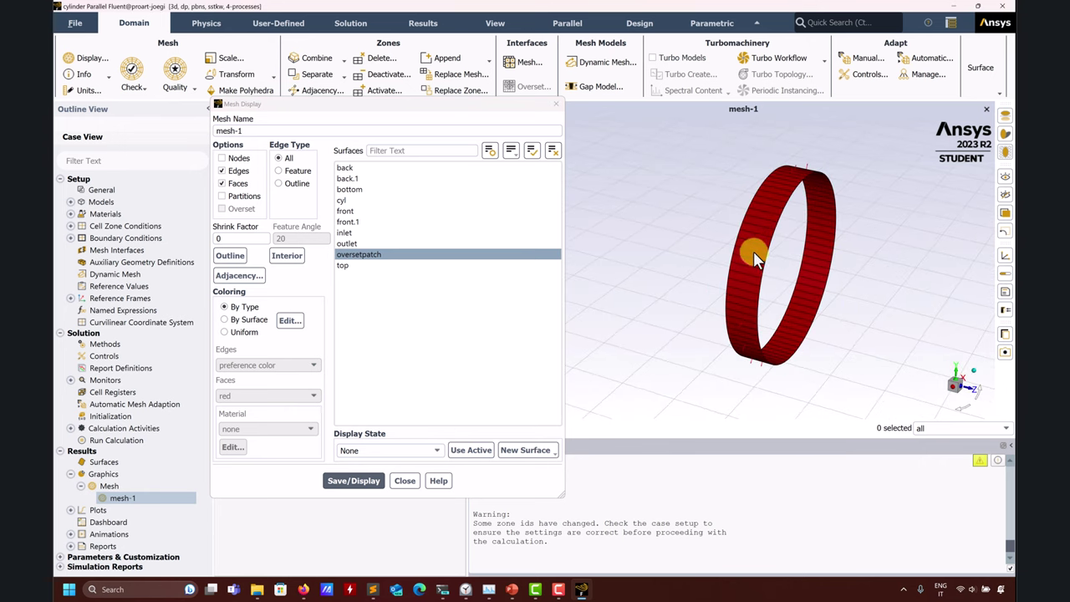
pyautogui.moveTo(777, 284); pyautogui.dragTo(866, 150)
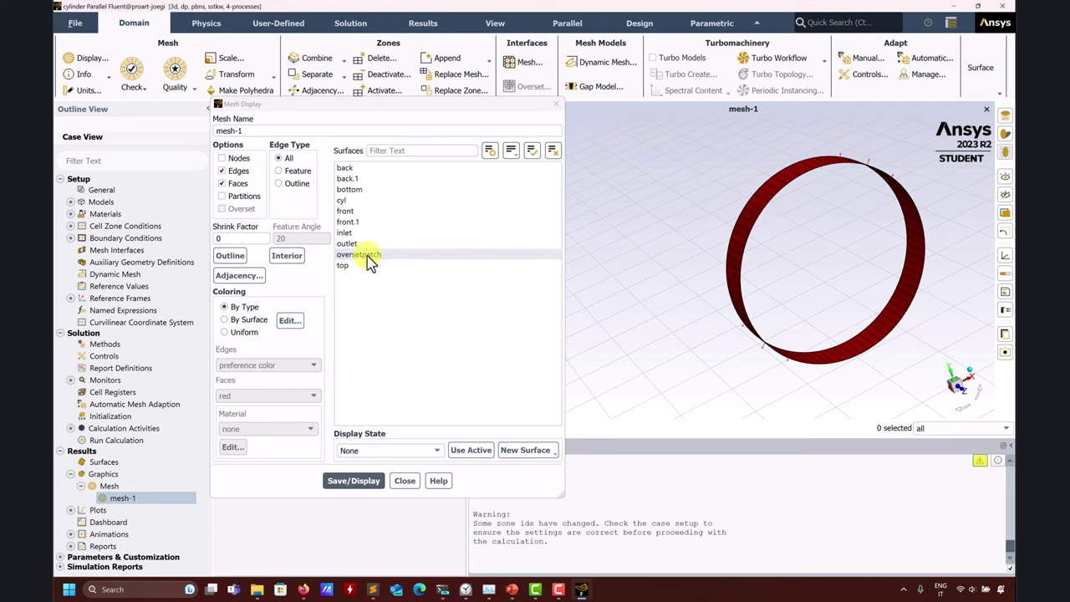
pyautogui.click(402, 482)
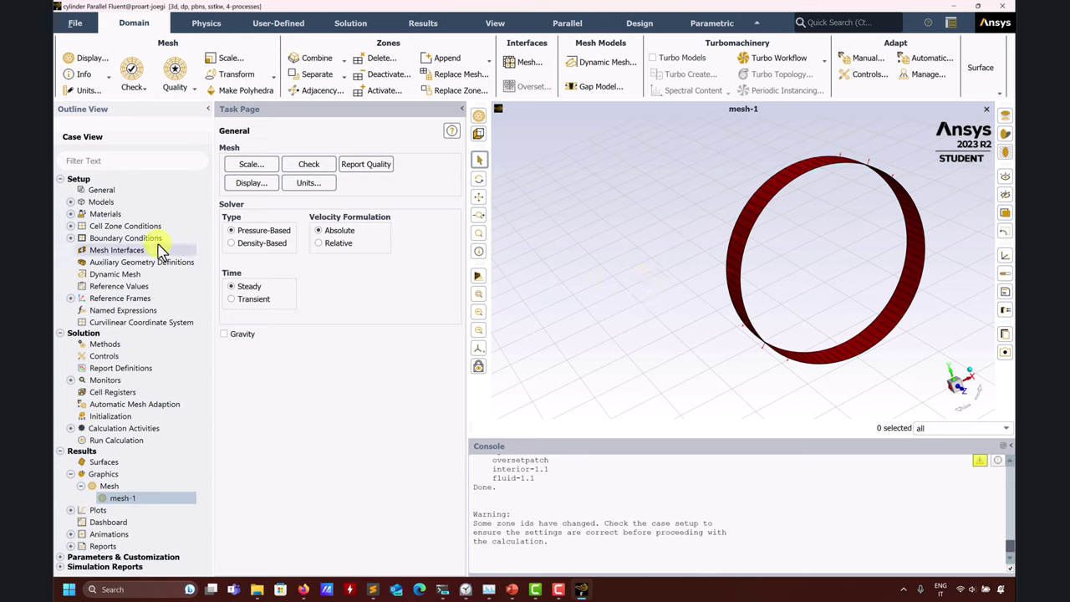
# Change the boundary type of the oversetpatch zone to overset and apply it
pyautogui.click(78, 241)
pyautogui.click(70, 239)
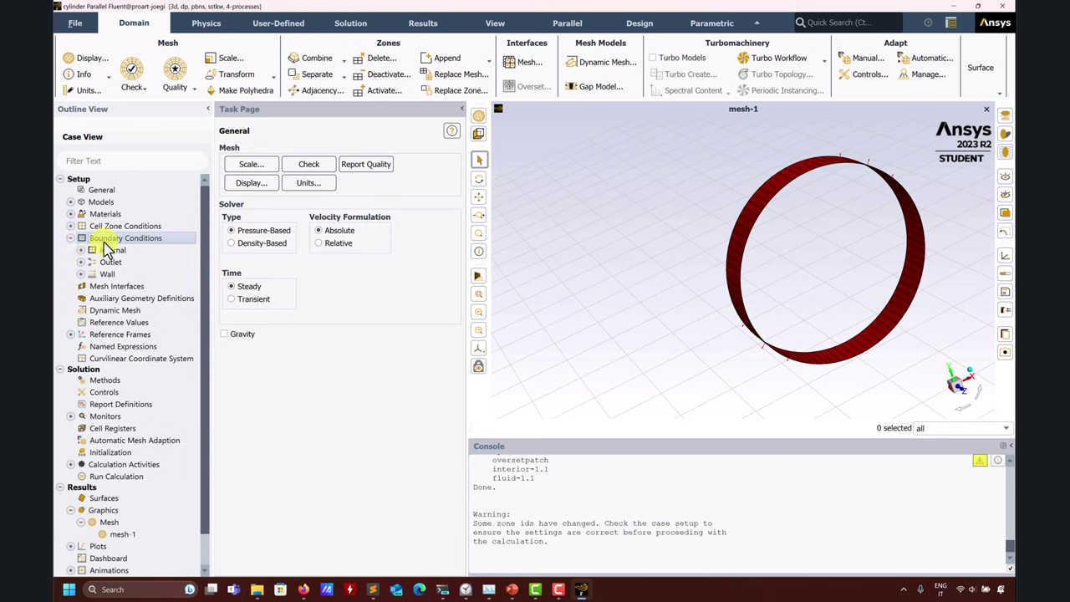
pyautogui.doubleClick(101, 240)
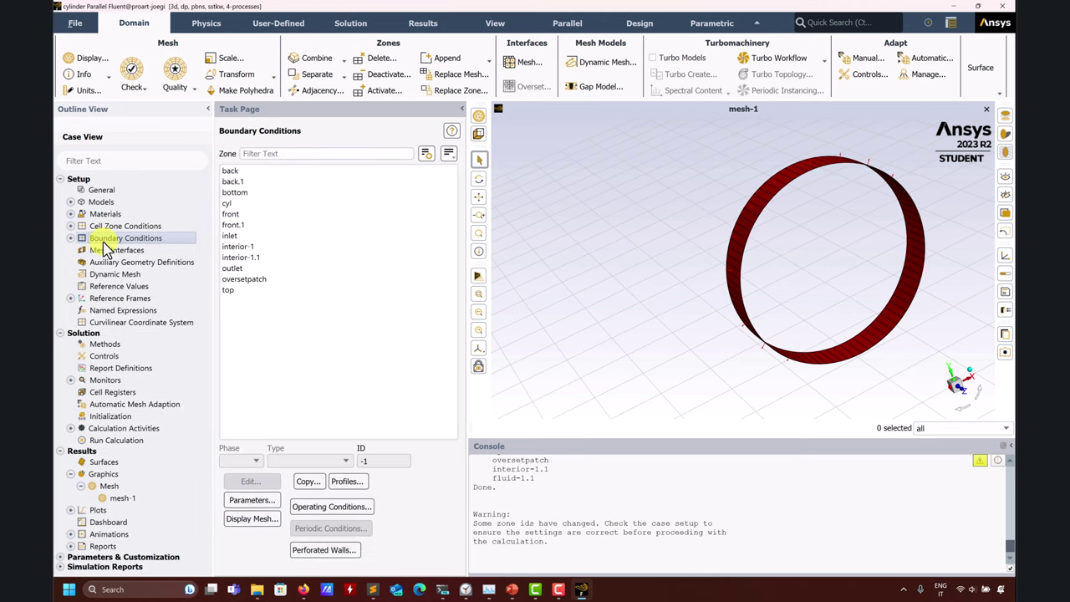
pyautogui.click(249, 279)
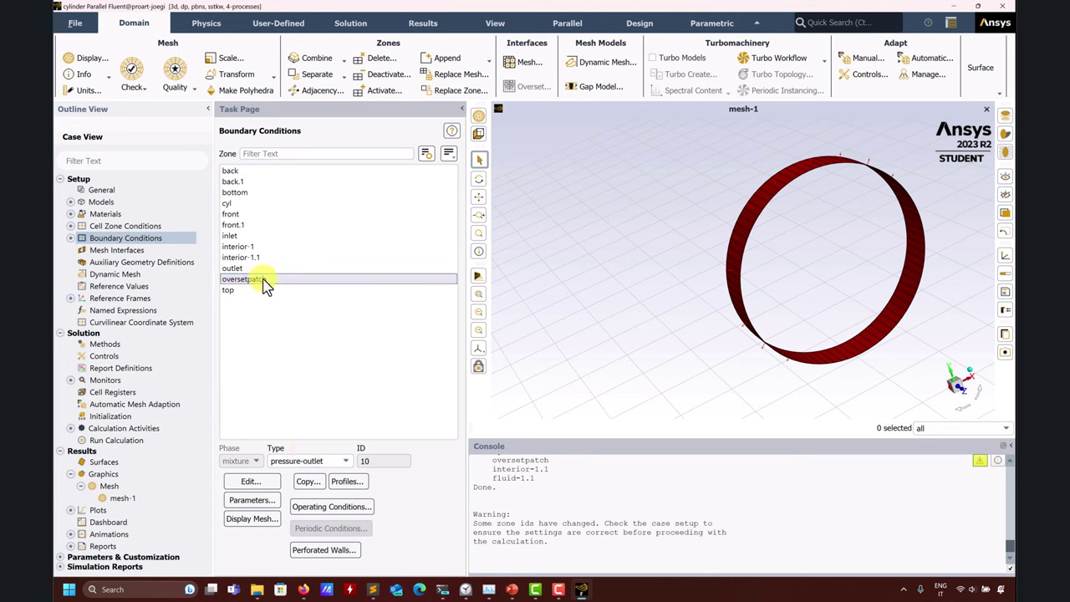
pyautogui.click(346, 463)
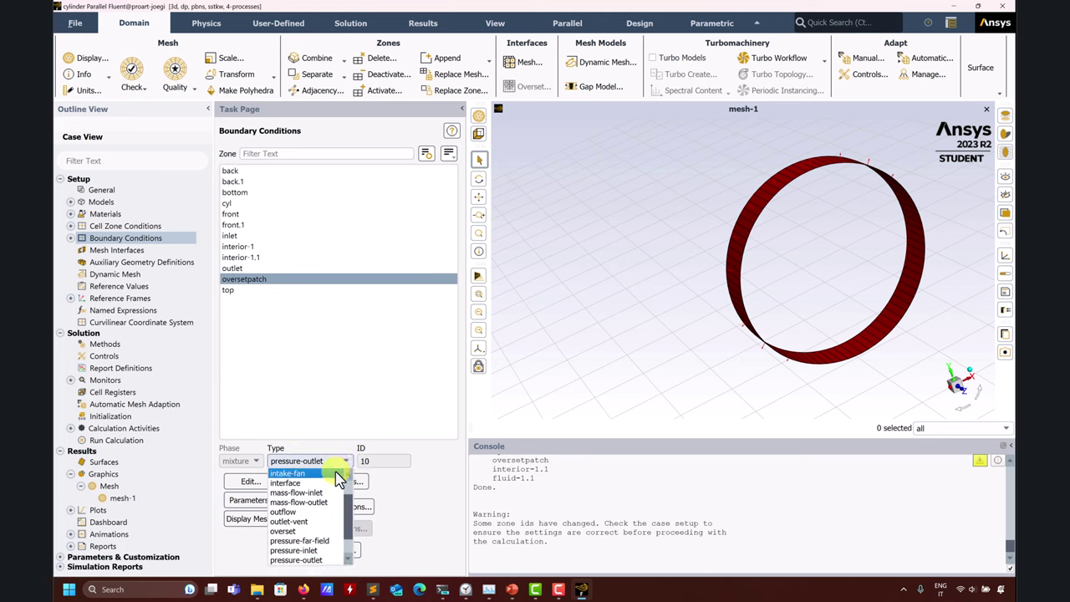
pyautogui.click(299, 531)
pyautogui.click(328, 333)
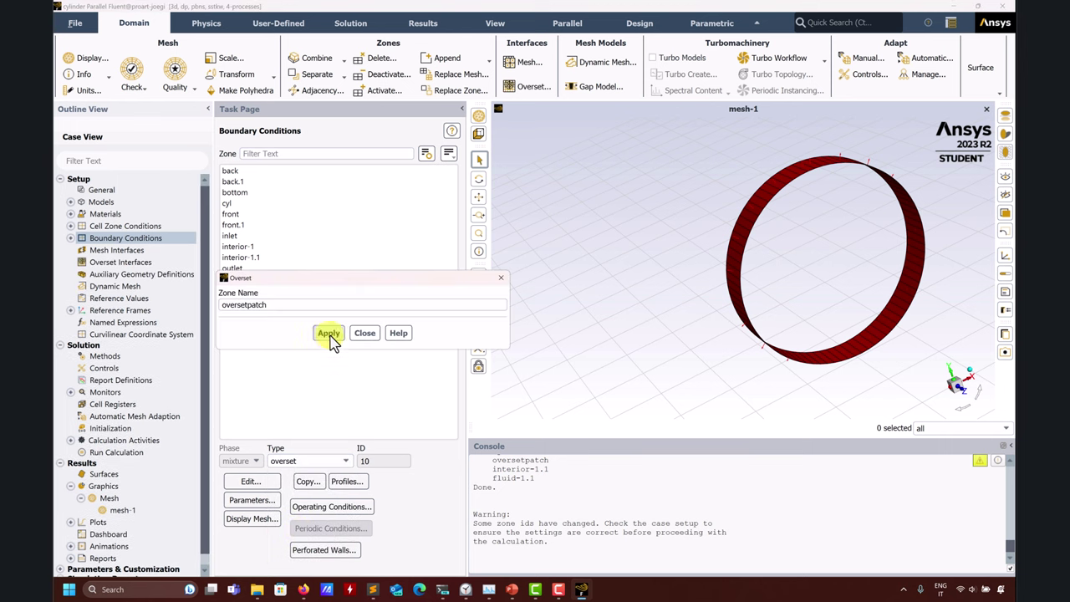
pyautogui.click(364, 333)
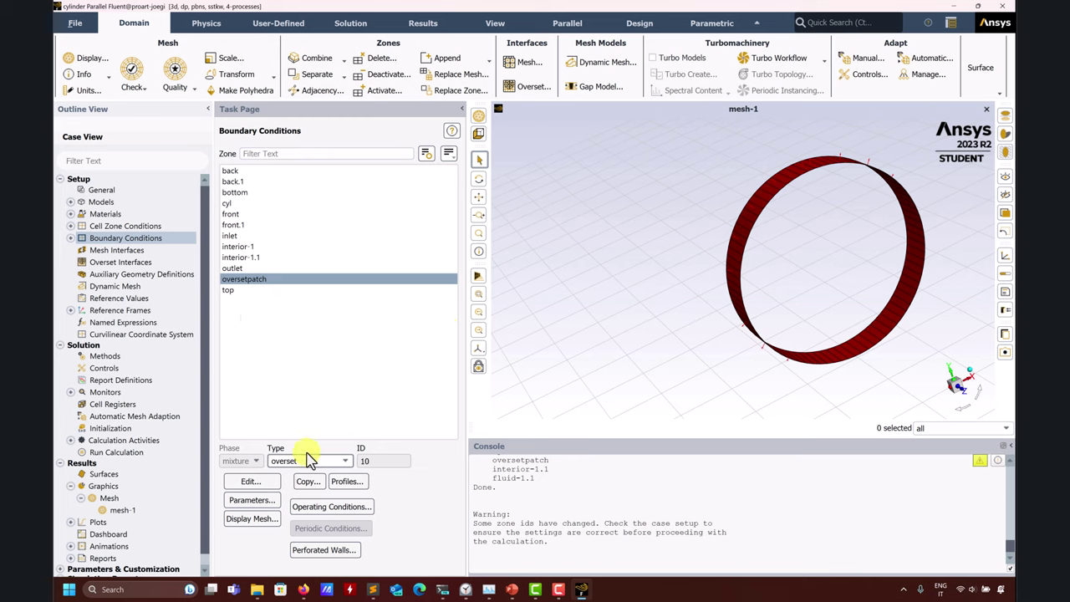
# Set up a new overset interface named ov1 with fluid-1 as background zone and fluid-1.1 as component zone
pyautogui.click(118, 263)
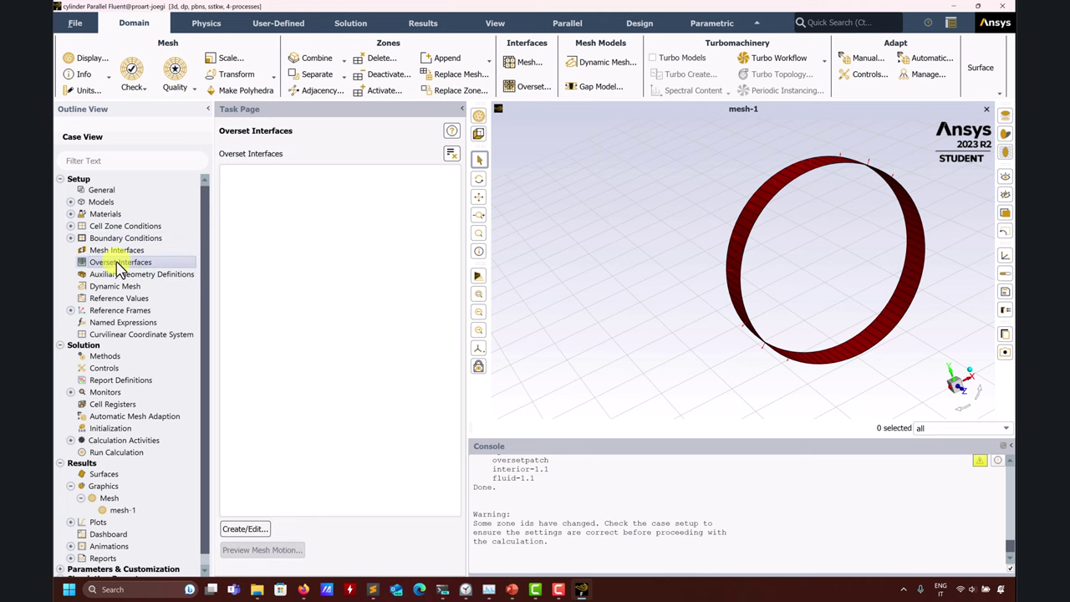
pyautogui.click(249, 532)
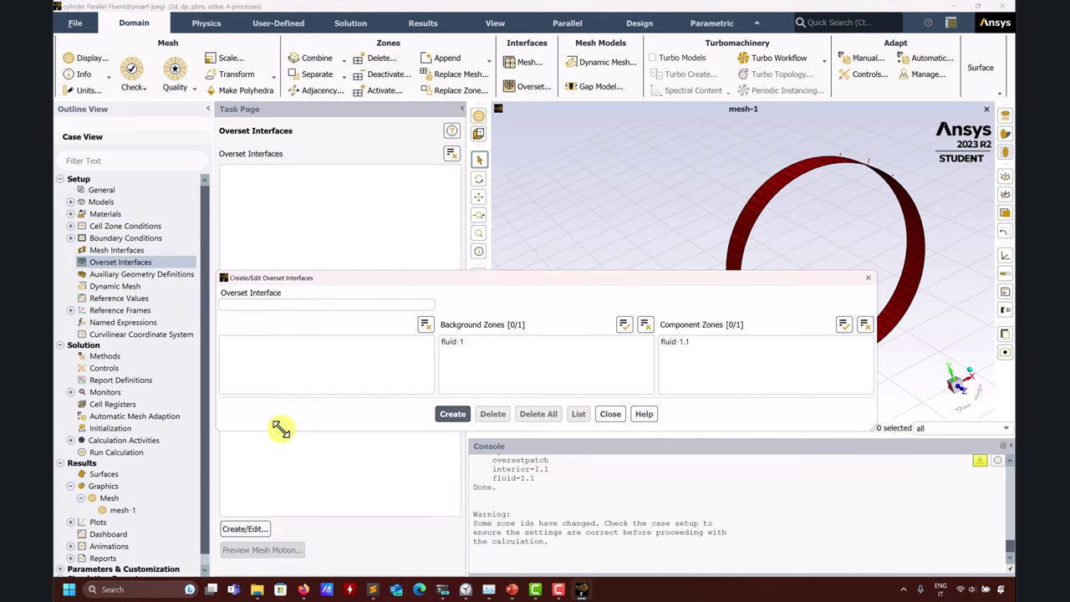
pyautogui.click(303, 305)
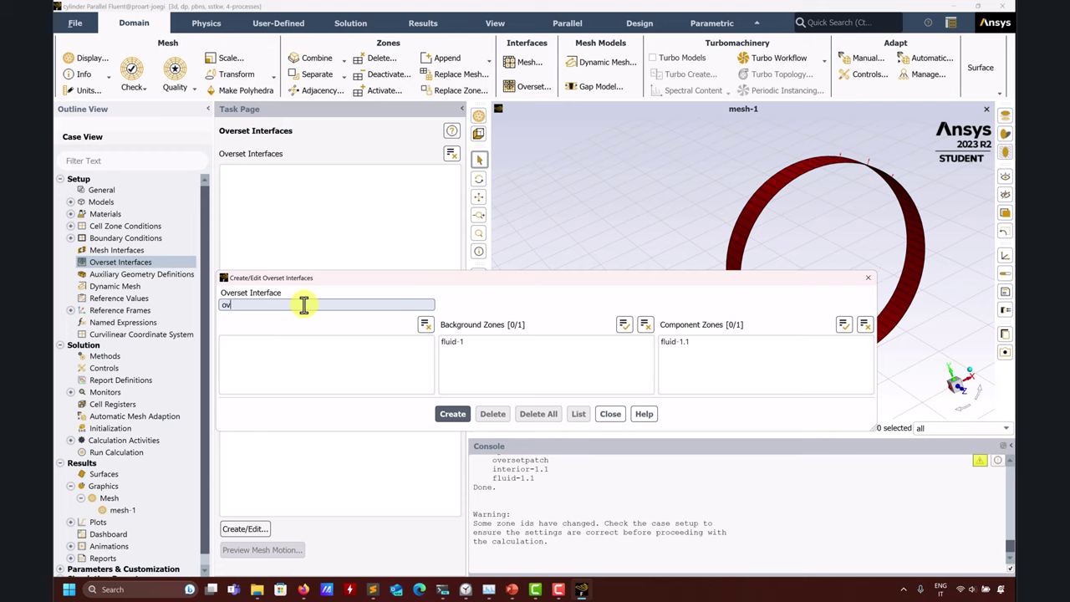
pyautogui.click(454, 343)
pyautogui.click(676, 345)
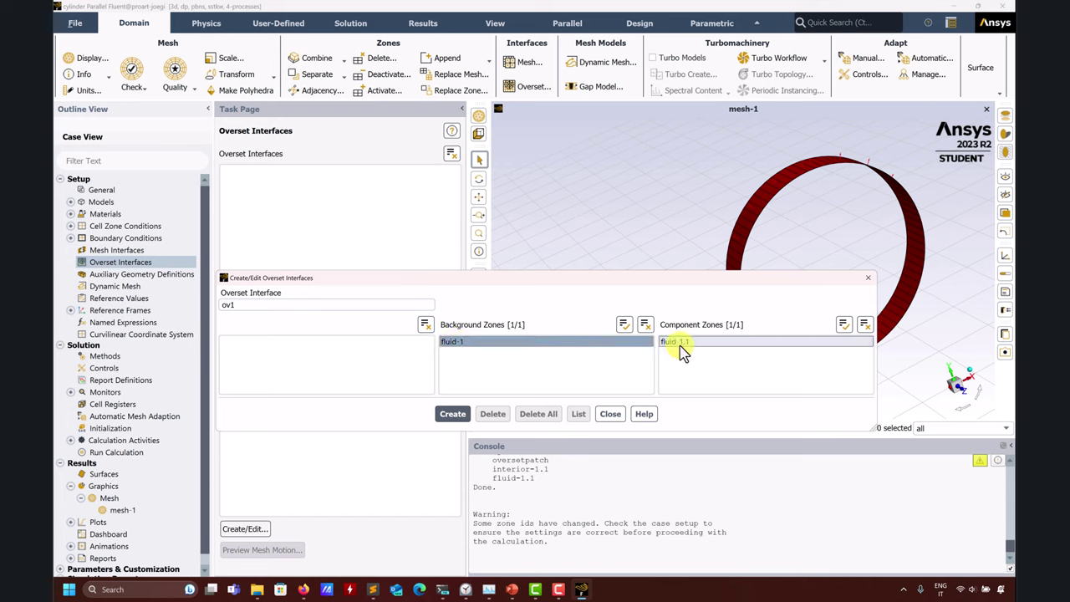
pyautogui.click(482, 344)
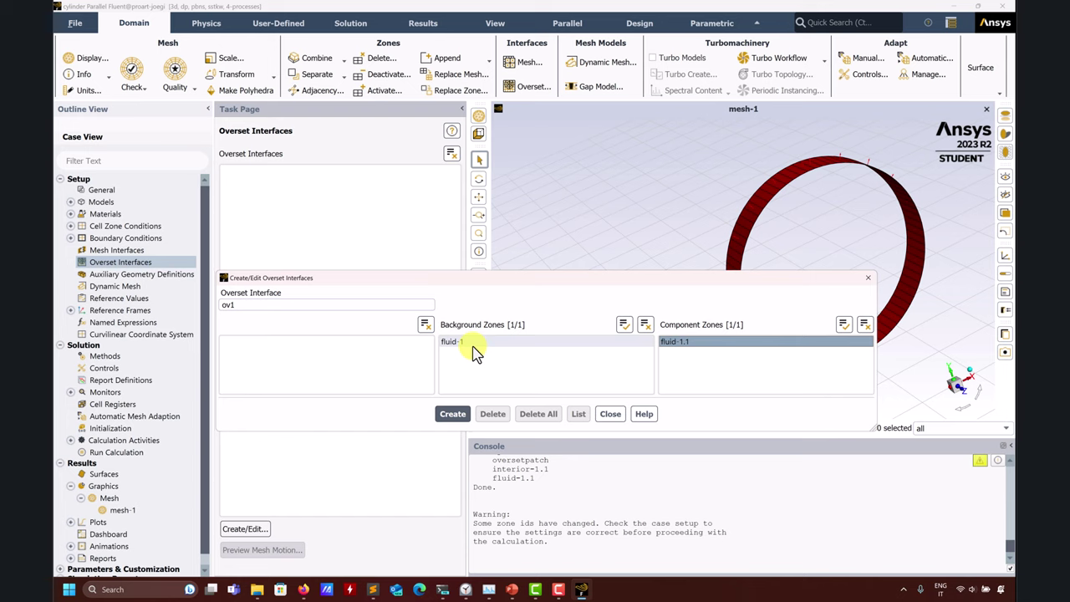
pyautogui.click(493, 344)
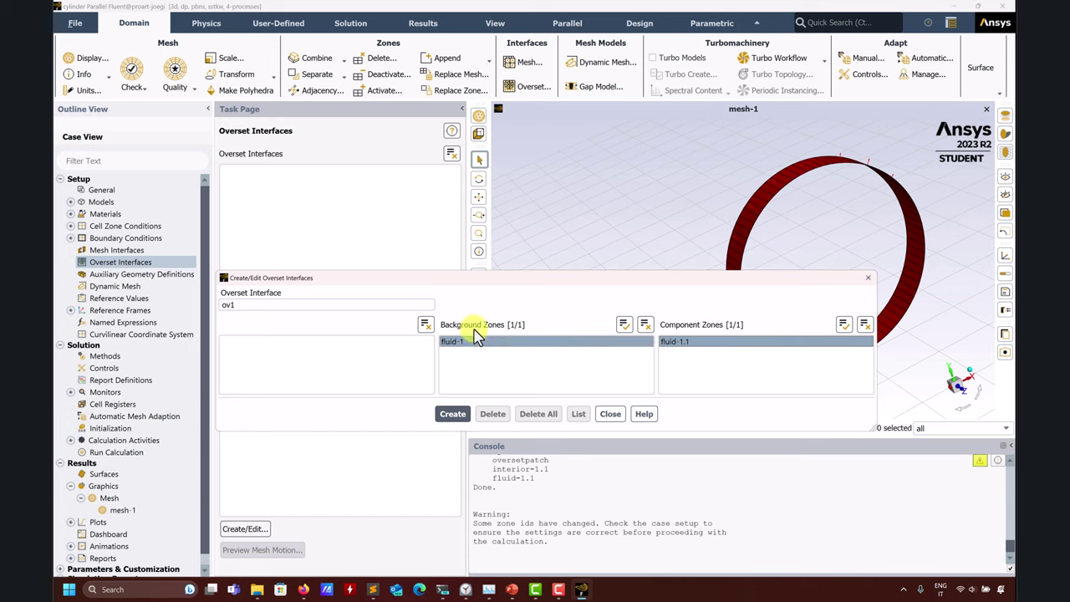
pyautogui.click(452, 345)
pyautogui.click(455, 344)
pyautogui.click(458, 344)
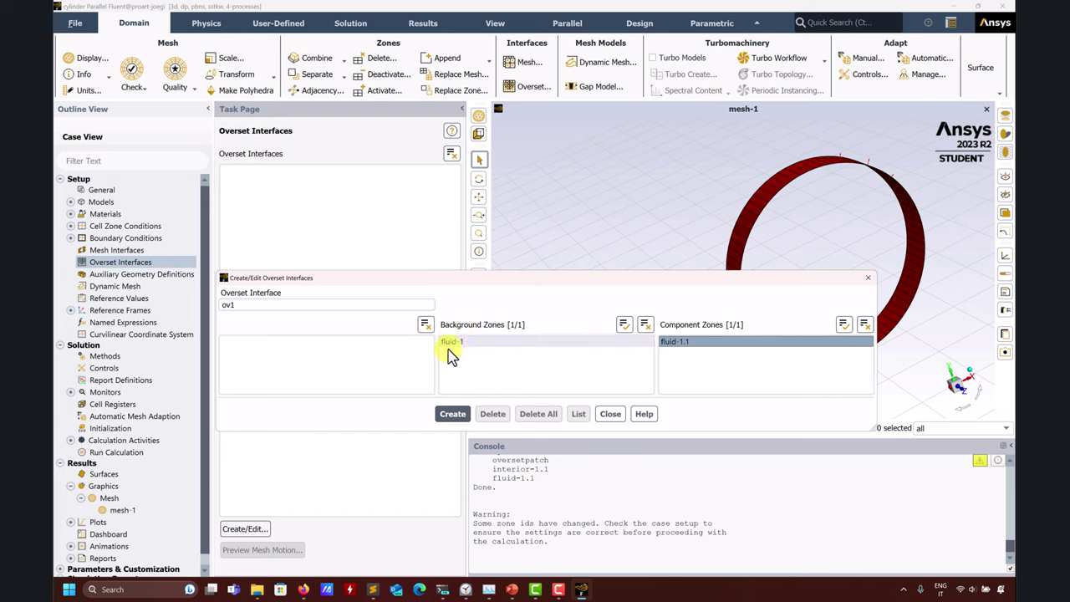
pyautogui.click(452, 344)
pyautogui.click(460, 345)
pyautogui.click(456, 347)
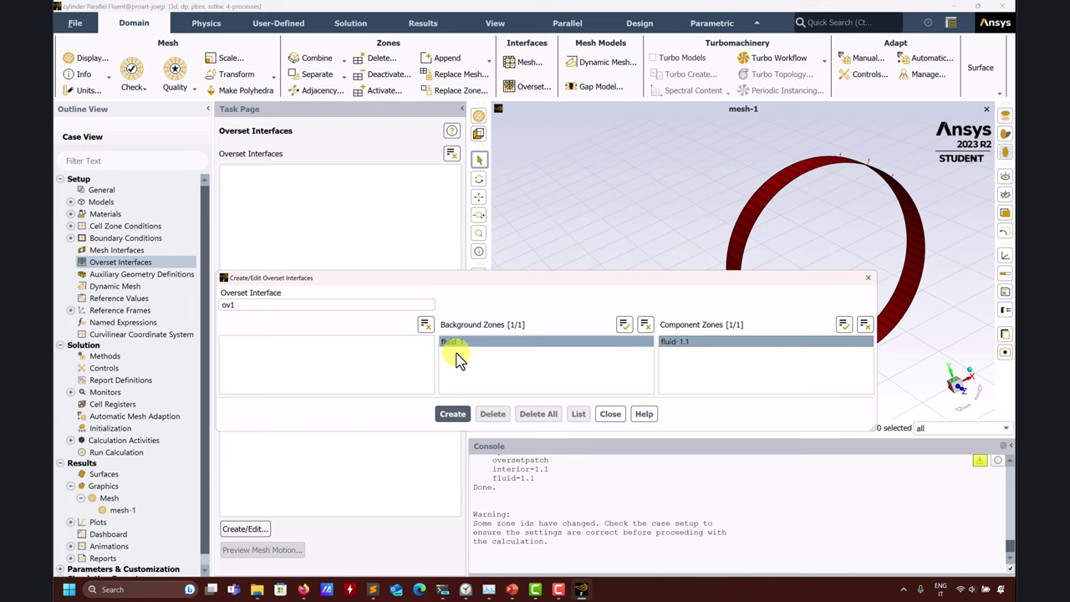
pyautogui.click(683, 341)
pyautogui.click(684, 341)
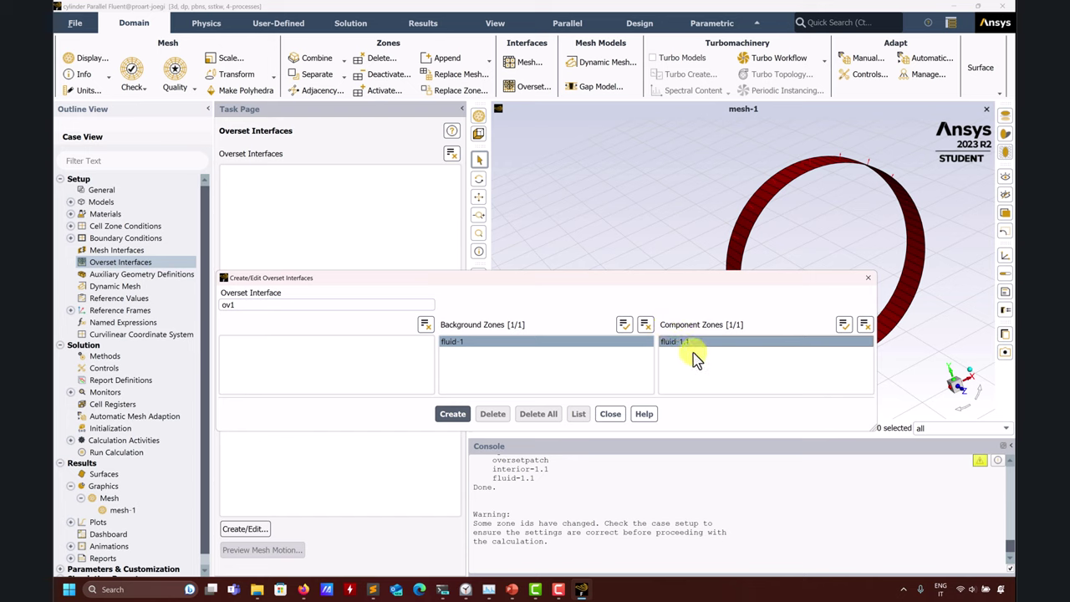
pyautogui.click(675, 339)
pyautogui.click(676, 340)
pyautogui.click(714, 339)
pyautogui.click(715, 340)
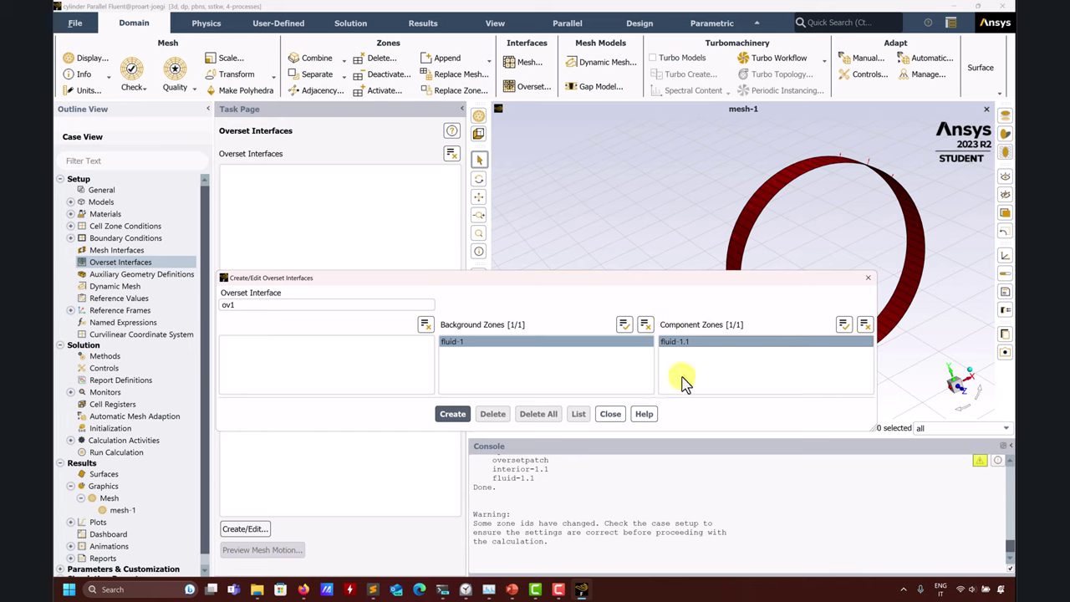
# Create the ov1 overset interface from the selected zones and close its dialog
pyautogui.click(449, 415)
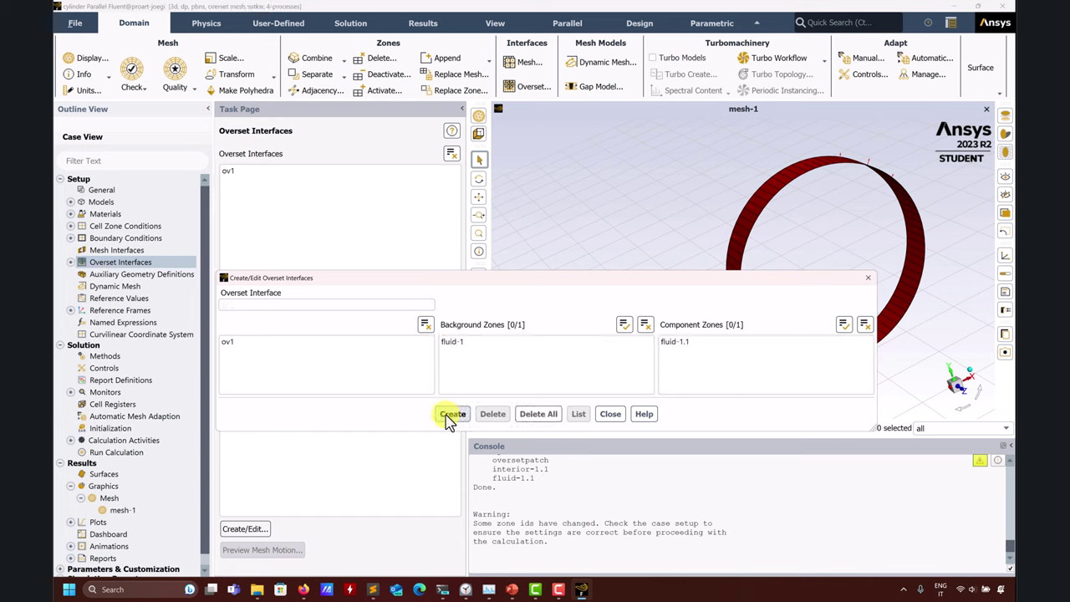
pyautogui.click(612, 414)
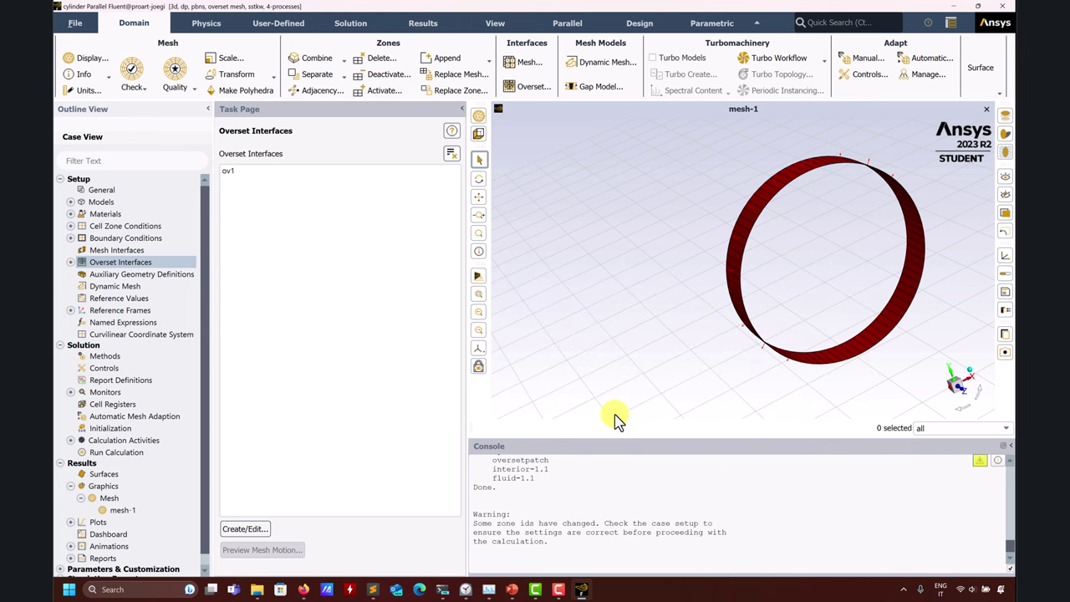
pyautogui.scroll(-1, 54, 407)
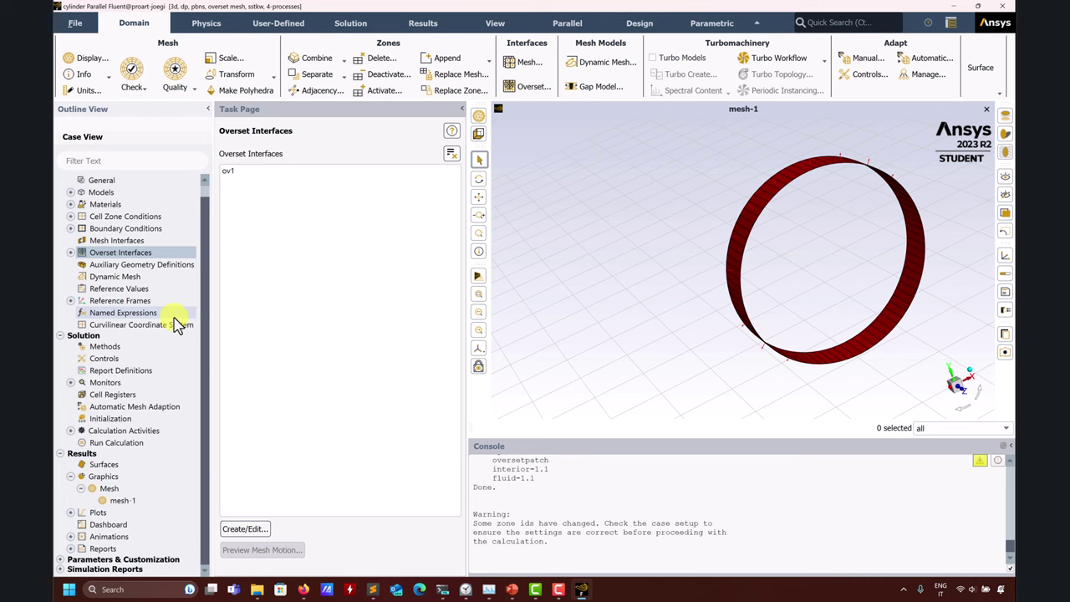
pyautogui.doubleClick(123, 500)
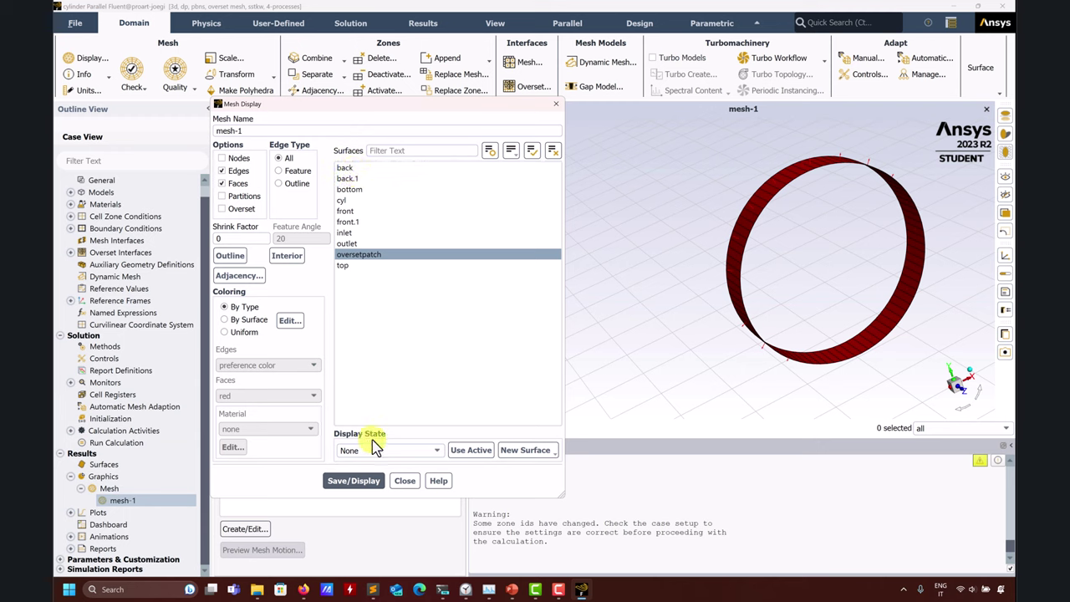
pyautogui.click(418, 485)
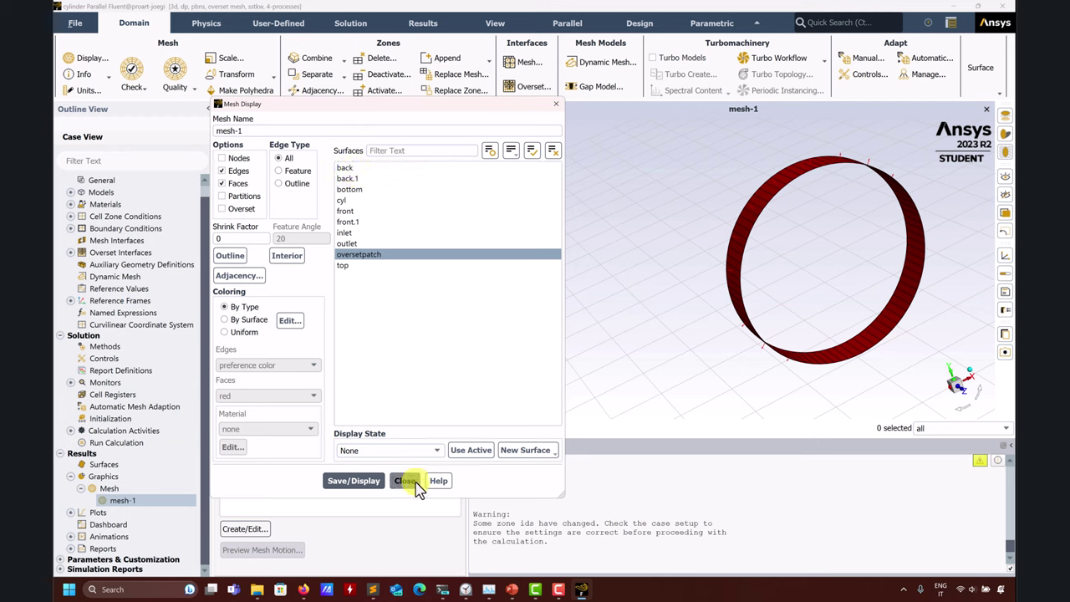
# Expand the fluid cell zones in the case outline and check the fluid-1 and fluid-1.1 entries
pyautogui.click(70, 217)
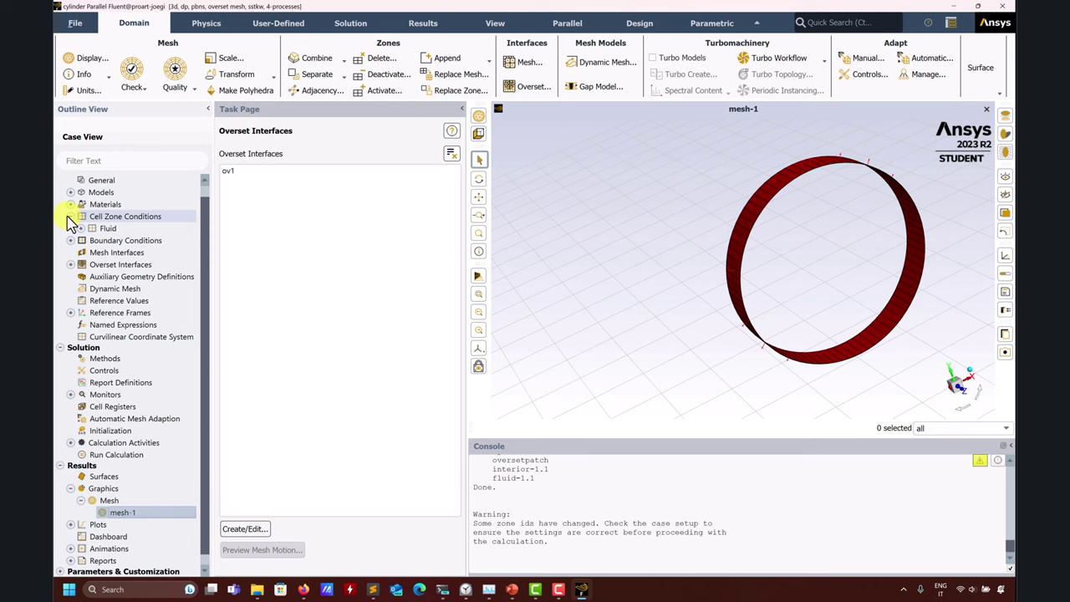
pyautogui.click(75, 230)
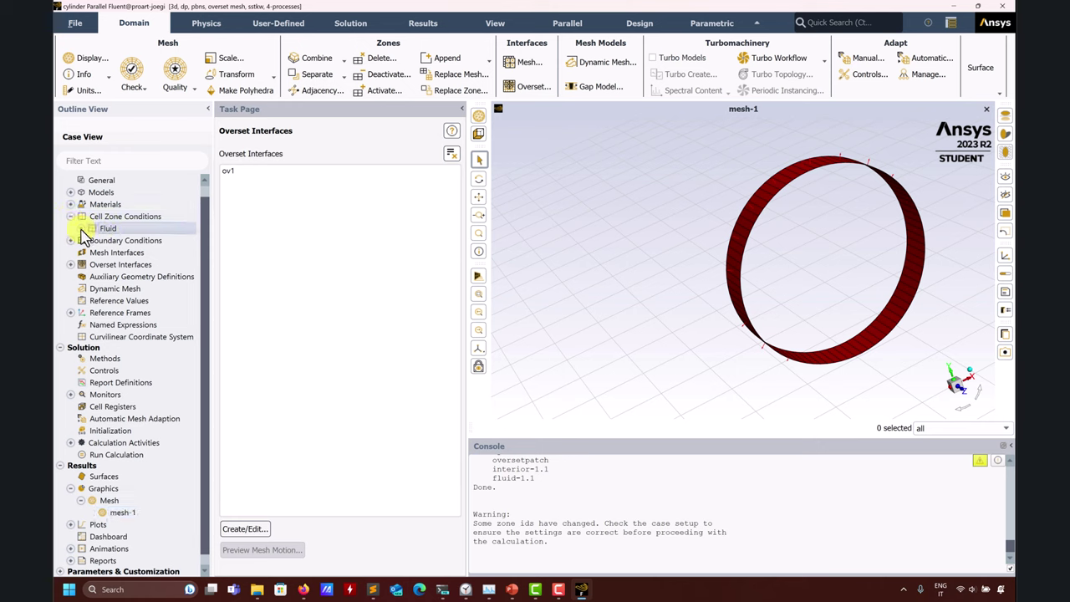
pyautogui.click(81, 229)
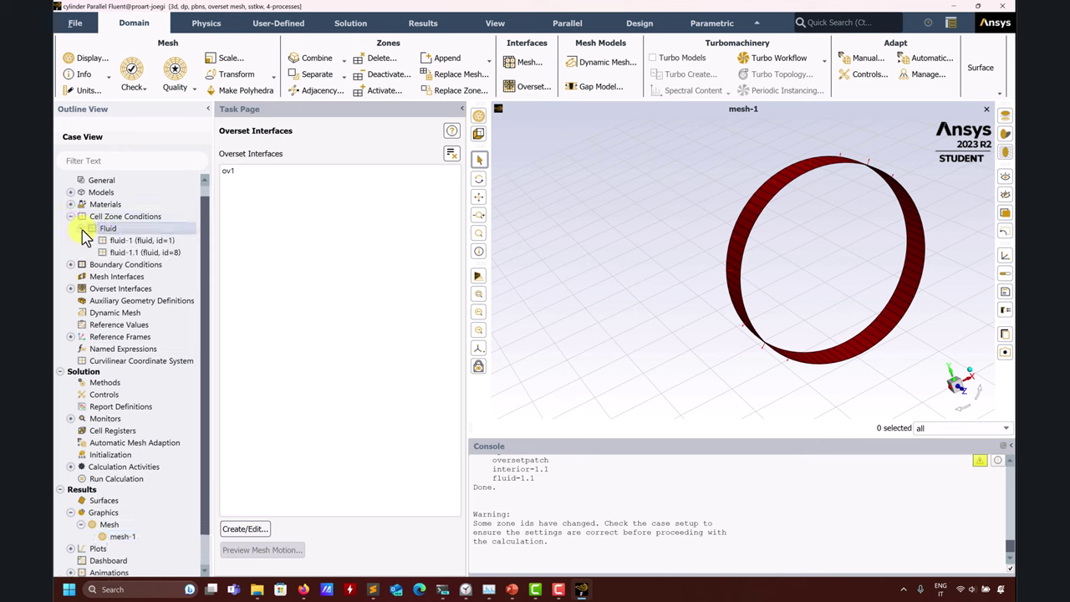
pyautogui.click(137, 240)
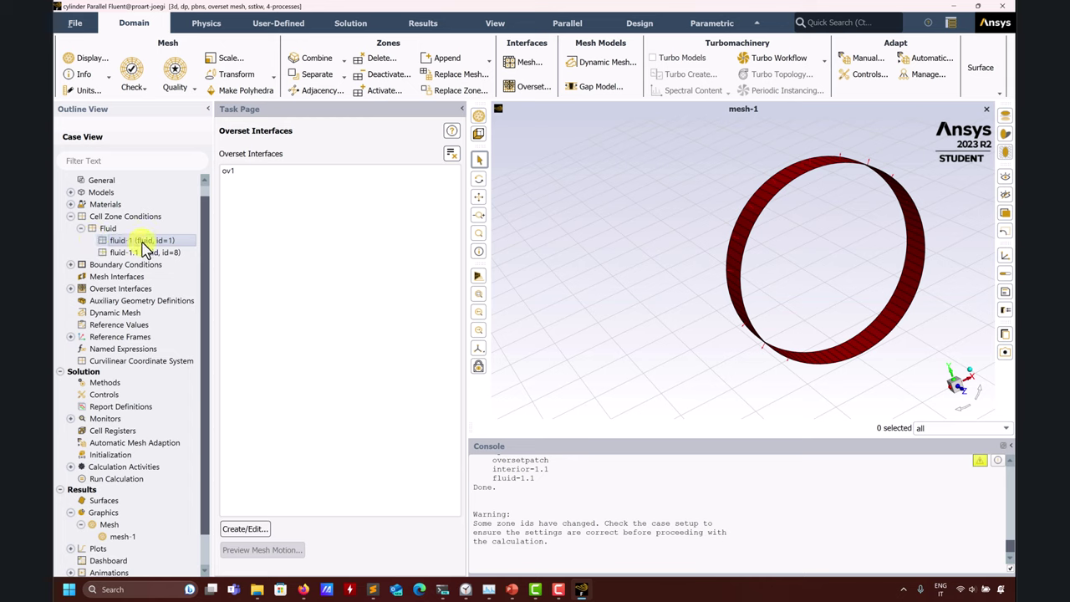
pyautogui.click(122, 253)
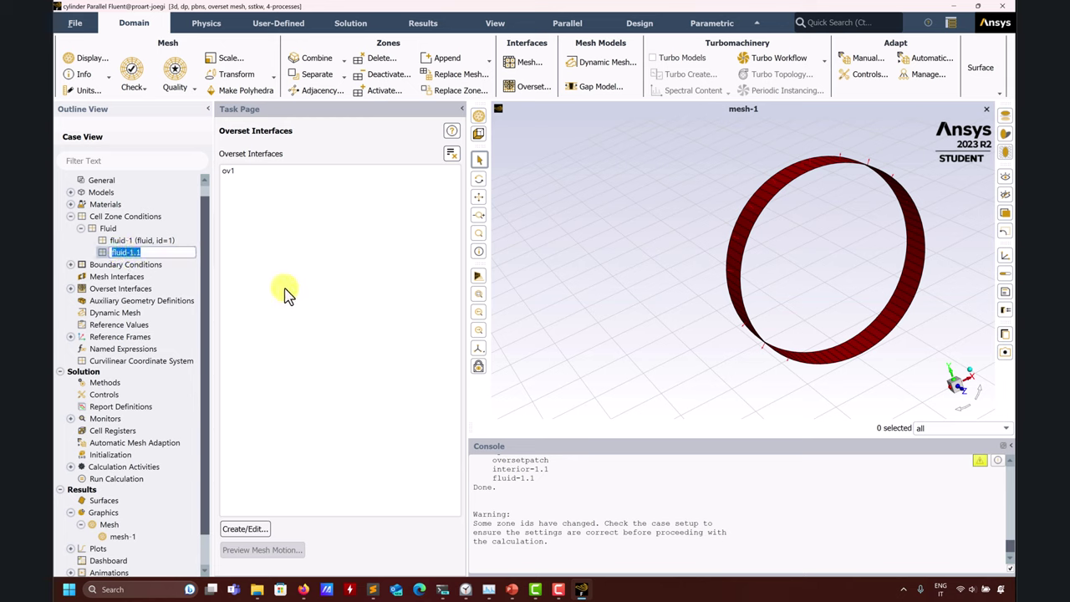
pyautogui.rightClick(115, 250)
pyautogui.click(326, 294)
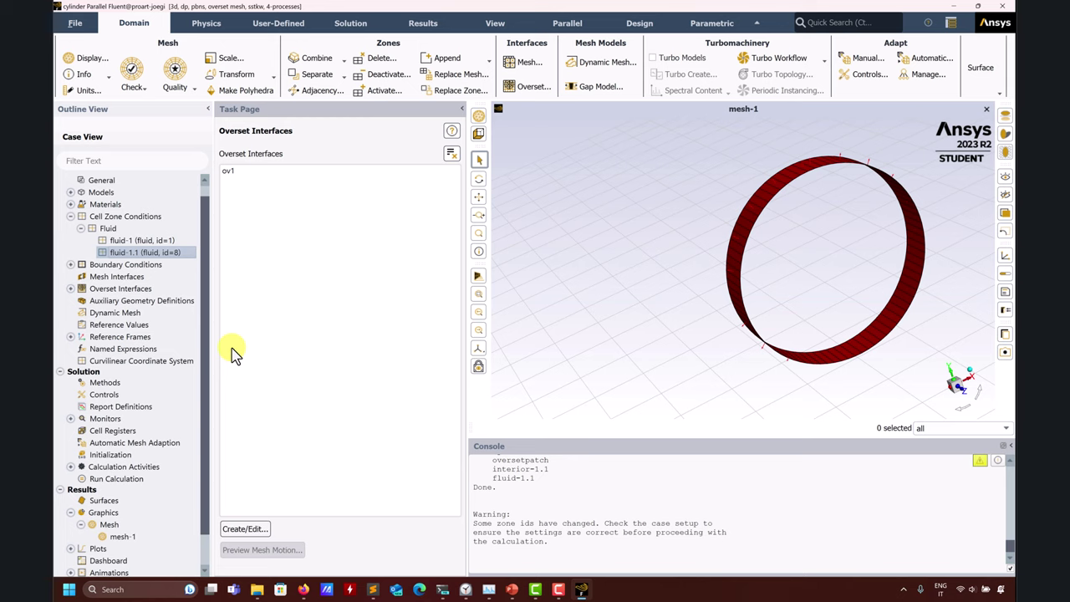
# Initialize the solution using Standard Initialization with the default initial values
pyautogui.click(117, 456)
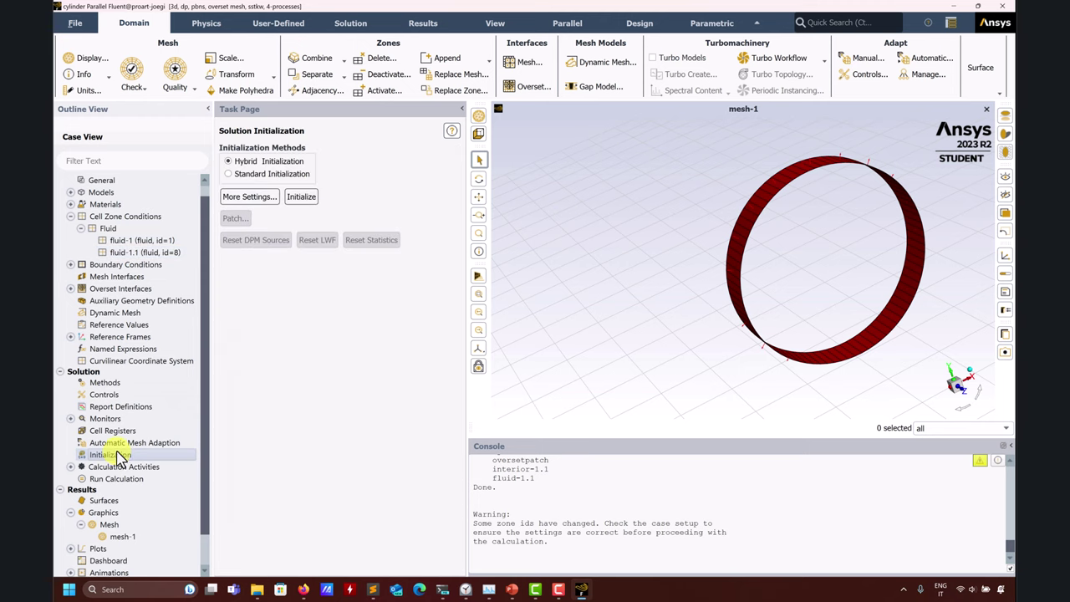
pyautogui.click(279, 173)
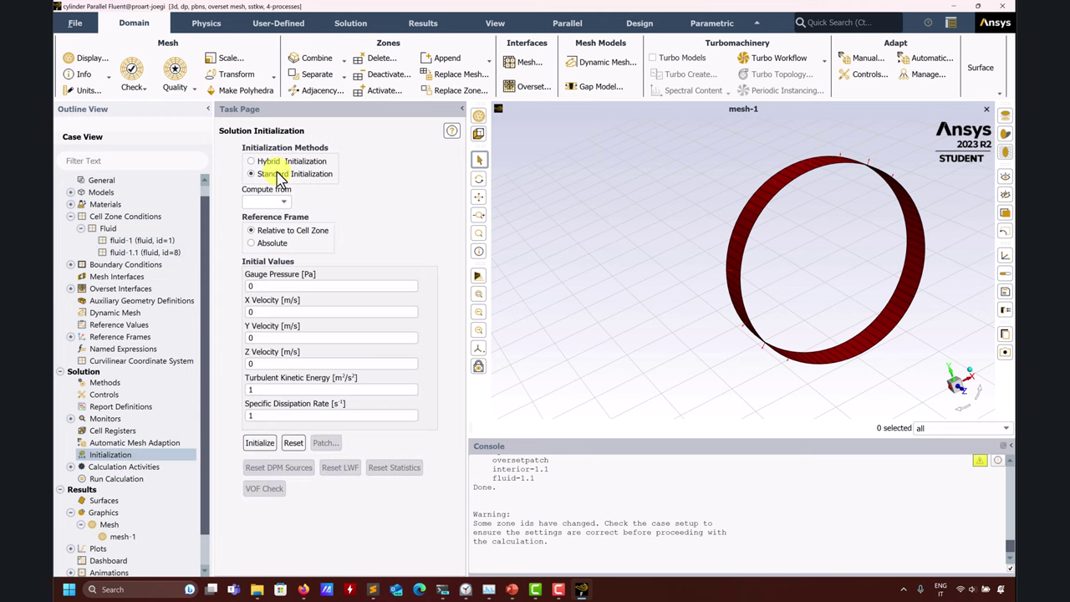
pyautogui.scroll(-2, 728, 258)
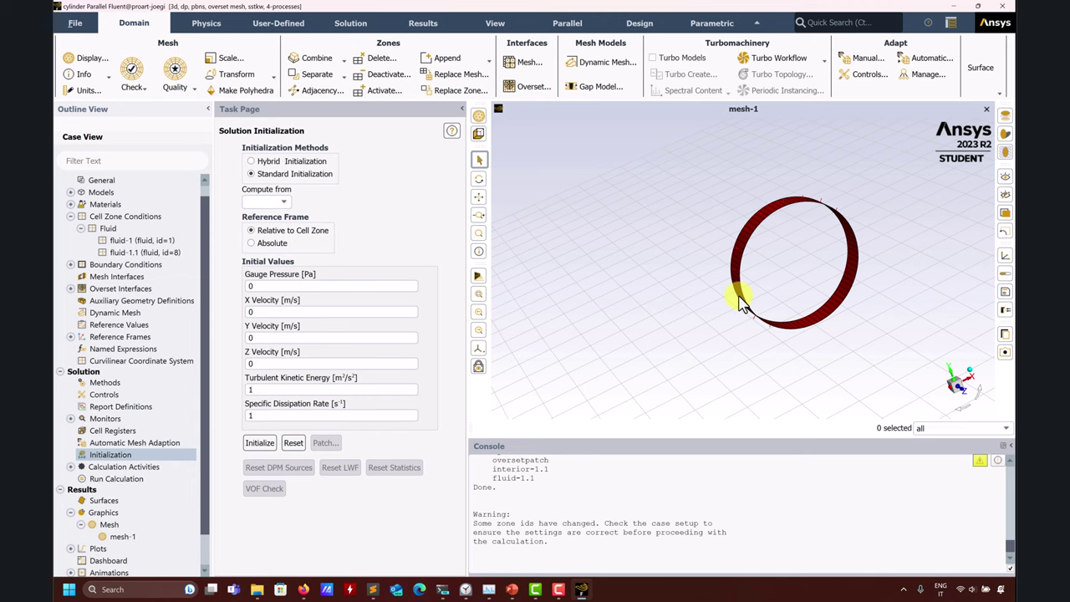
pyautogui.click(260, 442)
pyautogui.click(260, 443)
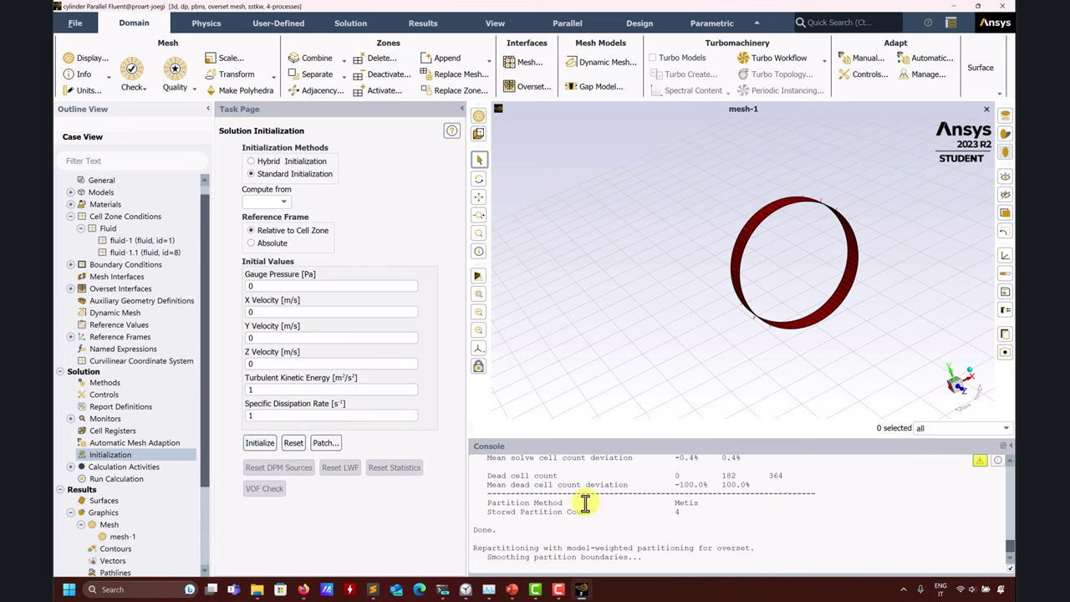
# Redisplay mesh-1 with the Overset option enabled and the back surface added to oversetpatch, and inspect the cut in the background mesh
pyautogui.scroll(-3, 113, 485)
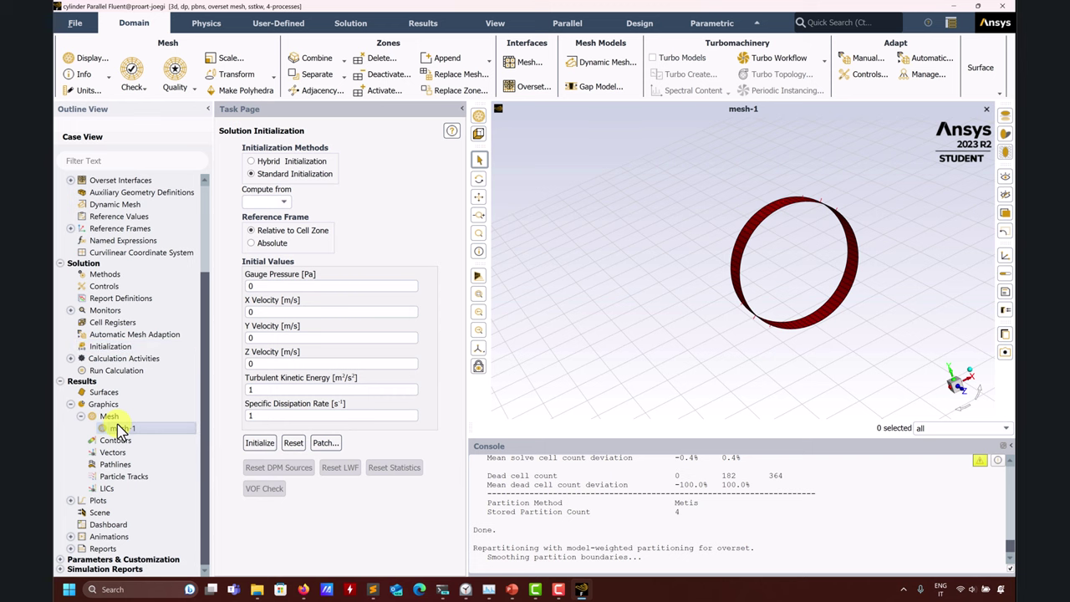
pyautogui.doubleClick(122, 428)
pyautogui.click(241, 208)
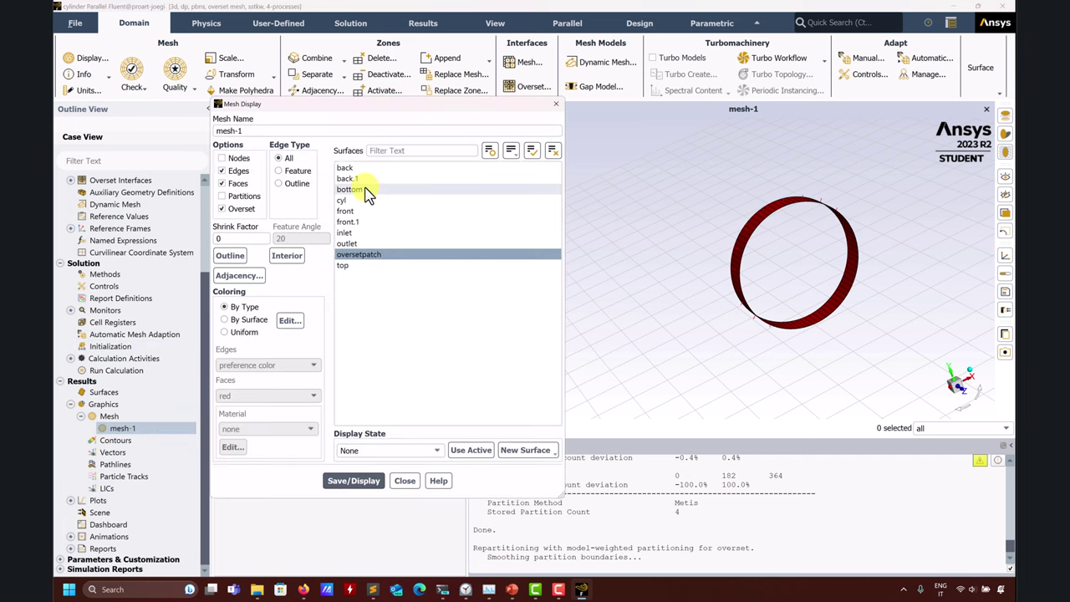
pyautogui.click(346, 168)
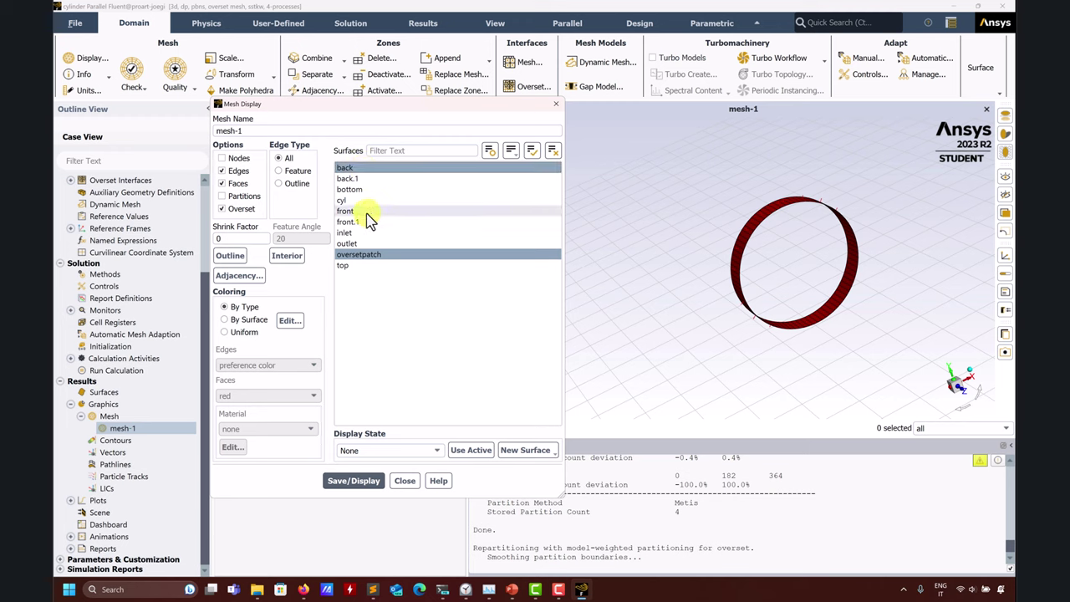
pyautogui.click(334, 481)
pyautogui.moveTo(703, 346); pyautogui.dragTo(724, 284)
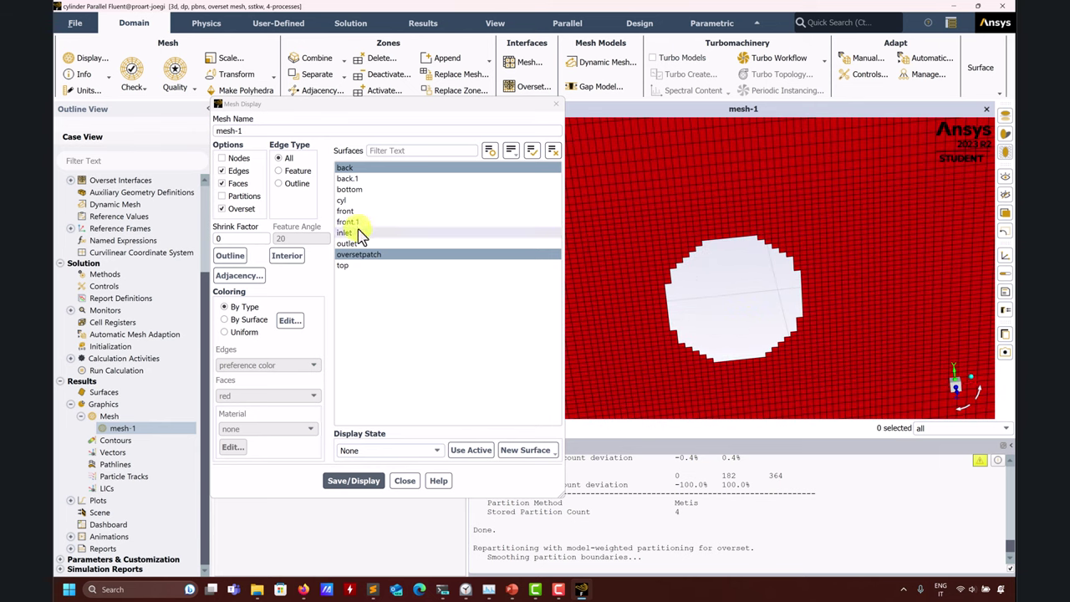
# Add the back.1 surface to the mesh-1 display and inspect how the cylinder mesh overlaps the background mesh
pyautogui.click(347, 178)
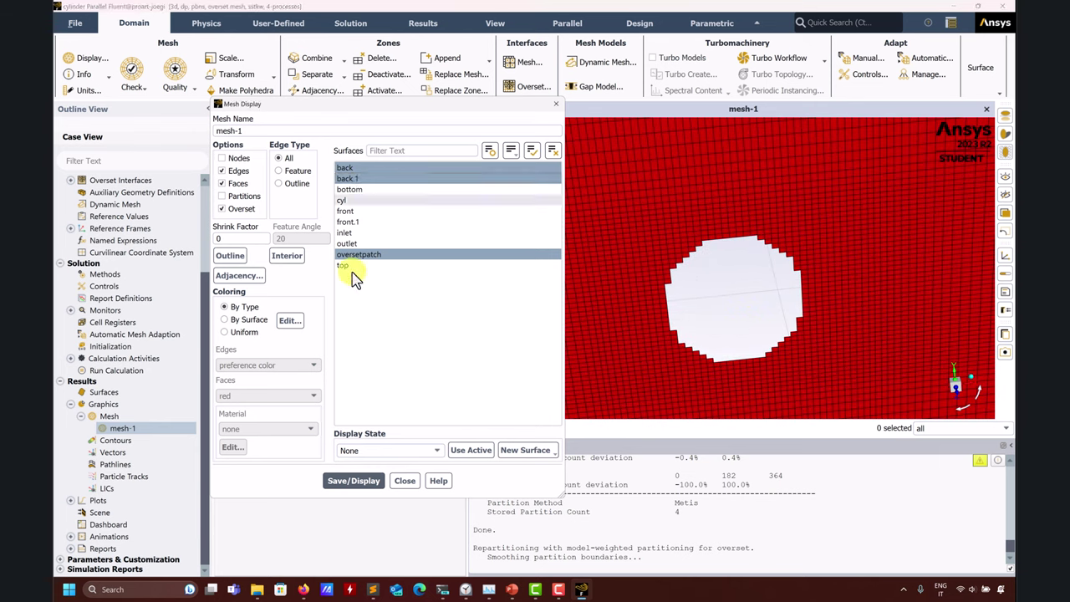
pyautogui.click(354, 480)
pyautogui.scroll(3, 749, 313)
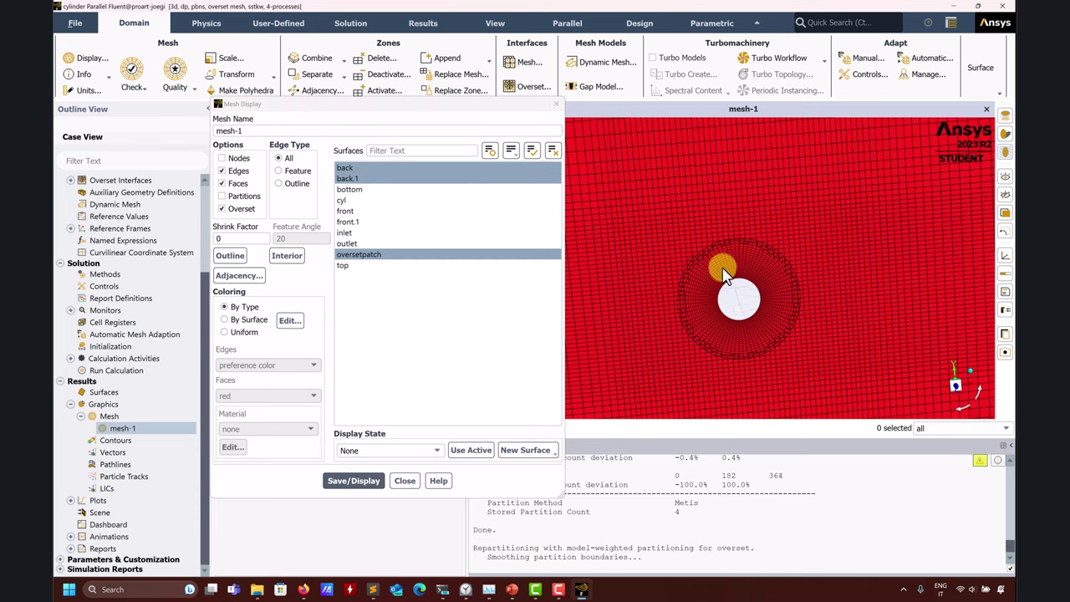
pyautogui.moveTo(784, 338); pyautogui.dragTo(721, 284, button='middle')
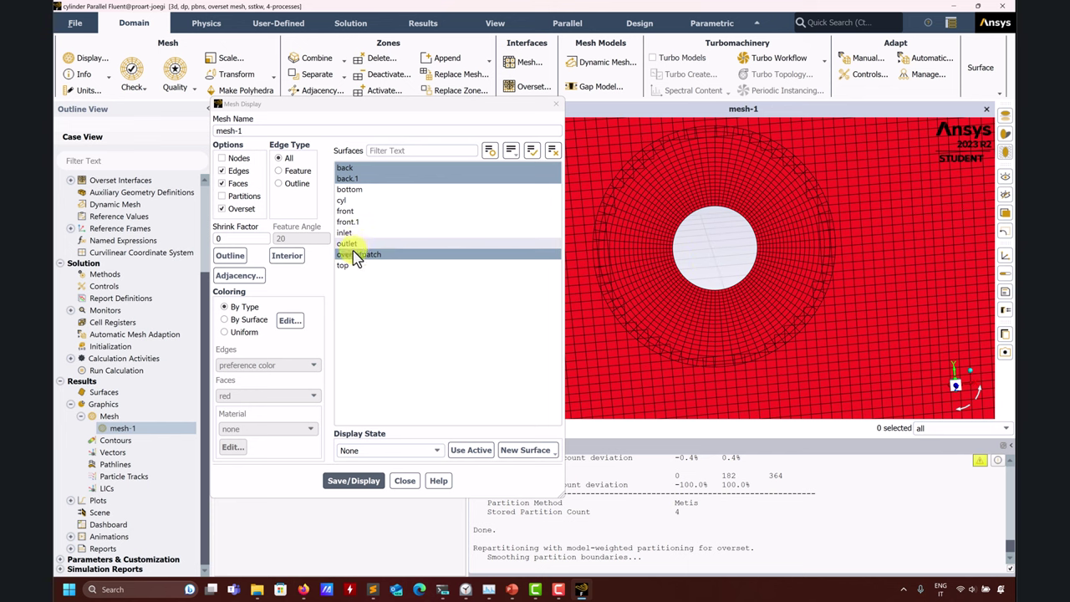
# Redisplay mesh-1 without back.1 and again with it to compare the background hole with the combined overset mesh
pyautogui.click(347, 178)
pyautogui.click(354, 481)
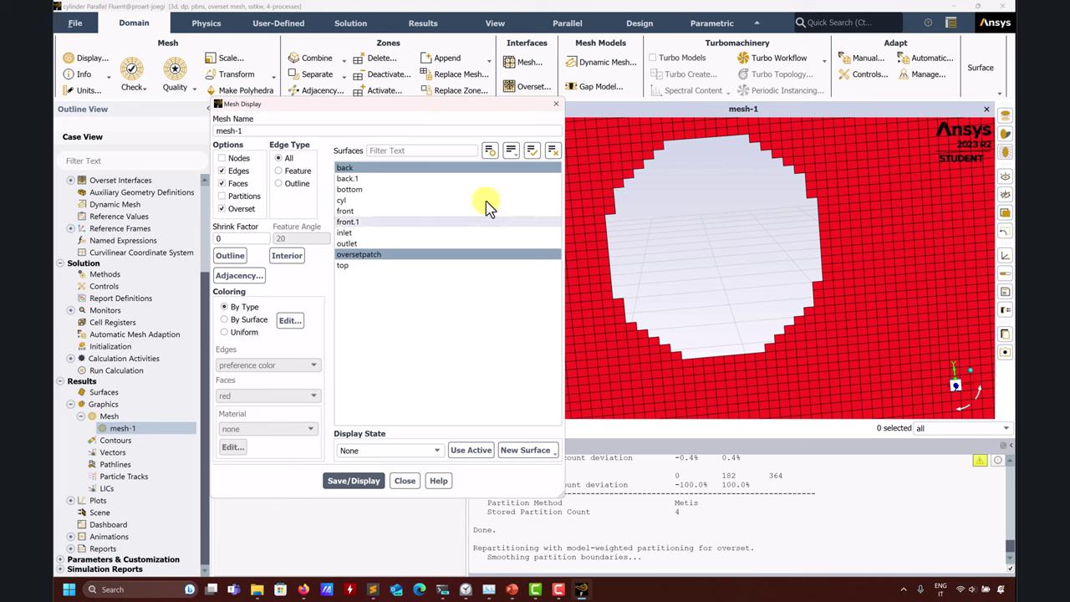
pyautogui.click(468, 178)
pyautogui.click(349, 480)
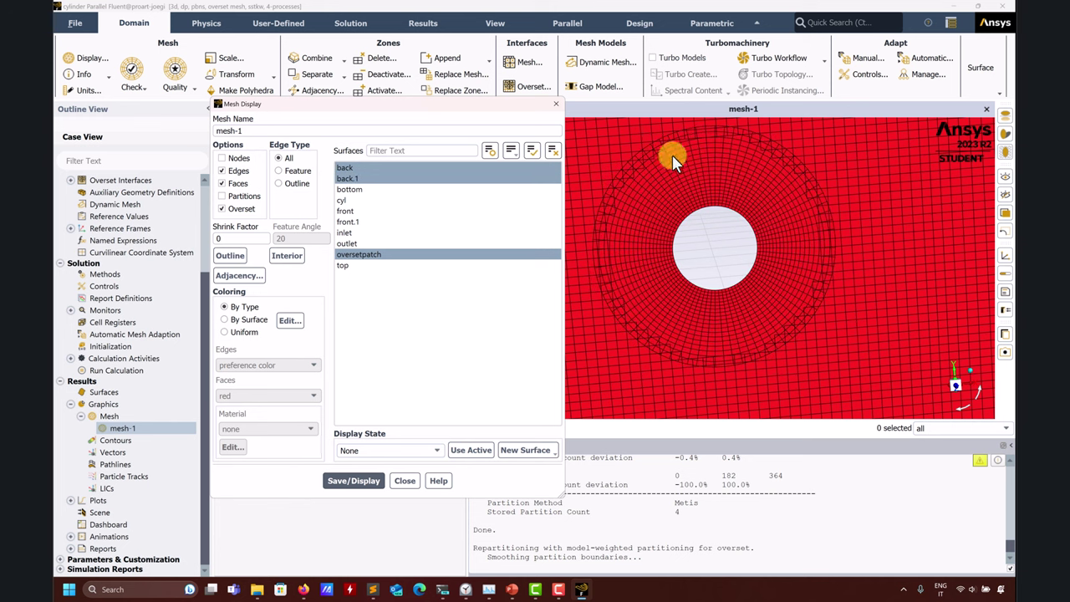
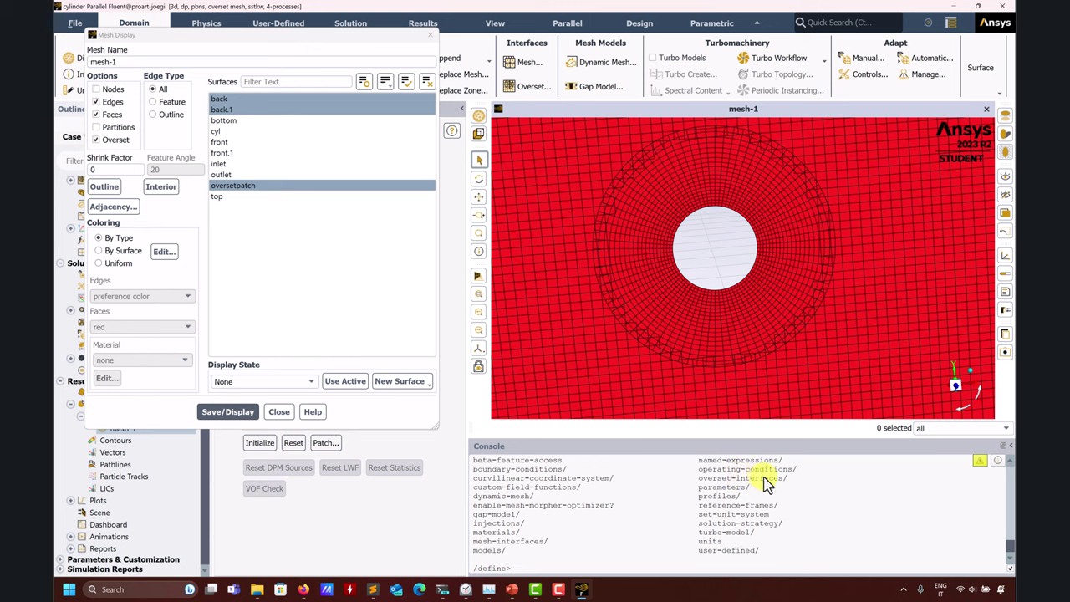
# Turn off overlap minimization in the console under define/overset-interfaces/options by answering no to minimize-overlap
pyautogui.write('er')
pyautogui.press('Return')
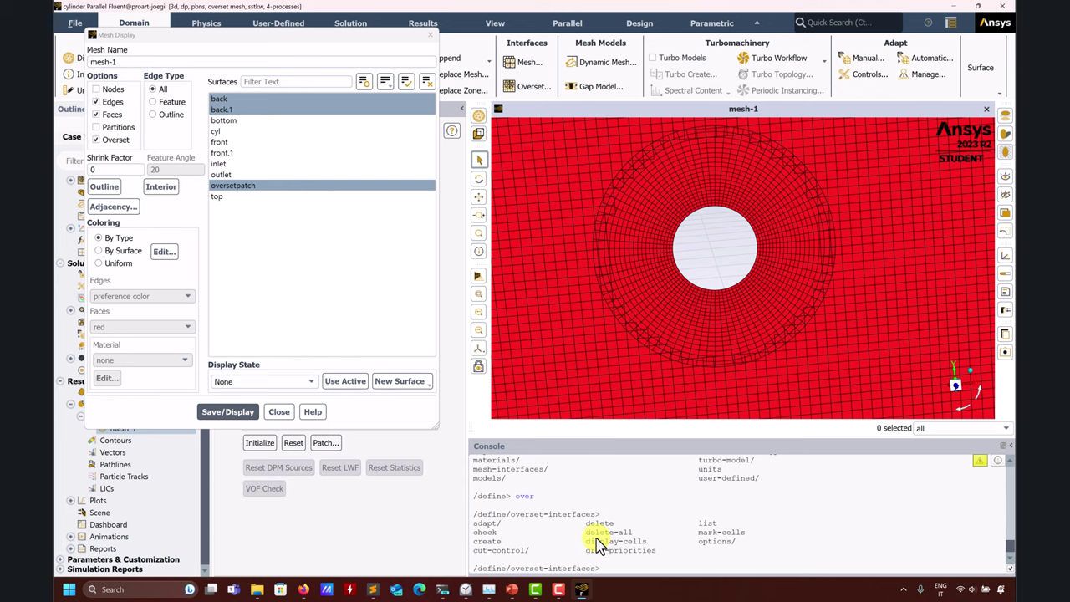
pyautogui.write('ti')
pyautogui.press('Return')
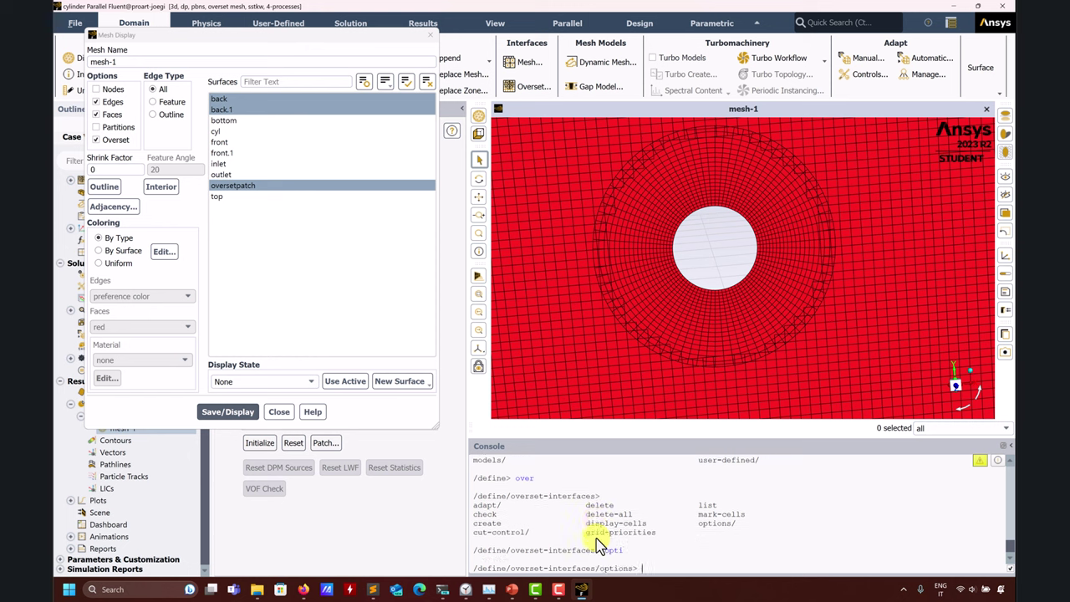
pyautogui.press('Return')
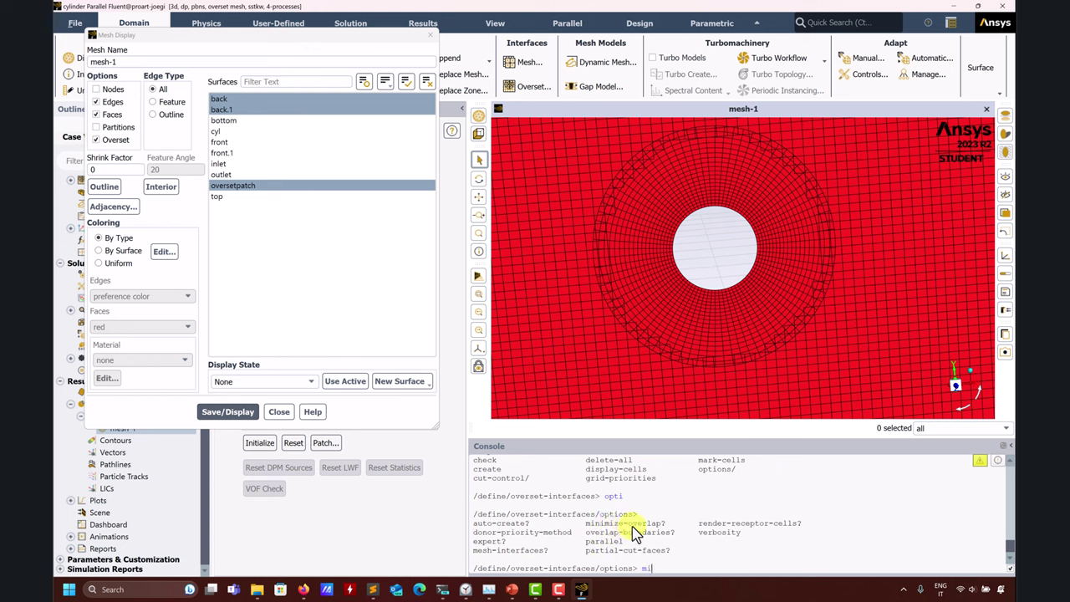
pyautogui.write('mini')
pyautogui.press('Return')
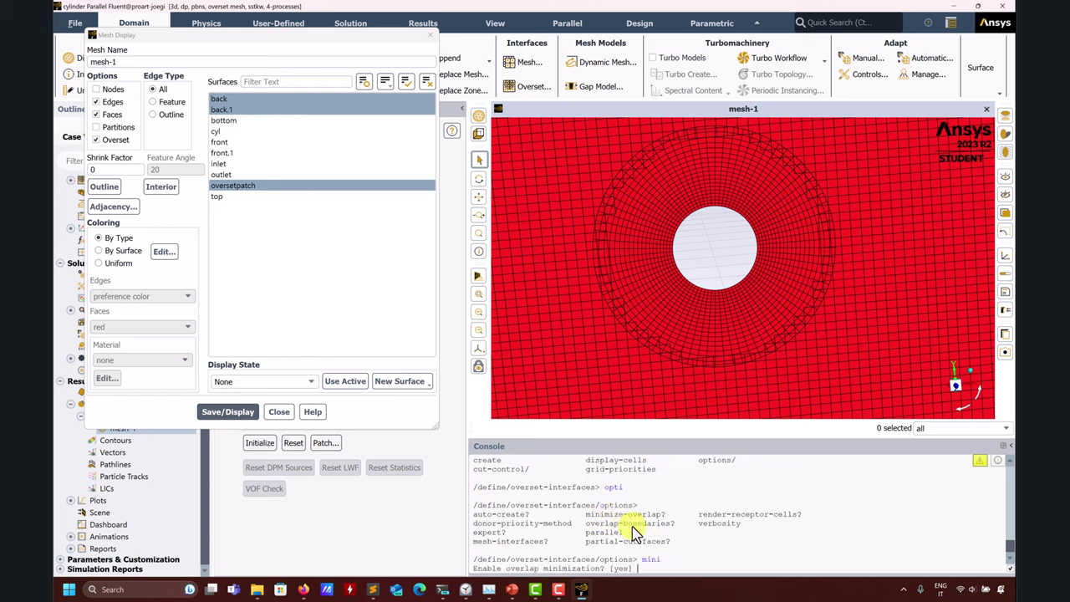
pyautogui.write('no')
pyautogui.press('Return')
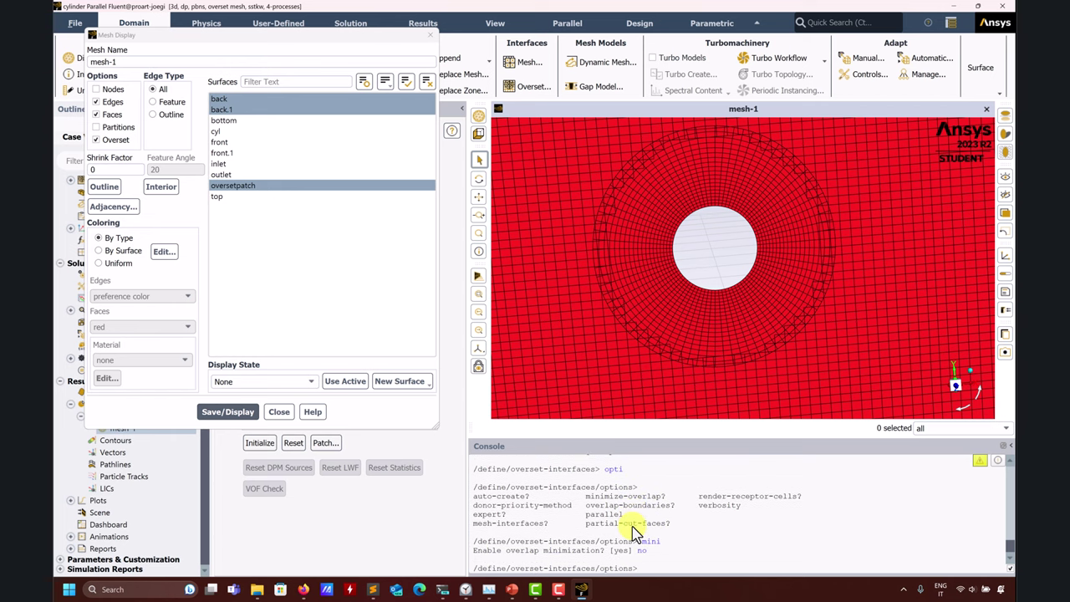
# Reinitialize the solution with overlap minimization disabled, keeping Standard Initialization and the same initial values
pyautogui.moveTo(284, 34); pyautogui.dragTo(449, 459)
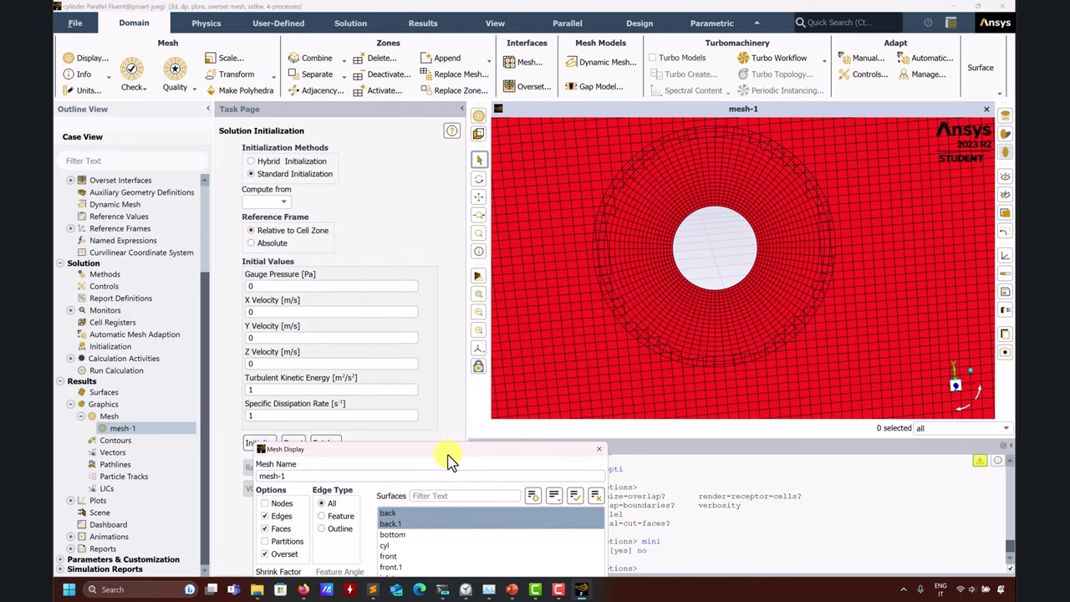
pyautogui.click(259, 444)
pyautogui.click(579, 311)
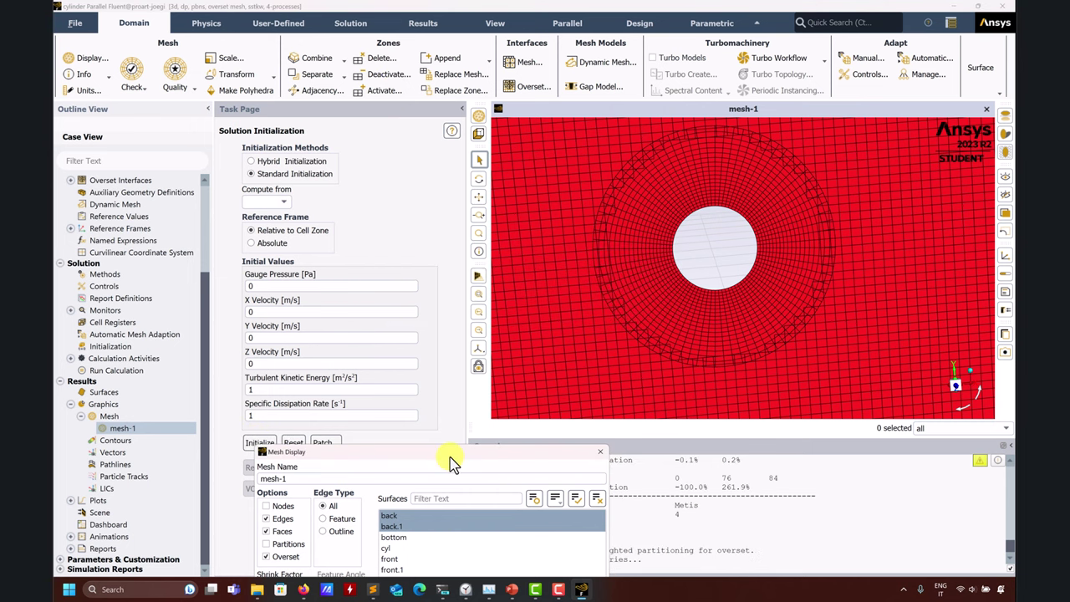
# Redisplay mesh-1 and examine the overlapping background and cylinder cells around the hole
pyautogui.moveTo(446, 455); pyautogui.dragTo(306, 100)
pyautogui.click(259, 469)
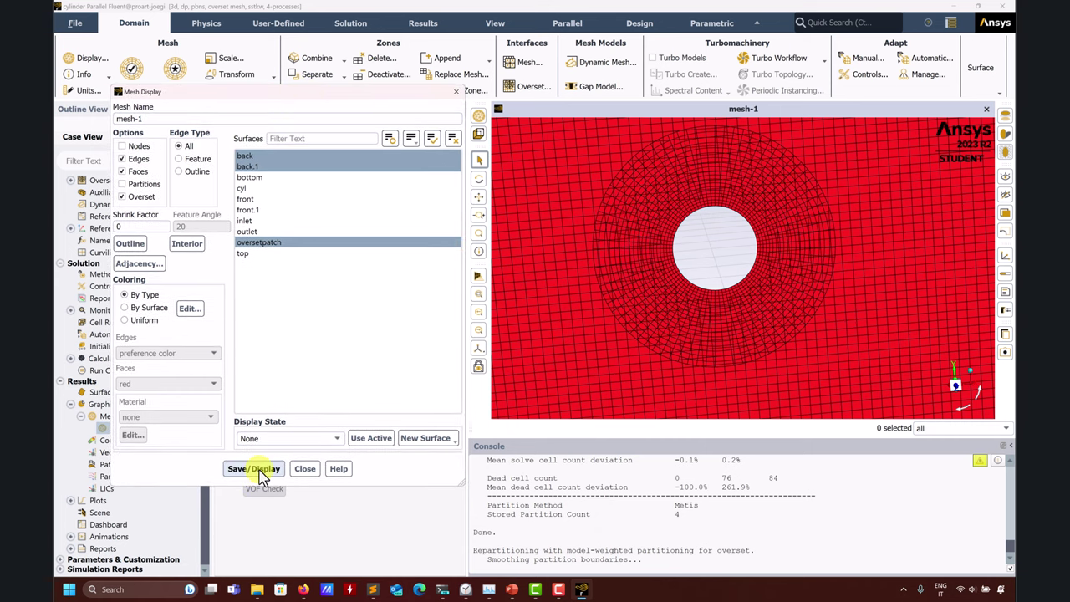
pyautogui.scroll(5, 716, 239)
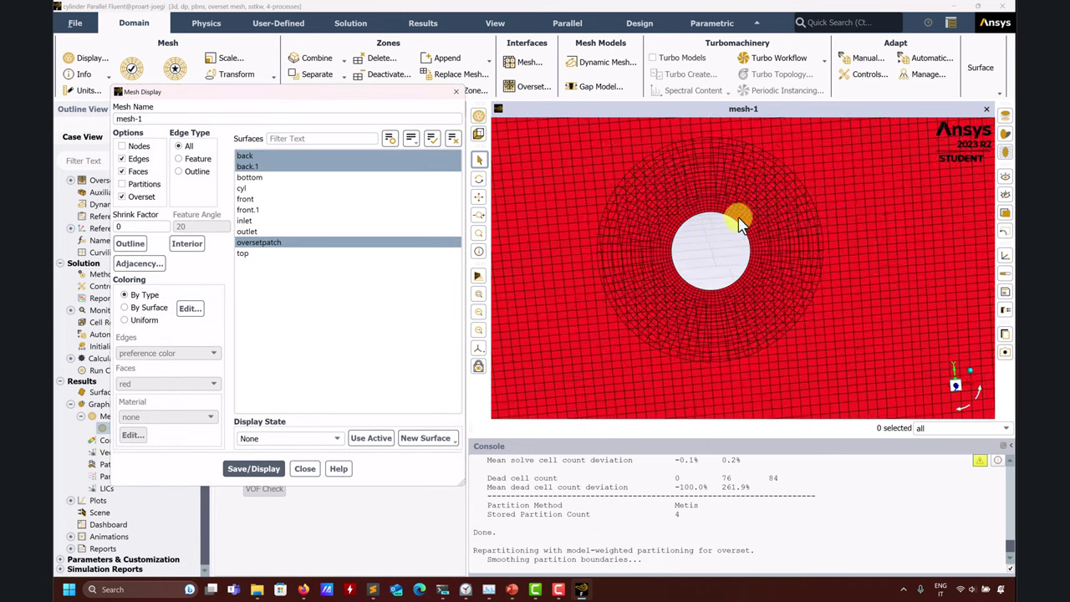
pyautogui.scroll(1, 740, 224)
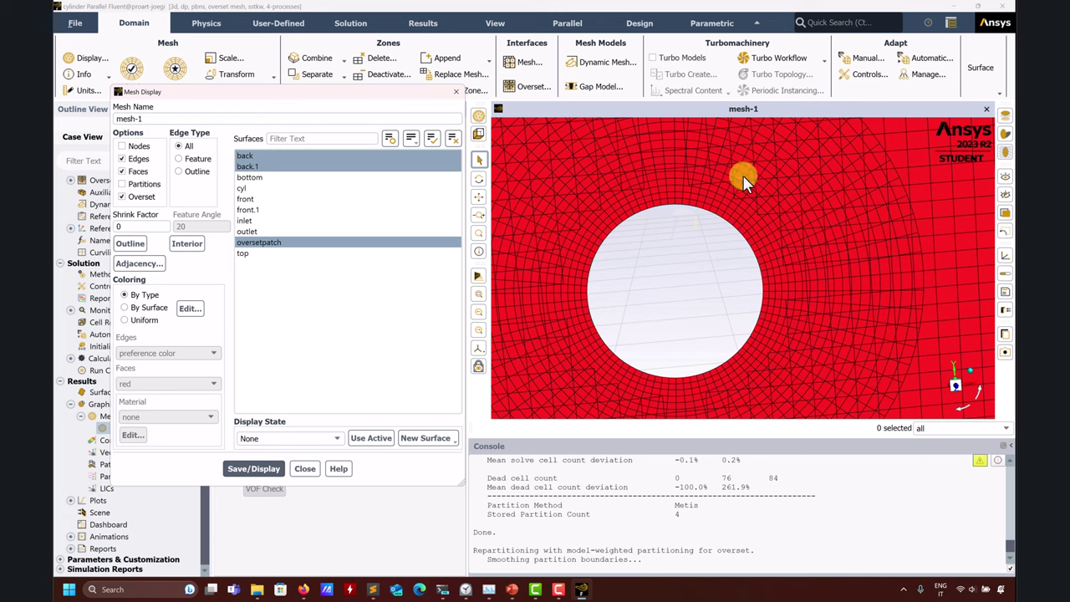
pyautogui.scroll(-2, 797, 342)
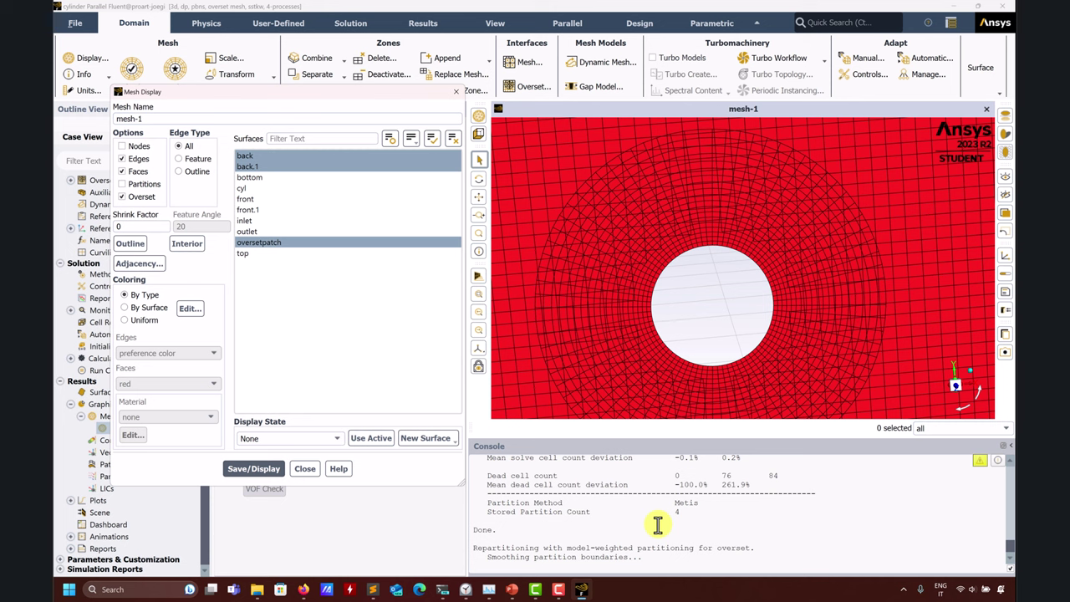
# Turn overlap minimization back on in the console's overset options by answering yes to minimize-overlap
pyautogui.click(658, 524)
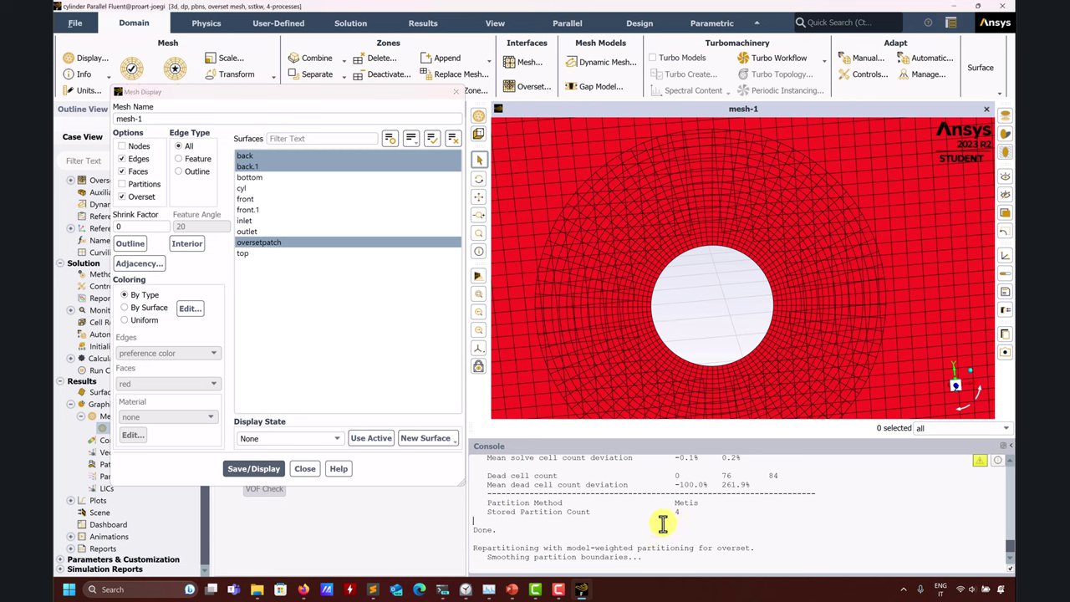
pyautogui.press('BackSpace')
pyautogui.press('BackSpace')
pyautogui.write('mini')
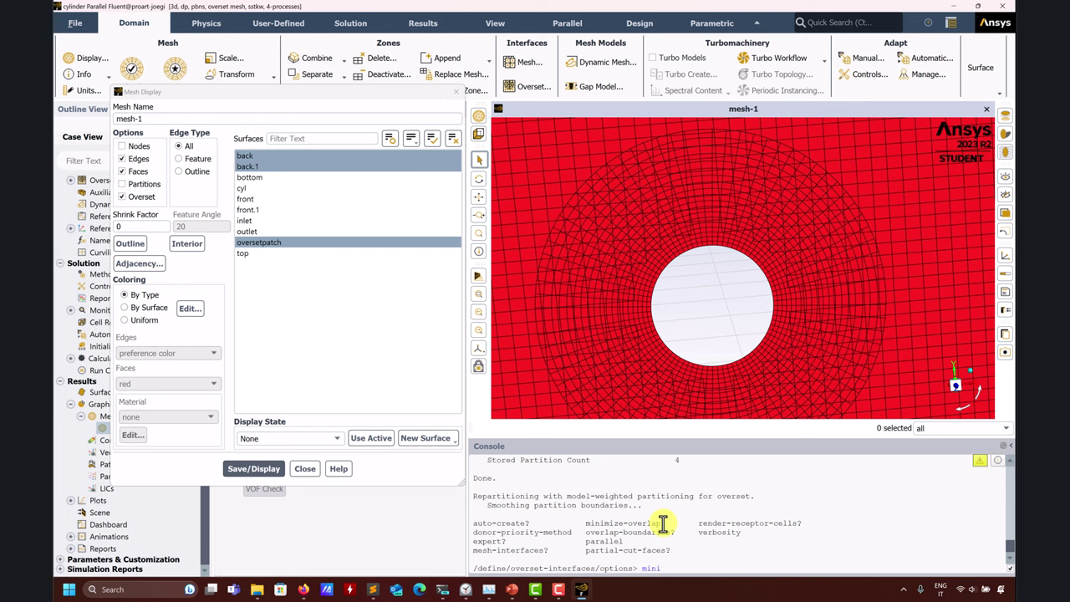
pyautogui.press('Return')
pyautogui.write('yes')
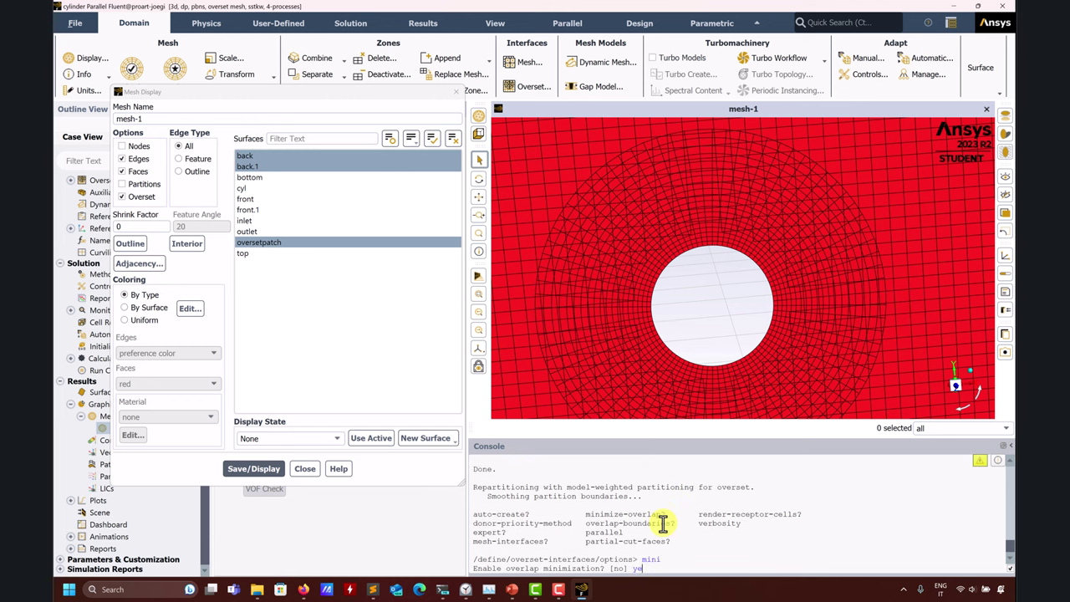
pyautogui.press('Return')
# Reinitialize the solution with overlap minimization enabled, keeping Standard Initialization and the same initial values
pyautogui.moveTo(333, 101); pyautogui.dragTo(816, 150)
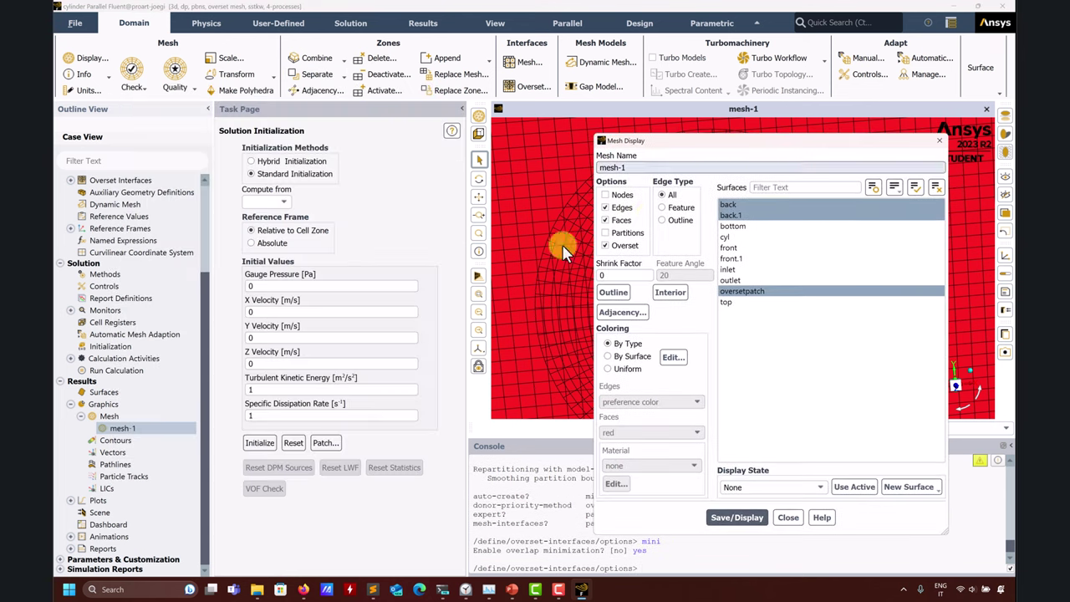
pyautogui.click(259, 442)
pyautogui.click(583, 313)
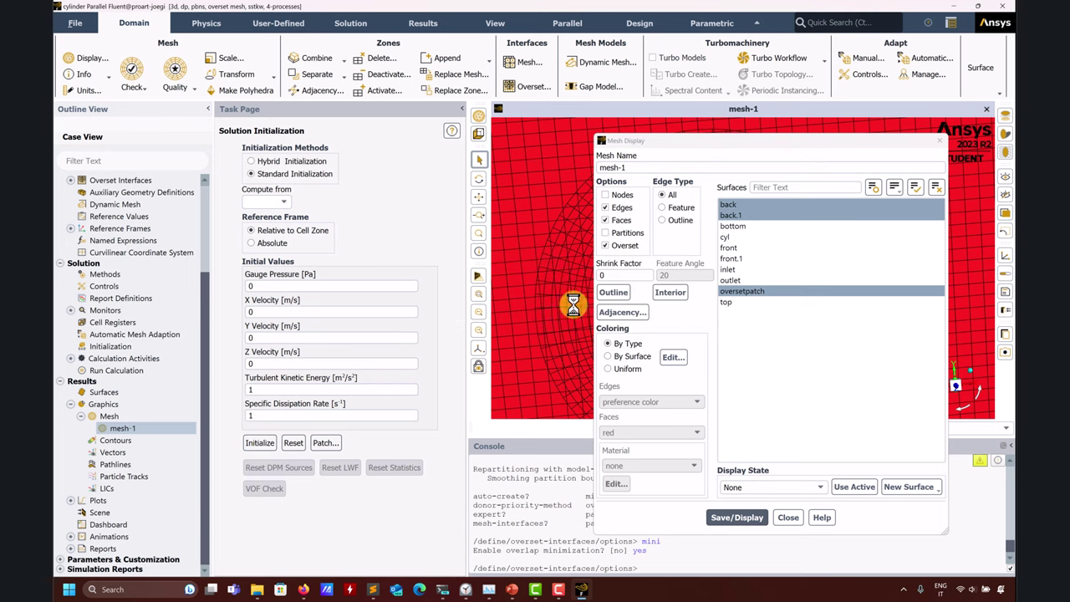
# Redisplay mesh-1 with back, back.1 and oversetpatch to update the overset view
pyautogui.moveTo(788, 145); pyautogui.dragTo(401, 94)
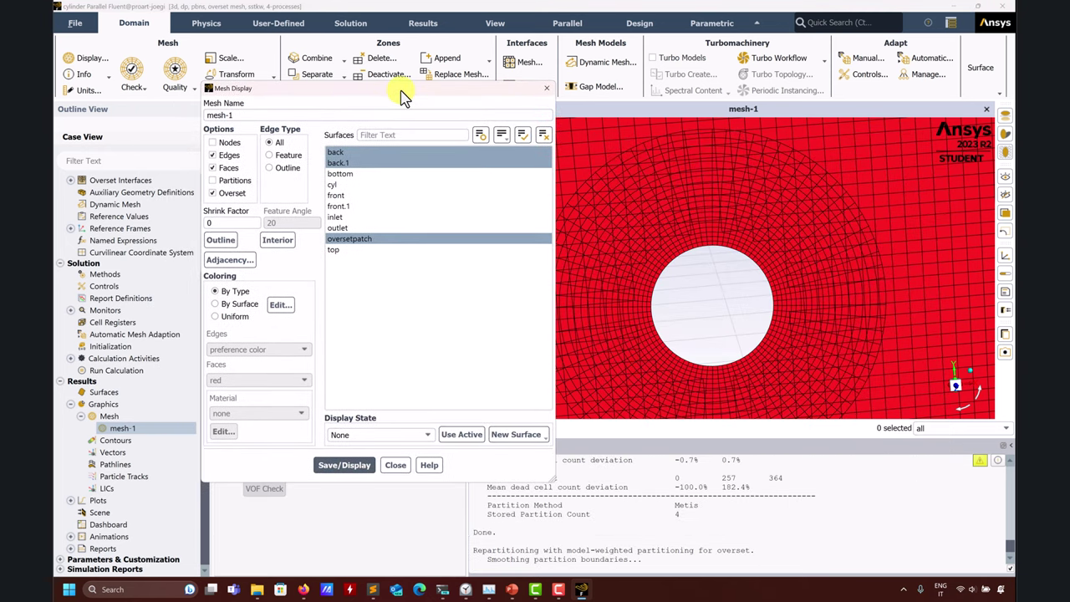
pyautogui.click(339, 465)
pyautogui.click(749, 193)
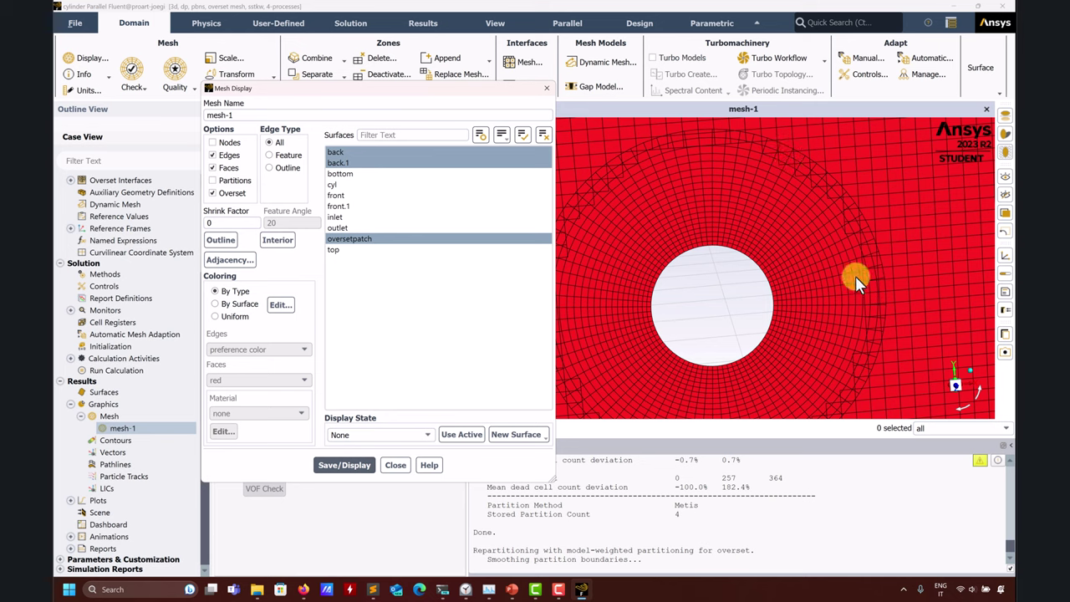
# Examine the thin overlap band between the cylinder mesh and the background mesh, and close the mesh display settings
pyautogui.scroll(1, 855, 280)
pyautogui.scroll(-3, 854, 287)
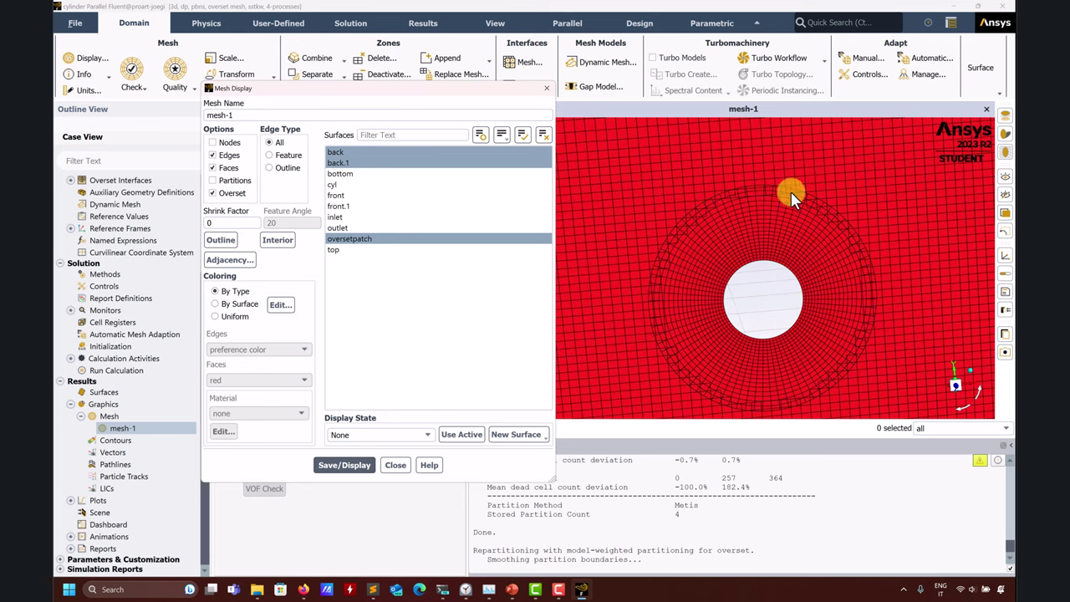
pyautogui.scroll(1, 846, 300)
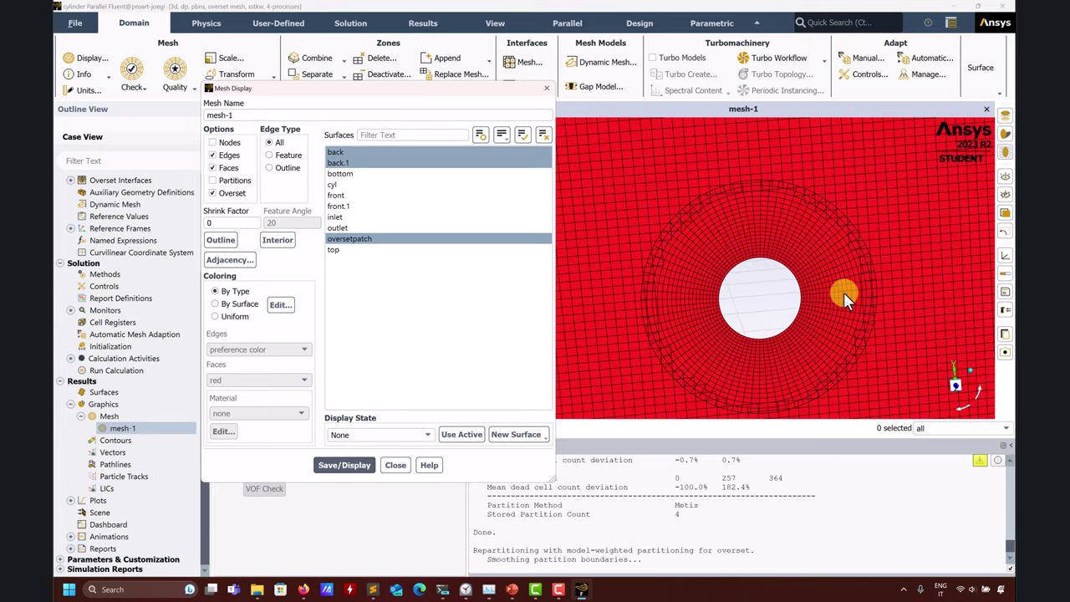
pyautogui.scroll(5, 737, 171)
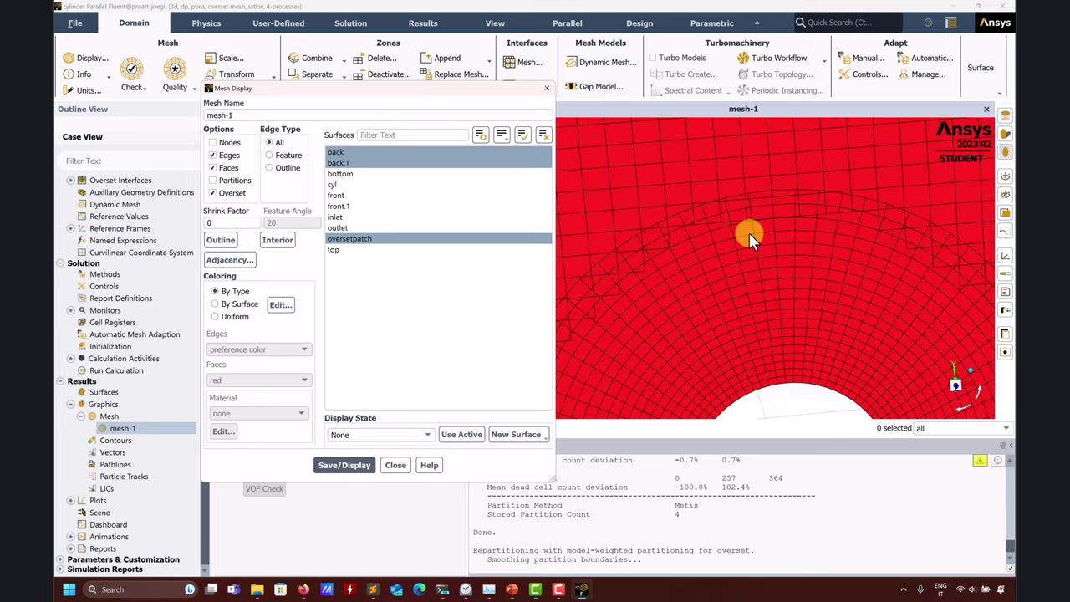
pyautogui.scroll(3, 749, 227)
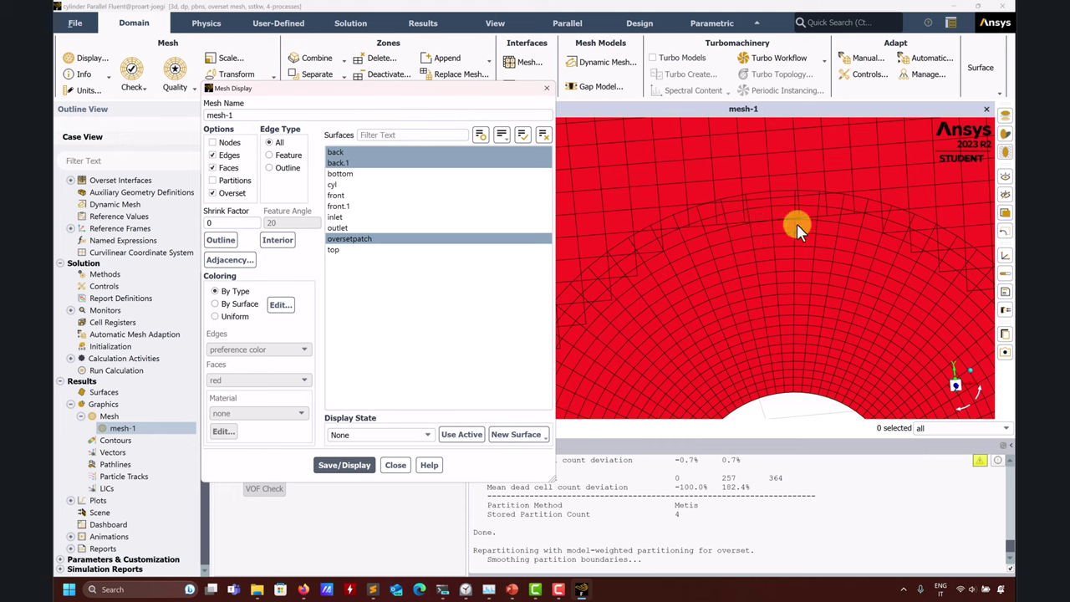
pyautogui.scroll(-6, 716, 232)
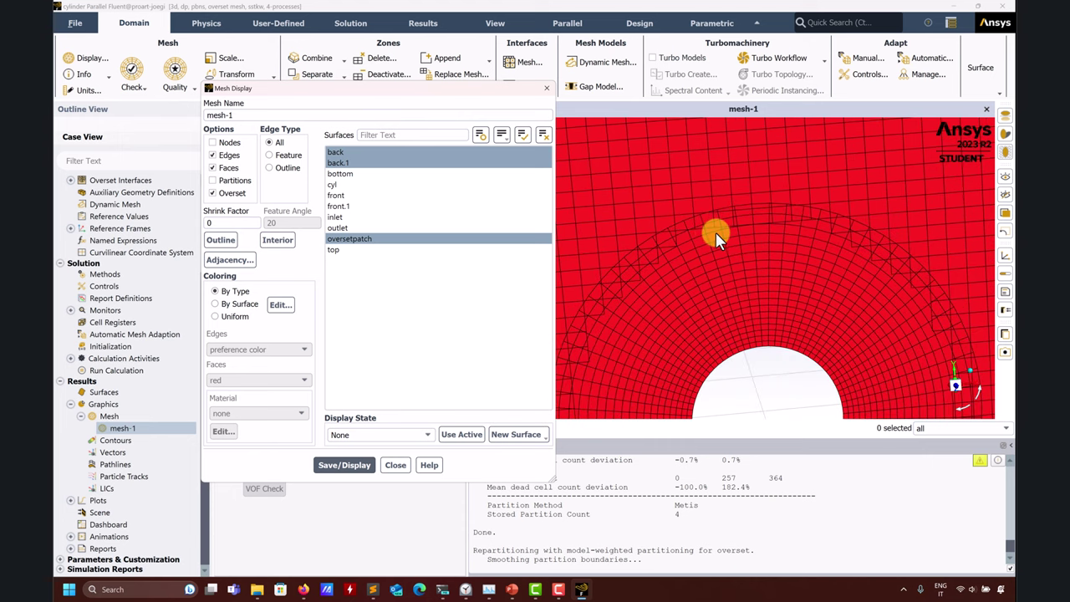
pyautogui.scroll(2, 800, 339)
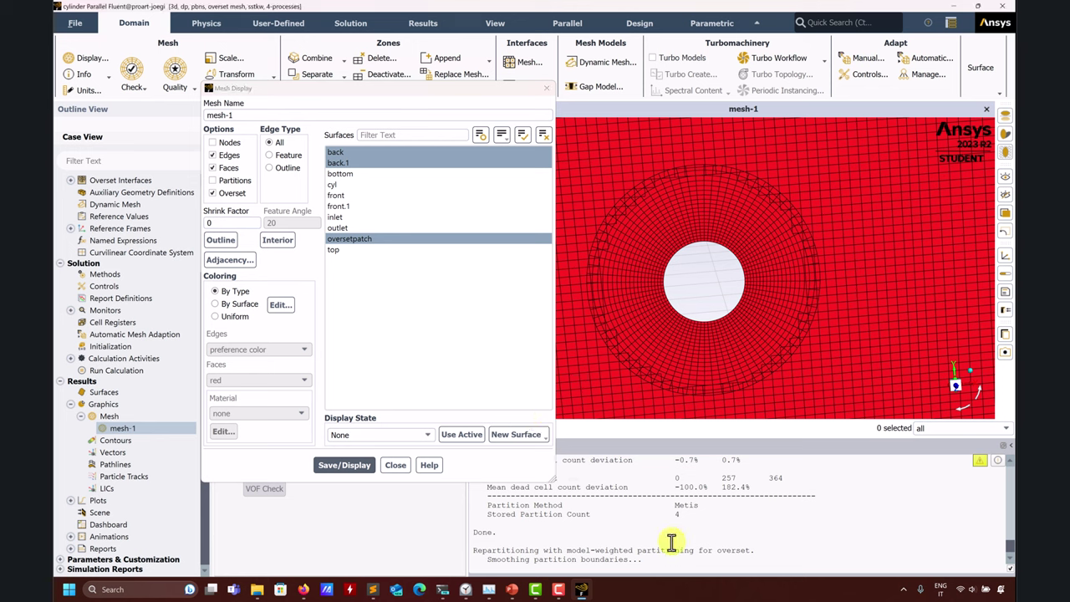
pyautogui.click(394, 466)
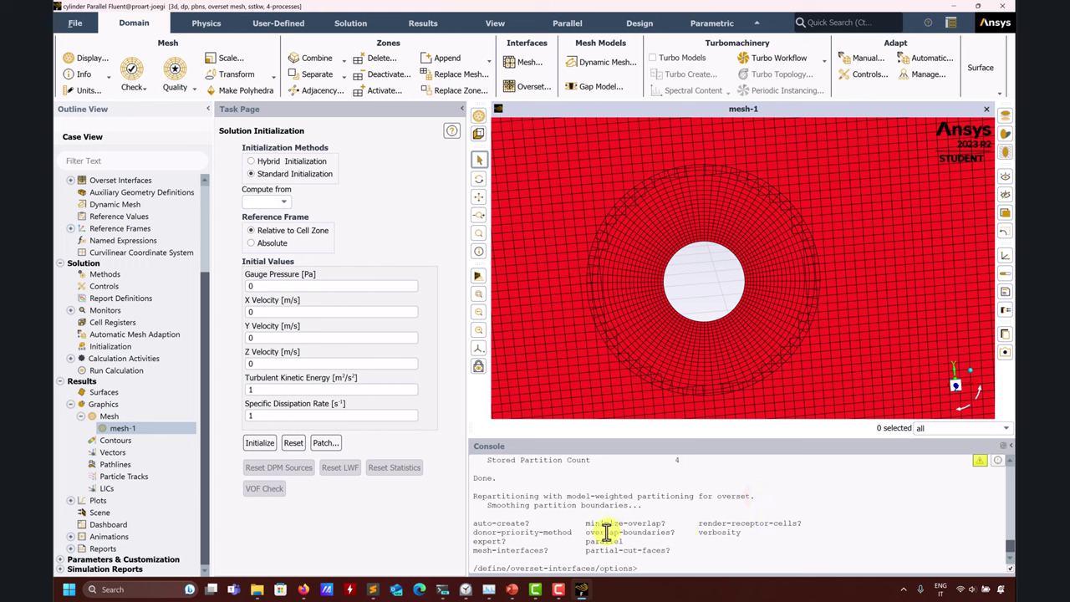
# Leave the options submenu in the console and list the commands available under define/overset-interfaces
pyautogui.click(581, 533)
pyautogui.write('q')
pyautogui.press('Return')
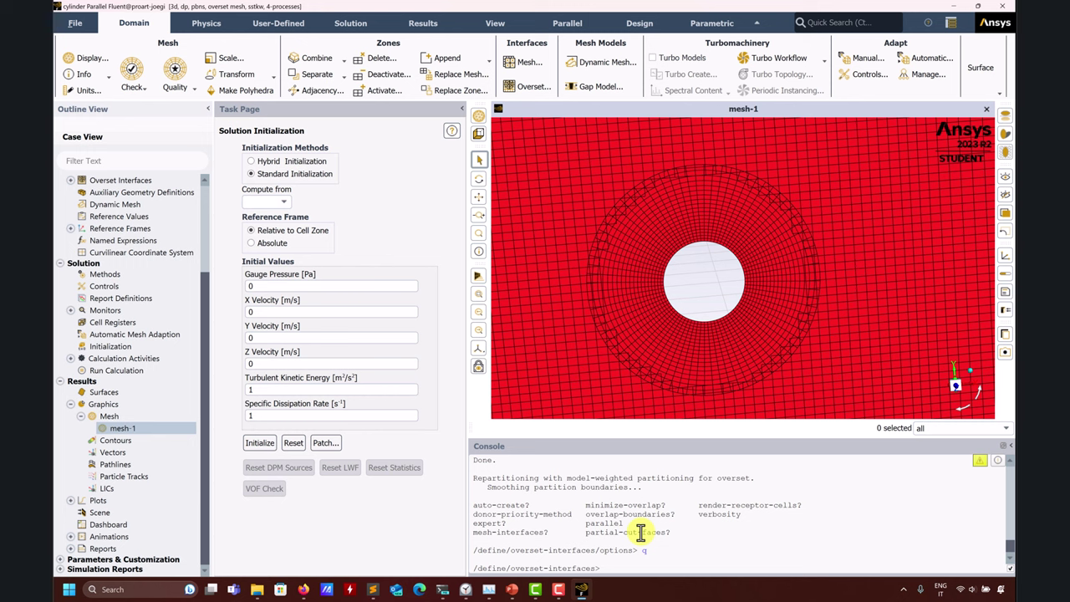
pyautogui.press('Return')
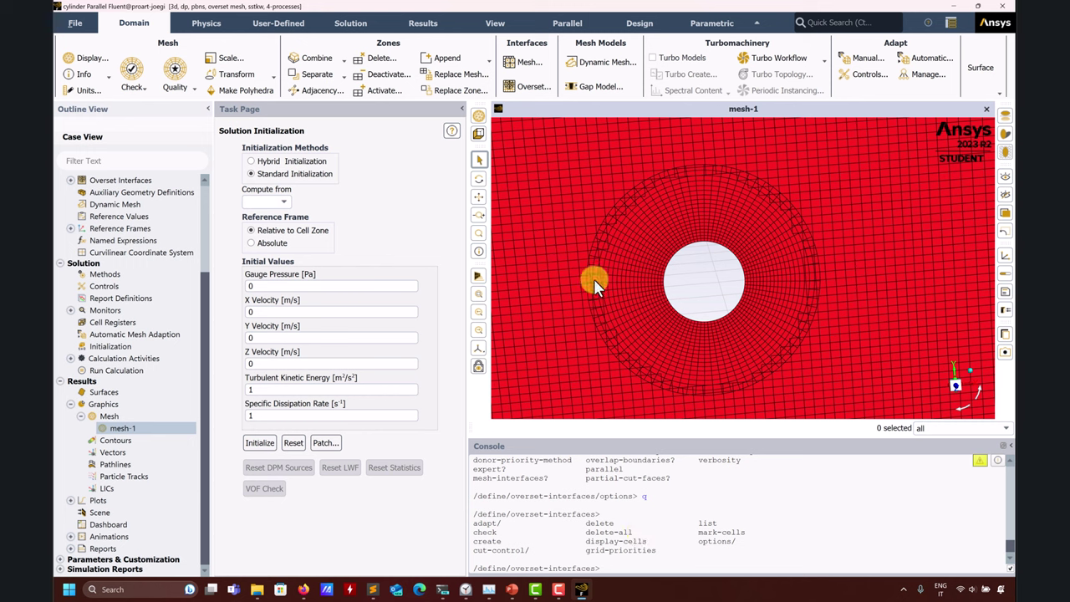
pyautogui.click(75, 24)
pyautogui.moveTo(72, 41)
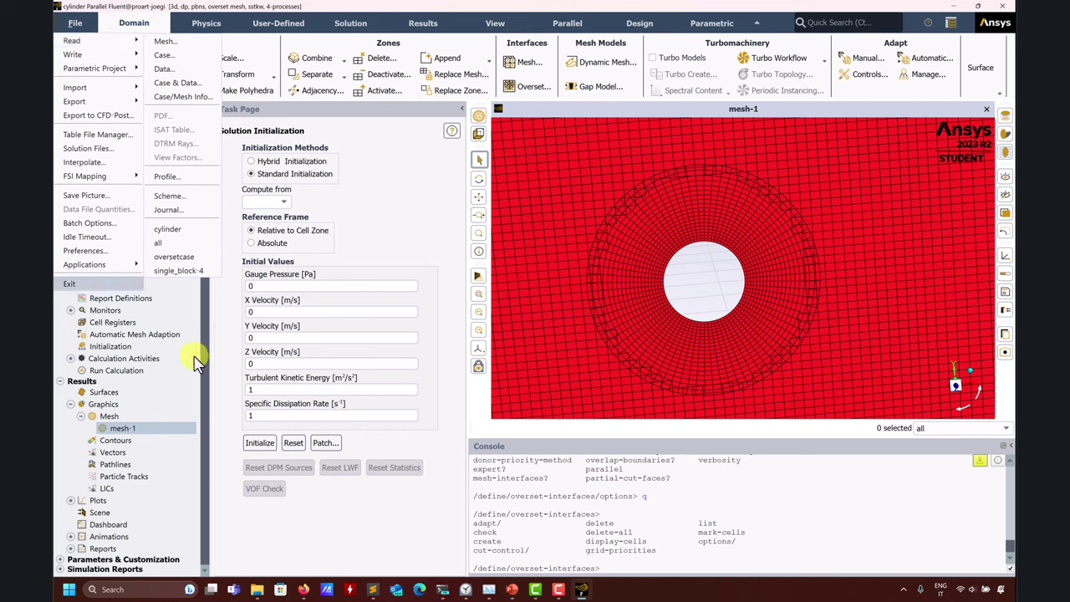
pyautogui.moveTo(210, 342); pyautogui.dragTo(206, 275)
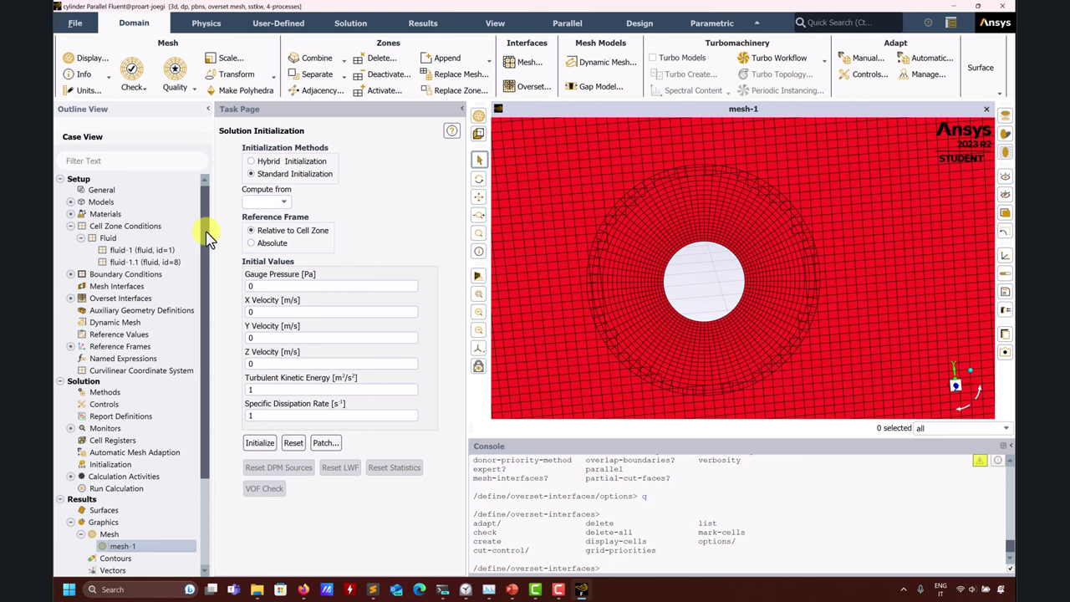
# Change the viscous model from SST k-omega to Laminar
pyautogui.click(71, 214)
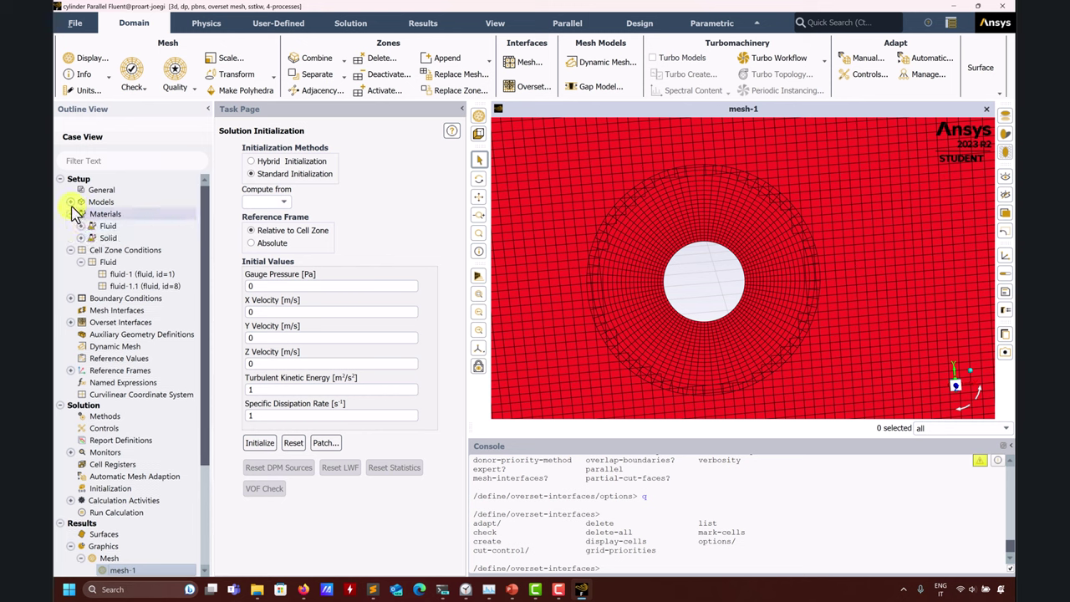
pyautogui.click(98, 191)
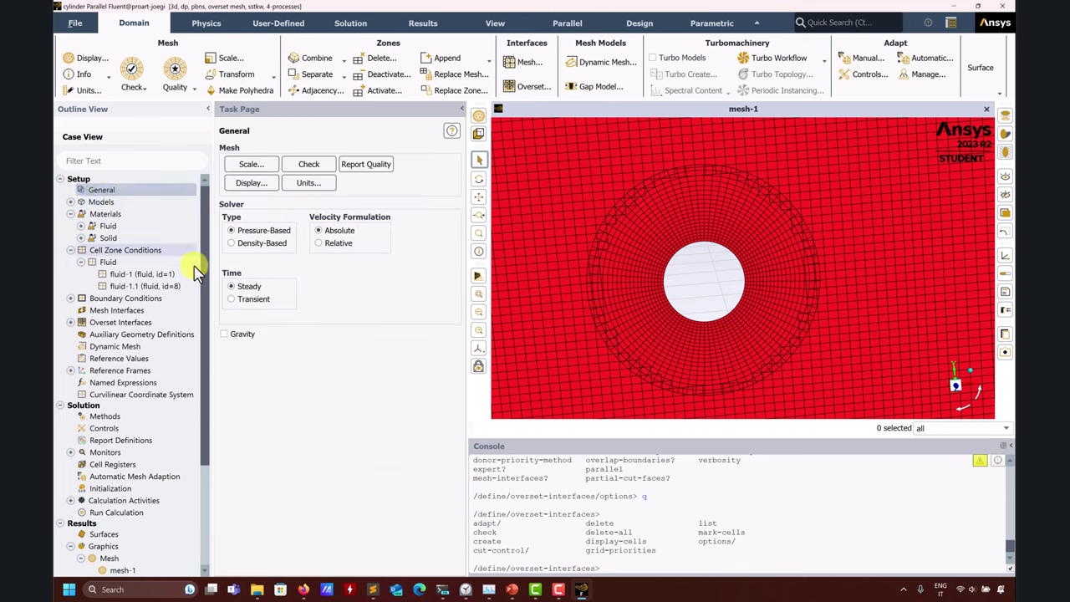
pyautogui.click(71, 201)
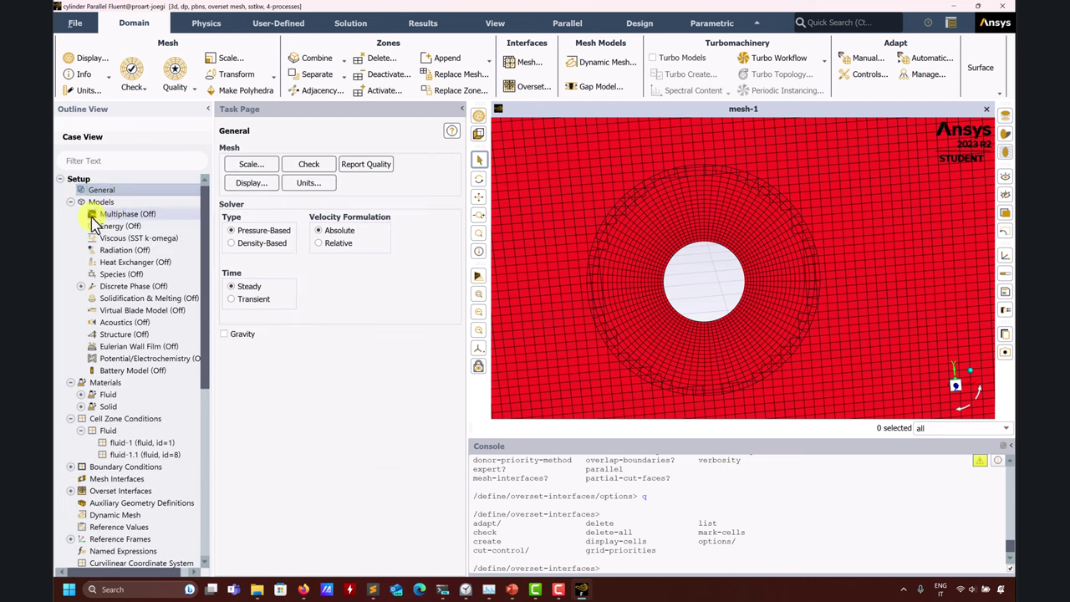
pyautogui.doubleClick(123, 237)
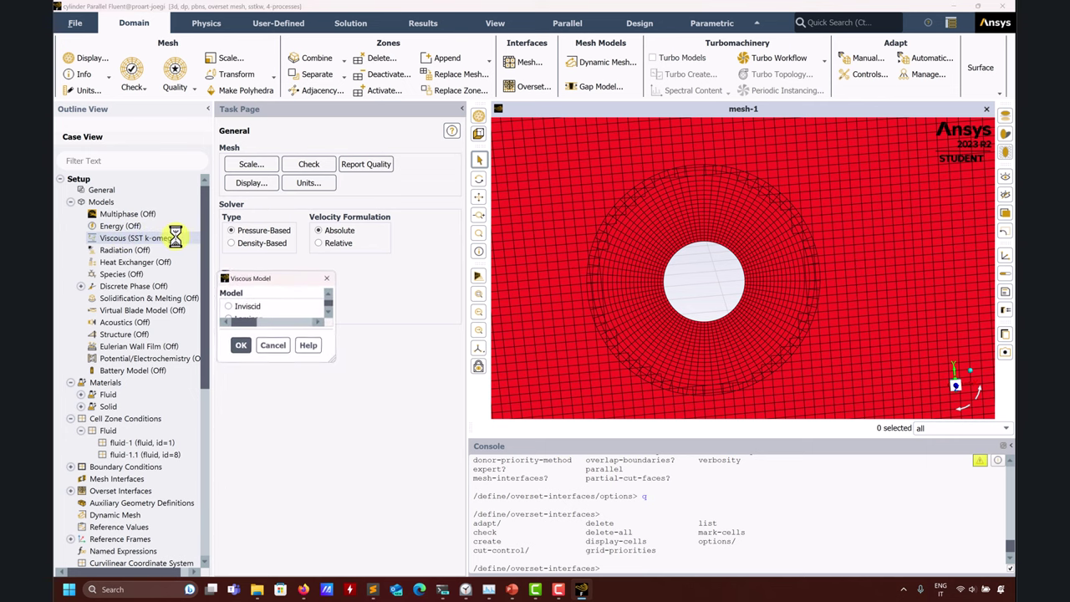
pyautogui.click(394, 111)
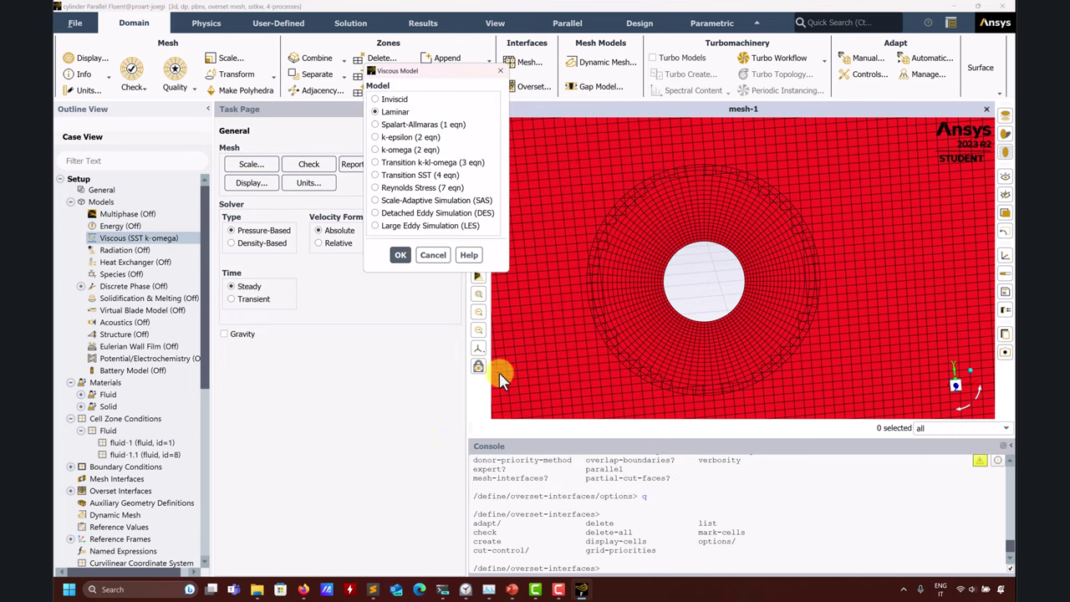
pyautogui.click(401, 256)
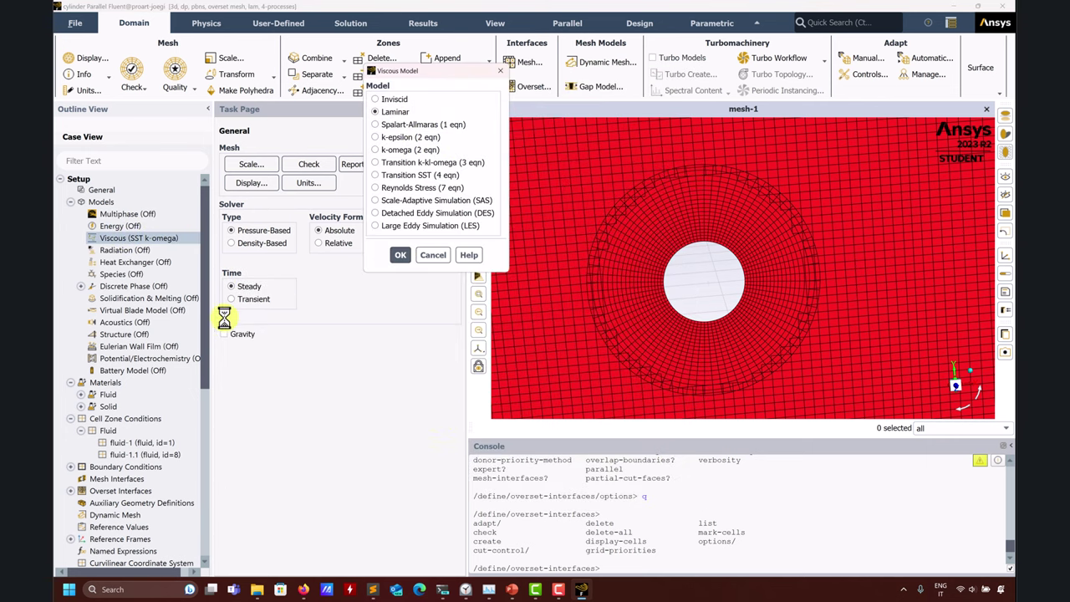
# Set the air material's constant density to 1 kg/m³ and its viscosity to 0.01 kg/(m s), and save the change
pyautogui.click(82, 394)
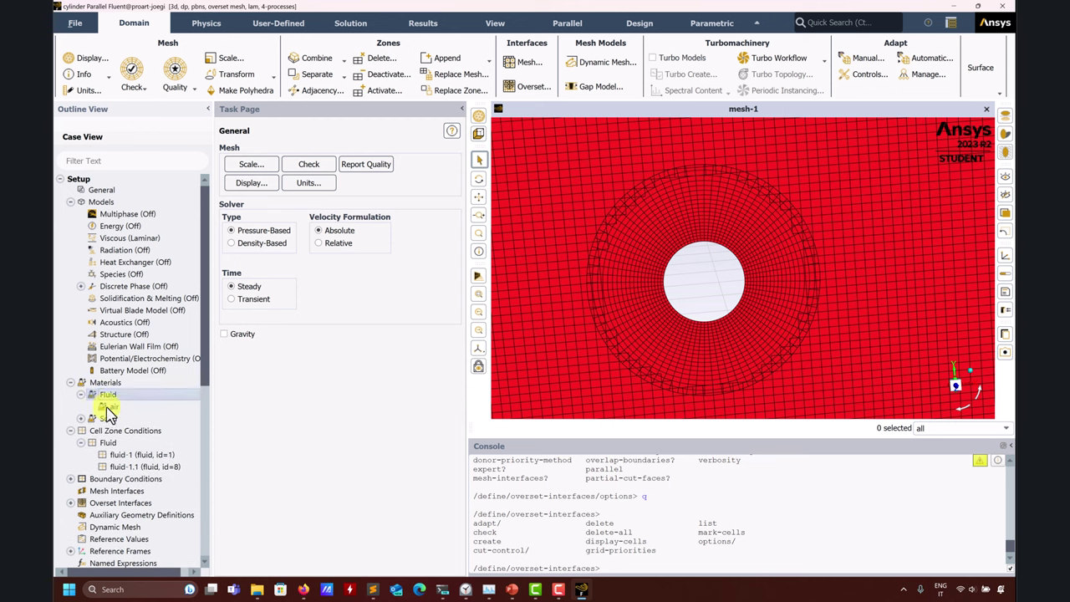
pyautogui.doubleClick(122, 408)
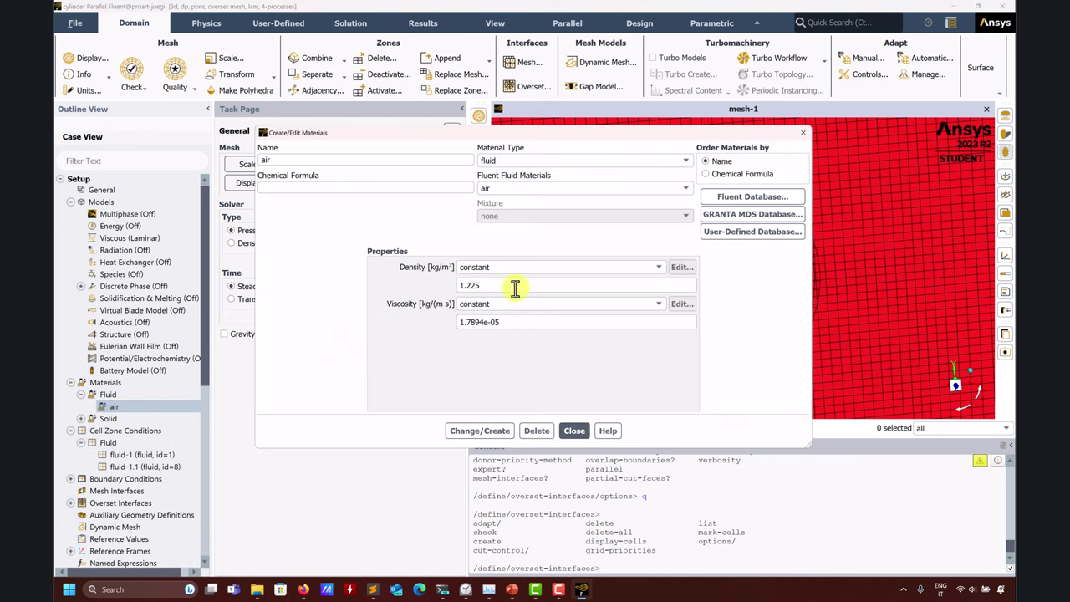
pyautogui.doubleClick(484, 287)
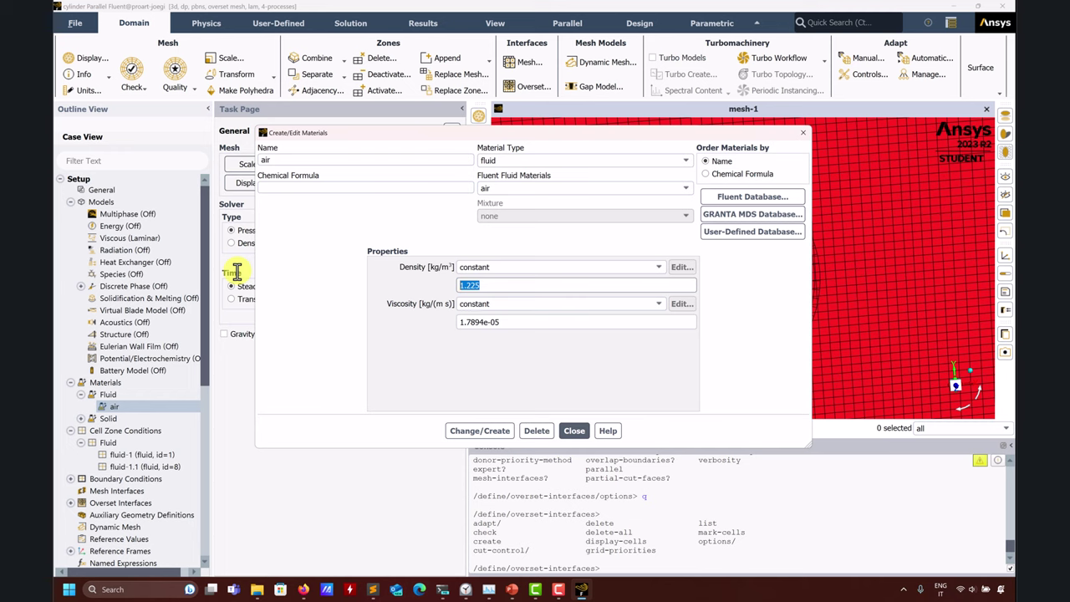
pyautogui.write('1')
pyautogui.moveTo(518, 325); pyautogui.dragTo(319, 320)
pyautogui.write('0.01')
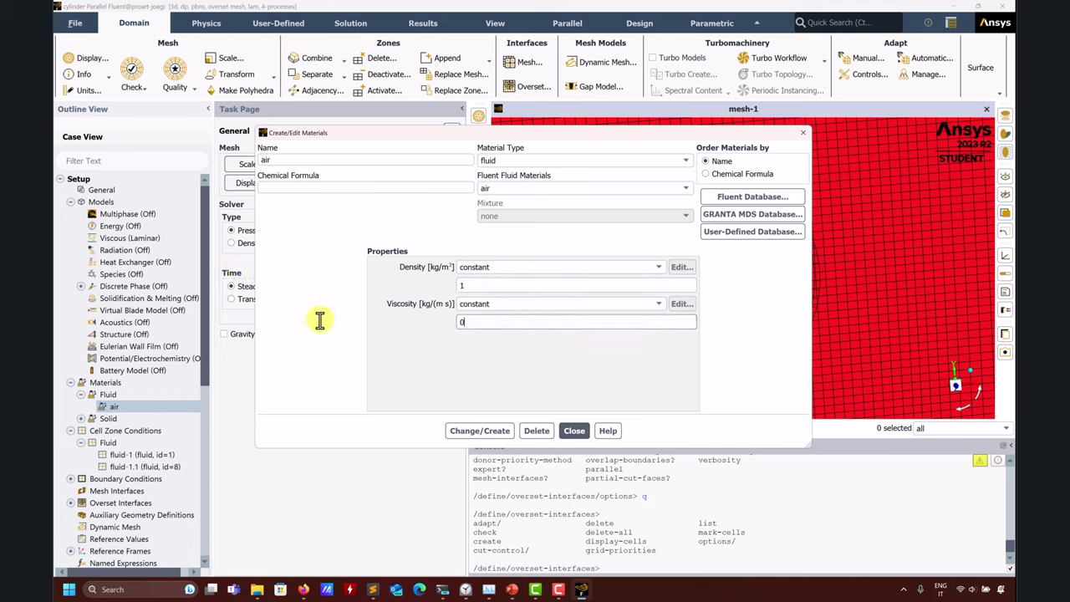
pyautogui.click(478, 431)
pyautogui.click(573, 434)
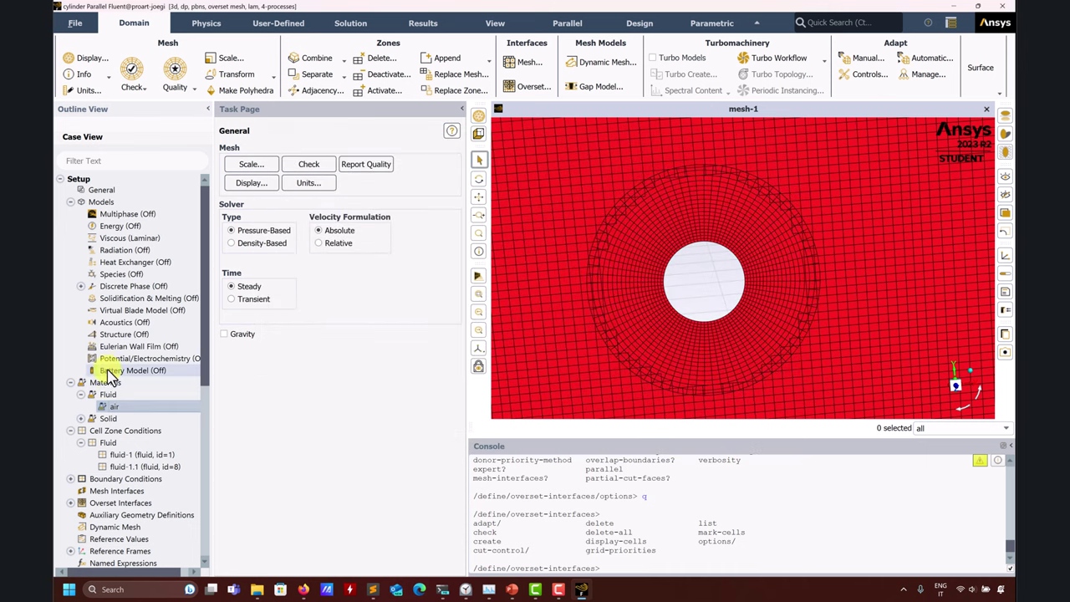
# Make the inlet zone a velocity-inlet with a velocity magnitude of 1 m/s normal to the boundary
pyautogui.scroll(-3, 121, 368)
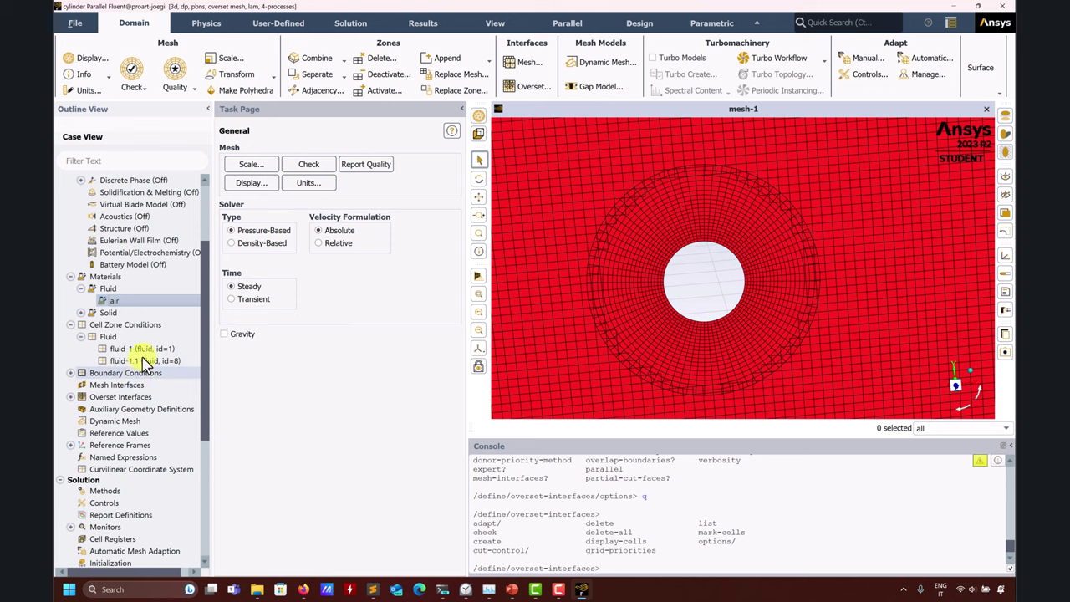
pyautogui.click(81, 373)
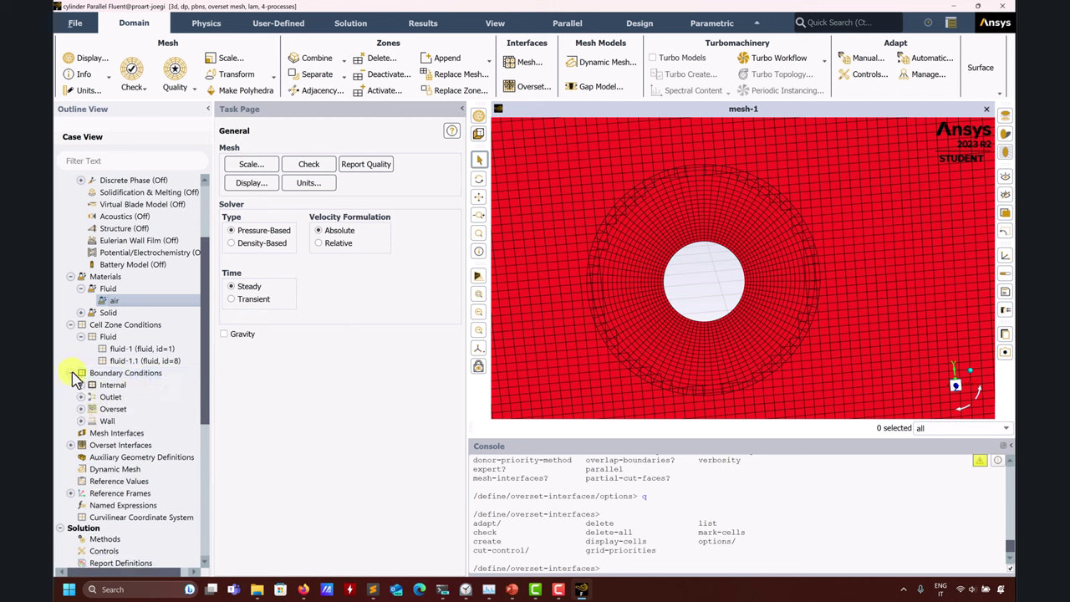
pyautogui.doubleClick(120, 373)
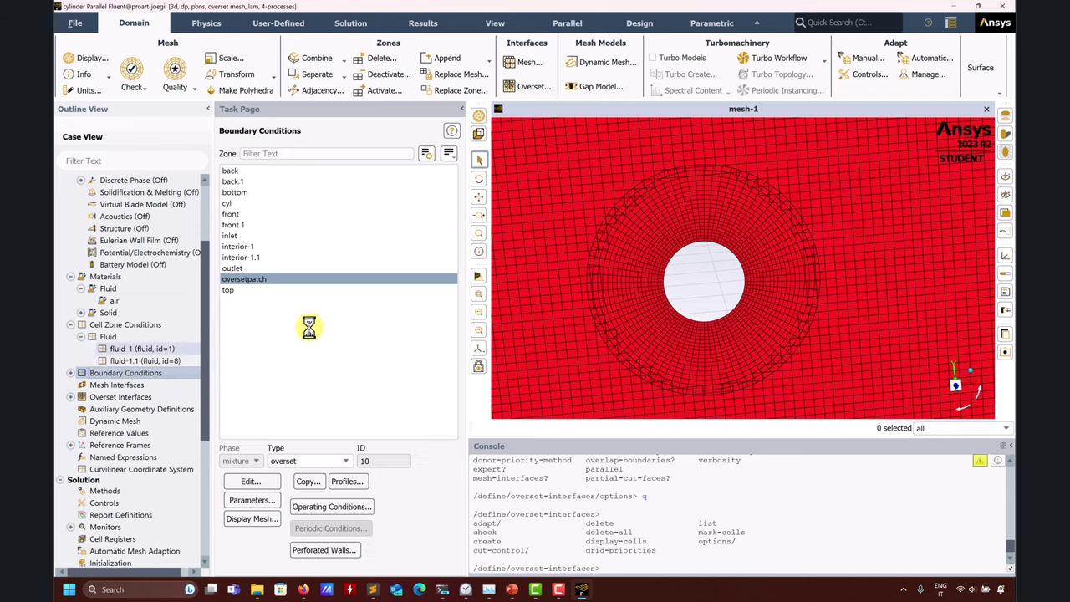
pyautogui.click(243, 236)
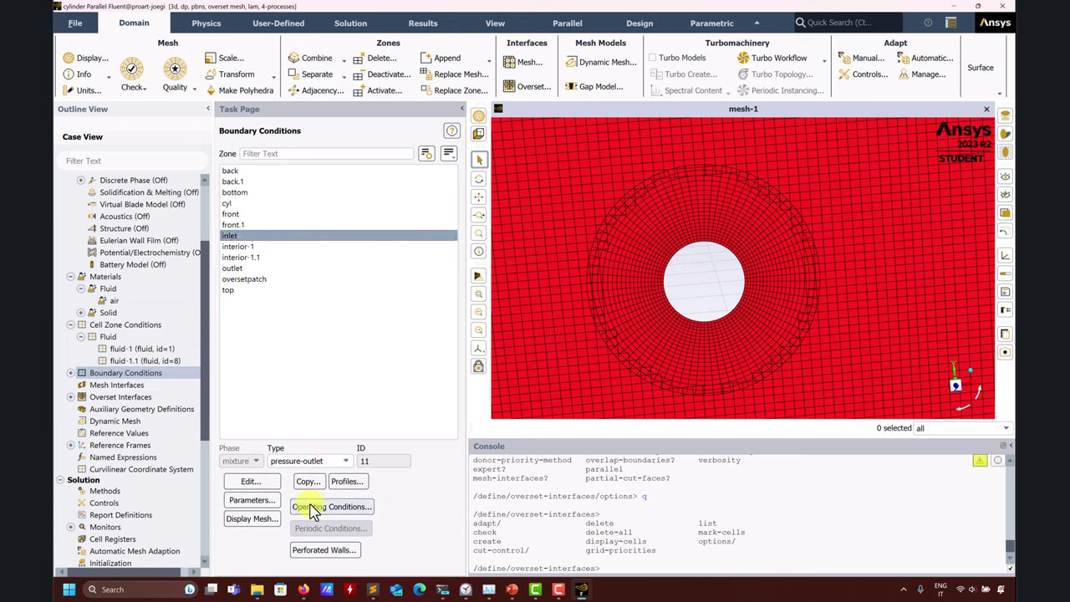
pyautogui.click(346, 462)
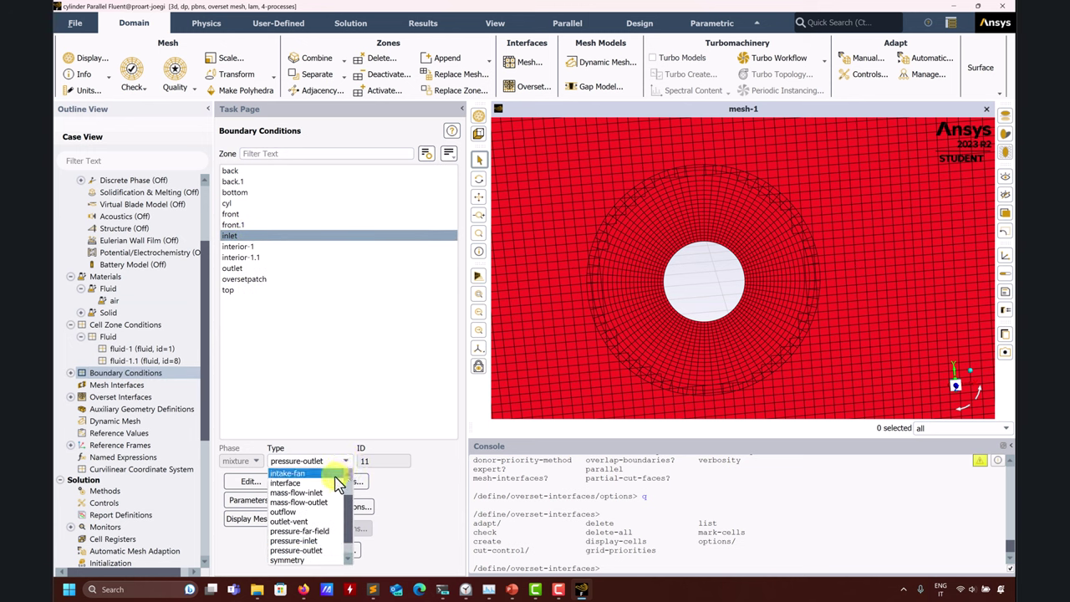
pyautogui.click(305, 550)
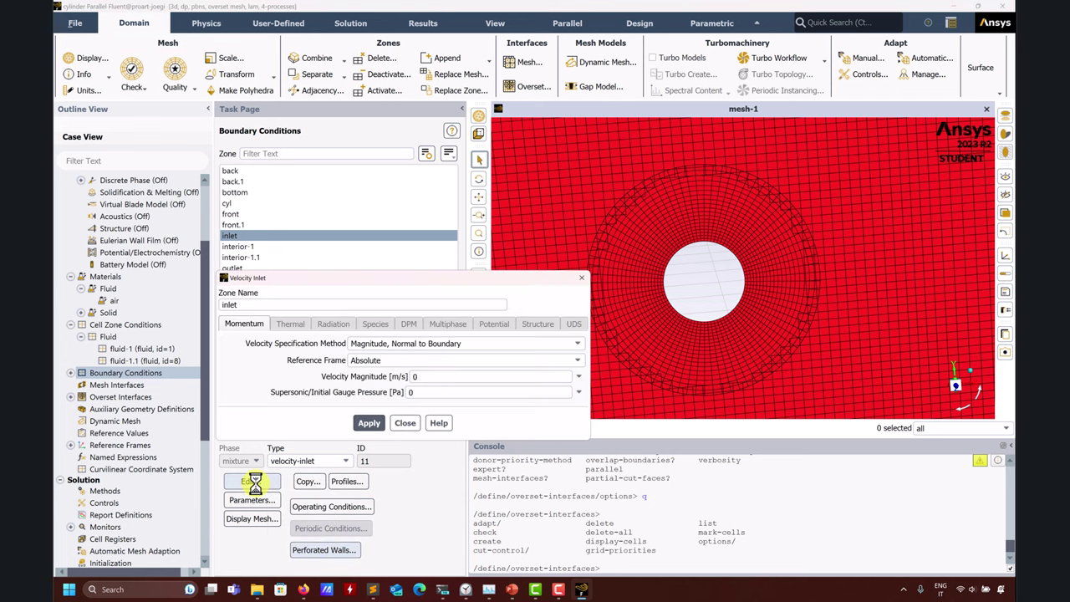
pyautogui.doubleClick(437, 378)
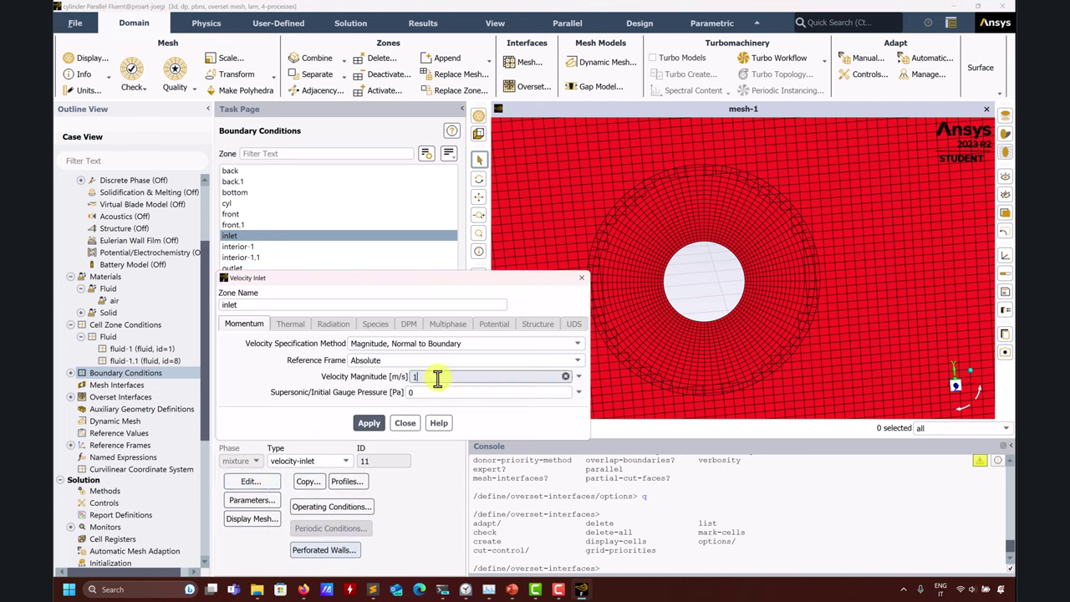
pyautogui.write('1')
pyautogui.click(368, 423)
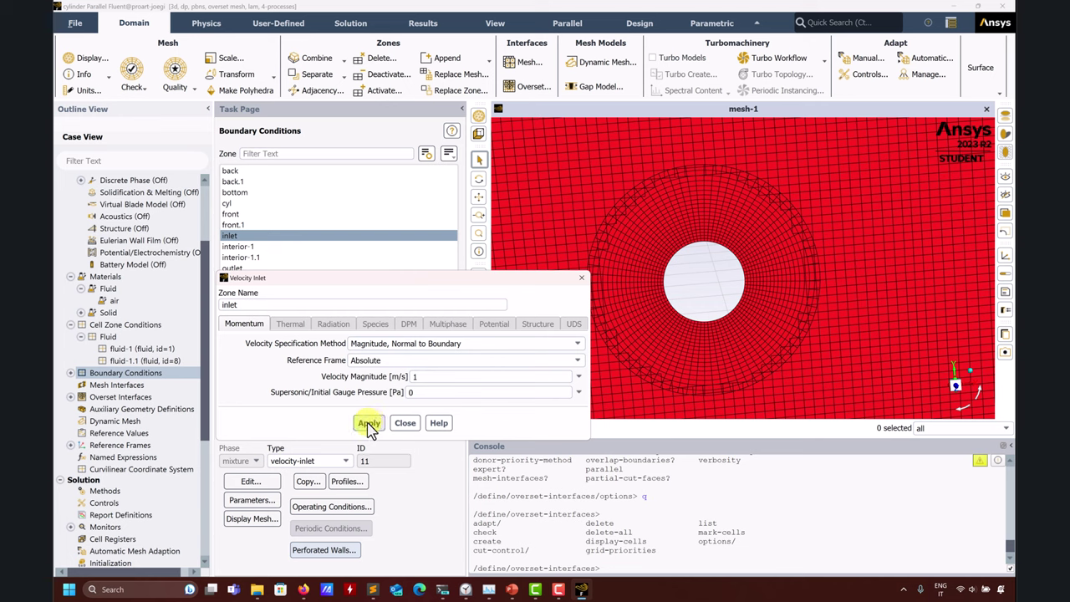
pyautogui.click(405, 423)
# Add the inlet surface to the mesh-1 display and examine the cell layers across the domain's thickness
pyautogui.scroll(-4, 117, 456)
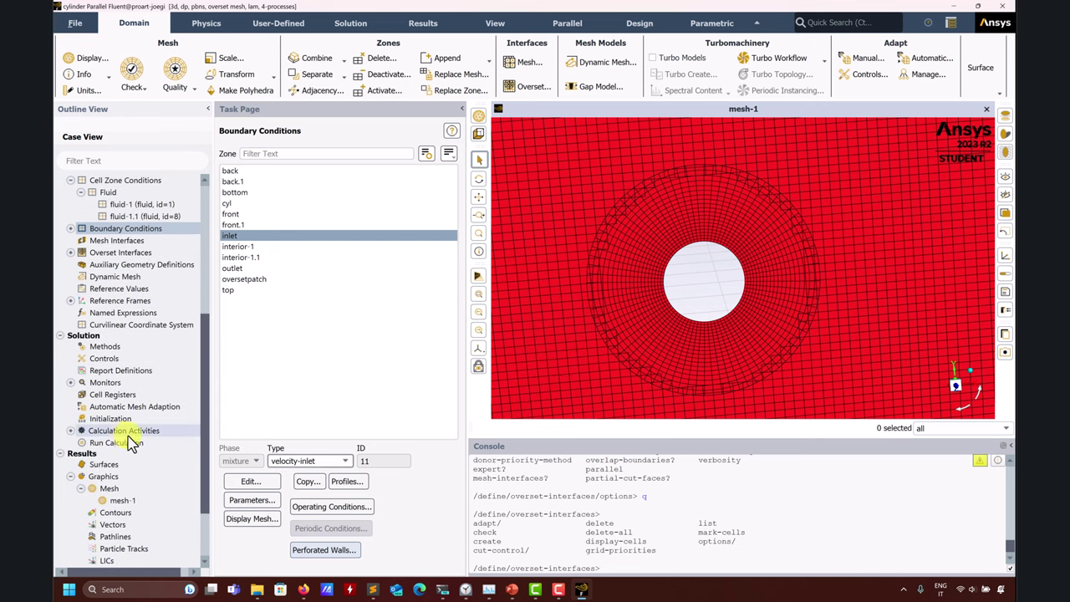
pyautogui.scroll(-3, 131, 443)
pyautogui.doubleClick(128, 428)
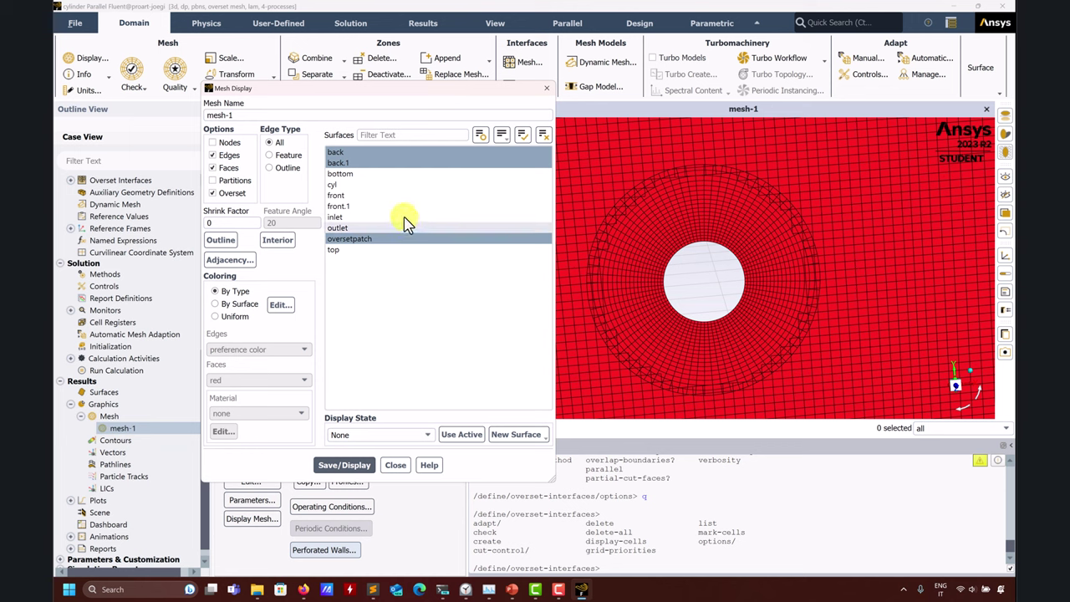
pyautogui.click(339, 216)
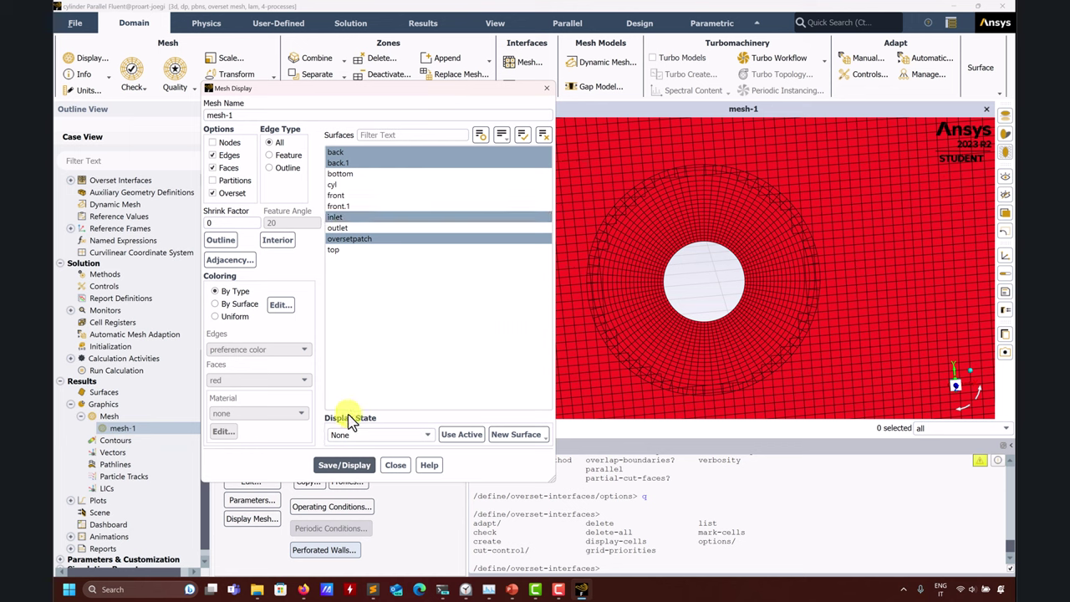
pyautogui.click(355, 465)
pyautogui.moveTo(829, 226); pyautogui.dragTo(719, 309)
pyautogui.click(341, 465)
pyautogui.moveTo(706, 194); pyautogui.dragTo(733, 274)
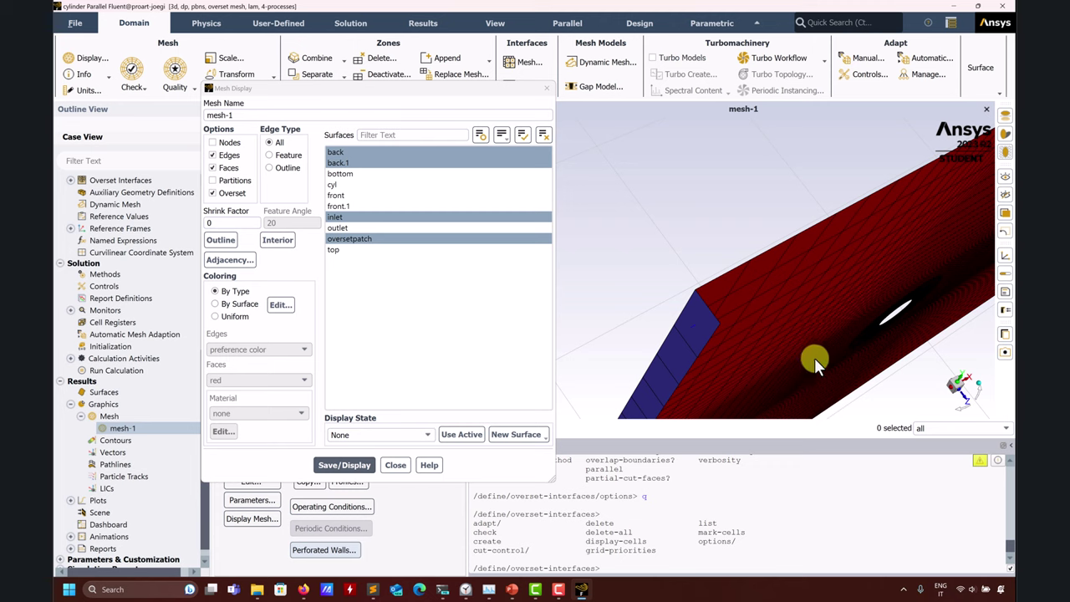
# Remove the inlet surface from the mesh-1 display, redisplay it, and inspect the corner of the back face
pyautogui.click(359, 217)
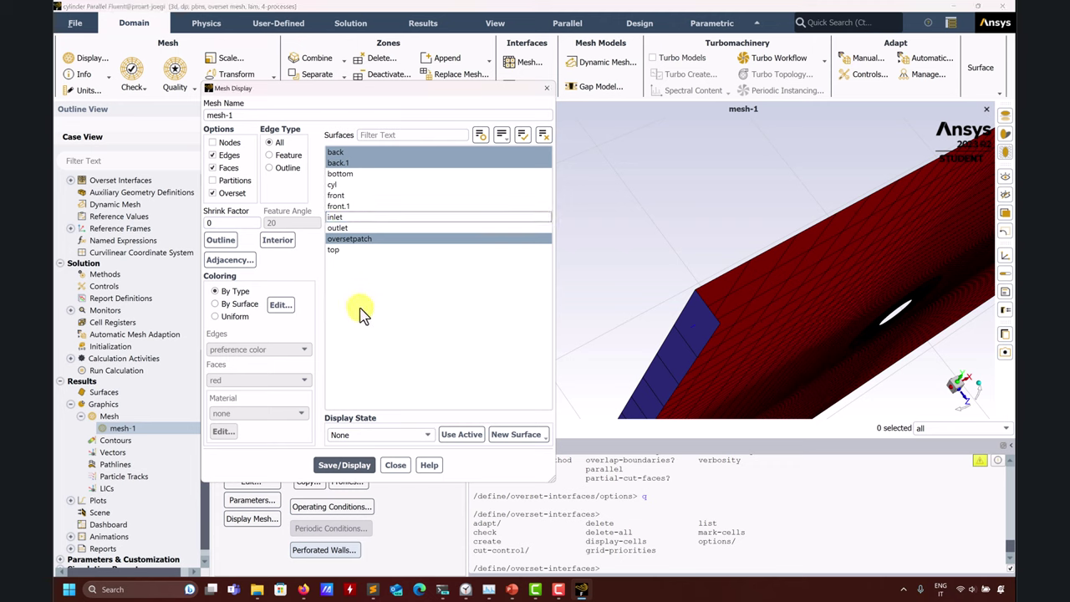
pyautogui.click(345, 465)
pyautogui.scroll(3, 655, 287)
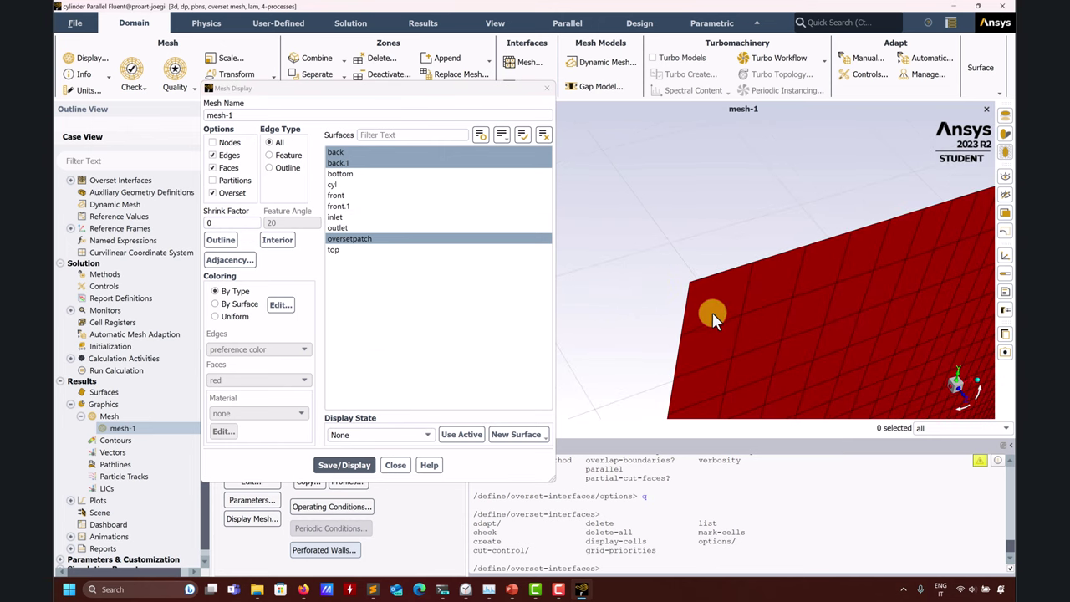
pyautogui.scroll(-2, 788, 332)
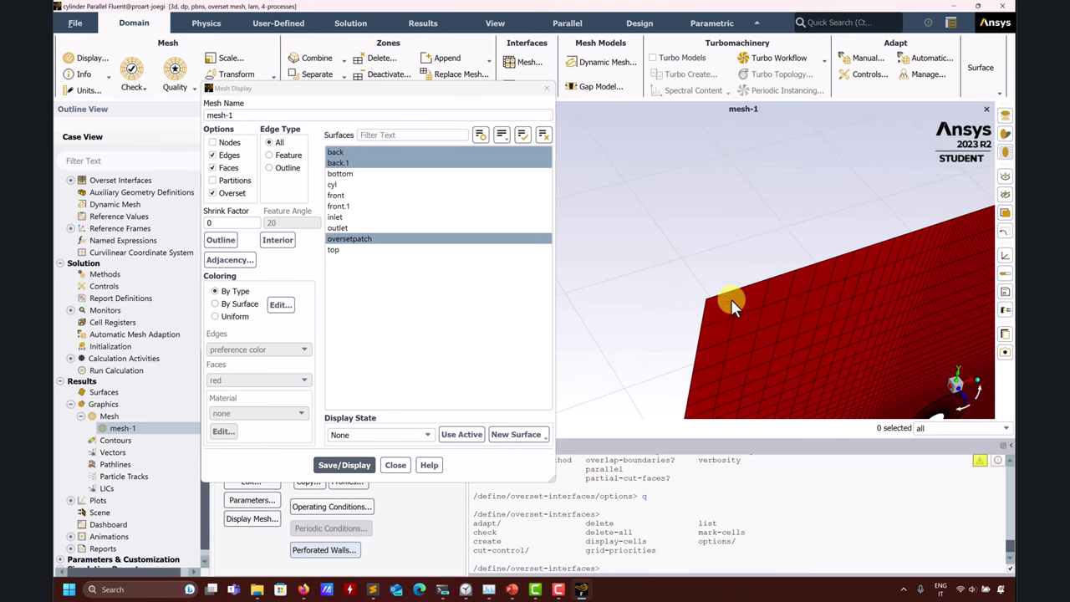
pyautogui.click(396, 465)
pyautogui.scroll(3, 724, 318)
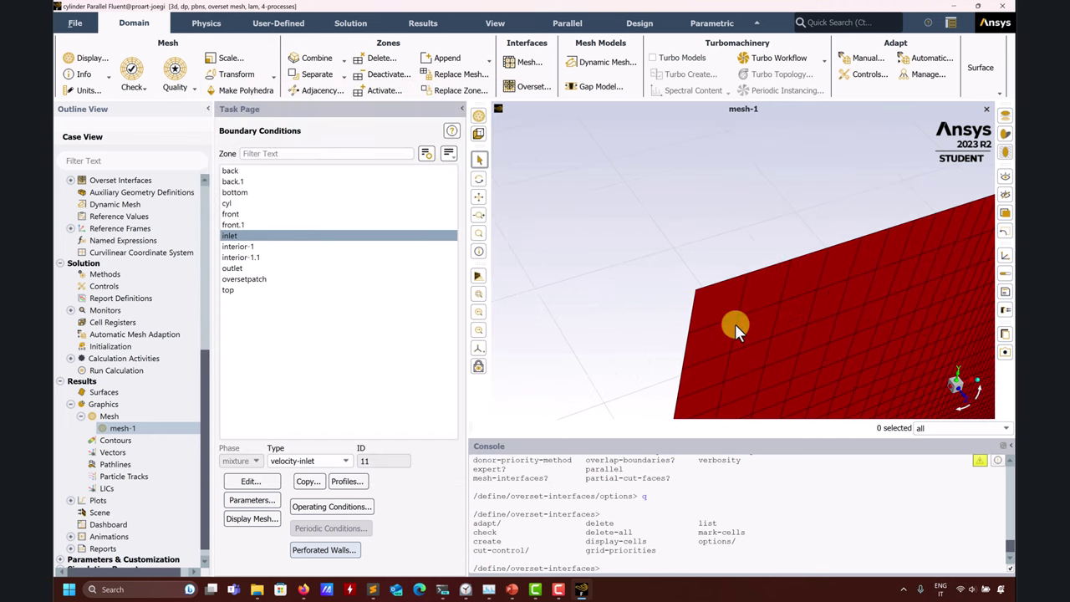
pyautogui.scroll(2, 687, 323)
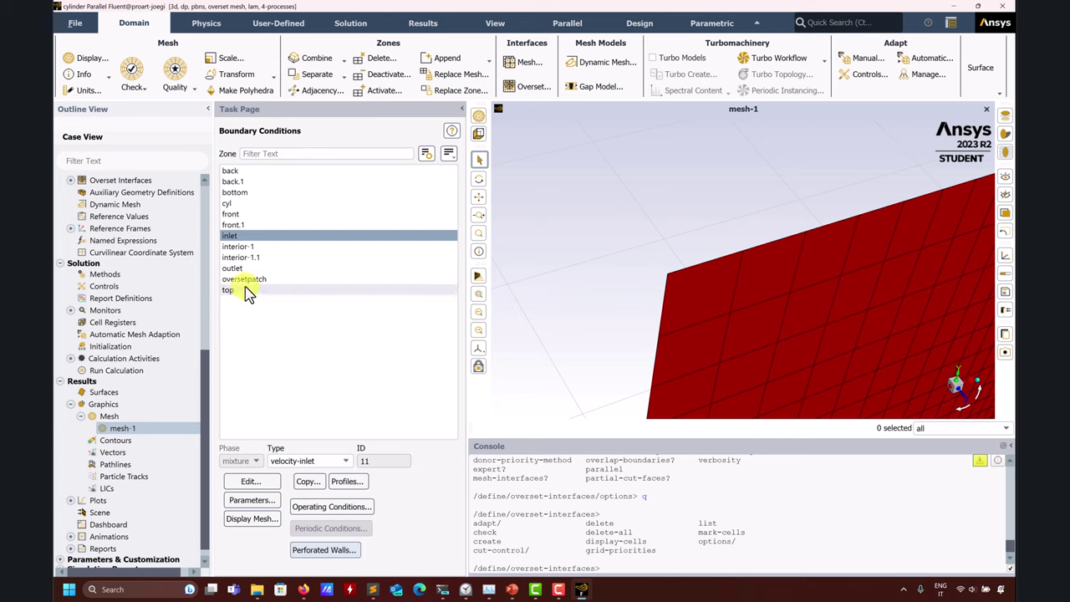
# Change the back zone's boundary type to symmetry and apply it
pyautogui.click(238, 171)
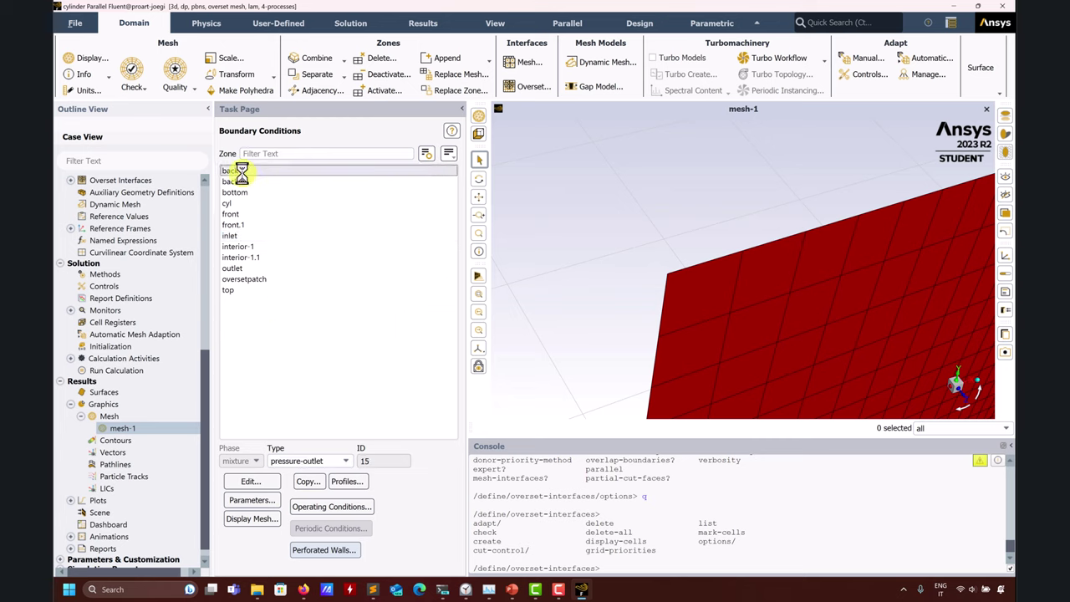
pyautogui.click(346, 461)
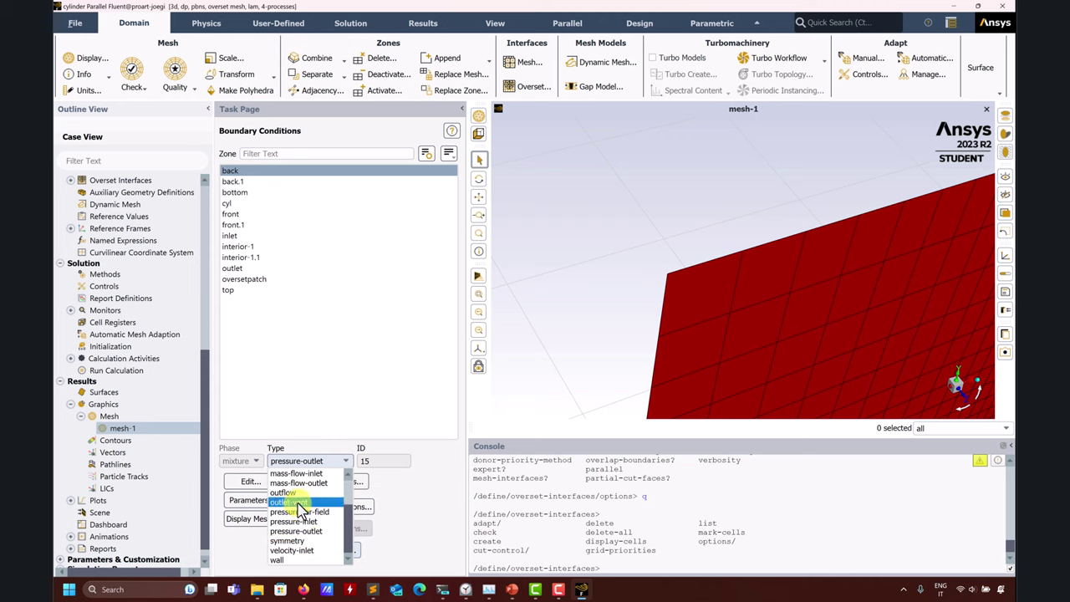
pyautogui.scroll(2, 307, 535)
pyautogui.scroll(-2, 303, 532)
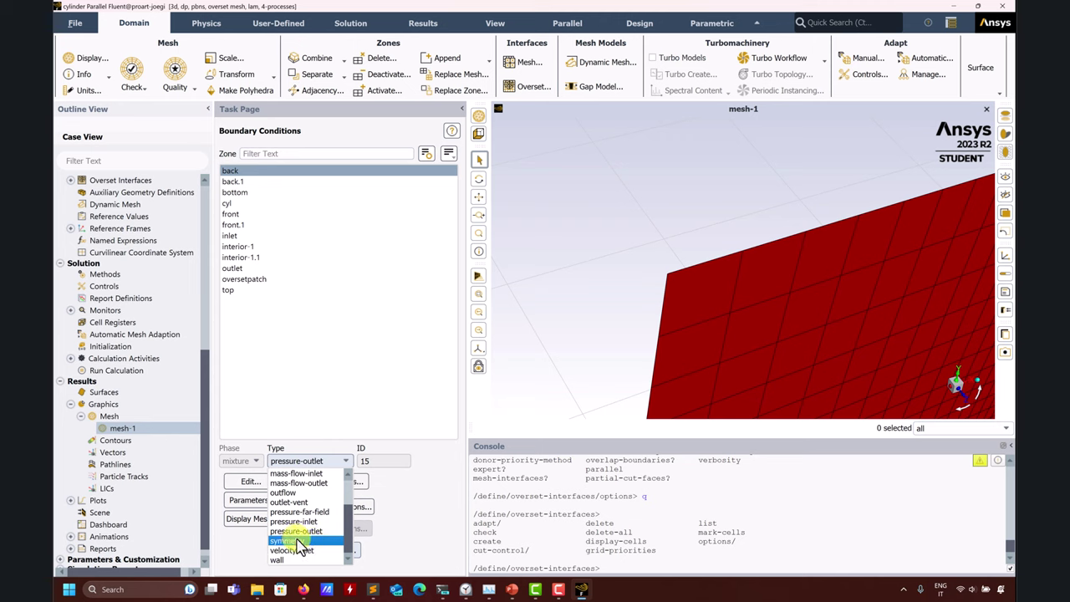
pyautogui.click(289, 540)
pyautogui.click(329, 333)
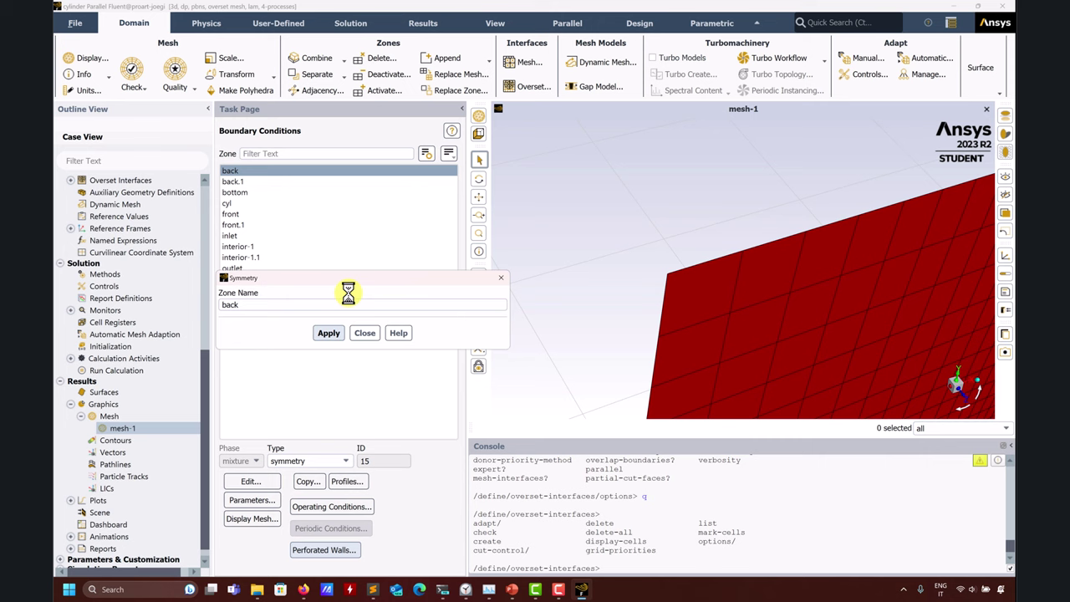
pyautogui.click(366, 335)
# Change the back.1 zone's boundary type to symmetry and apply it
pyautogui.click(247, 182)
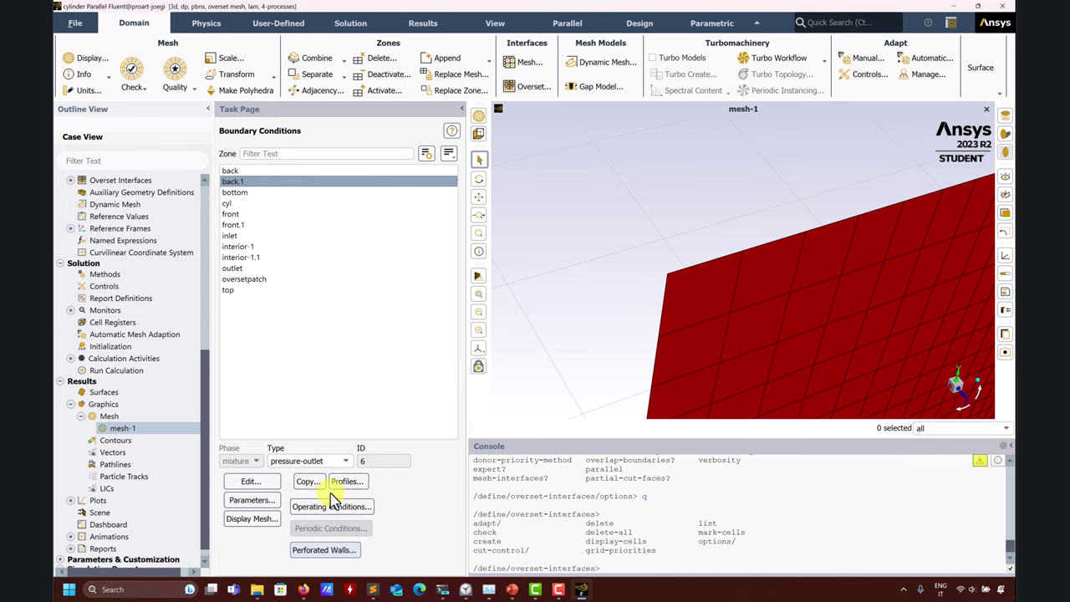
pyautogui.click(345, 461)
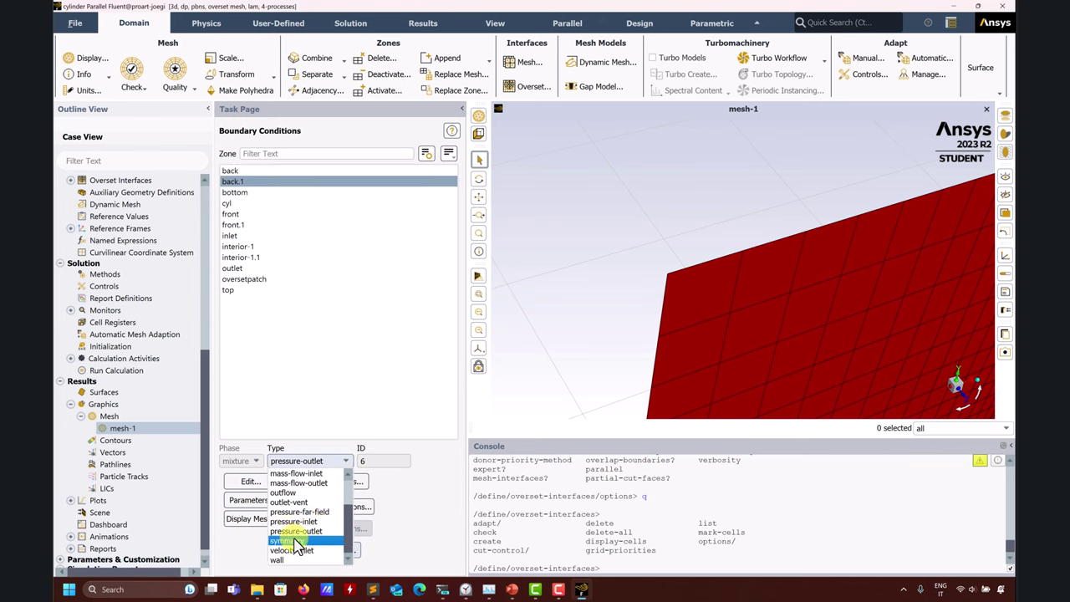
pyautogui.click(289, 540)
pyautogui.click(333, 334)
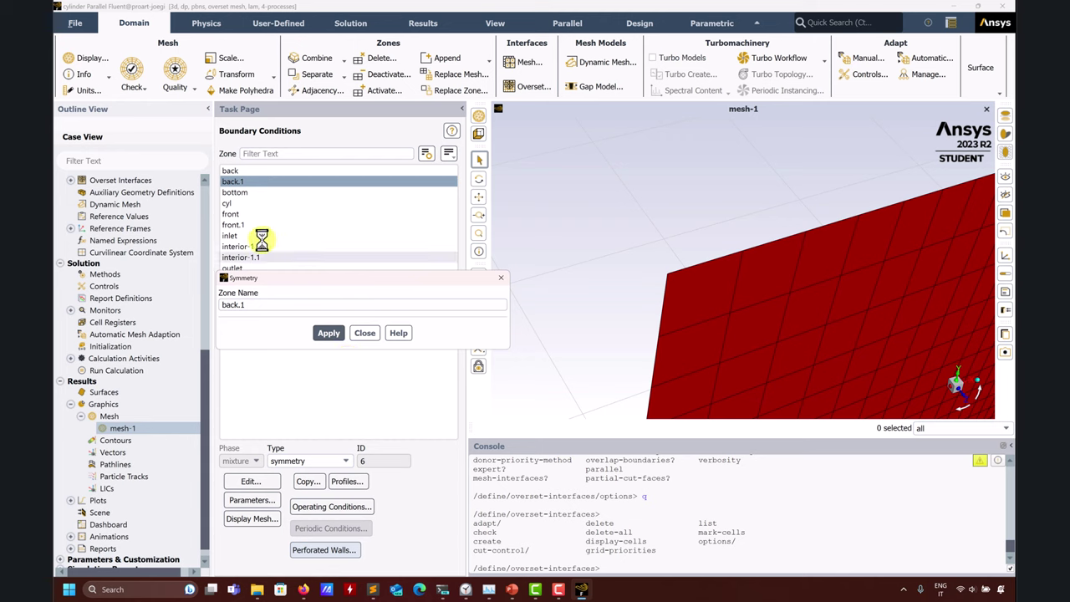
# Change the bottom zone's boundary type to symmetry and apply it
pyautogui.click(365, 333)
pyautogui.click(451, 193)
pyautogui.click(347, 465)
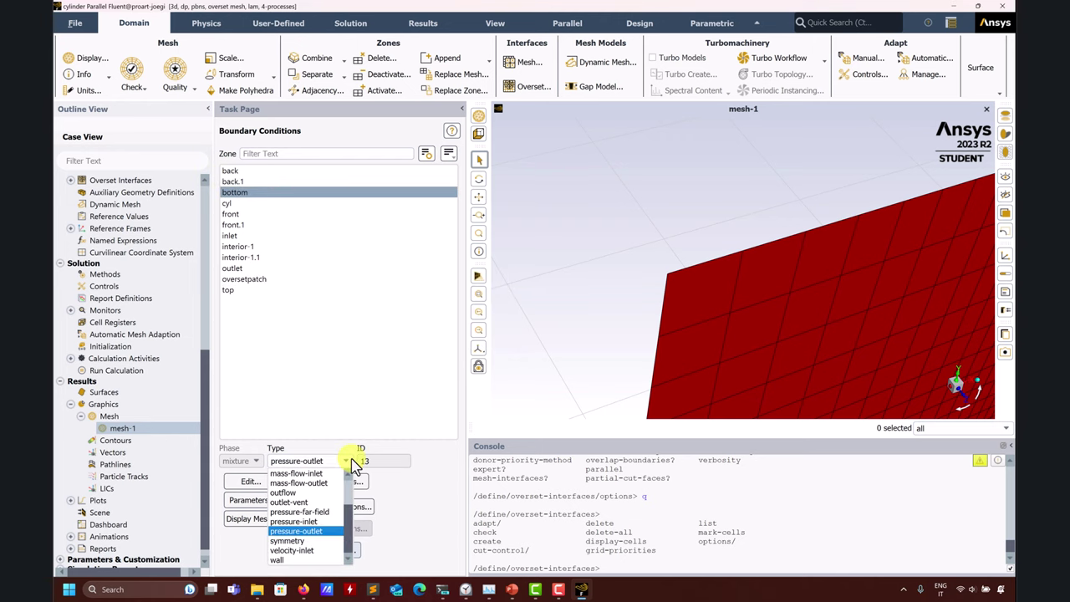
pyautogui.click(320, 535)
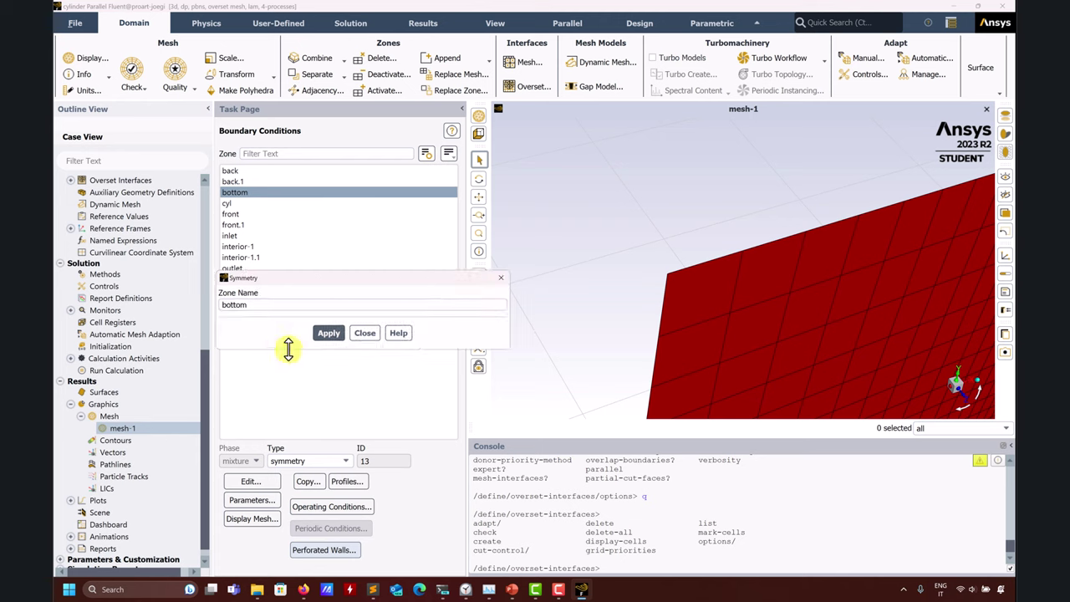
pyautogui.click(333, 334)
pyautogui.click(364, 333)
# Change the front zone's boundary type to symmetry and apply it
pyautogui.click(243, 204)
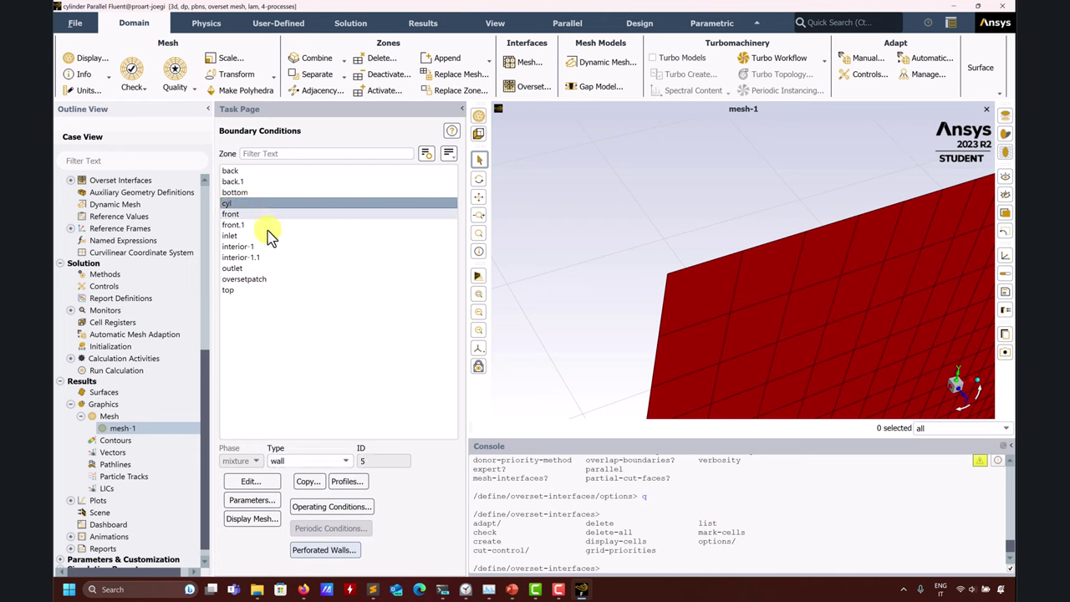
pyautogui.click(234, 214)
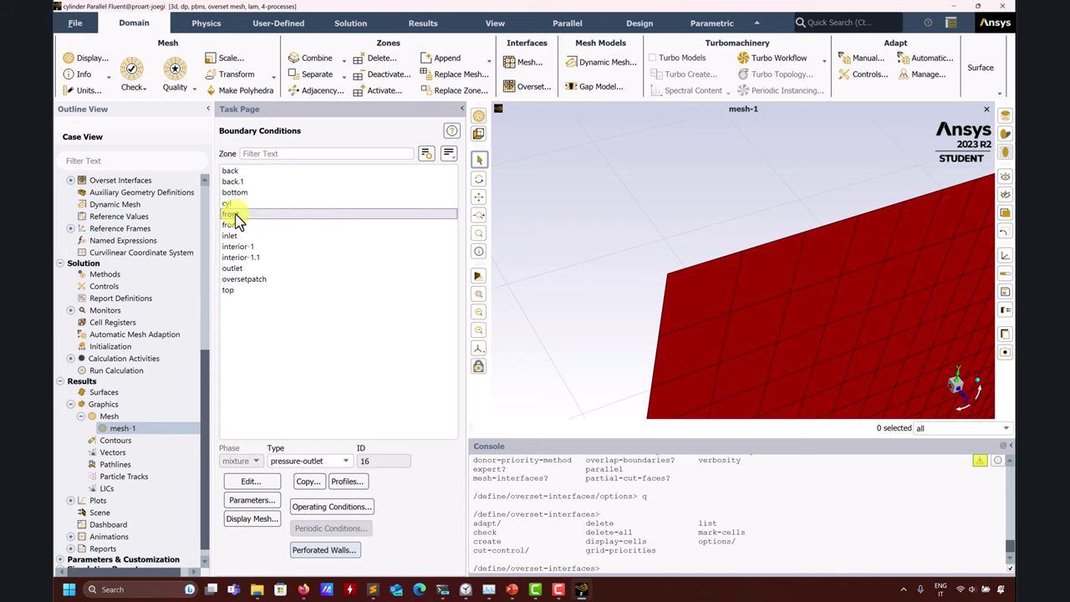
pyautogui.click(345, 462)
pyautogui.click(301, 541)
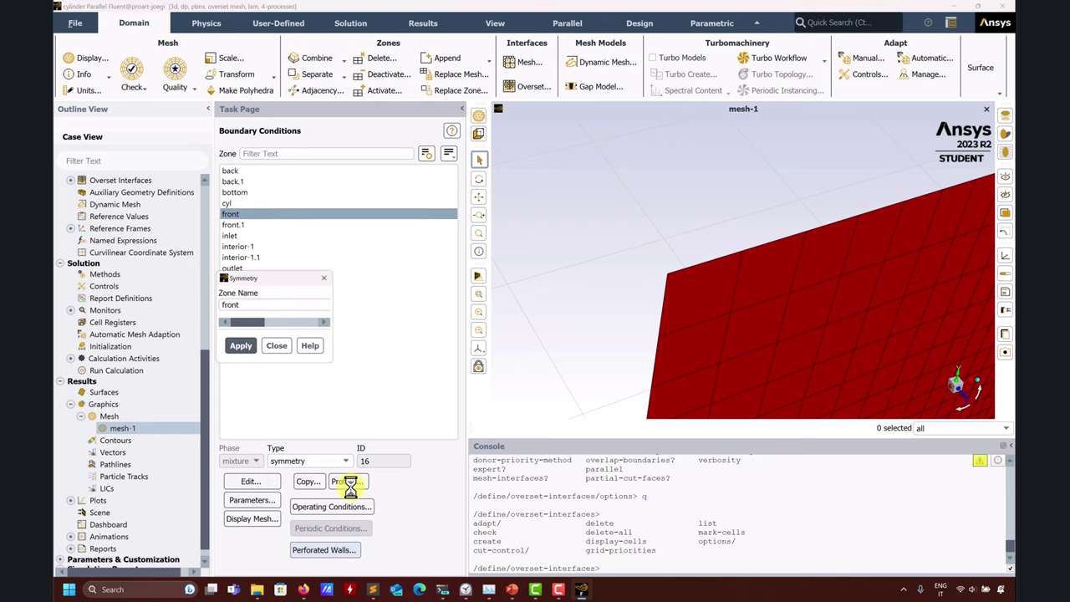
pyautogui.click(328, 333)
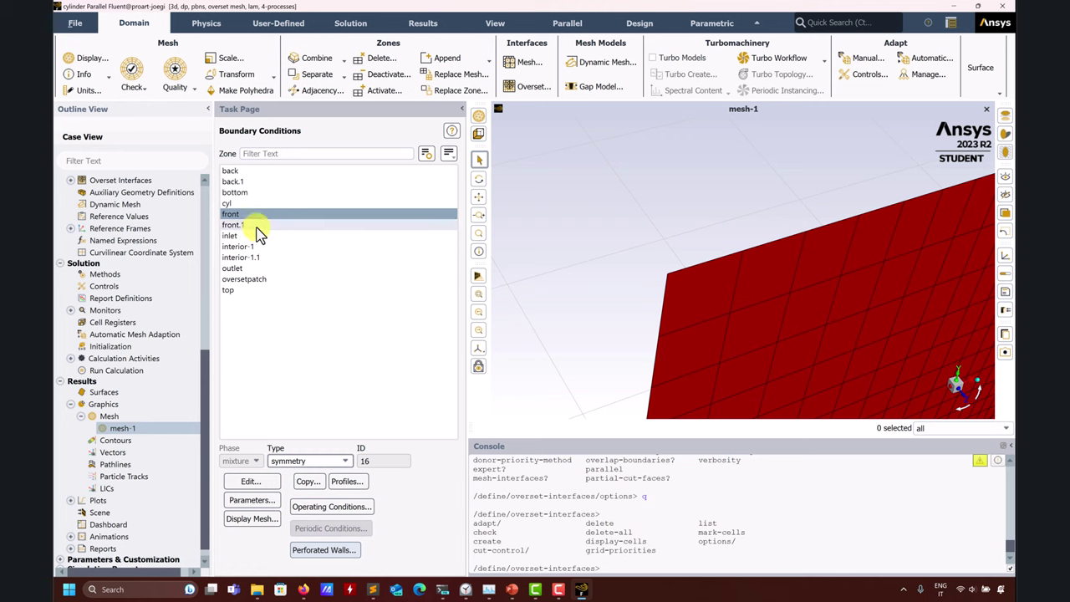
# Change the front.1 zone's boundary type to symmetry and apply it
pyautogui.click(251, 226)
pyautogui.click(345, 461)
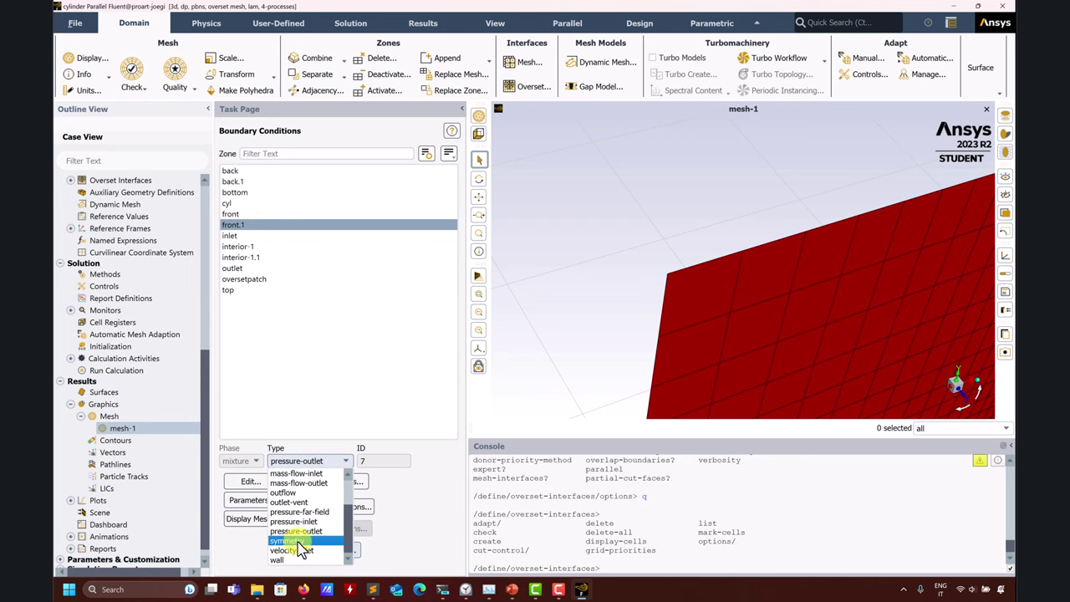
pyautogui.click(303, 541)
pyautogui.click(324, 335)
pyautogui.click(359, 334)
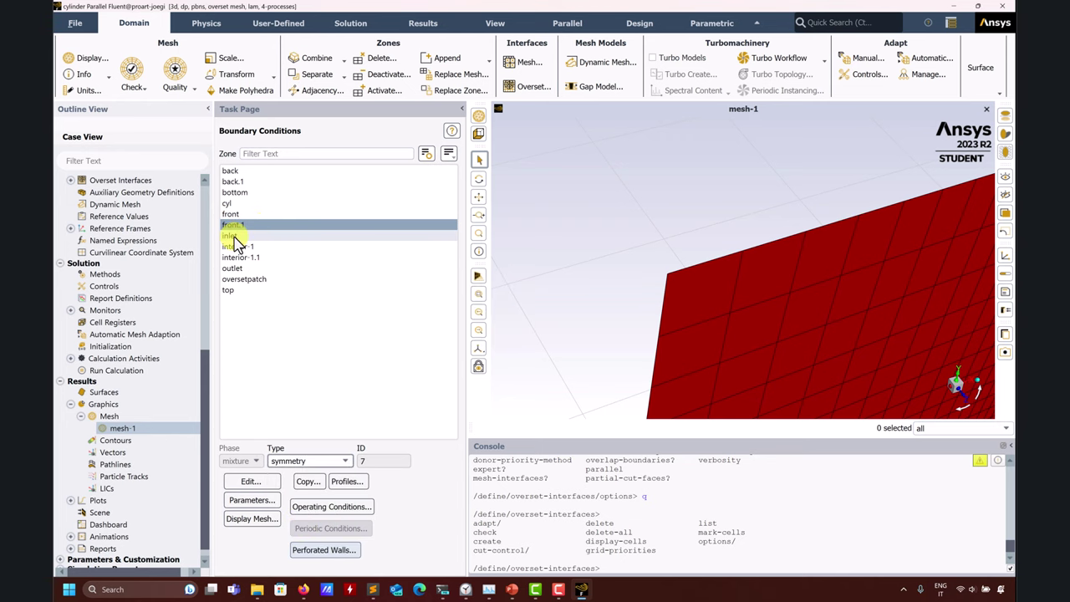
# Review the boundary types of the inlet, interior, outlet and oversetpatch zones, and change the top zone's type to symmetry
pyautogui.click(238, 237)
pyautogui.click(244, 248)
pyautogui.click(248, 257)
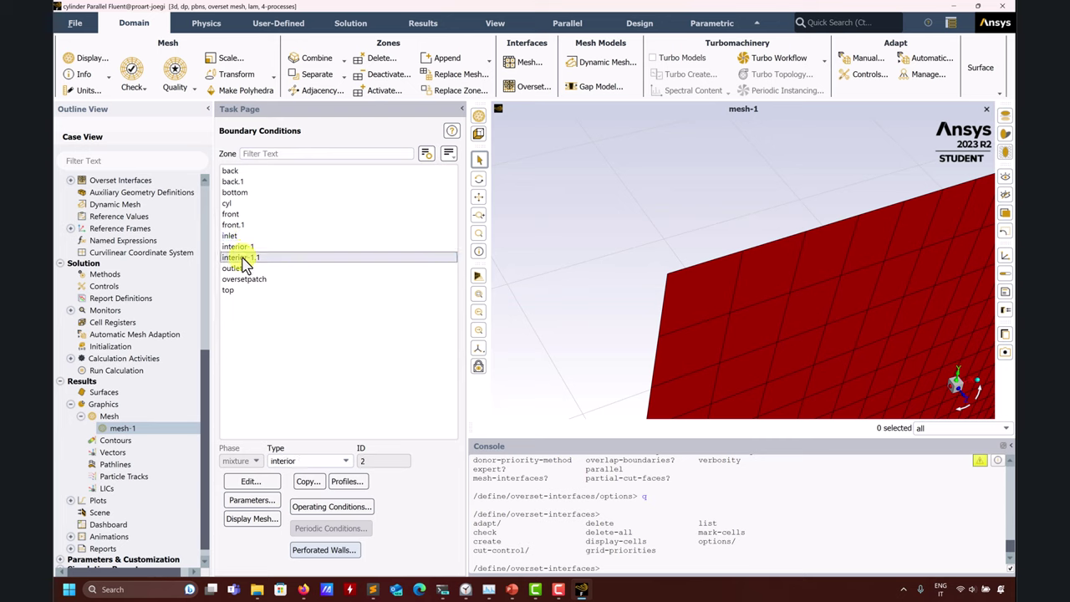
pyautogui.click(237, 268)
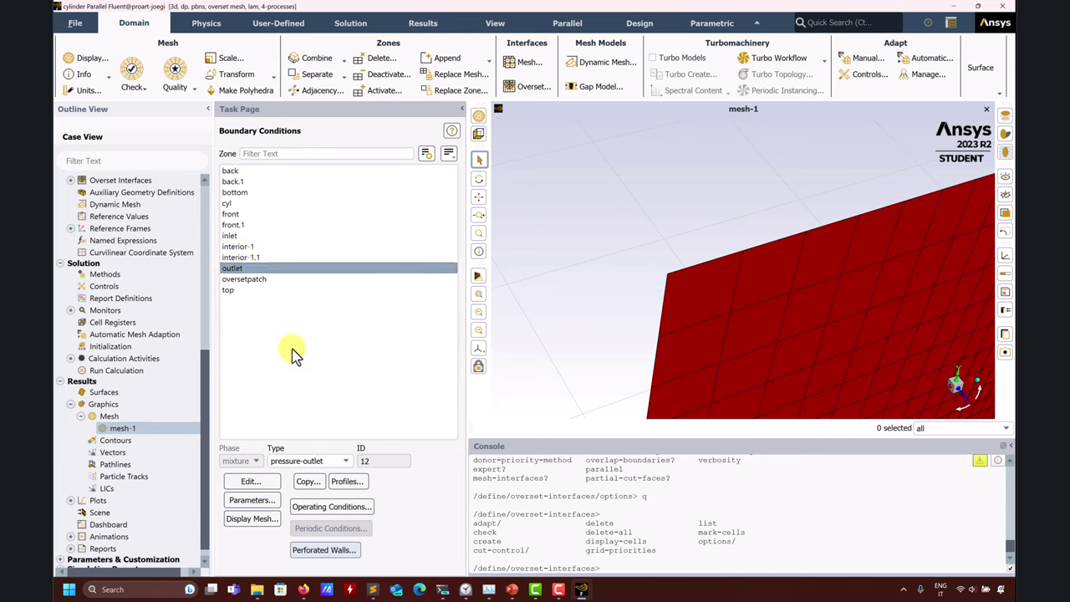
pyautogui.click(243, 279)
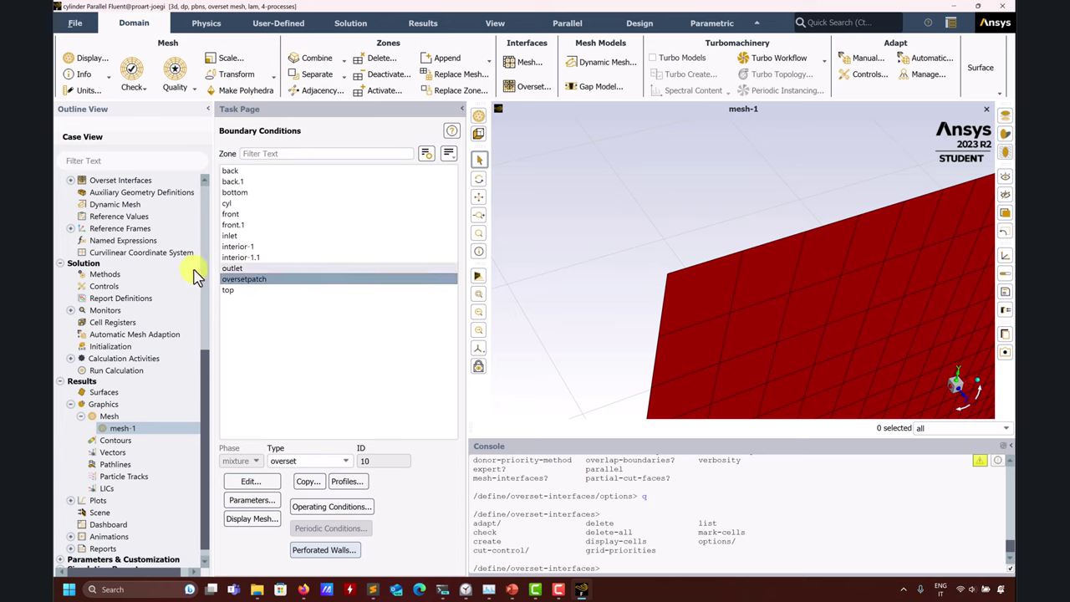
pyautogui.click(239, 290)
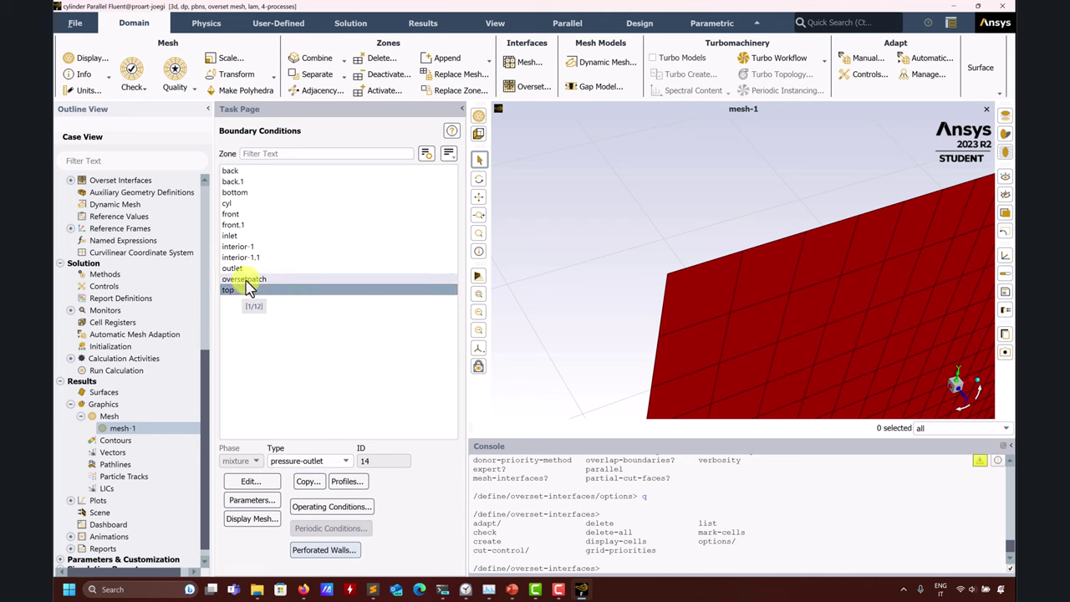
pyautogui.click(344, 461)
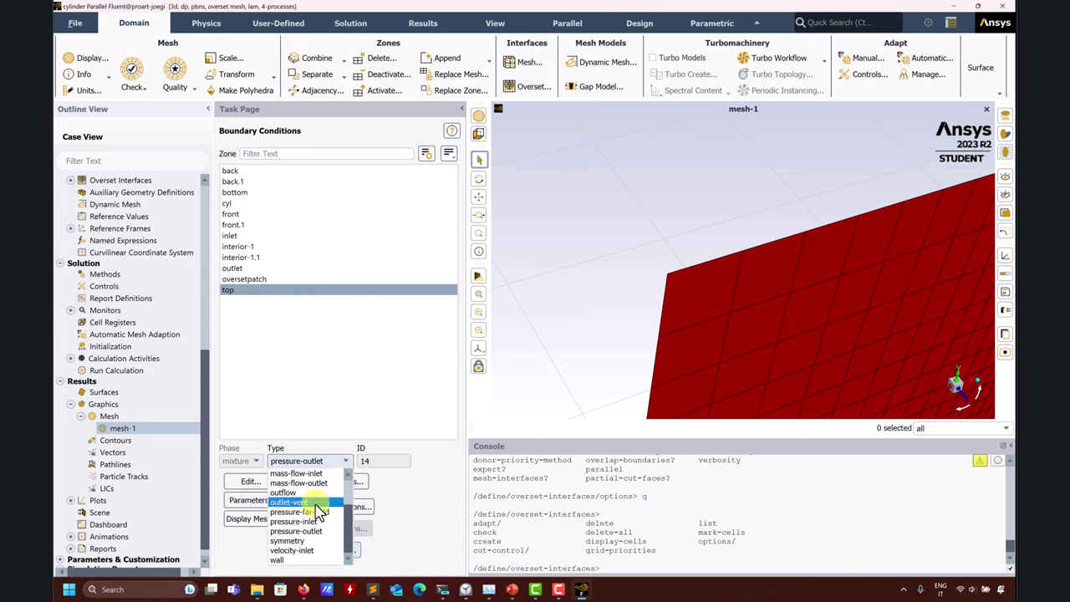
pyautogui.click(289, 541)
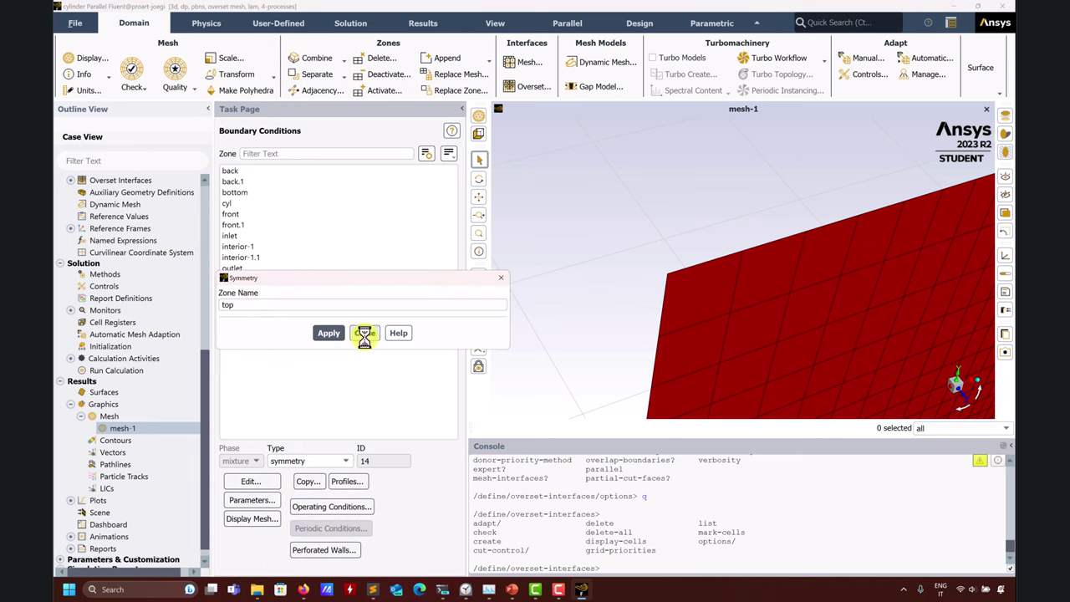
pyautogui.click(363, 333)
# Open the ov1 overset interface definition and check its background and component zones, keeping the console in view
pyautogui.scroll(9, 134, 326)
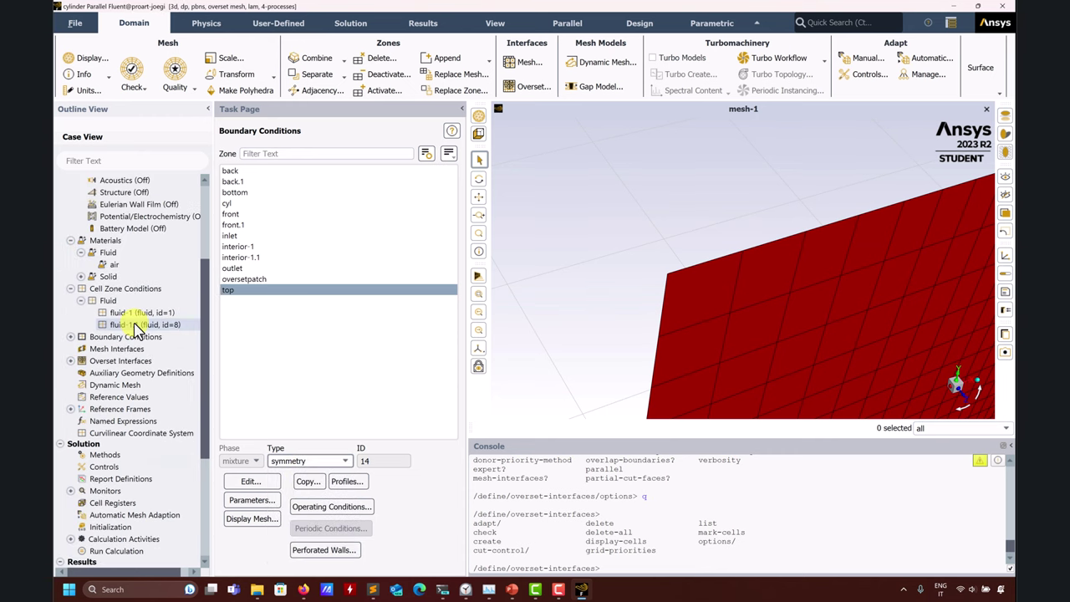
pyautogui.click(80, 202)
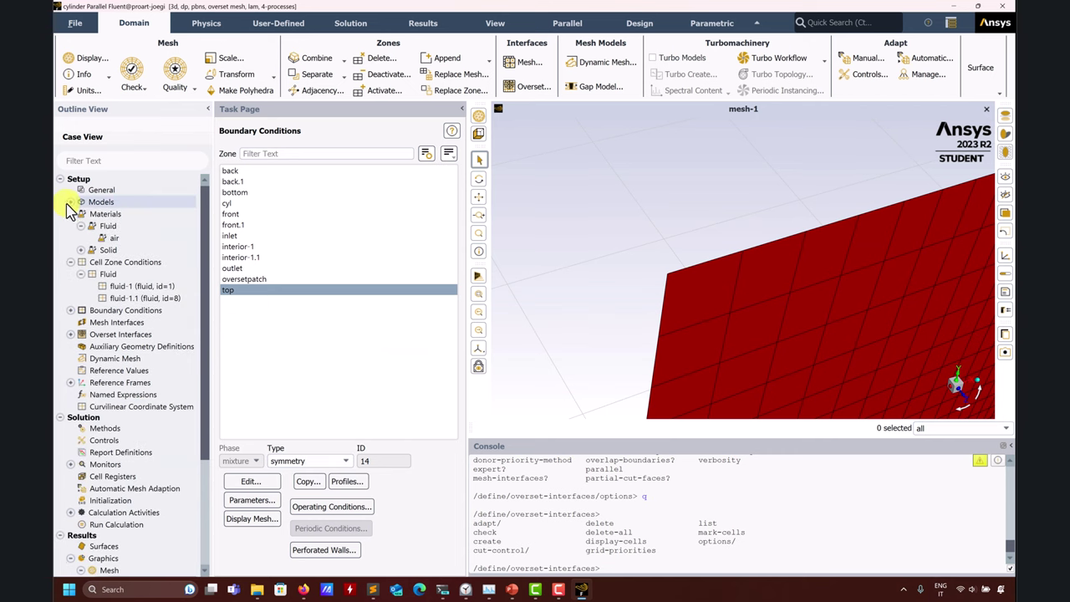
pyautogui.click(72, 310)
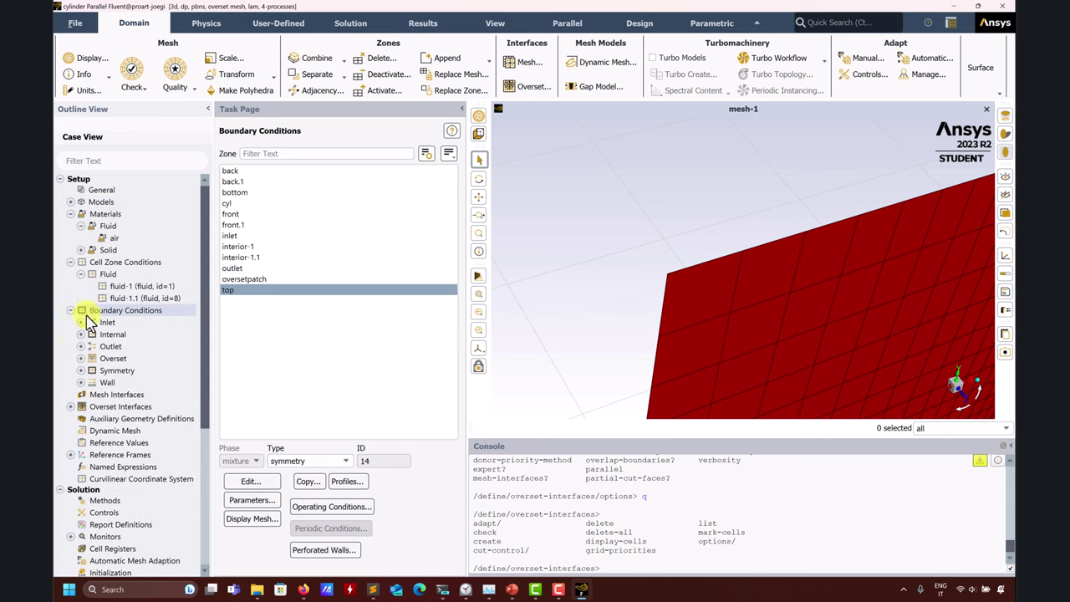
pyautogui.click(100, 407)
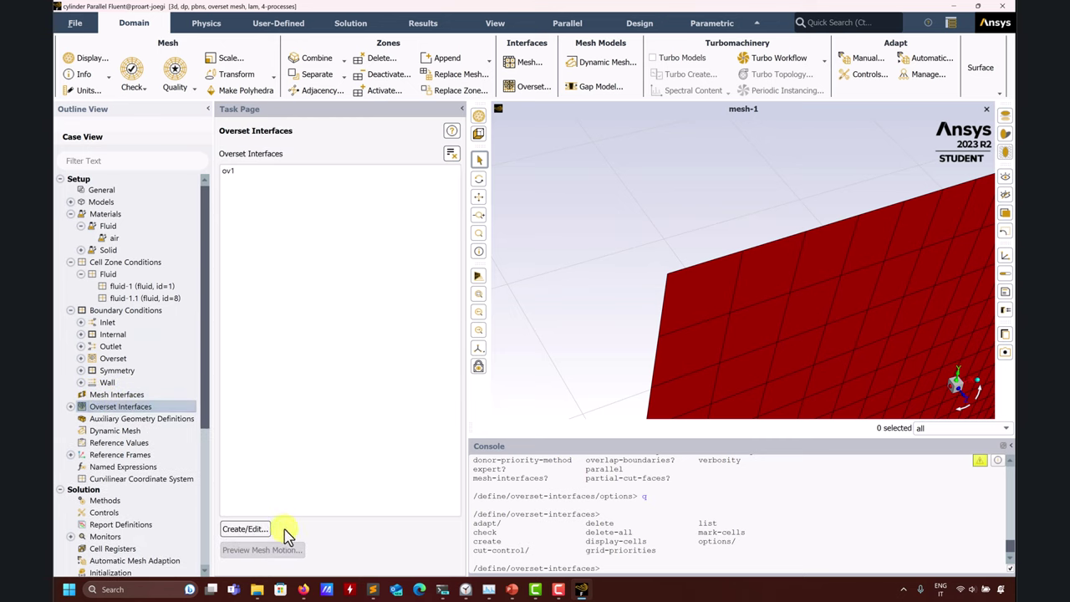
pyautogui.click(234, 173)
pyautogui.click(251, 529)
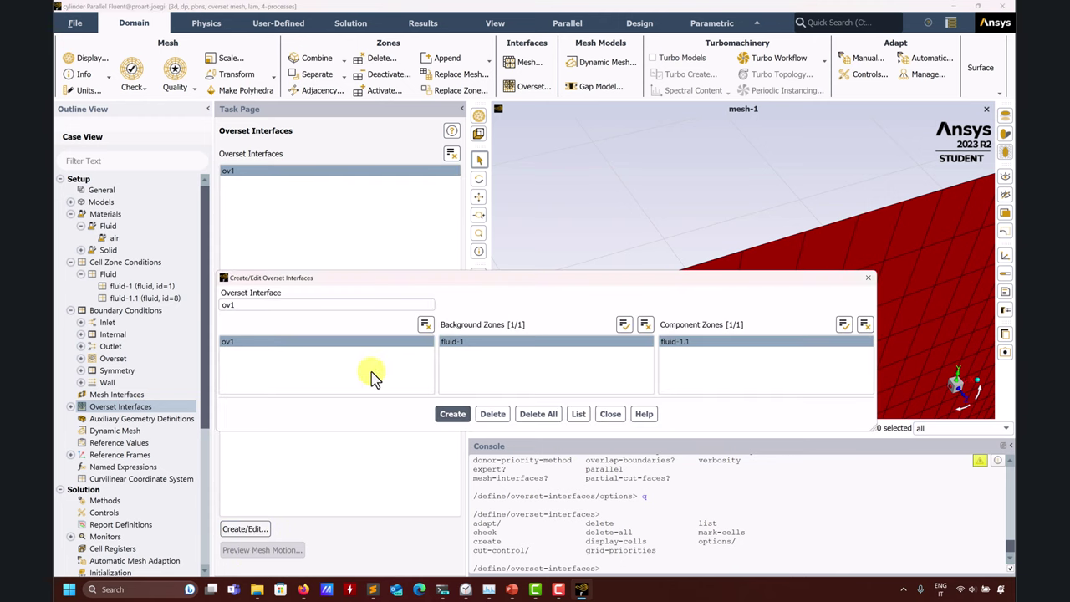
pyautogui.click(622, 496)
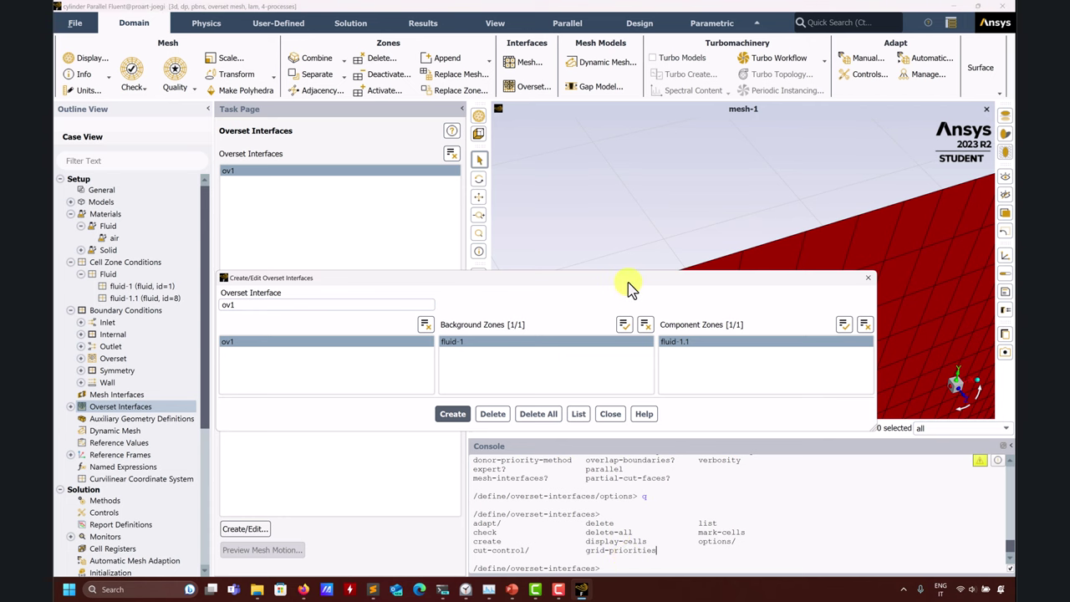
pyautogui.moveTo(628, 284); pyautogui.dragTo(510, 107)
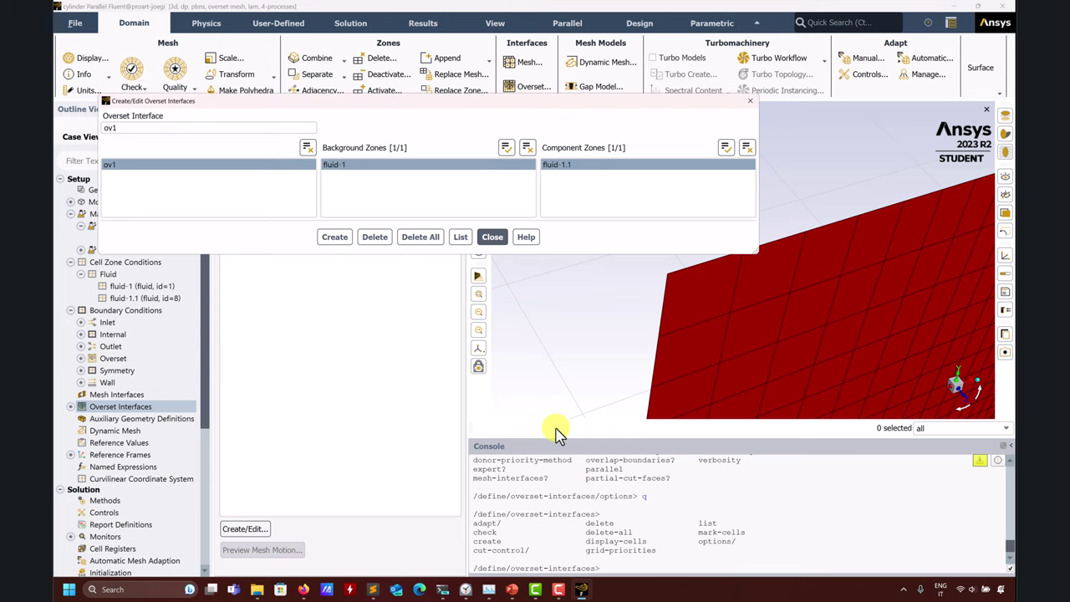
# Run grid-priorities for ov1, giving background zone fluid-1 priority 0 and component zone fluid-1.1 priority 1, and close the interface definition
pyautogui.click(684, 558)
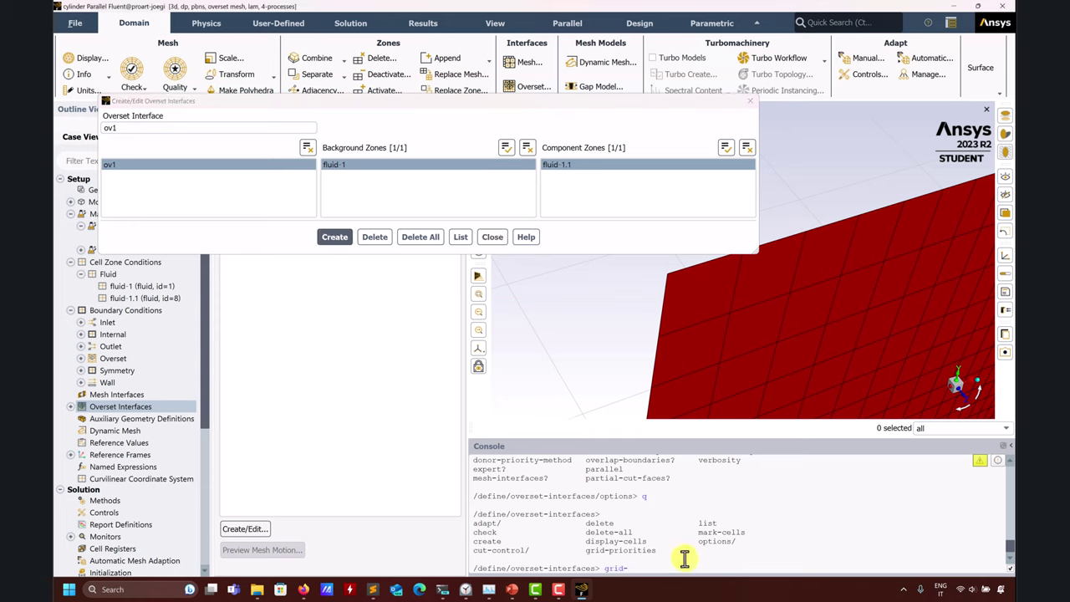
pyautogui.write('grid-pri')
pyautogui.press('Return')
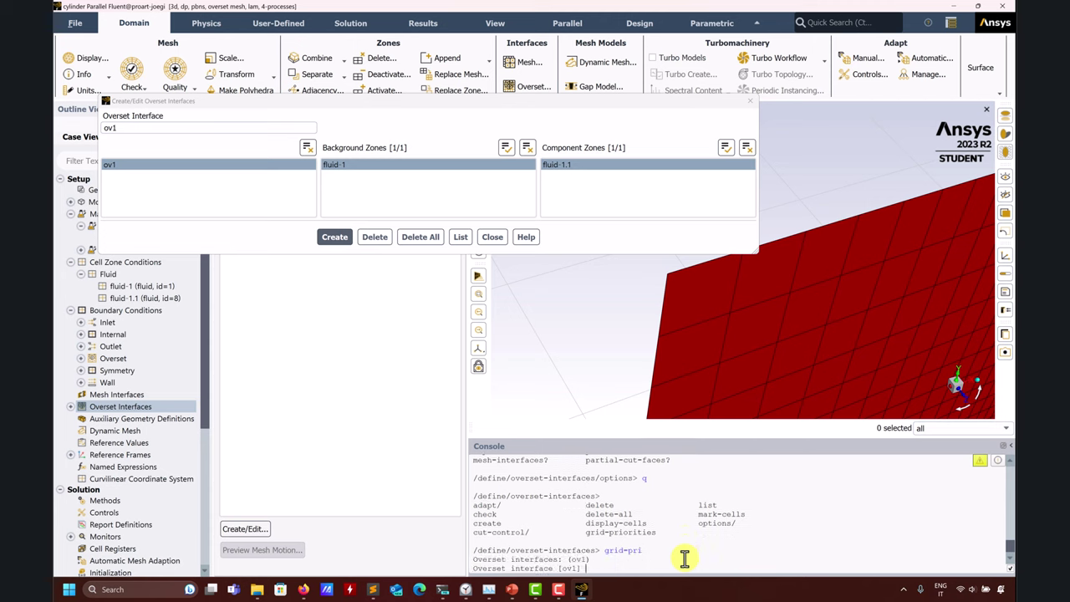
pyautogui.click(149, 164)
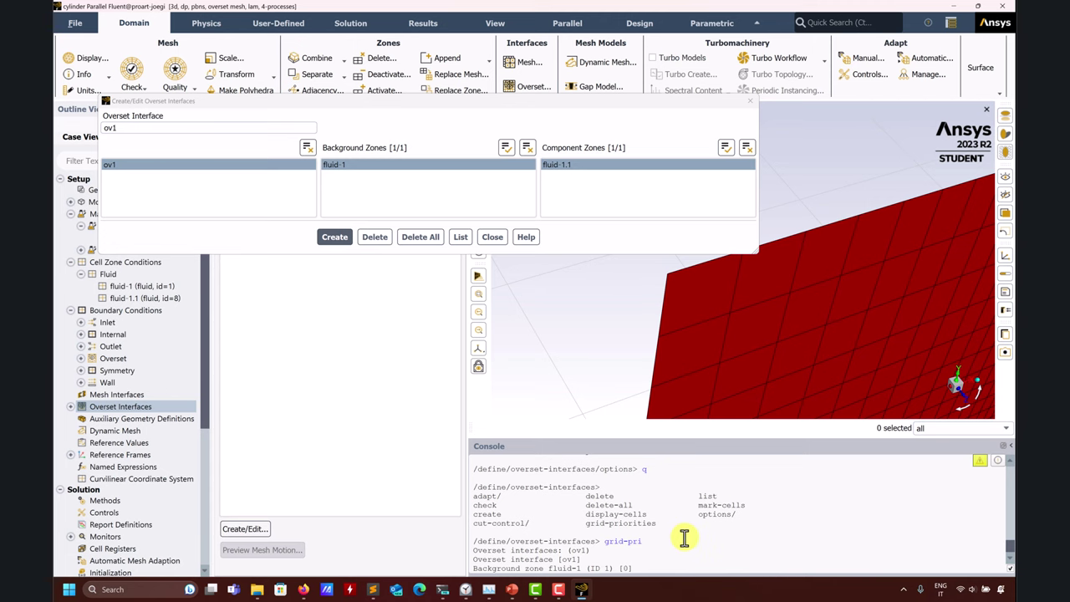
pyautogui.moveTo(250, 101); pyautogui.dragTo(453, 96)
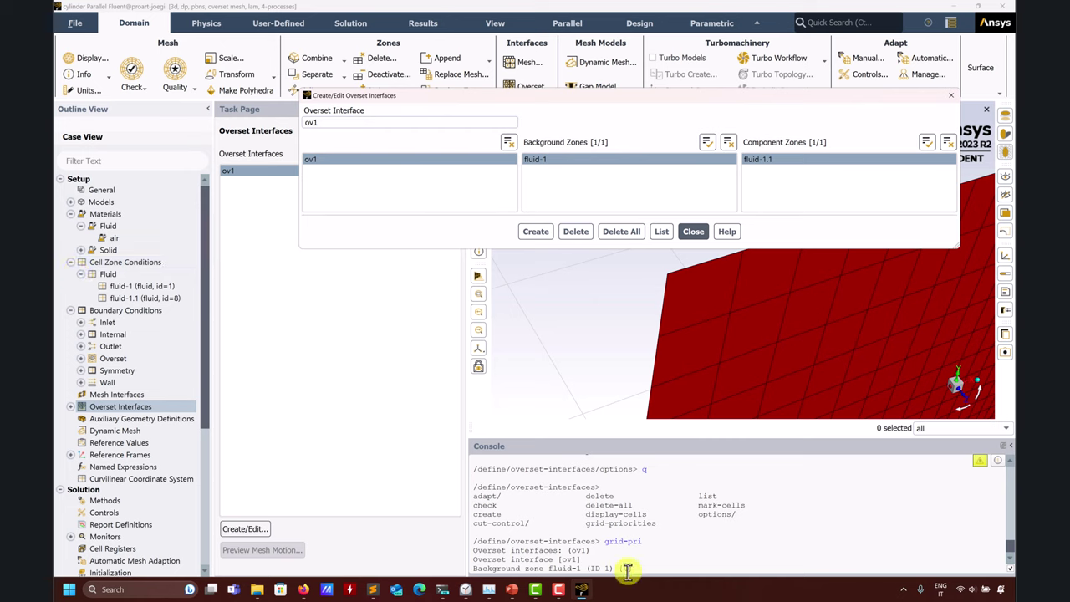
pyautogui.click(655, 553)
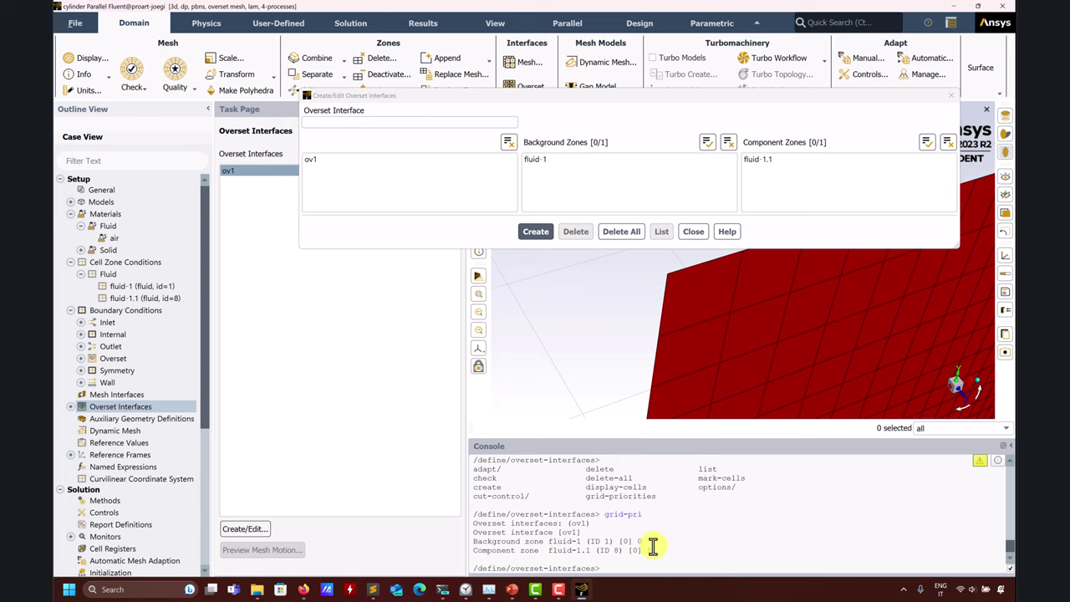
pyautogui.click(693, 232)
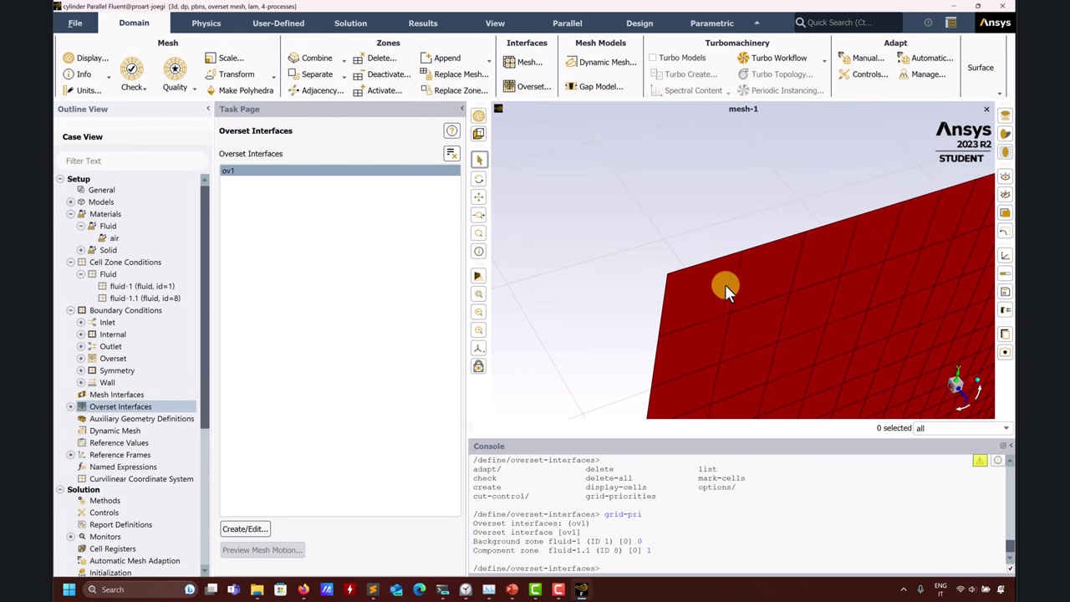
# Set the pressure-velocity coupling scheme to PISO in the solution methods
pyautogui.moveTo(724, 286); pyautogui.dragTo(591, 268)
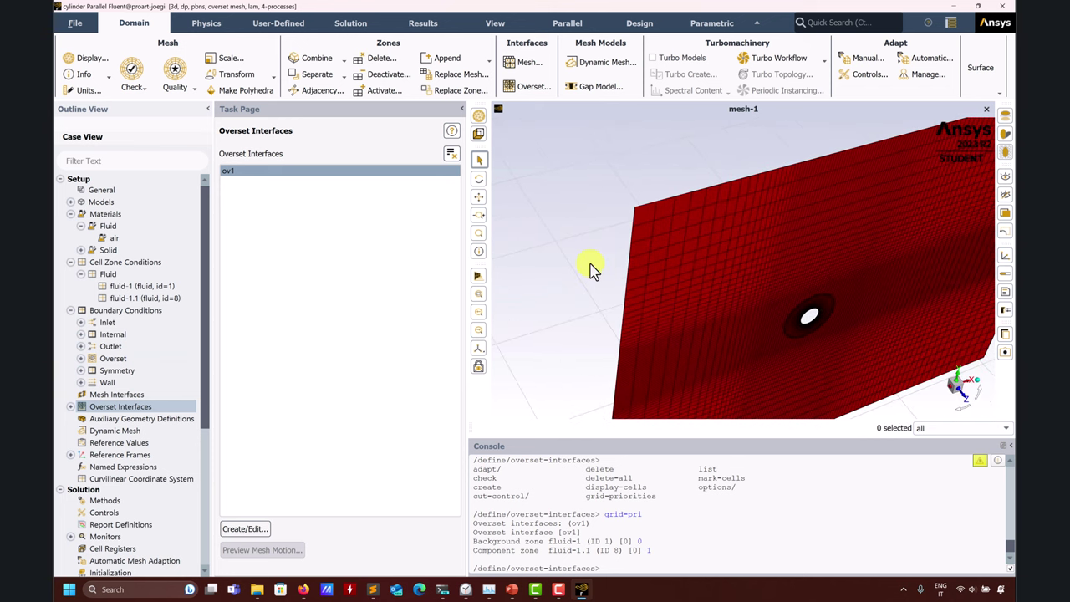
pyautogui.scroll(-4, 88, 263)
pyautogui.click(92, 266)
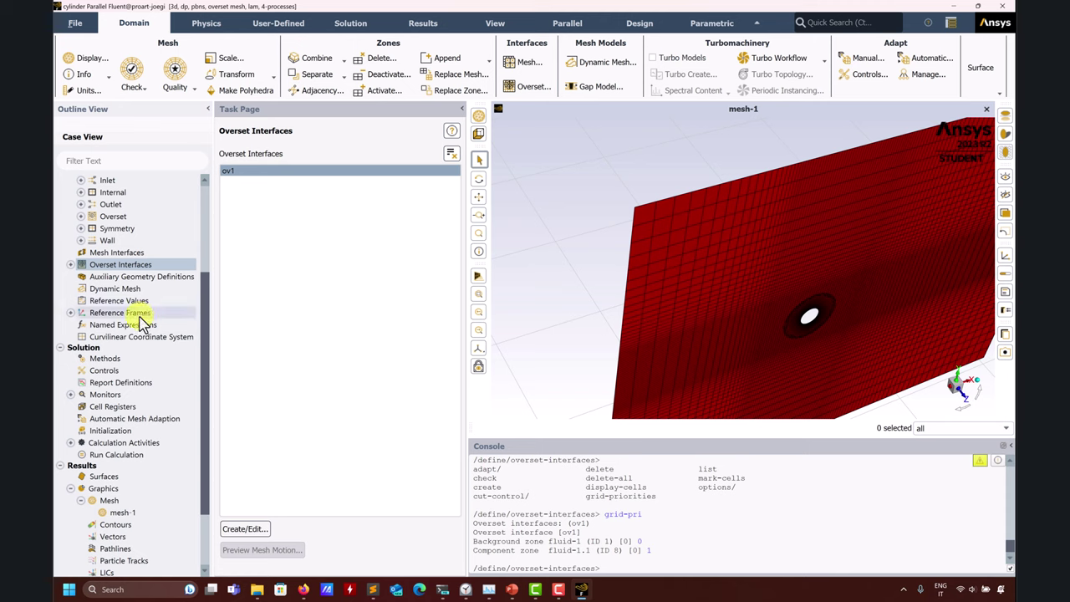
pyautogui.click(113, 361)
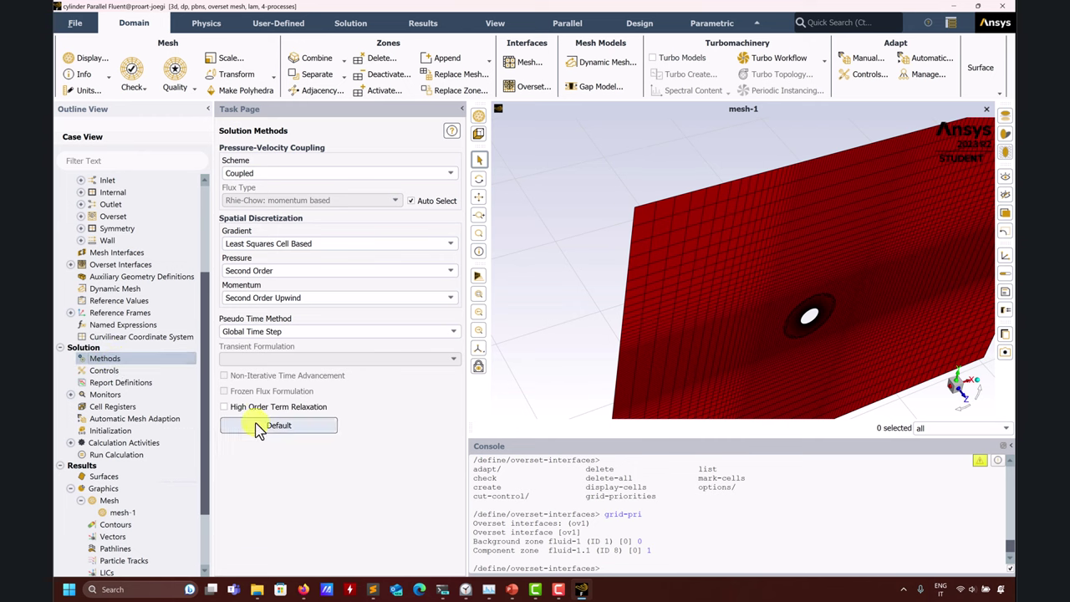
pyautogui.click(450, 176)
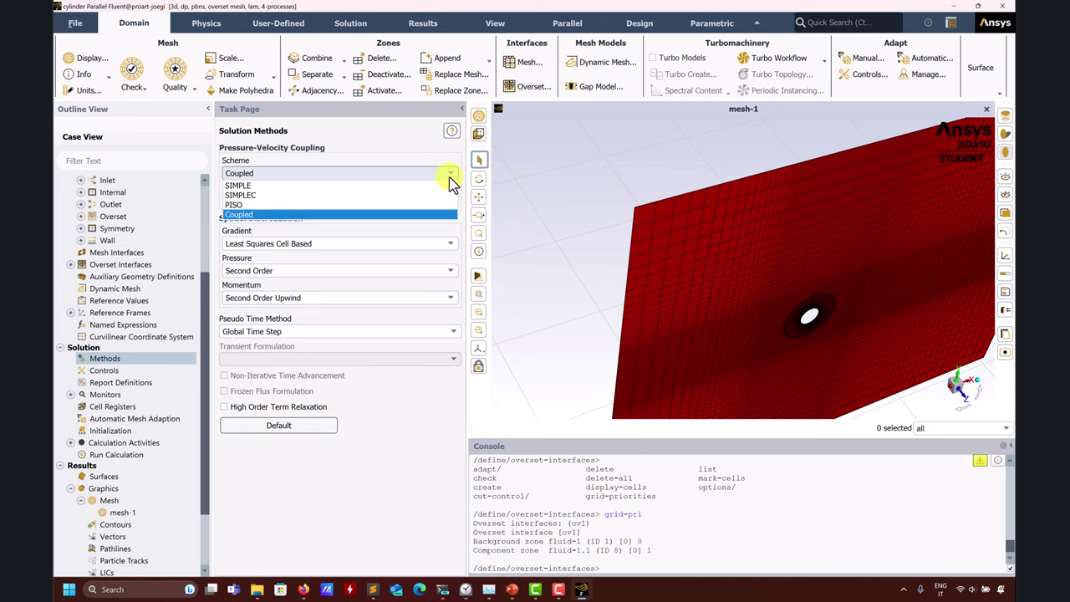
pyautogui.click(264, 204)
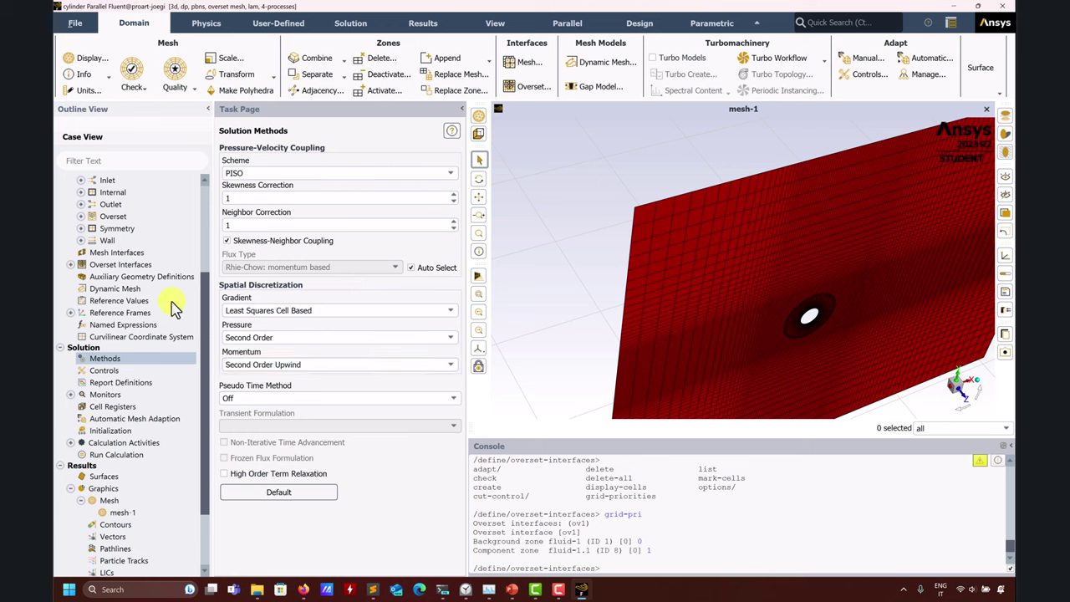
# Switch the solver's time setting to Transient and return to the solution methods
pyautogui.scroll(5, 125, 201)
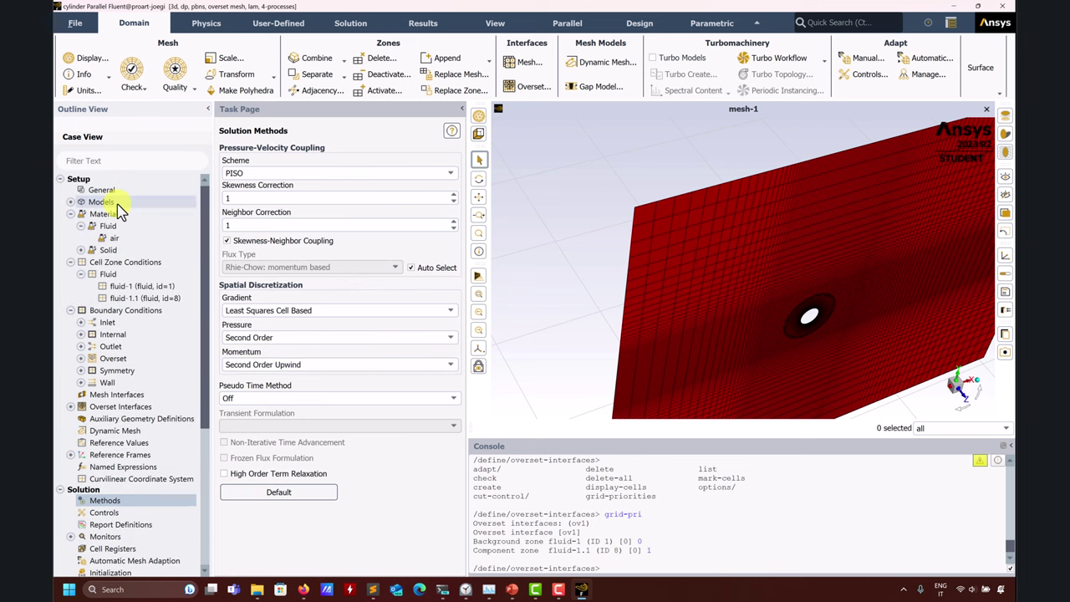
pyautogui.click(114, 190)
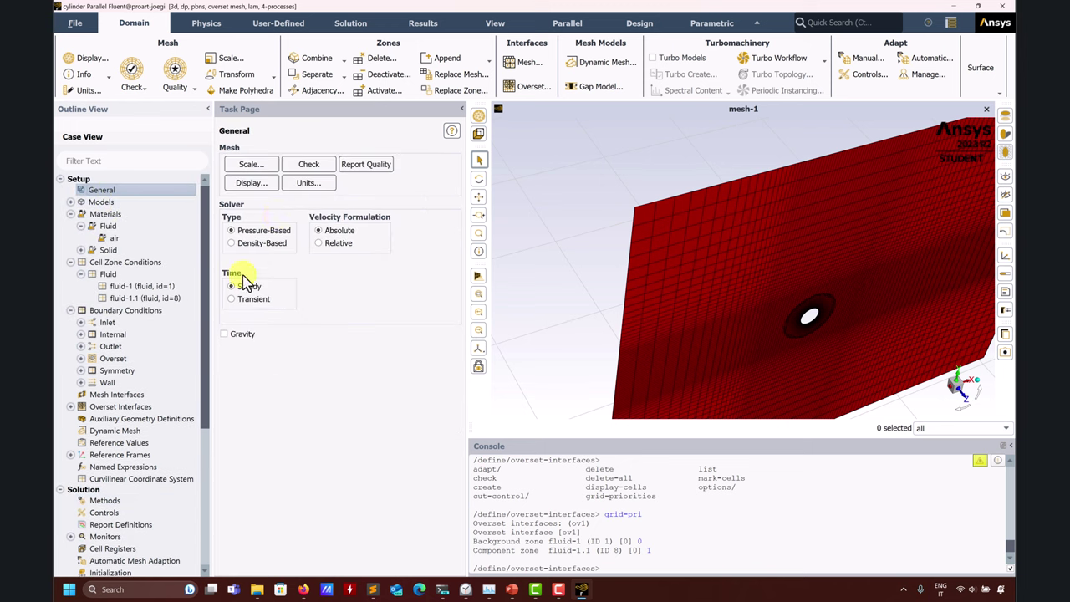
pyautogui.click(100, 500)
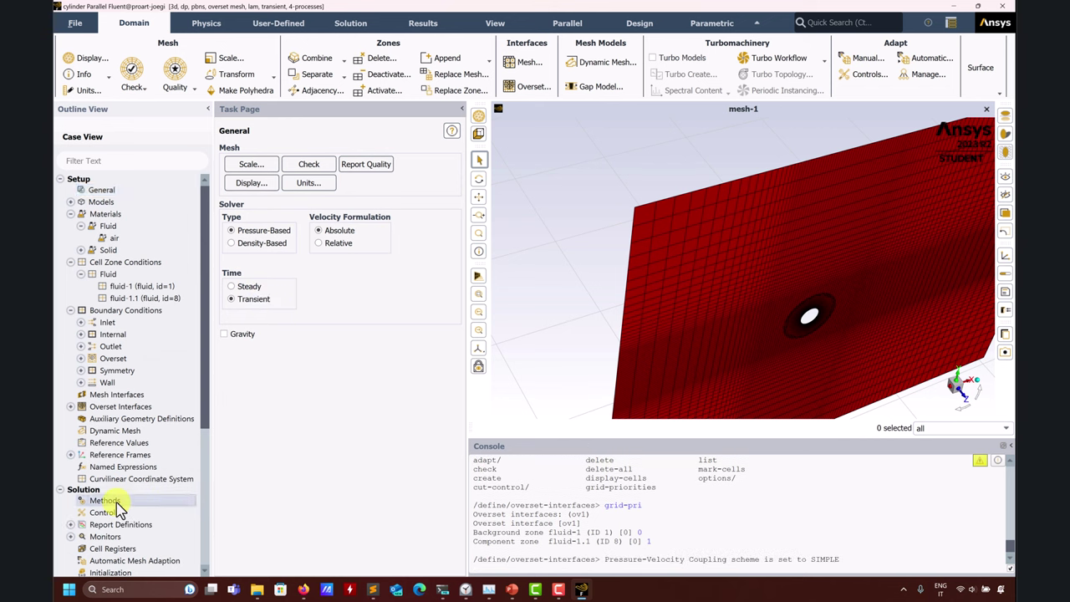
# Select First Order Implicit as the transient formulation and open the solution controls
pyautogui.click(410, 359)
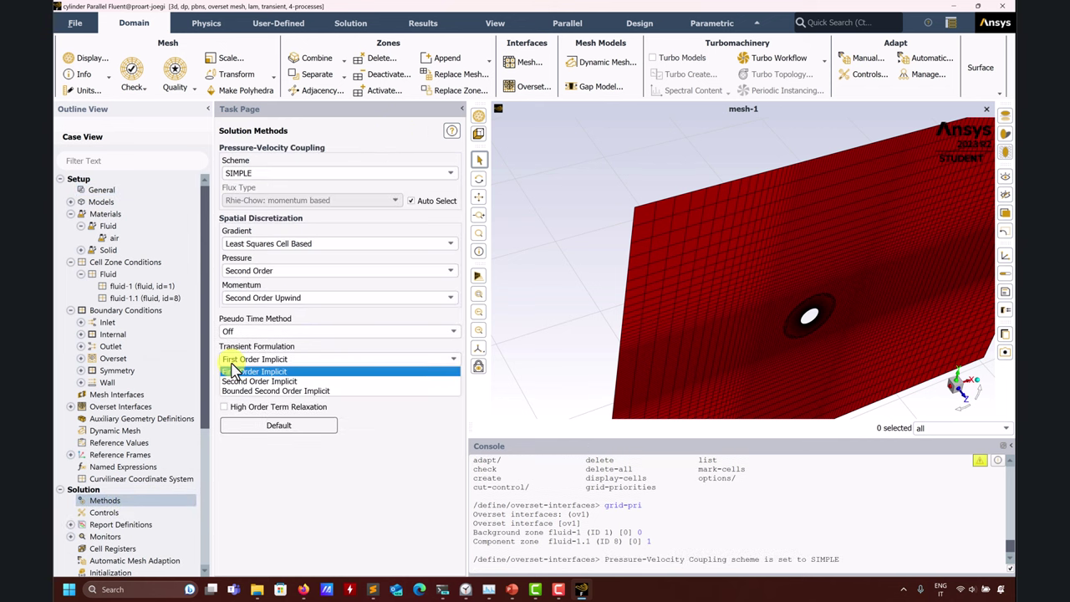
pyautogui.click(254, 372)
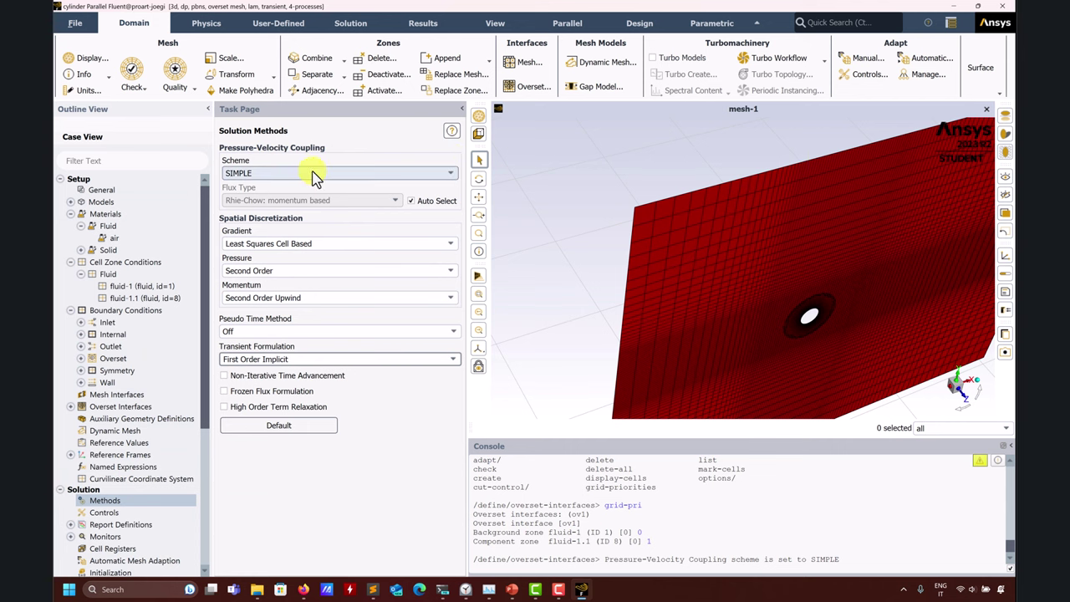
pyautogui.click(115, 511)
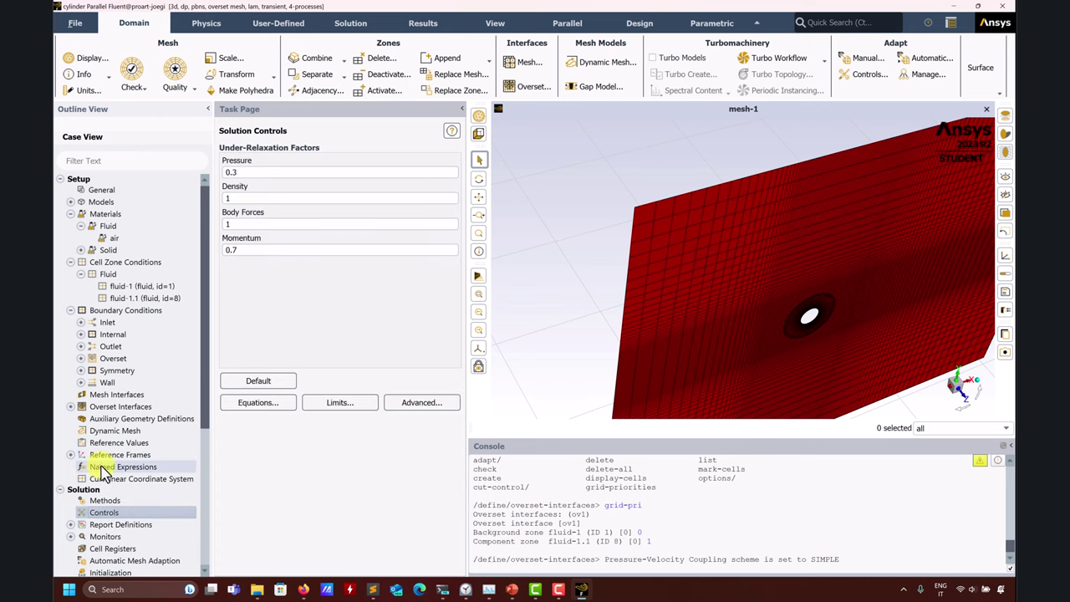
# Check the report definitions and turn off monitoring of the z-velocity residual in the residual monitors
pyautogui.scroll(-2, 99, 468)
pyautogui.click(70, 454)
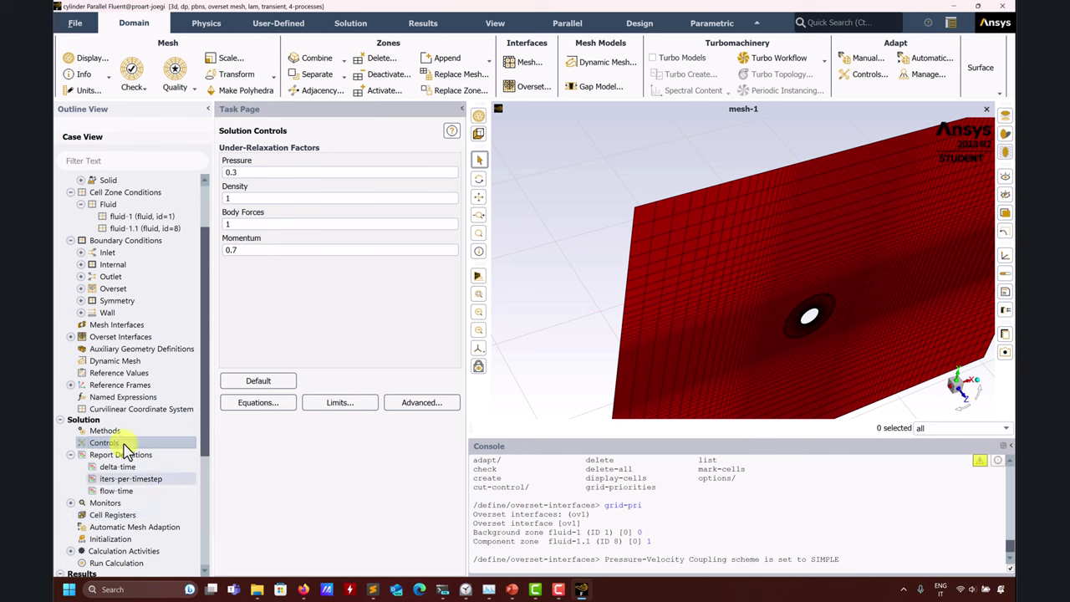
pyautogui.click(70, 454)
pyautogui.scroll(-1, 117, 464)
pyautogui.scroll(-1, 122, 462)
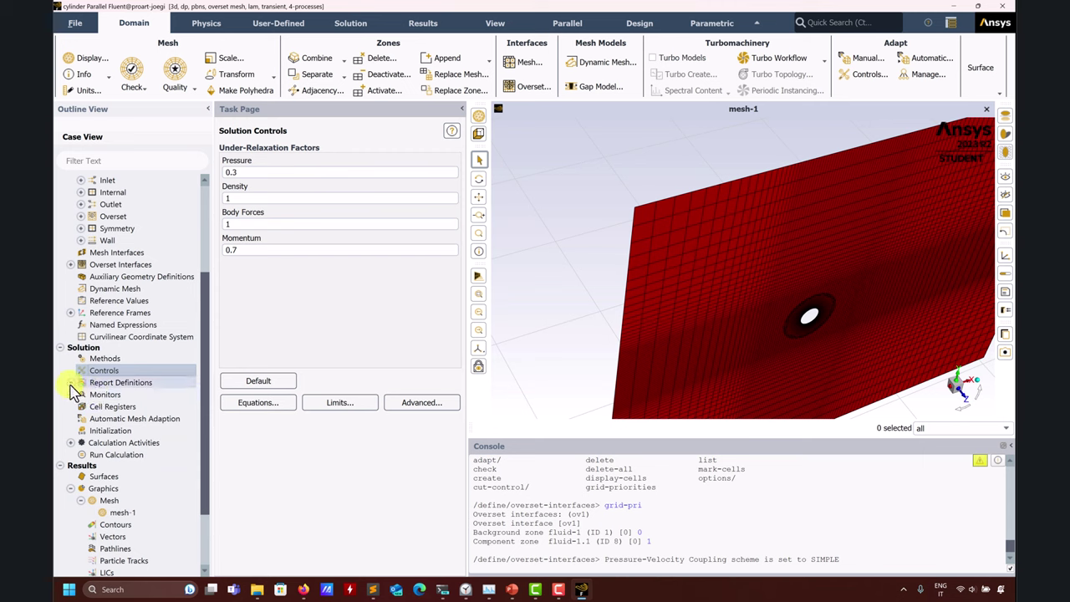
pyautogui.click(71, 395)
pyautogui.click(71, 396)
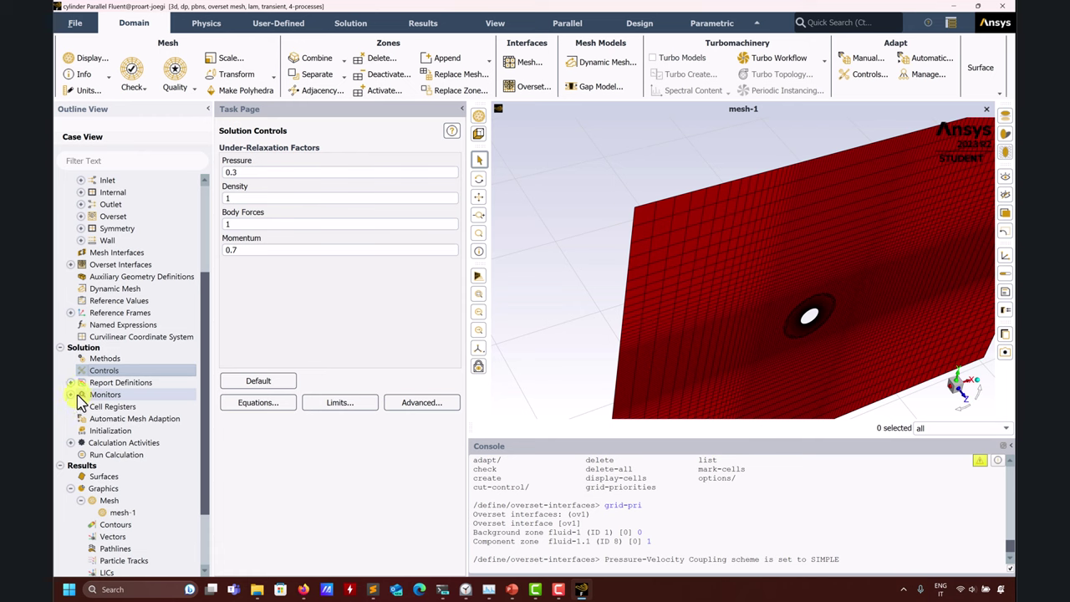
pyautogui.click(71, 395)
pyautogui.doubleClick(114, 406)
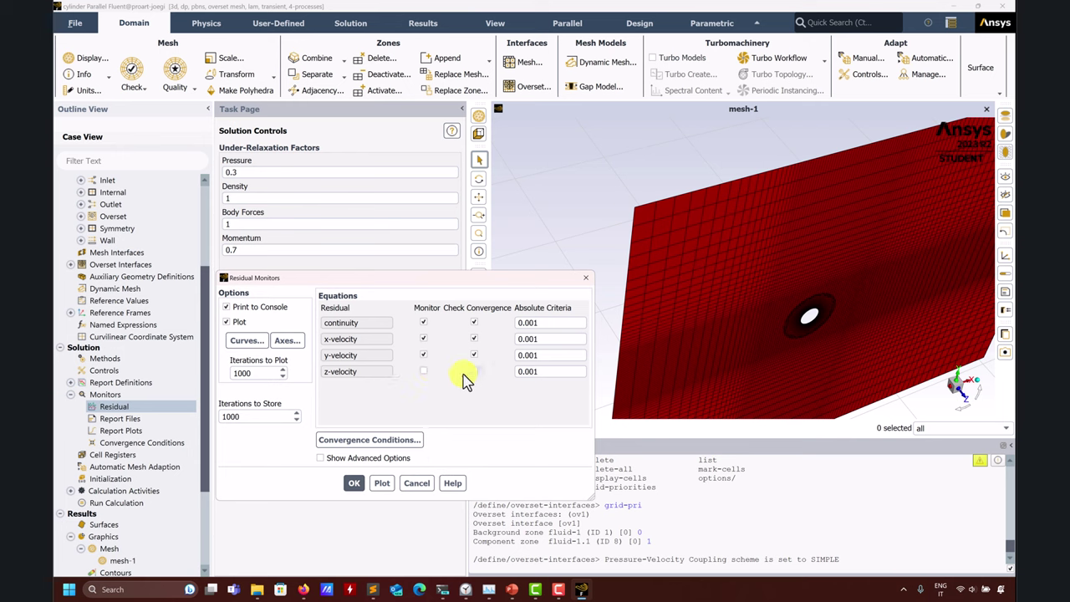
pyautogui.click(354, 482)
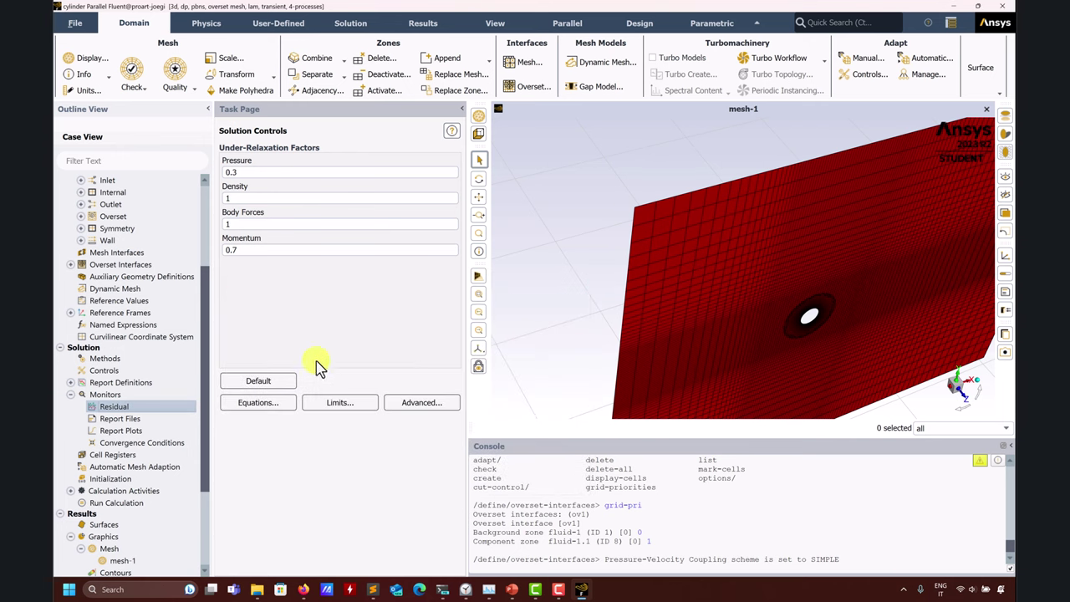
# Initialize the solution with standard initialization, computing the initial values from the inlet and confirming the data discard
pyautogui.click(111, 479)
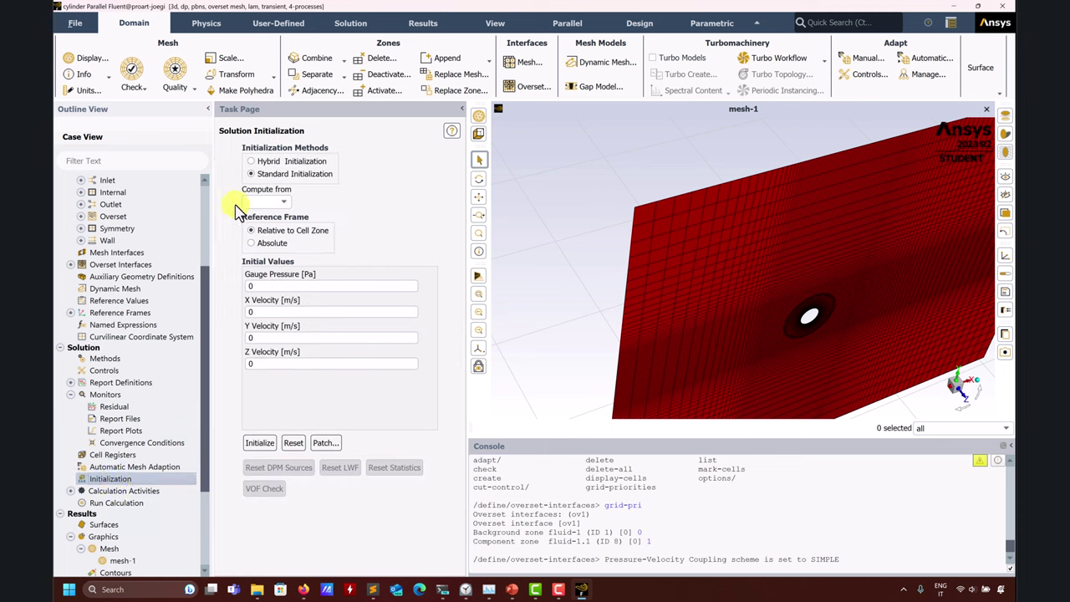
pyautogui.click(287, 203)
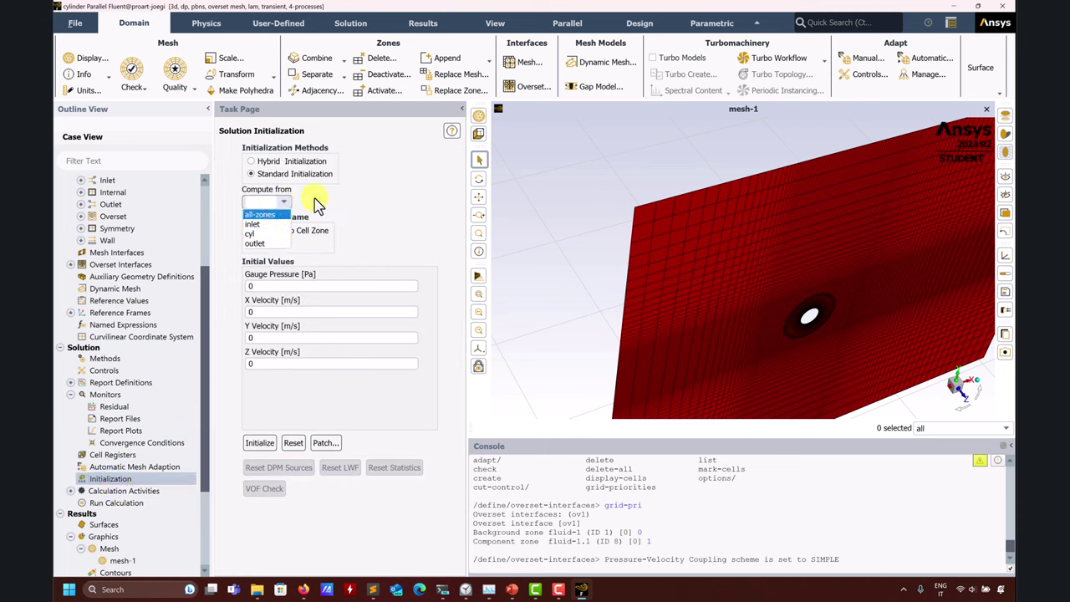
pyautogui.click(253, 224)
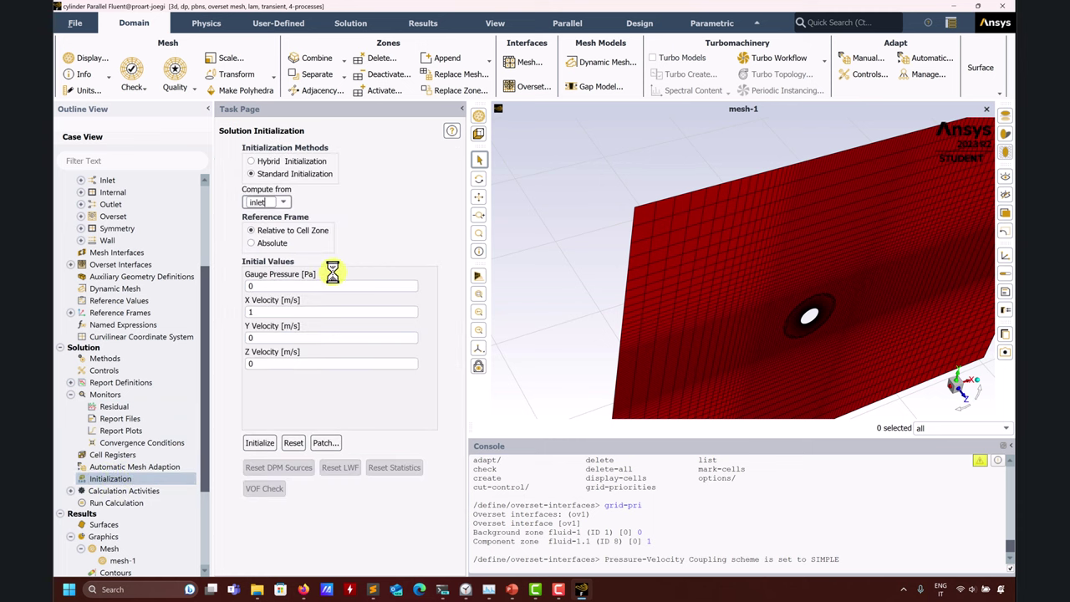
pyautogui.click(259, 442)
pyautogui.click(579, 314)
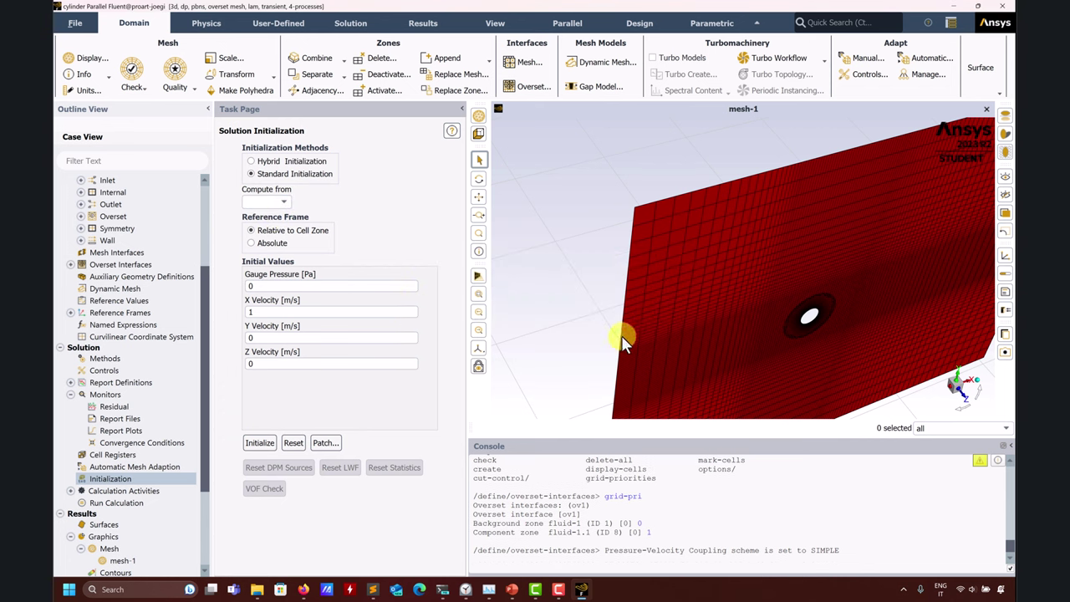
# Examine the displayed mesh around the cylinder and across the whole background domain
pyautogui.moveTo(707, 318); pyautogui.dragTo(660, 261)
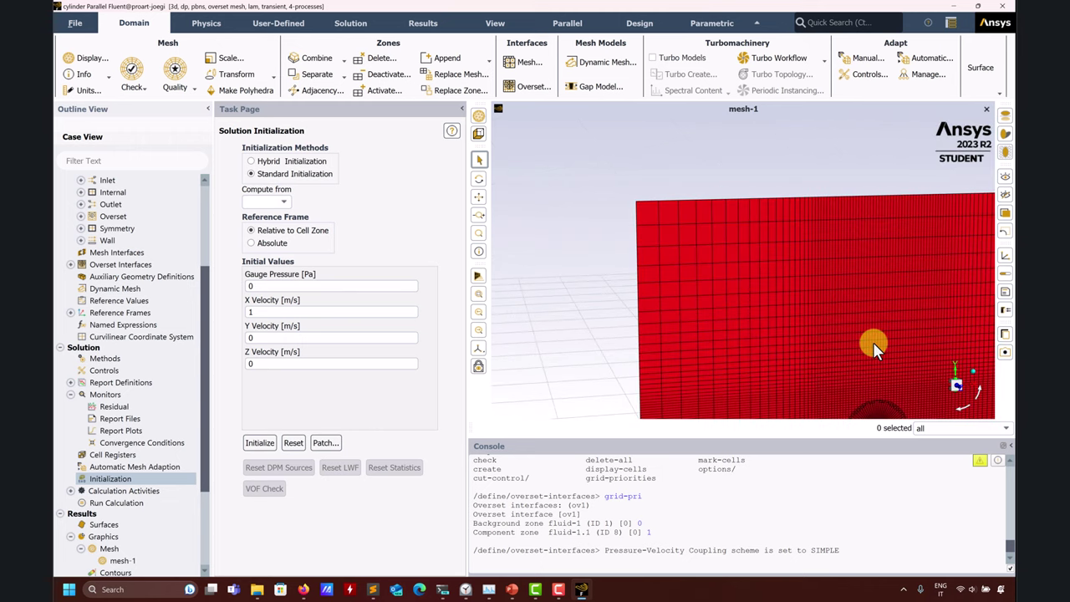
pyautogui.moveTo(873, 342); pyautogui.dragTo(804, 340)
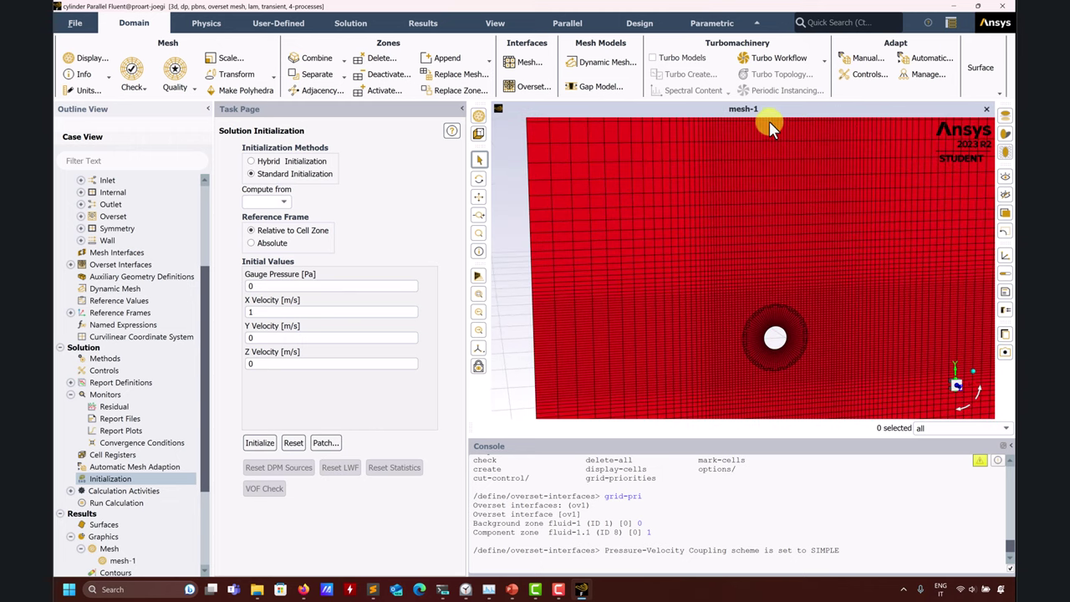
pyautogui.moveTo(781, 395); pyautogui.dragTo(713, 330)
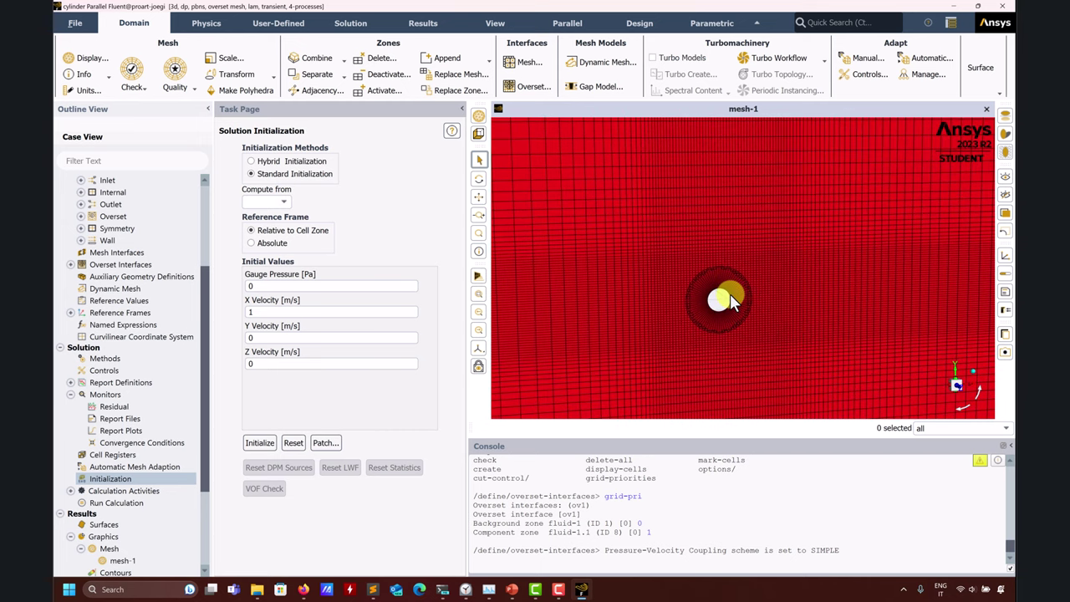
pyautogui.scroll(-3, 730, 293)
pyautogui.scroll(2, 736, 311)
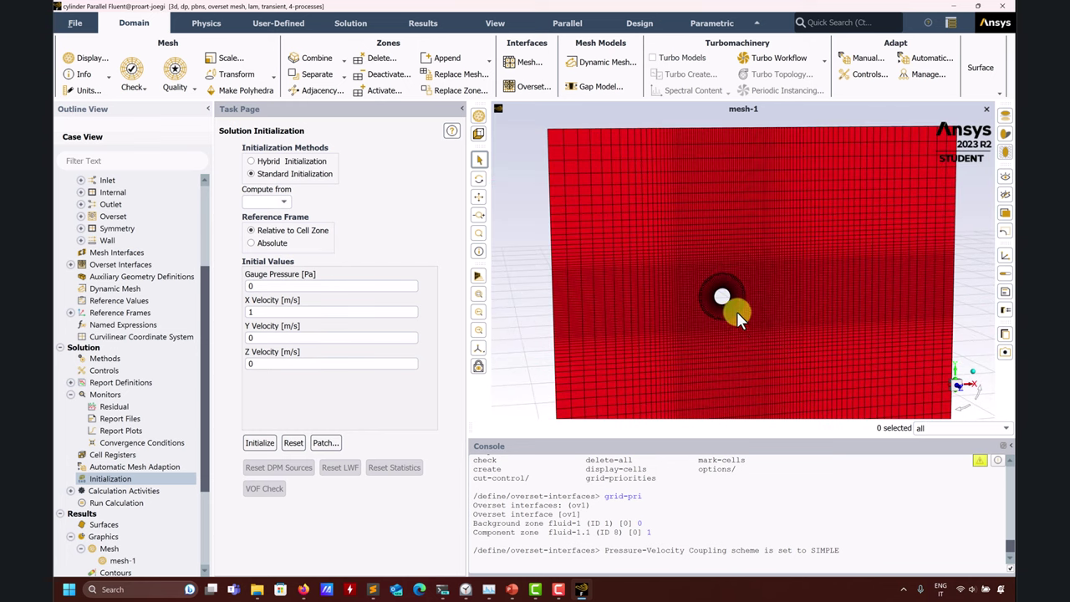
pyautogui.scroll(-3, 743, 322)
pyautogui.scroll(3, 742, 322)
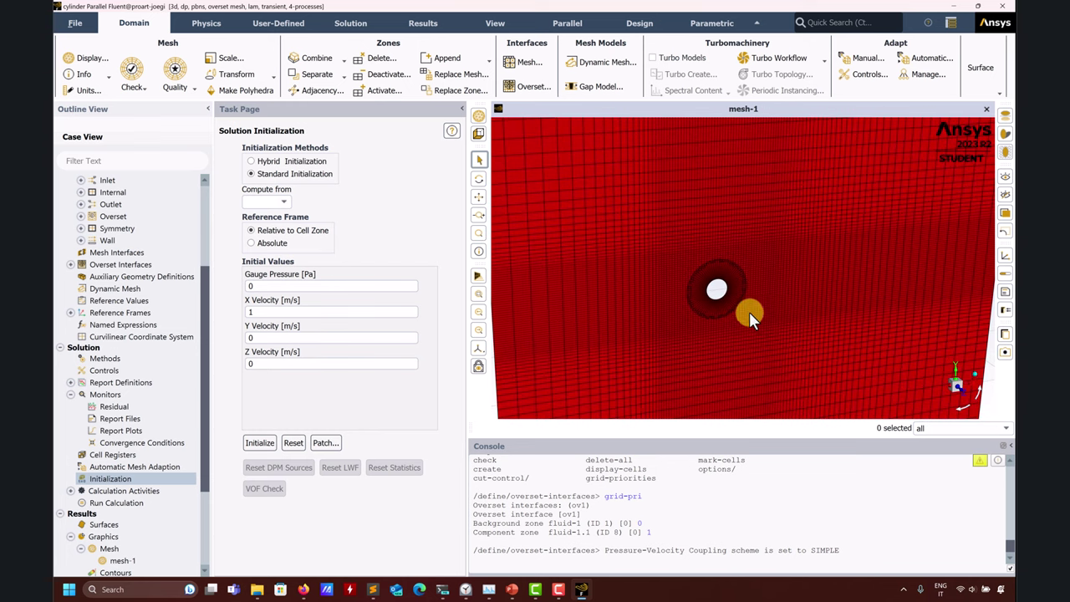
pyautogui.scroll(-2, 719, 288)
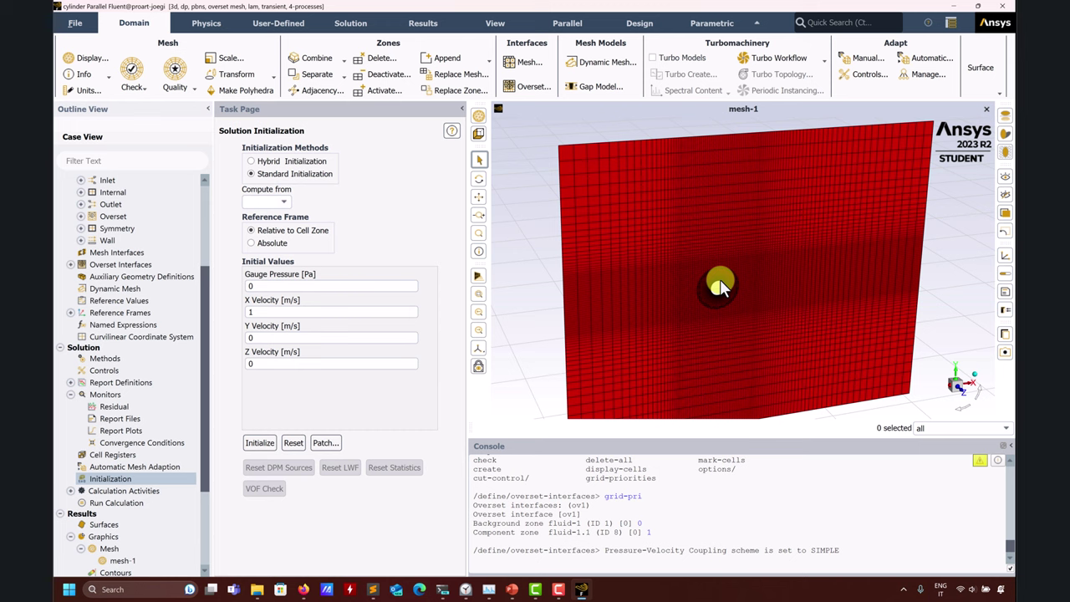
pyautogui.scroll(-1, 717, 284)
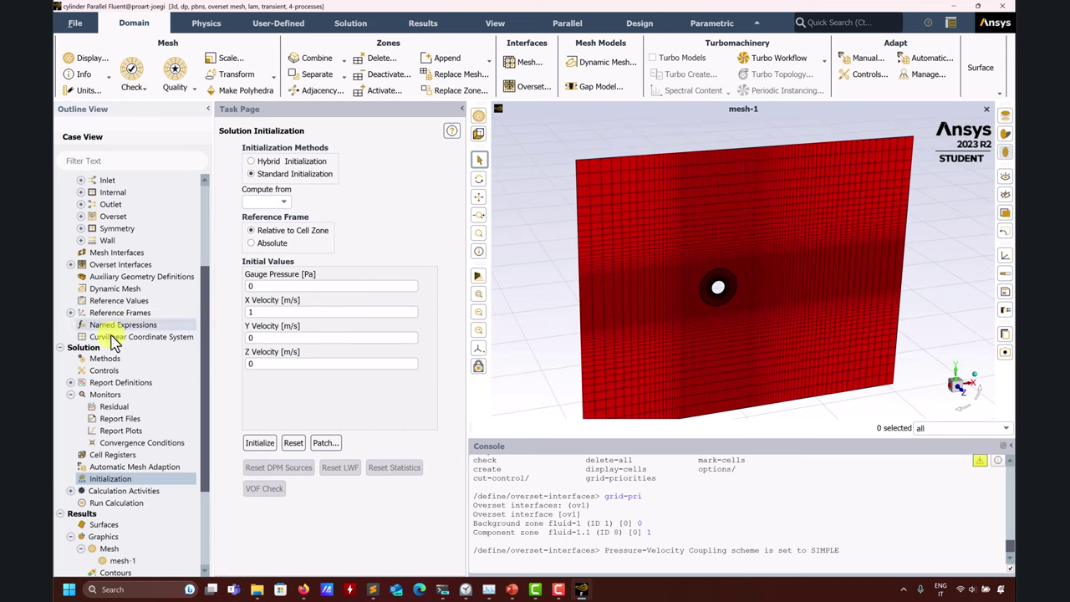
# Start a new region cell register and limit its hex to X 0 to 100 m and Y -100 to 100 m
pyautogui.doubleClick(111, 454)
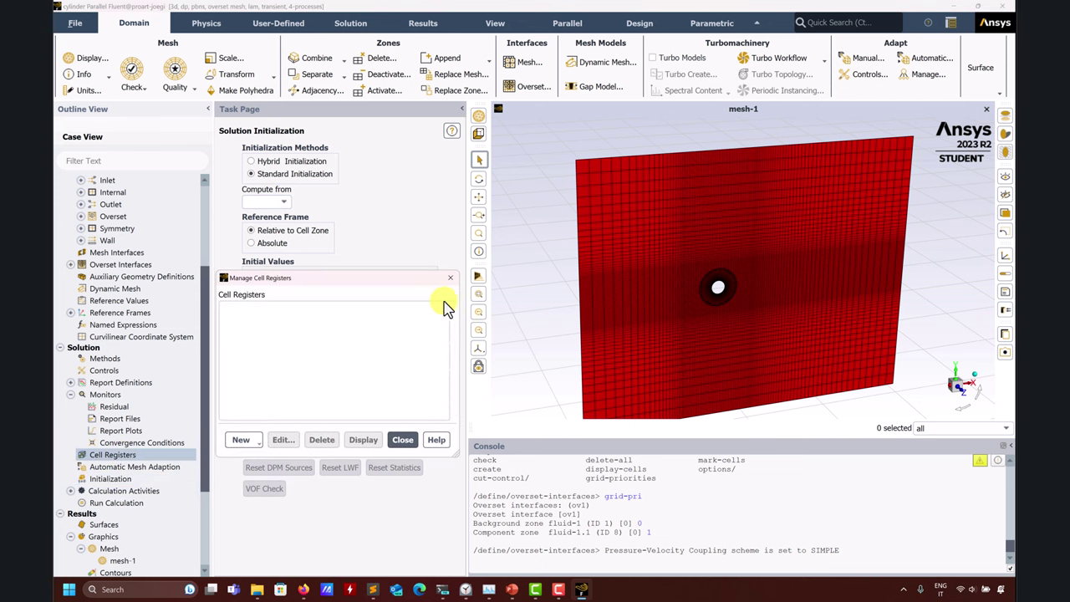
pyautogui.click(240, 440)
pyautogui.click(251, 465)
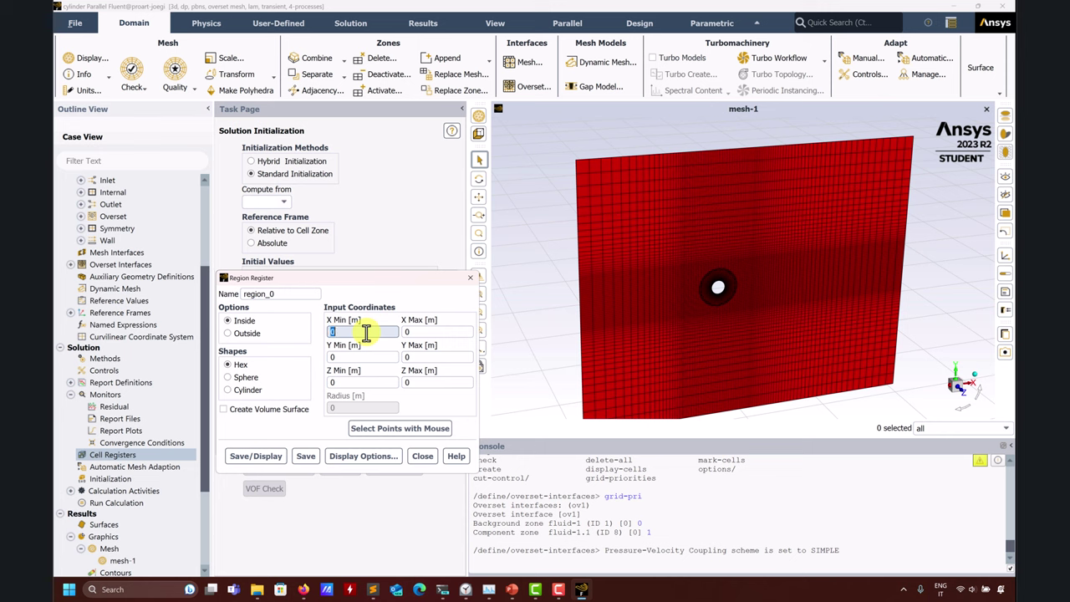
pyautogui.click(430, 332)
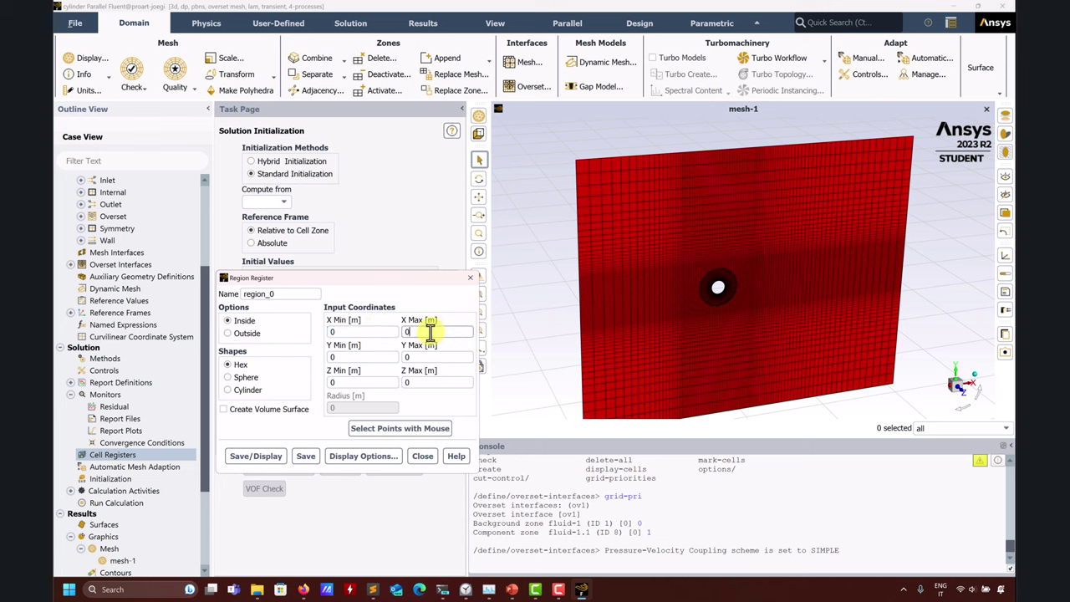
pyautogui.click(344, 358)
pyautogui.write('-100')
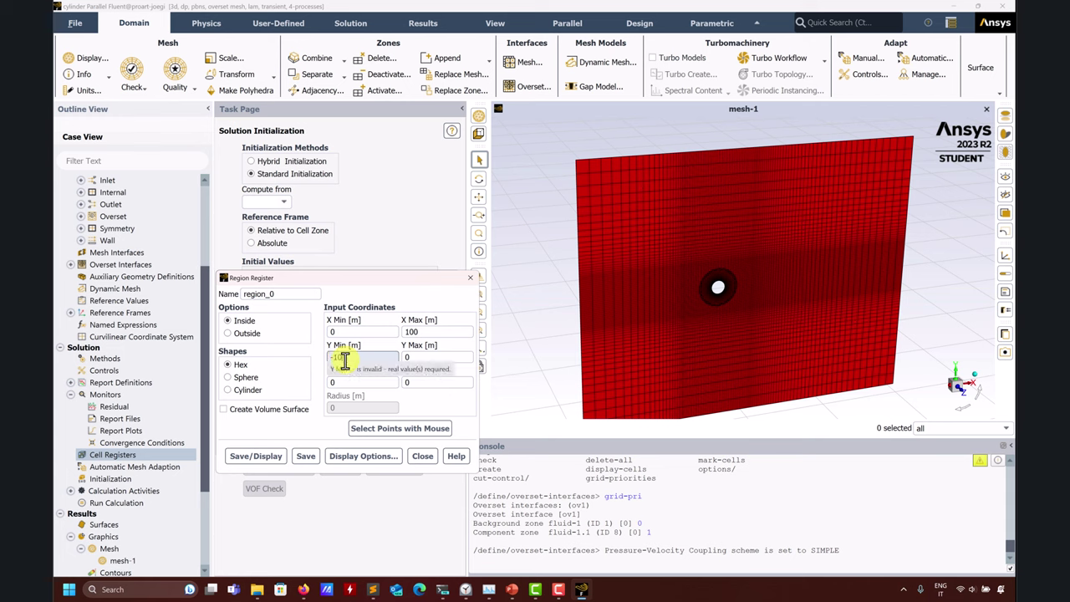
pyautogui.click(416, 358)
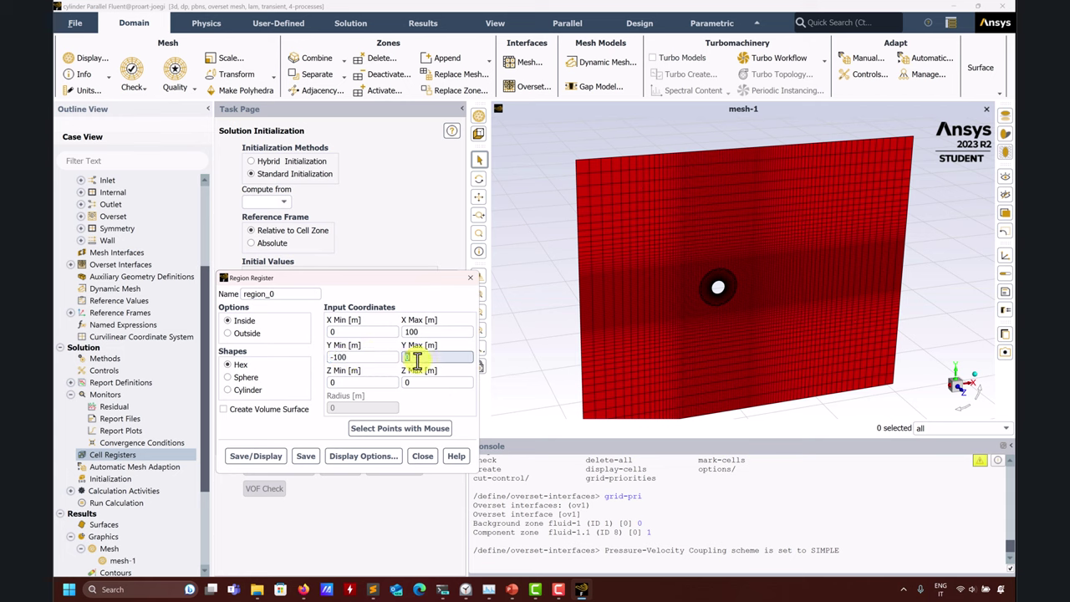
pyautogui.write('100')
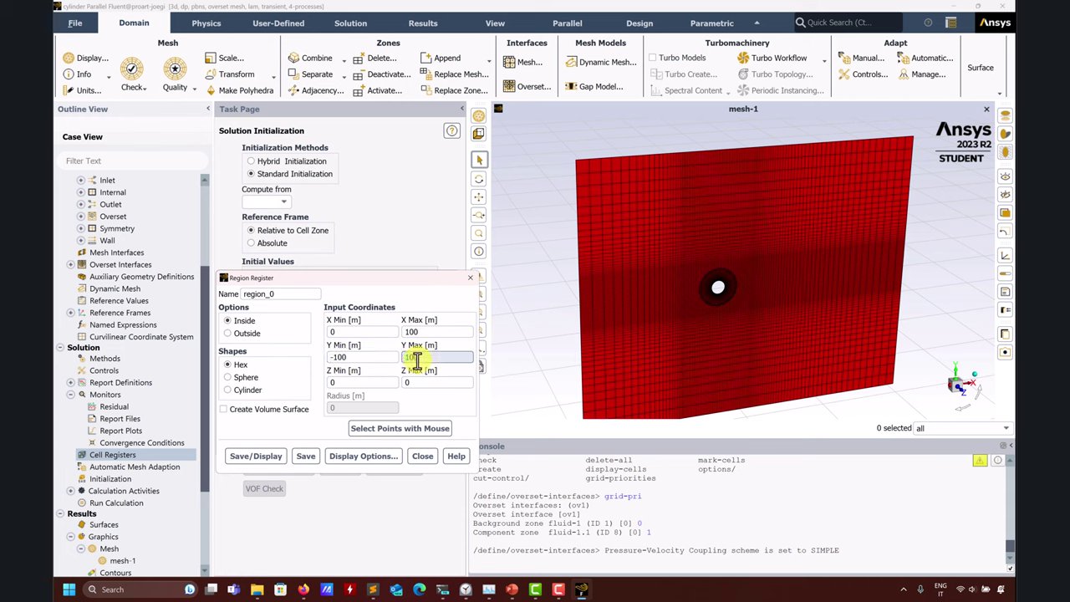
# Set the region_0 hex limits in Z to -100 and 100 m, and save and display the register
pyautogui.click(342, 382)
pyautogui.write('-100')
pyautogui.click(422, 383)
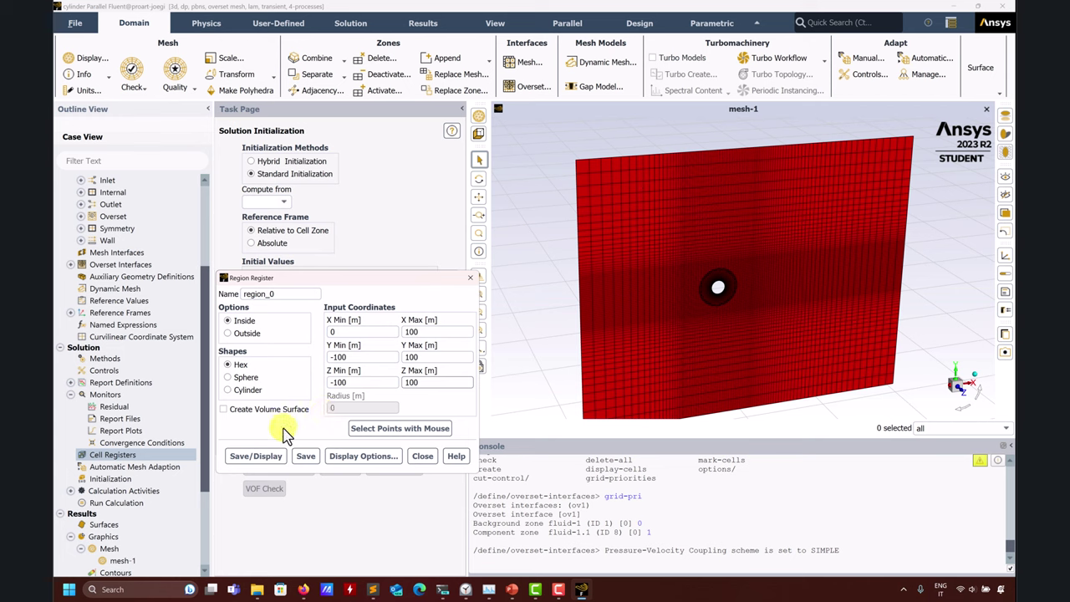
pyautogui.click(266, 454)
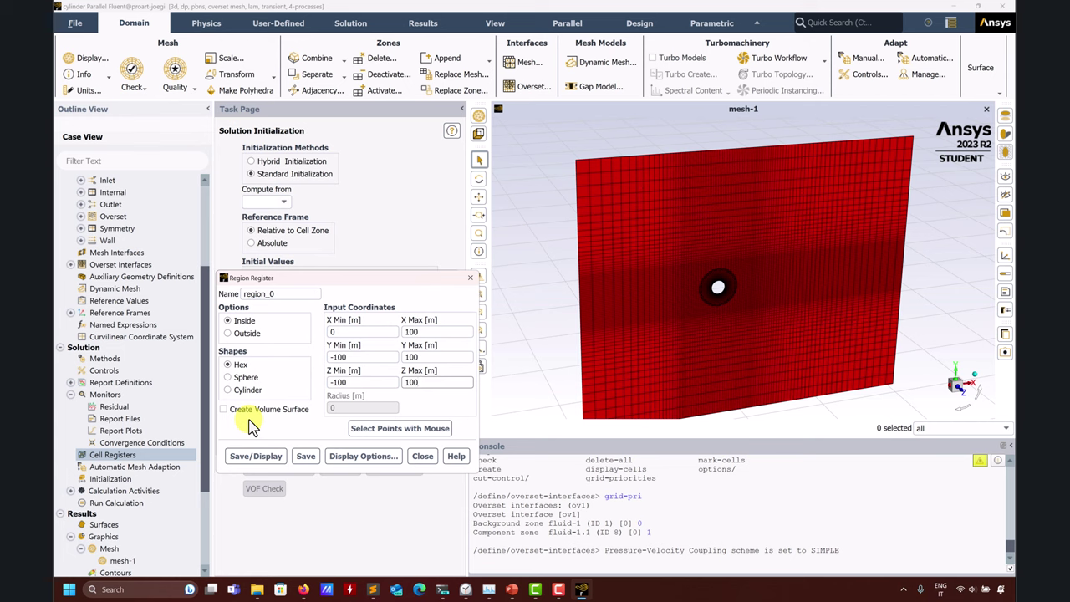
pyautogui.click(260, 458)
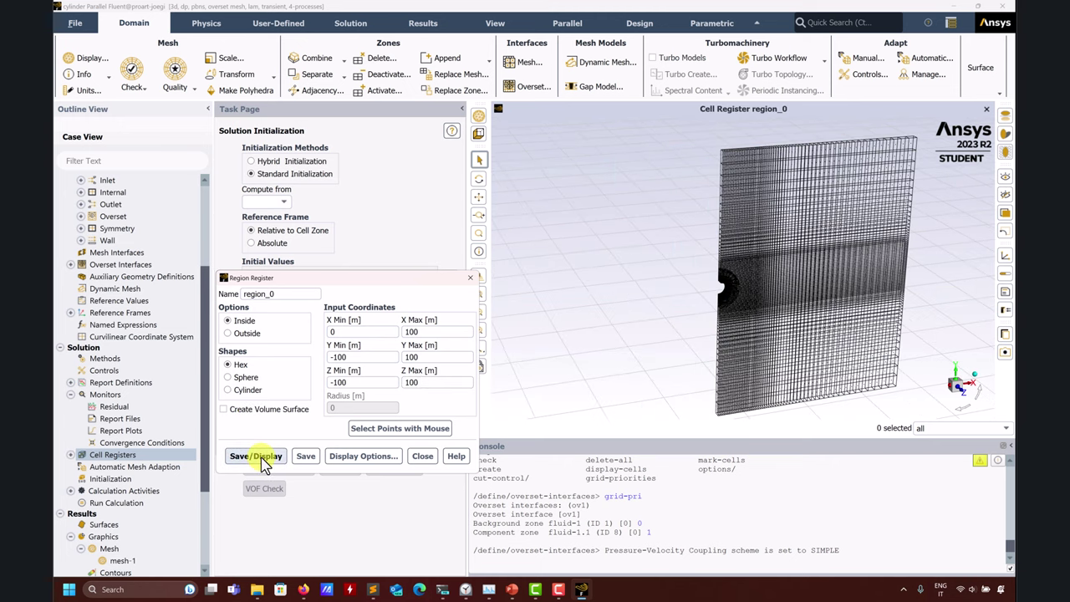
# Inspect the marked cells of region_0 and its entry under the cell registers, and close the register dialogs
pyautogui.moveTo(862, 282); pyautogui.dragTo(808, 209)
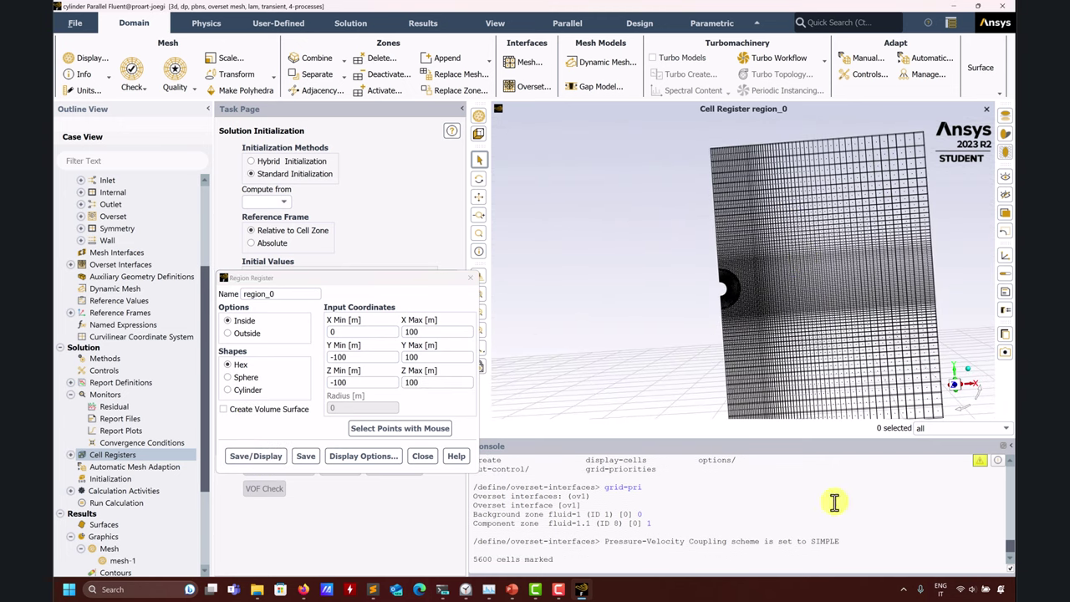
pyautogui.click(71, 455)
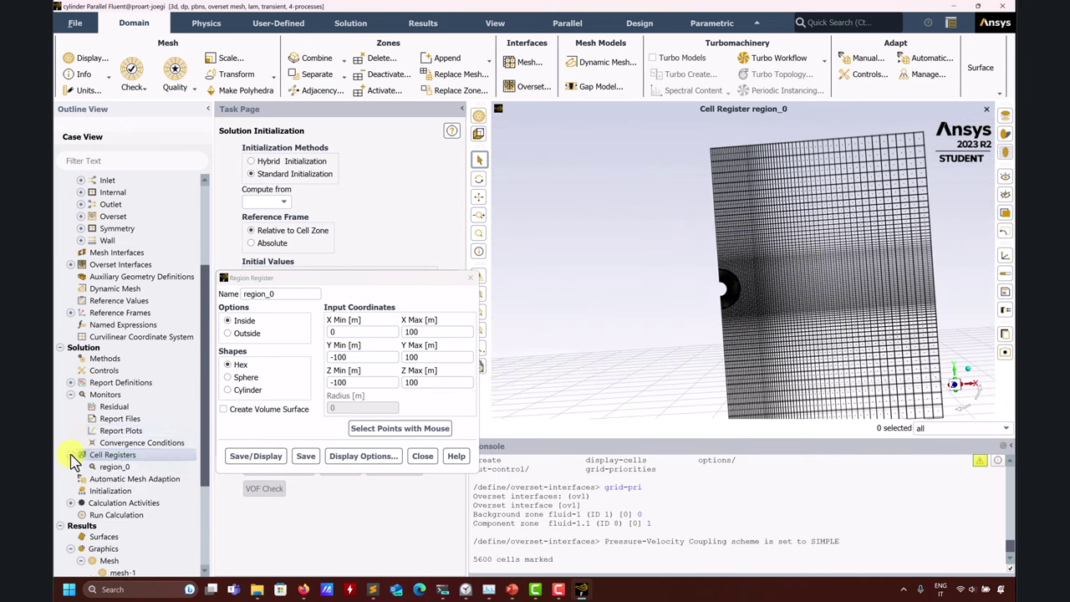
pyautogui.click(422, 455)
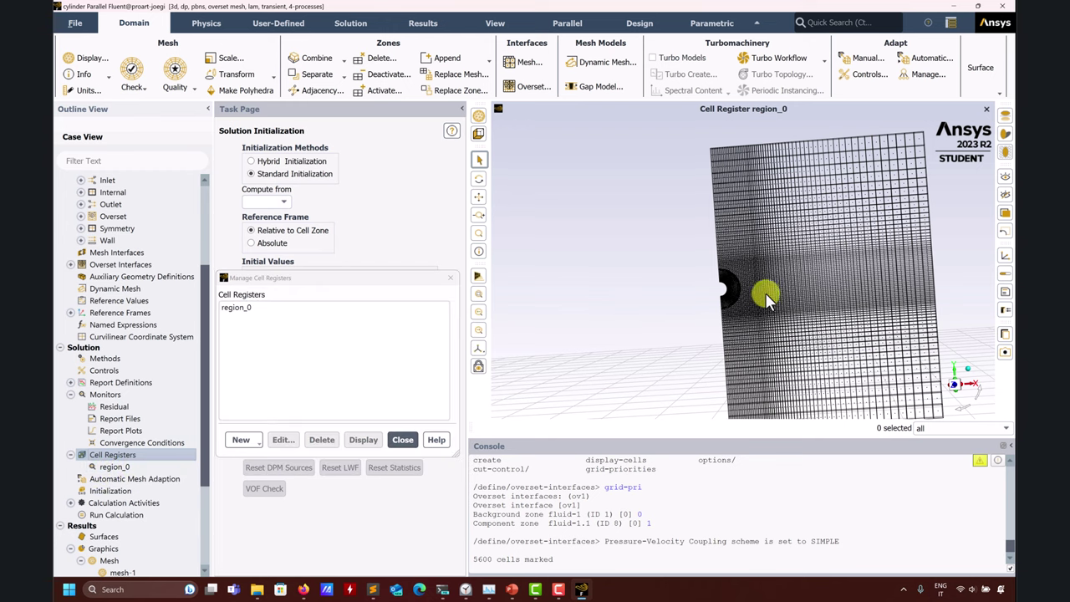
pyautogui.moveTo(764, 292); pyautogui.dragTo(733, 307)
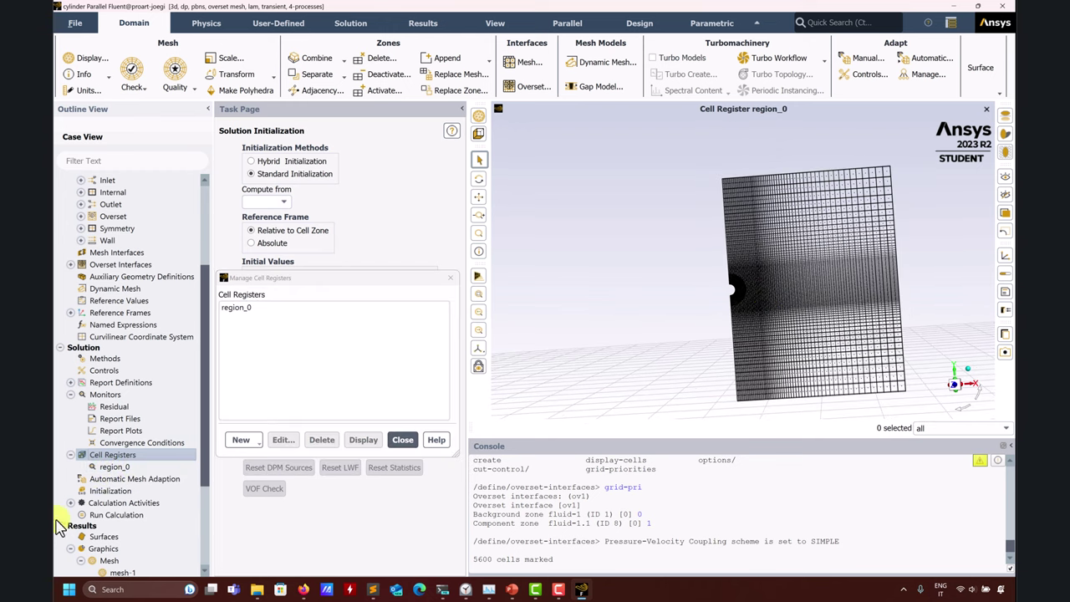
pyautogui.click(450, 277)
# Reinitialize the solution with an X velocity of 1 m/s, discarding the current unsaved data
pyautogui.scroll(-2, 100, 456)
pyautogui.click(117, 419)
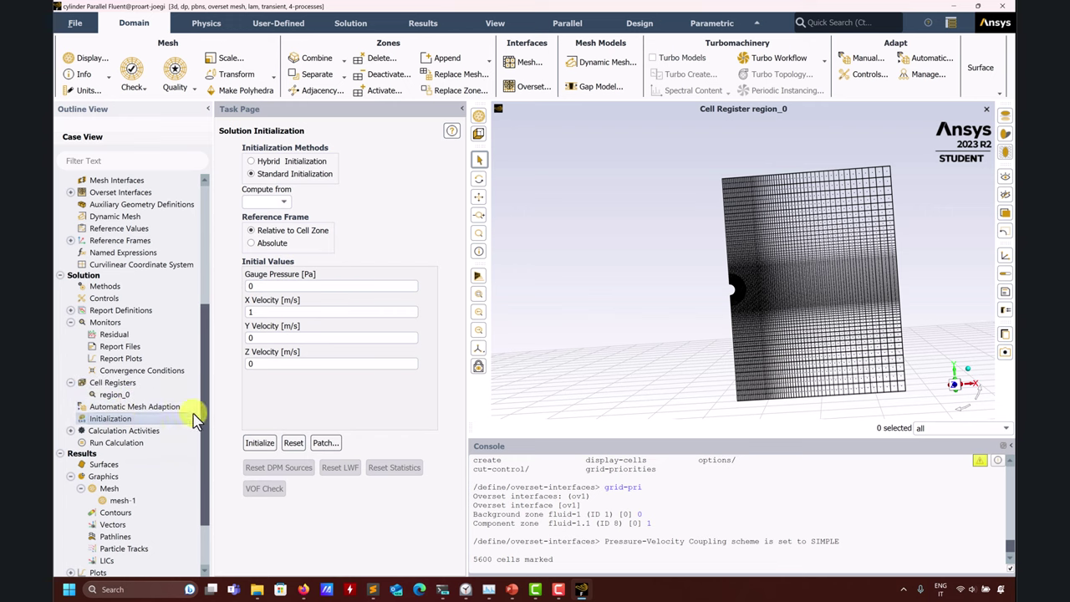
pyautogui.click(266, 445)
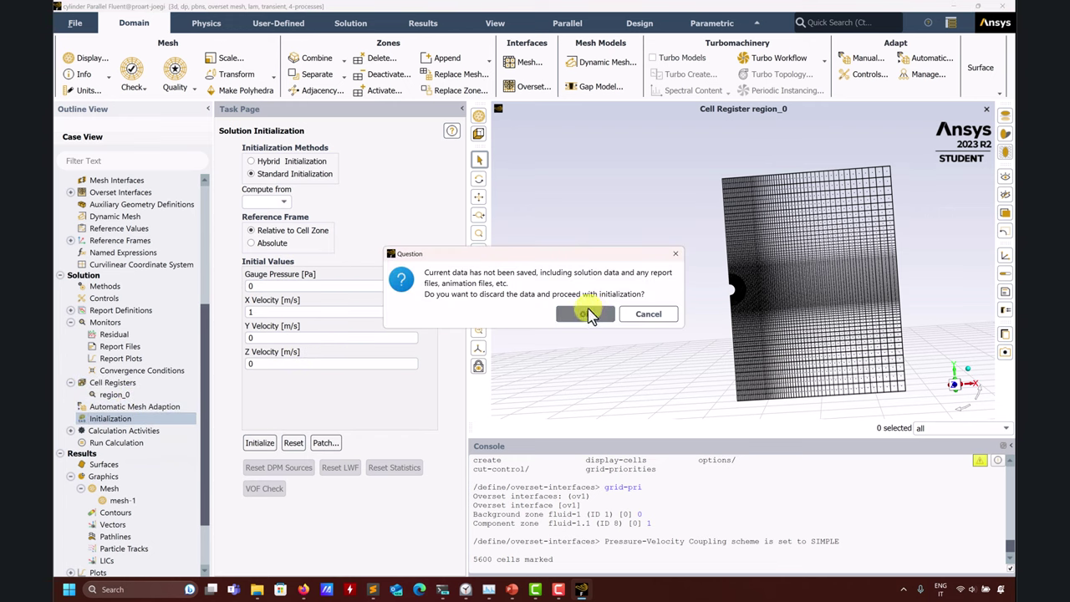
pyautogui.click(593, 312)
pyautogui.write('1')
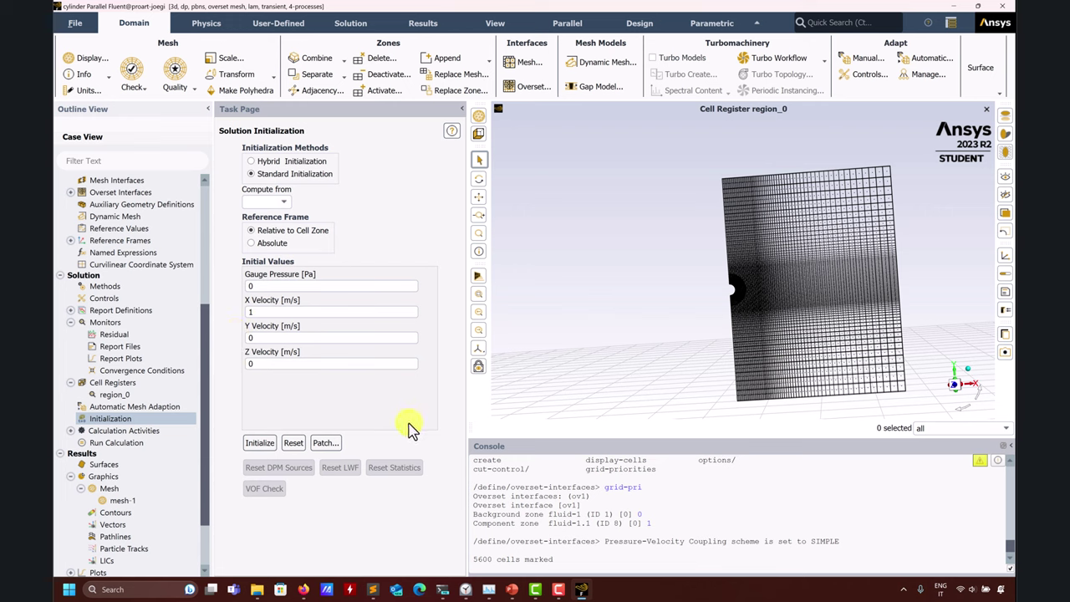
# Patch the X velocity in the region_0 register with 0.98 m/s
pyautogui.click(338, 439)
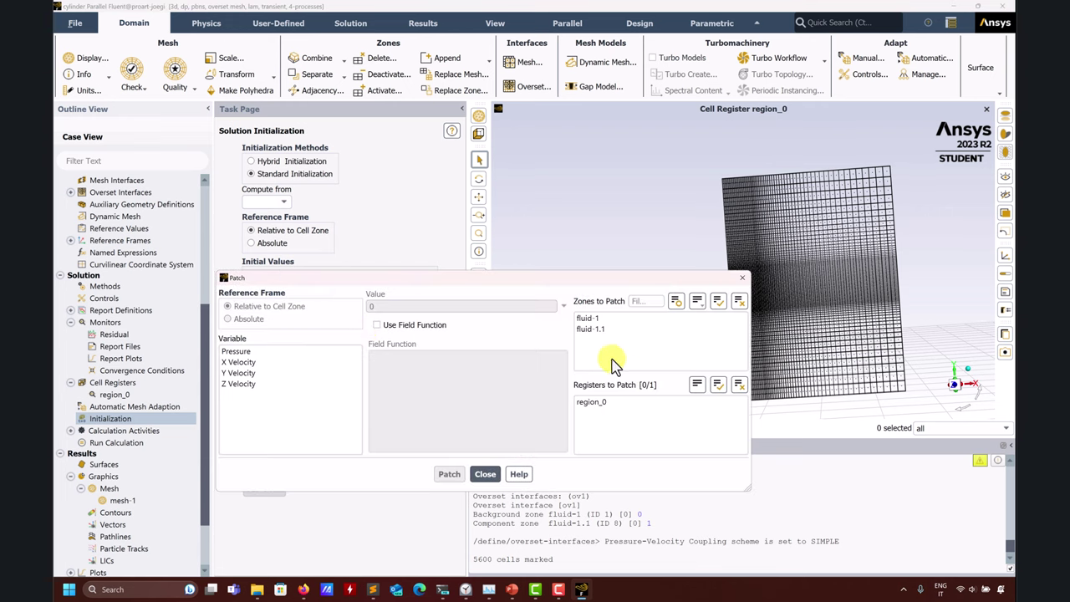
pyautogui.click(591, 405)
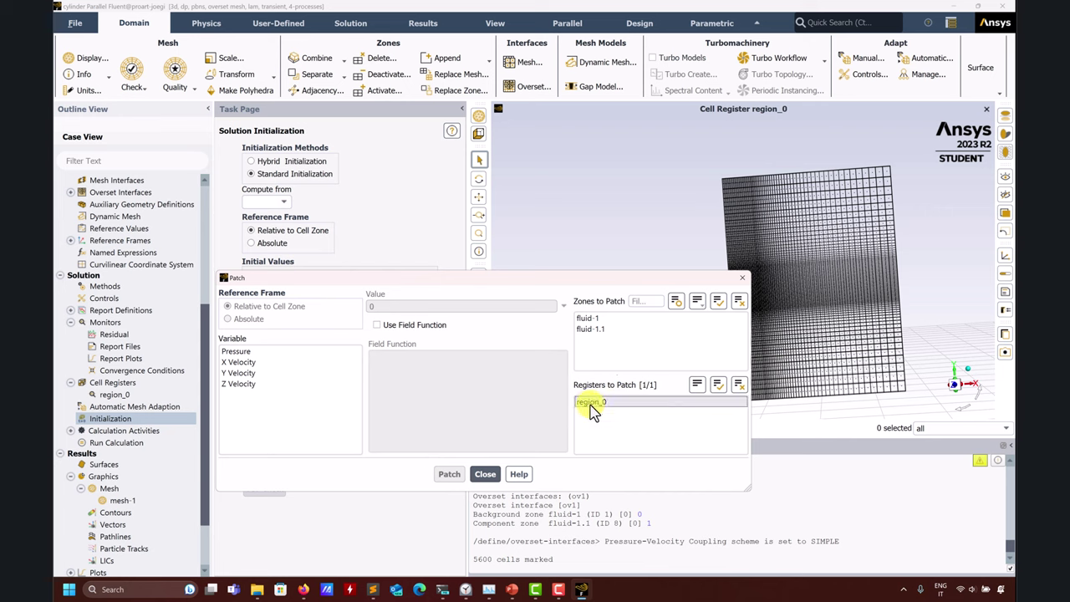
pyautogui.click(238, 362)
pyautogui.click(418, 314)
pyautogui.click(416, 306)
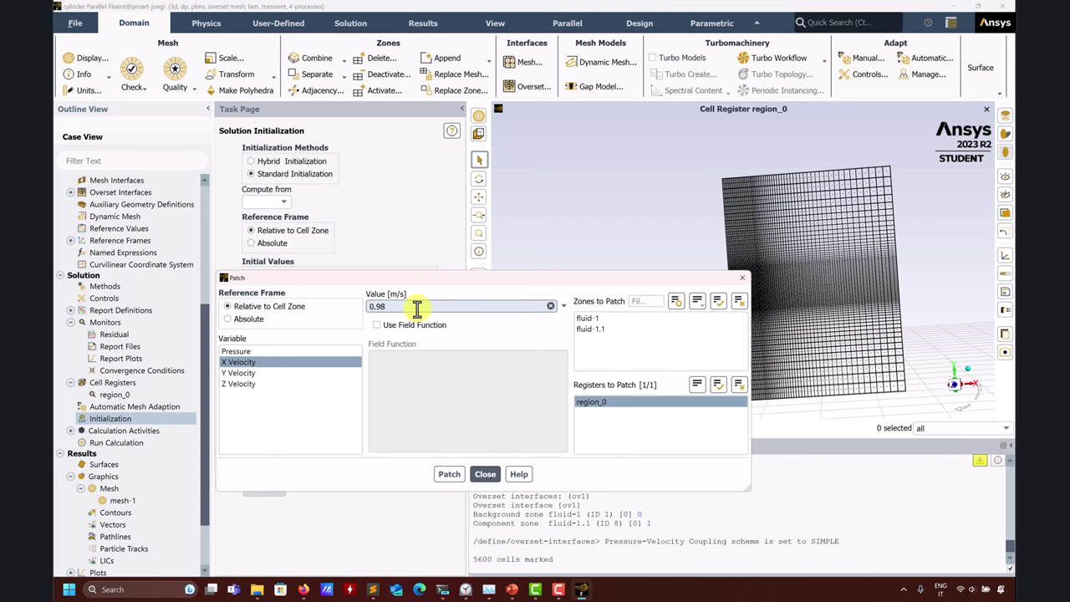
pyautogui.write('.98')
pyautogui.click(449, 474)
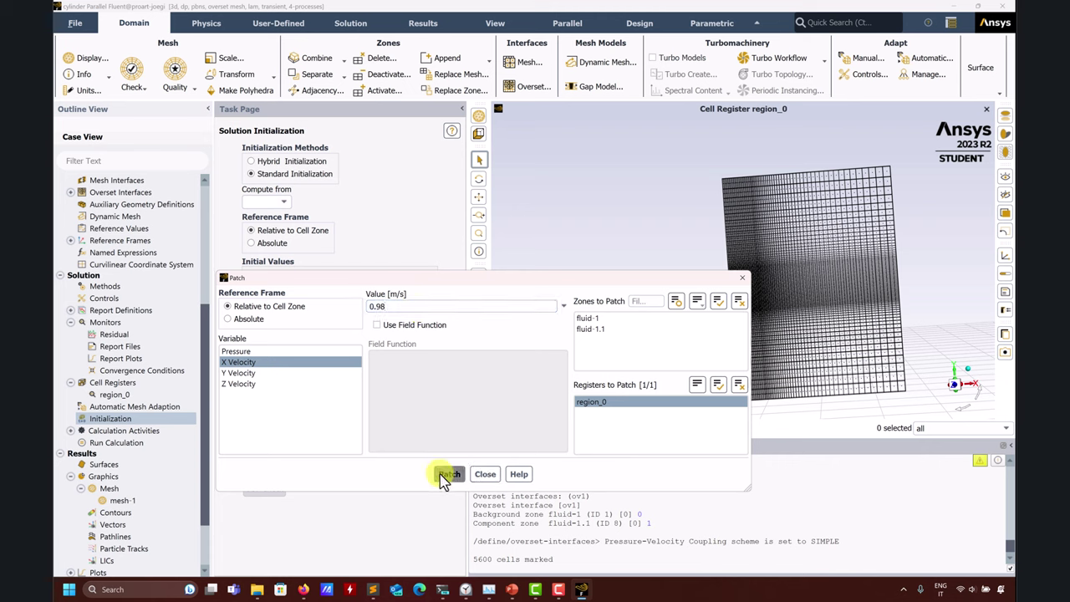
# Patch region_0 with a small positive Y velocity and close the patch dialog
pyautogui.click(234, 373)
pyautogui.click(395, 306)
pyautogui.write('.')
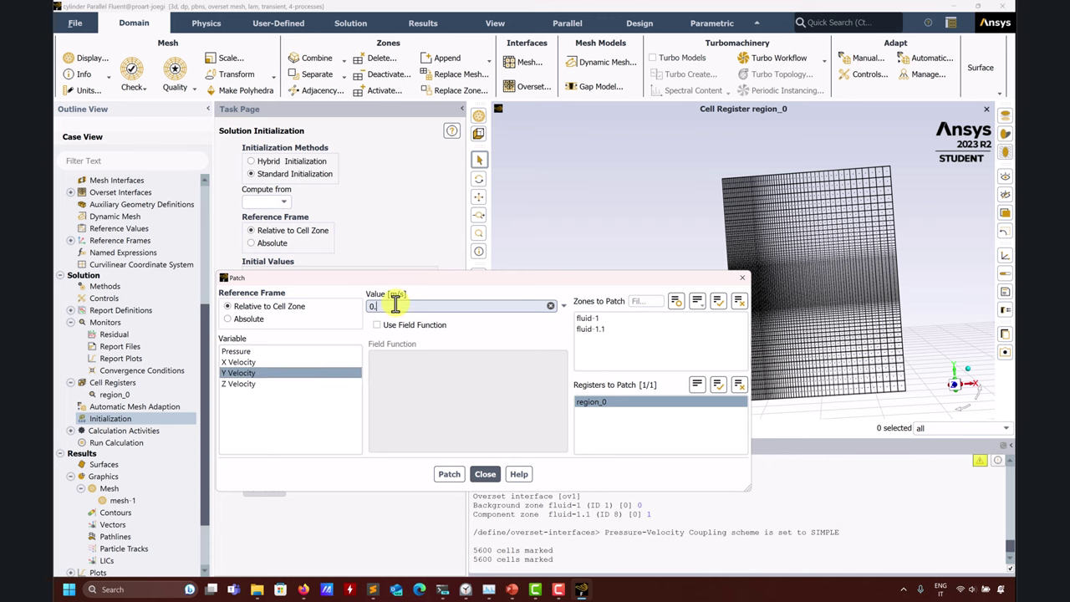
pyautogui.write('01')
pyautogui.click(448, 474)
pyautogui.click(483, 474)
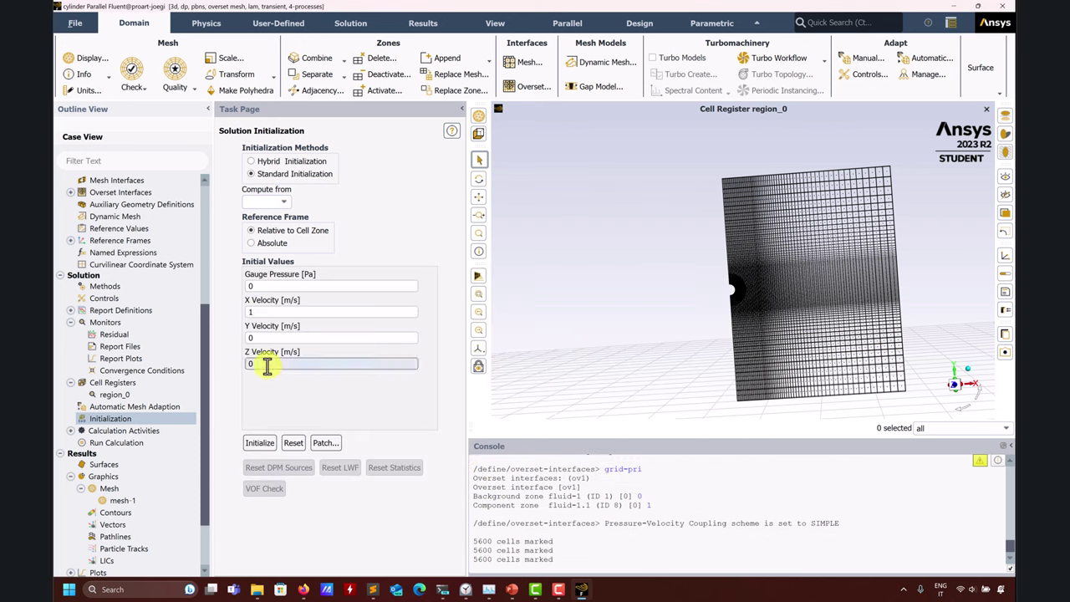
# Create the vector plot vector-1 of velocity, colored by velocity magnitude, on the back surface and examine the vectors around the cylinder
pyautogui.doubleClick(116, 524)
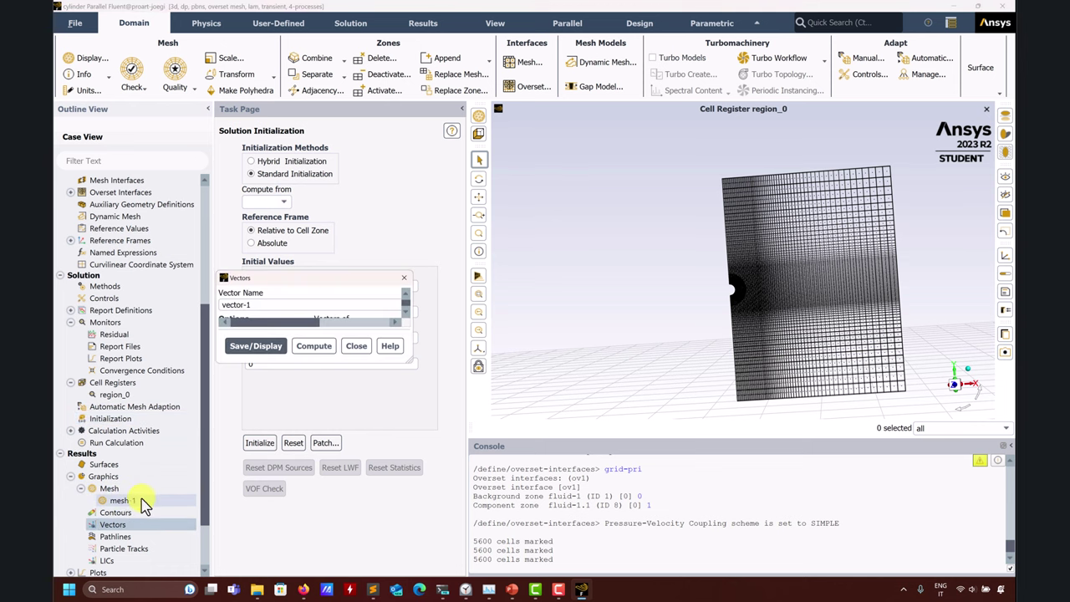
pyautogui.click(512, 304)
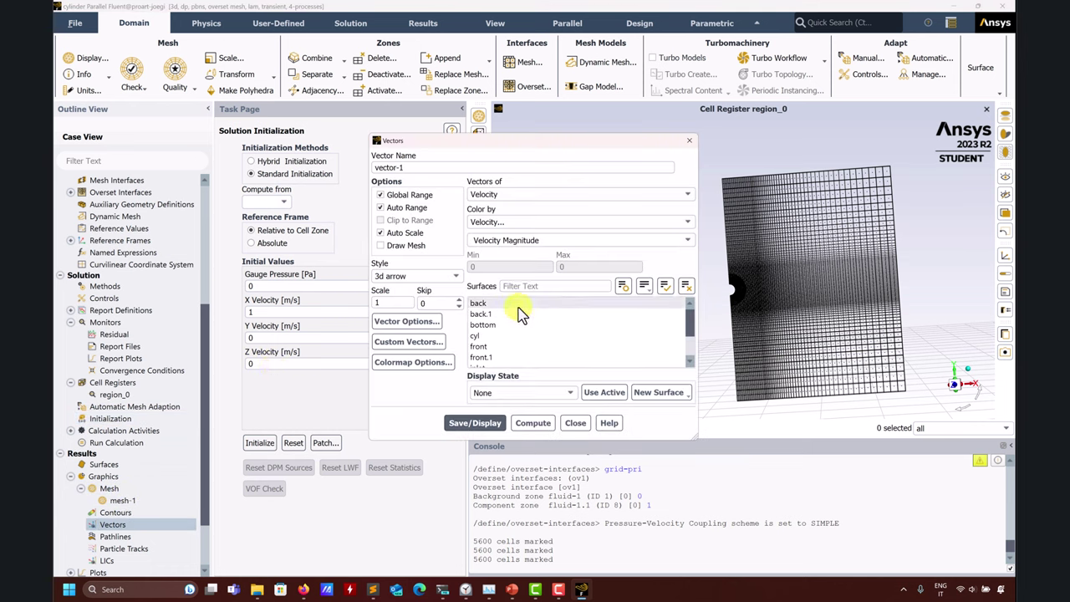
pyautogui.click(464, 423)
pyautogui.moveTo(611, 140); pyautogui.dragTo(448, 137)
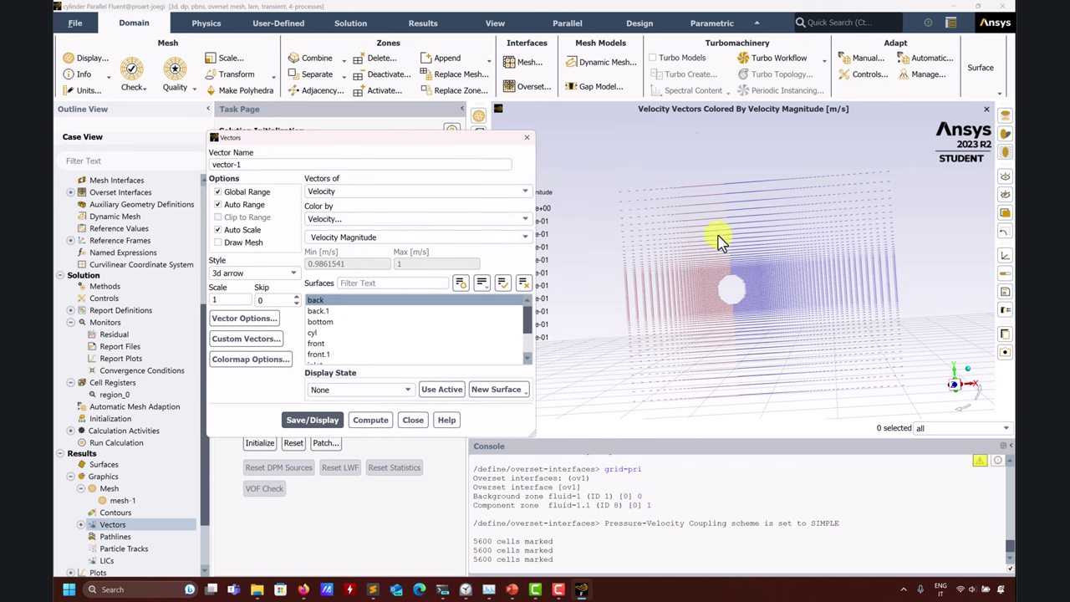
pyautogui.scroll(5, 757, 247)
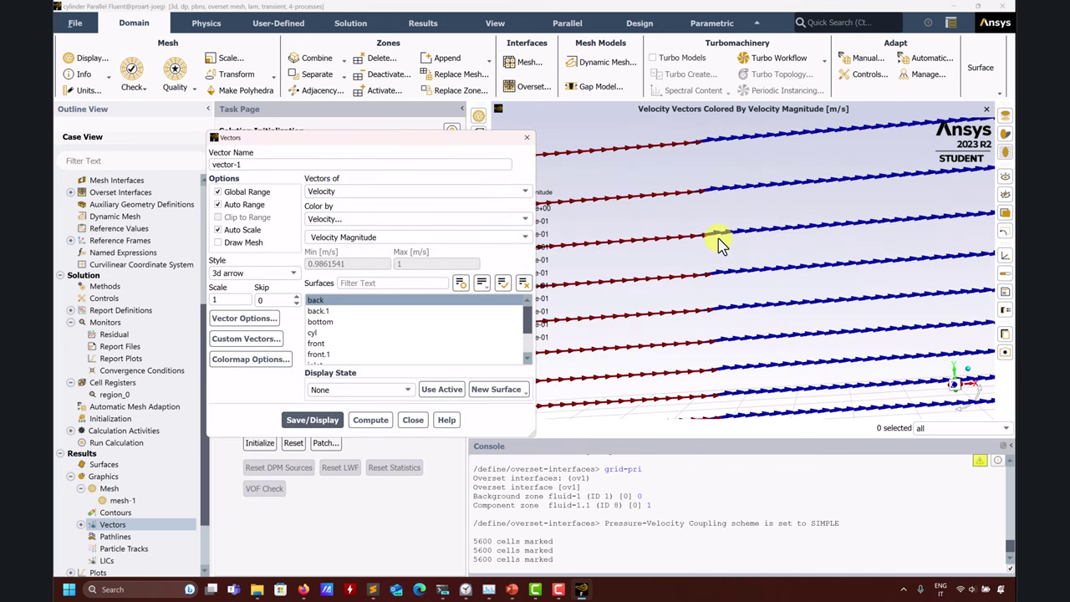
pyautogui.scroll(-5, 750, 267)
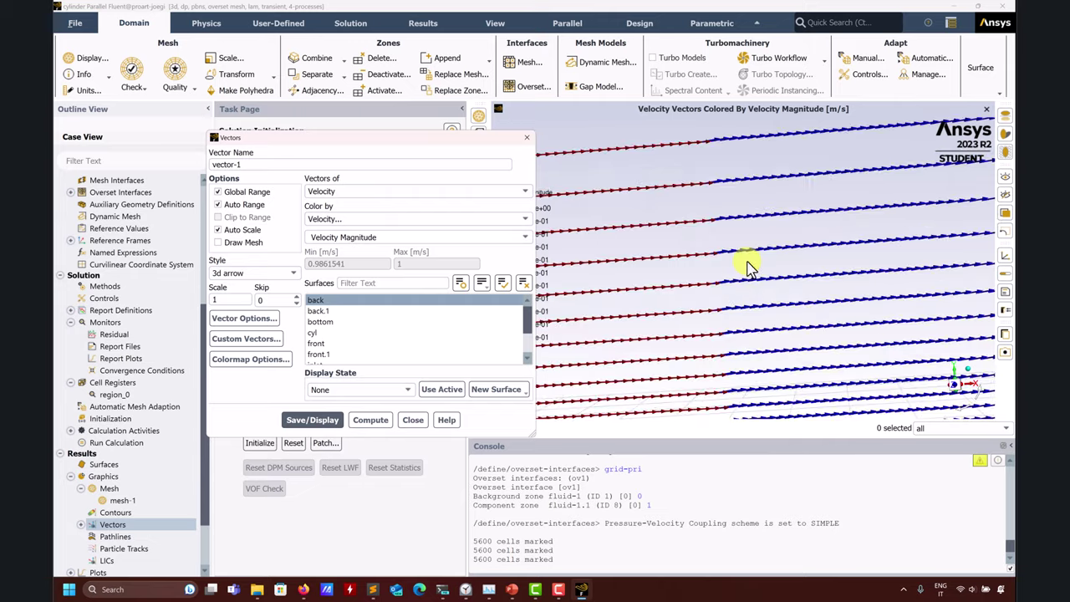
pyautogui.moveTo(747, 281); pyautogui.dragTo(728, 346)
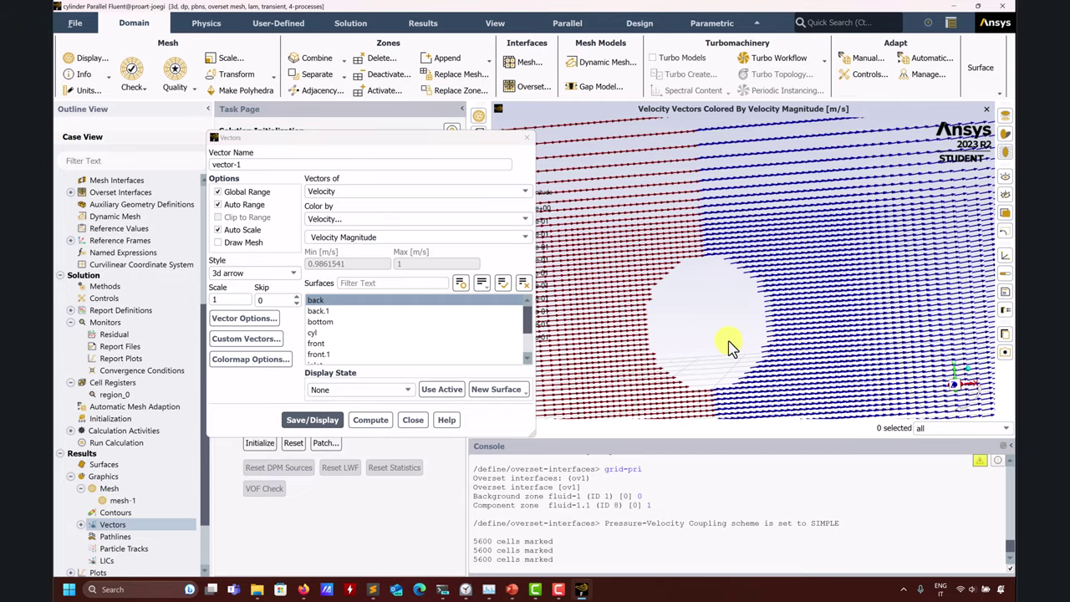
# Add the back.1 surface to vector-1, redisplay the vectors around the cylinder, and close the vector settings
pyautogui.click(316, 310)
pyautogui.click(311, 420)
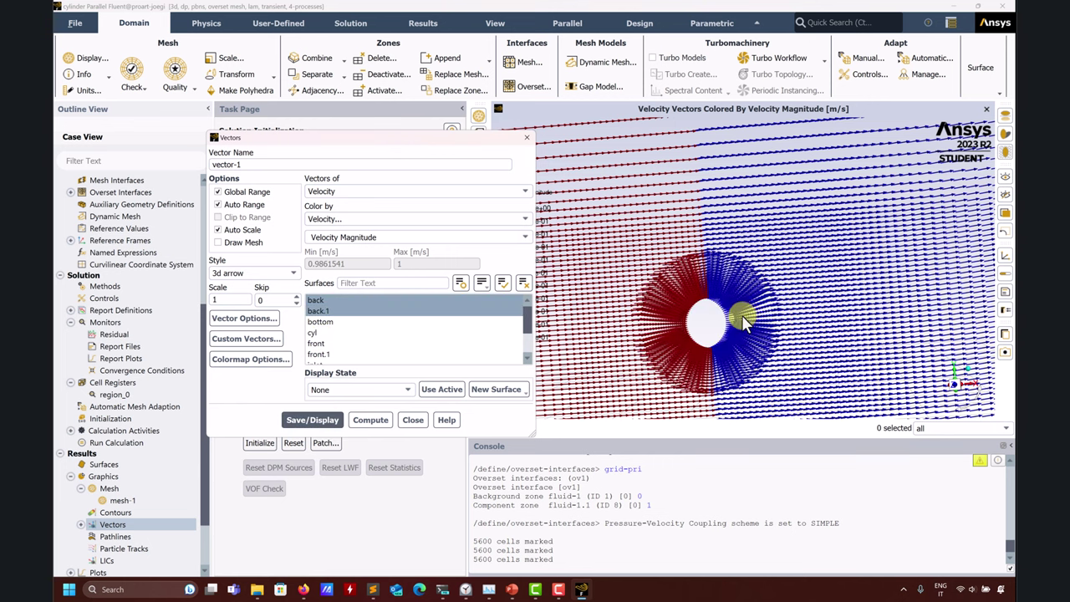
pyautogui.moveTo(741, 314); pyautogui.dragTo(596, 340)
pyautogui.click(420, 421)
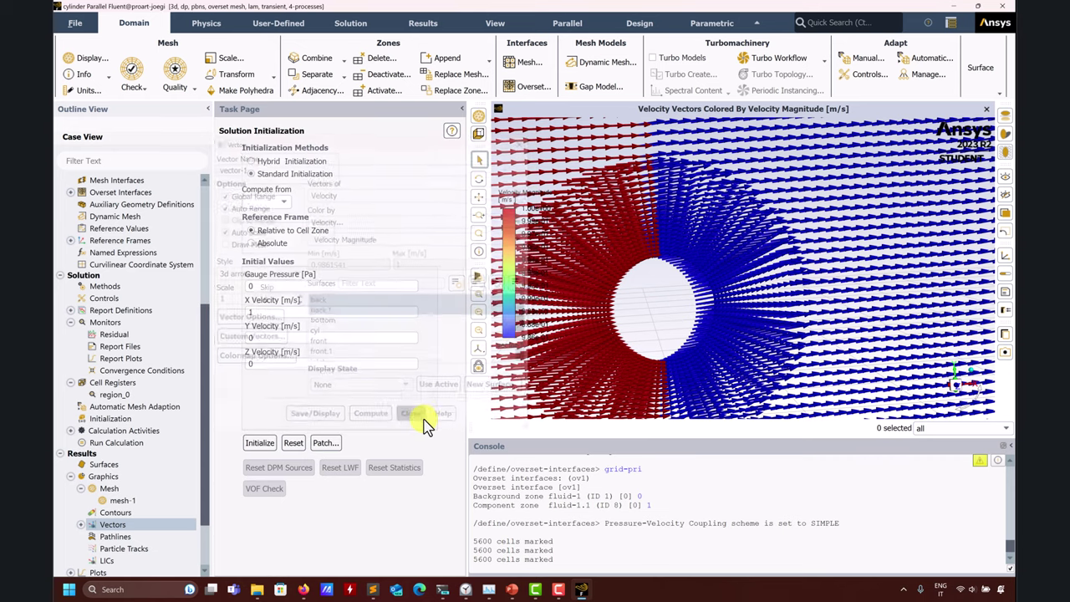
# Open the run calculation settings, and read the case file oversetcase.cas.h5 in place of the current case
pyautogui.click(105, 443)
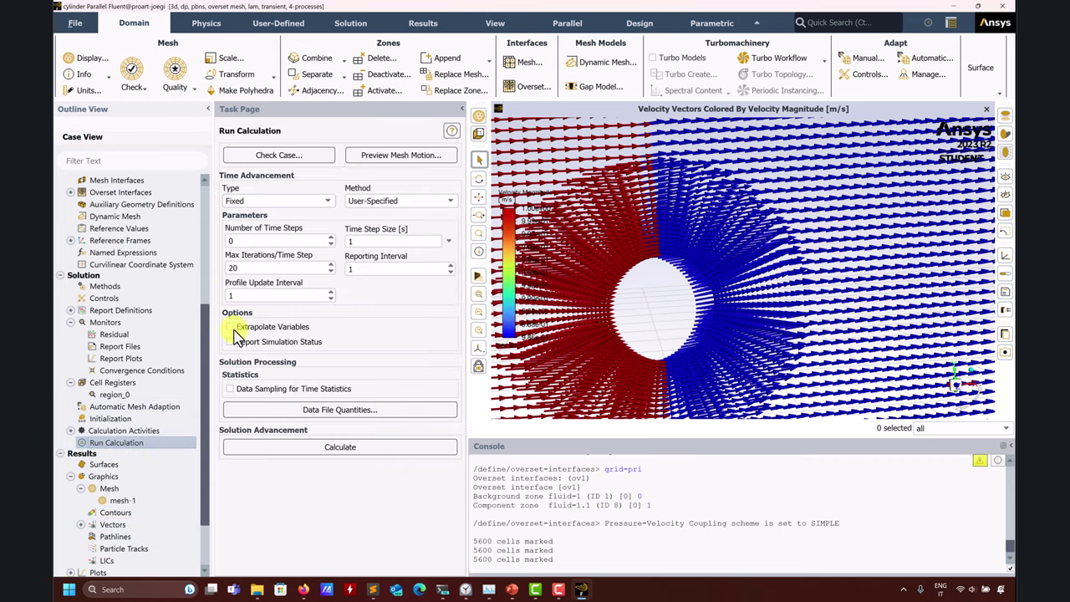
pyautogui.click(75, 23)
pyautogui.moveTo(114, 41)
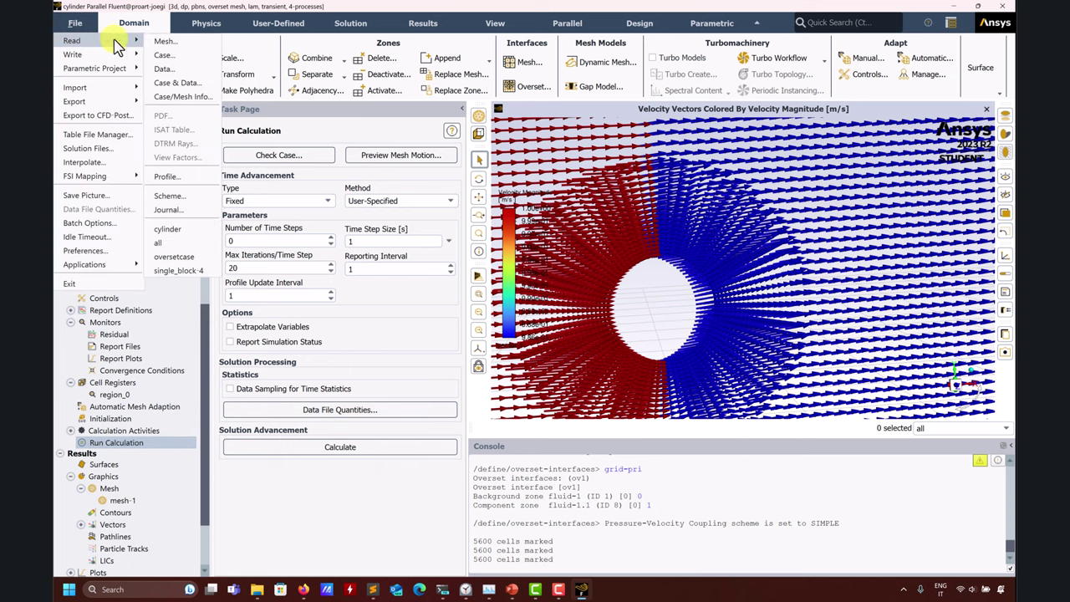
pyautogui.click(179, 56)
pyautogui.click(539, 308)
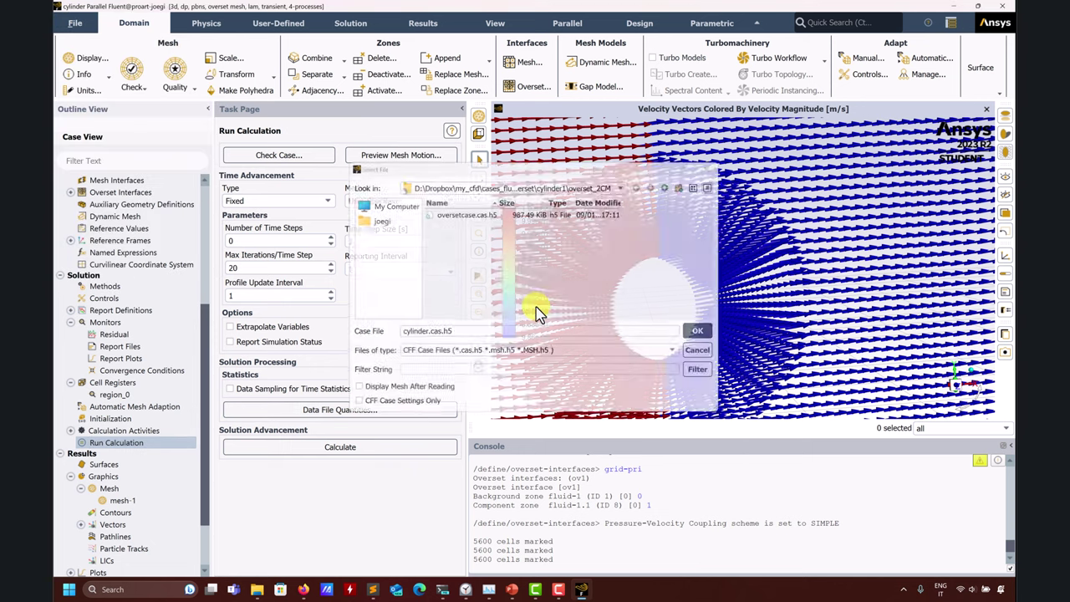
pyautogui.click(465, 212)
pyautogui.click(717, 334)
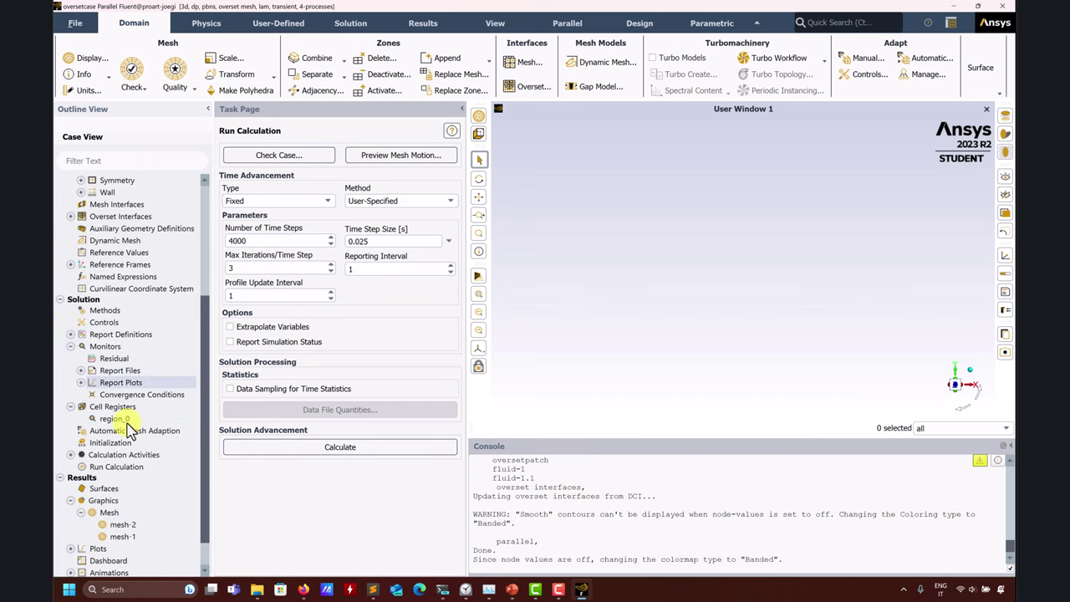
# Display mesh-1 with the back and back.1 surfaces and examine the overset mesh around the cylinder
pyautogui.doubleClick(122, 538)
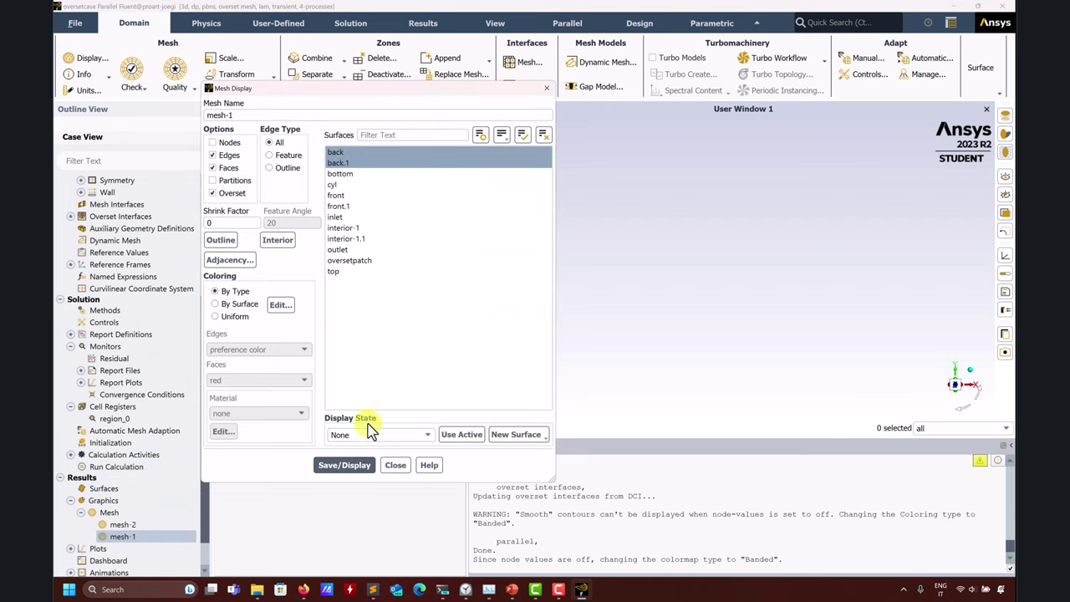
pyautogui.click(341, 470)
pyautogui.scroll(5, 718, 271)
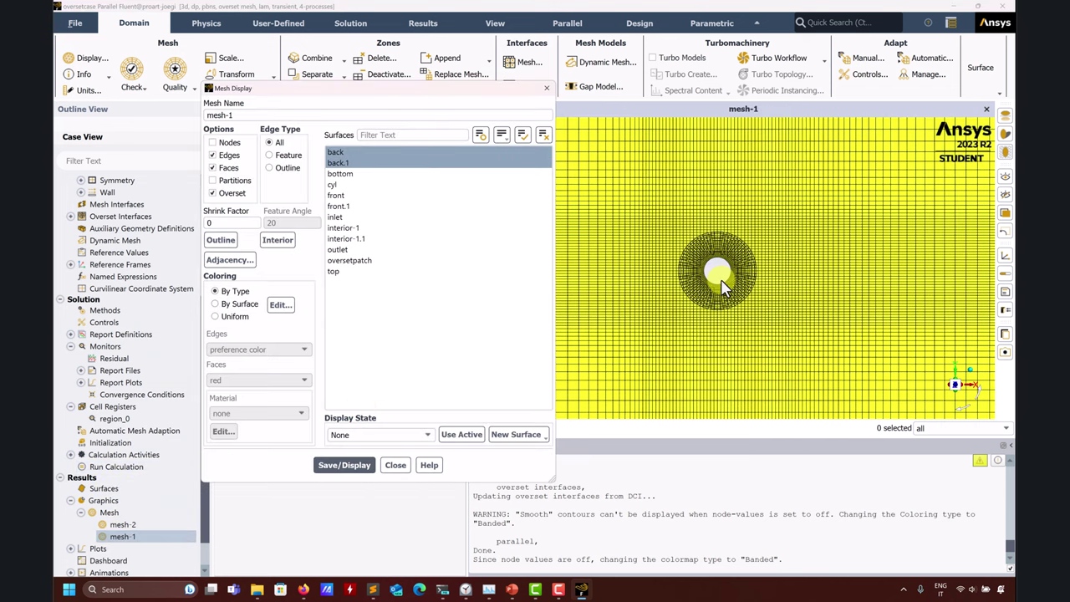
pyautogui.scroll(-5, 706, 247)
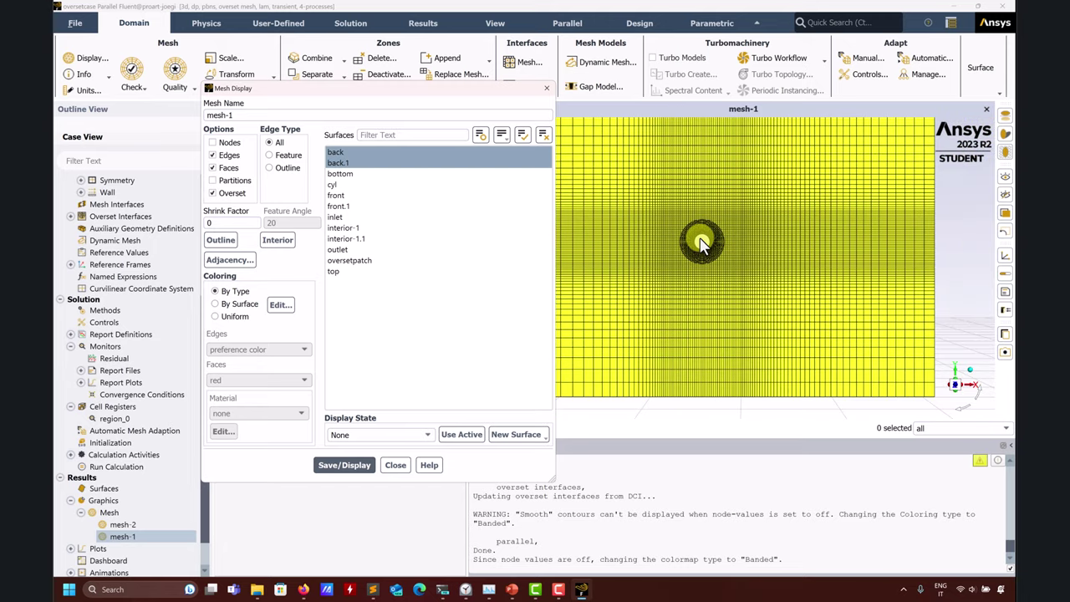
pyautogui.scroll(2, 723, 280)
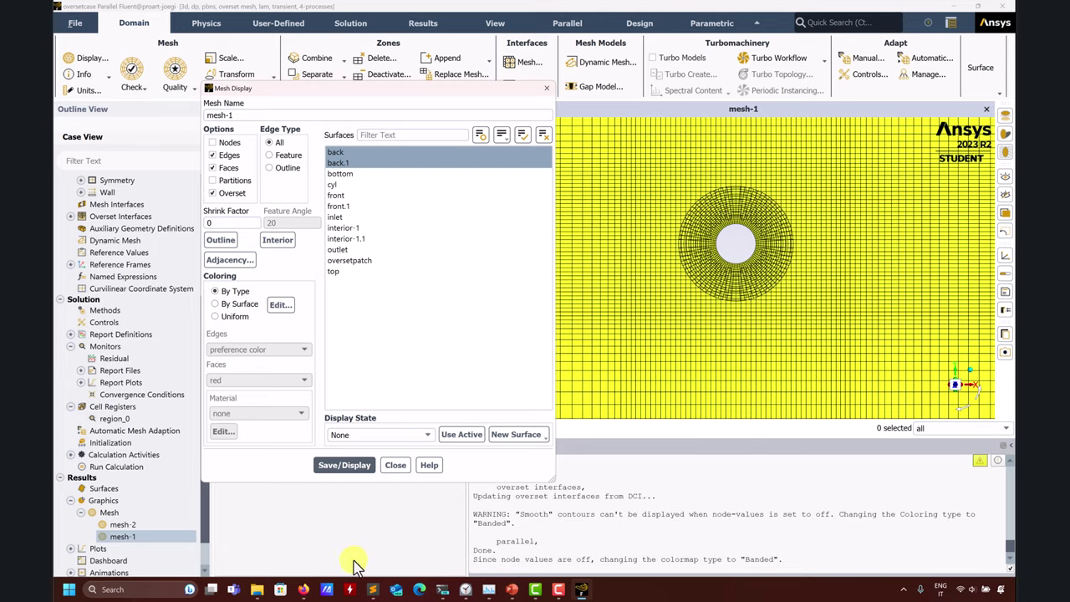
# Check the case files in the overset_2CM folder in File Explorer, and return to Fluent and close the mesh display settings
pyautogui.moveTo(257, 589)
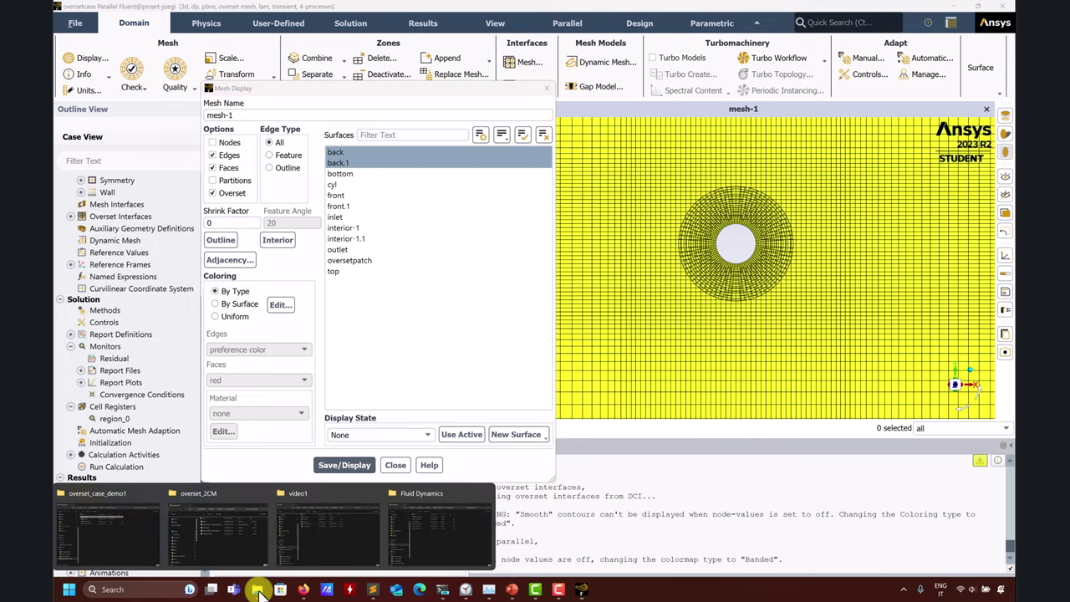
pyautogui.click(243, 548)
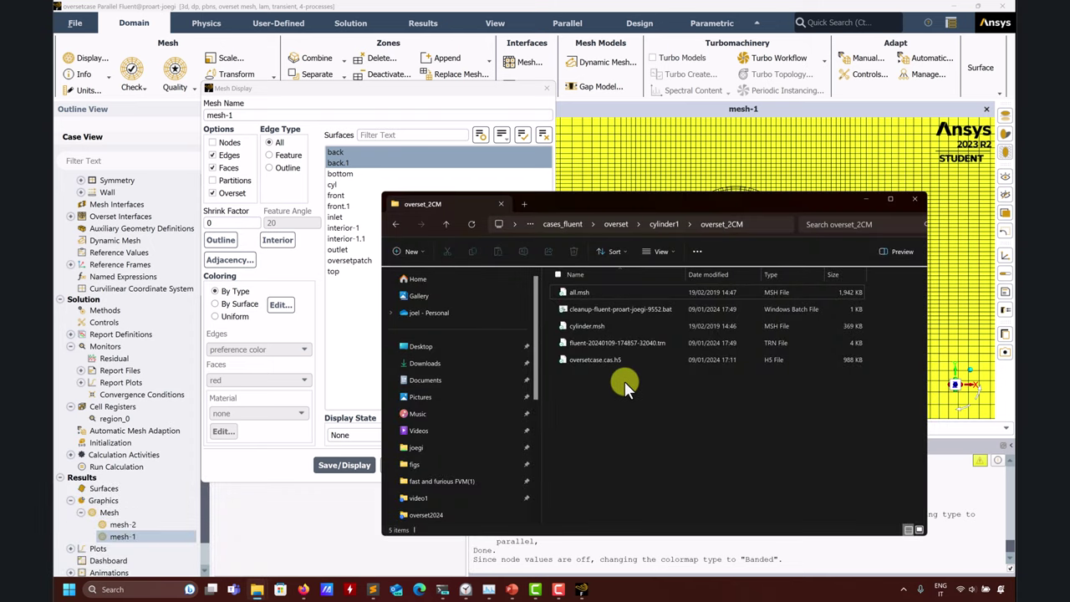
pyautogui.click(866, 199)
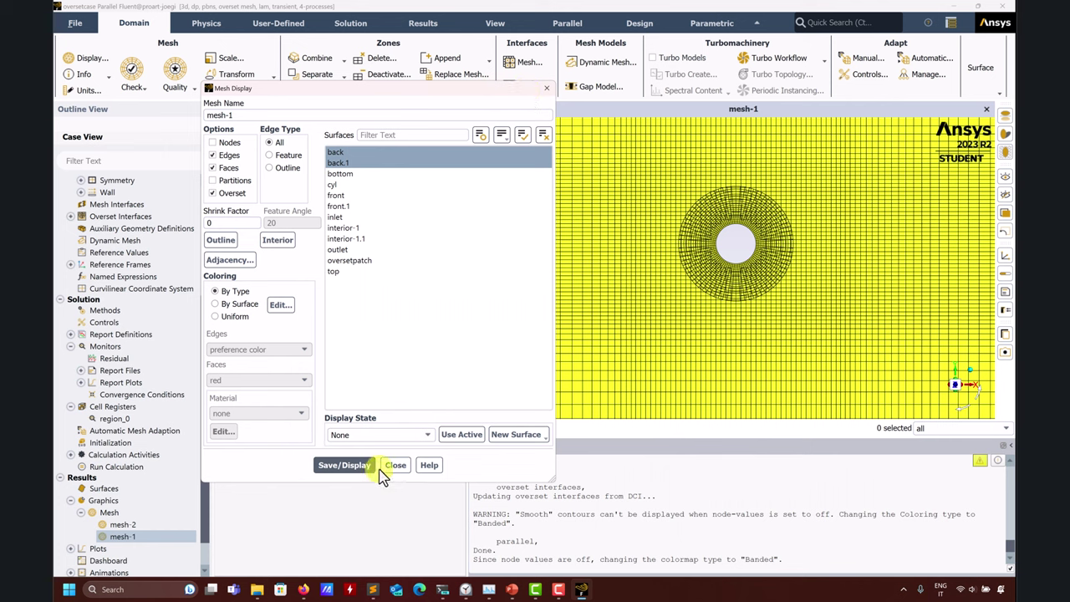
pyautogui.scroll(-3, 660, 375)
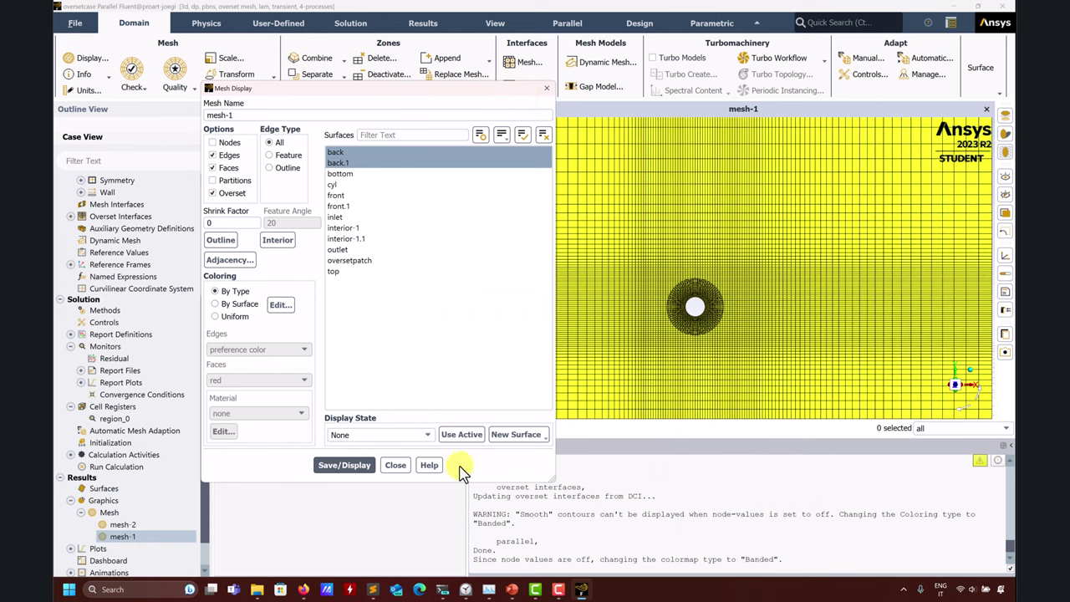
pyautogui.scroll(3, 720, 338)
pyautogui.click(396, 465)
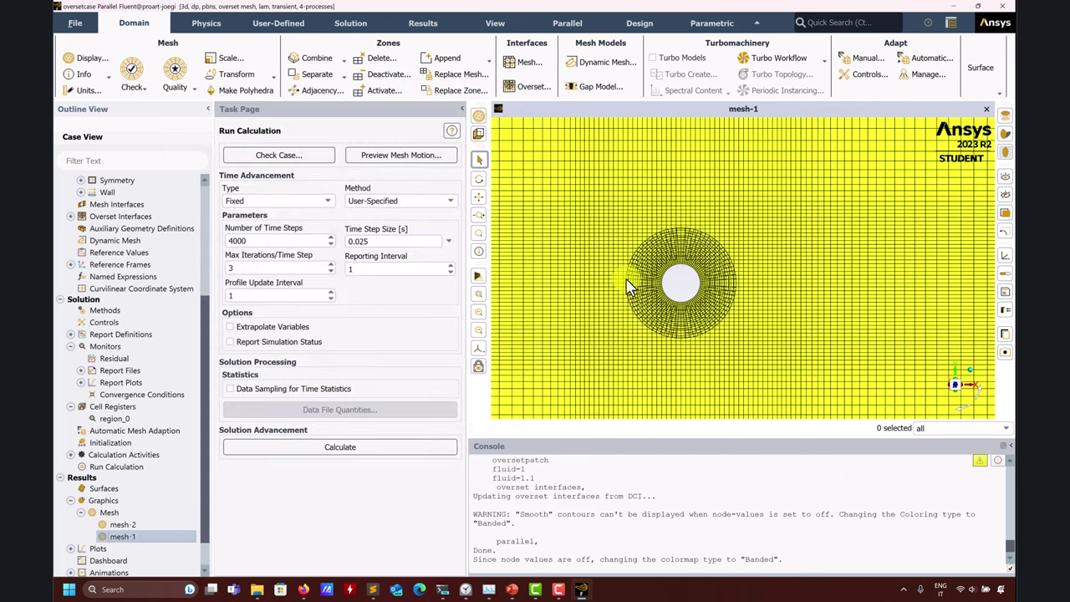
# Review the report files and report definitions set up for drag, lift and macfl in the loaded case
pyautogui.scroll(4, 117, 350)
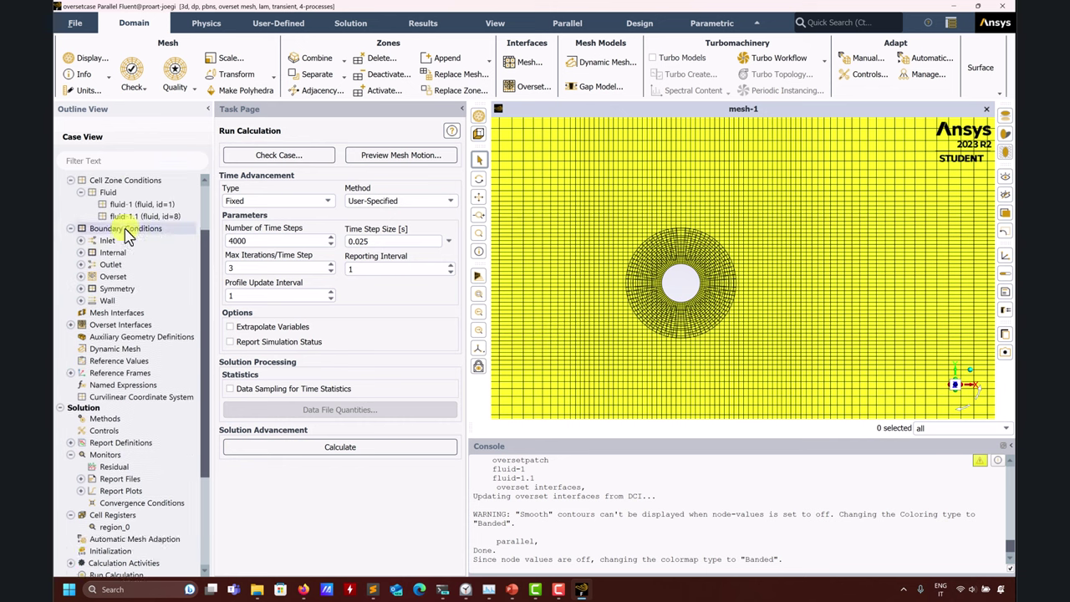
pyautogui.scroll(-3, 117, 349)
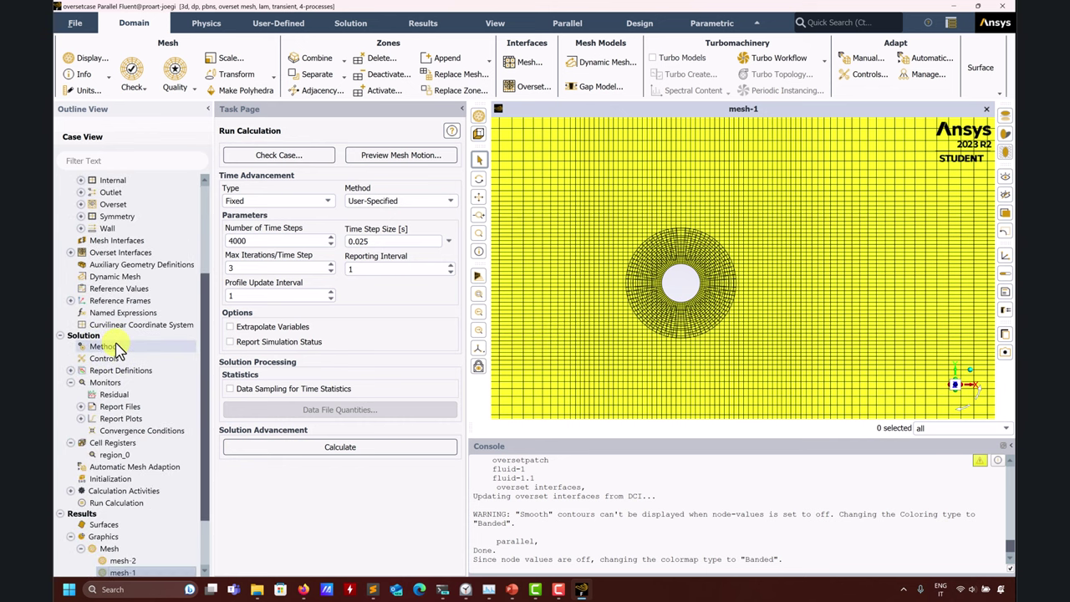
pyautogui.click(81, 407)
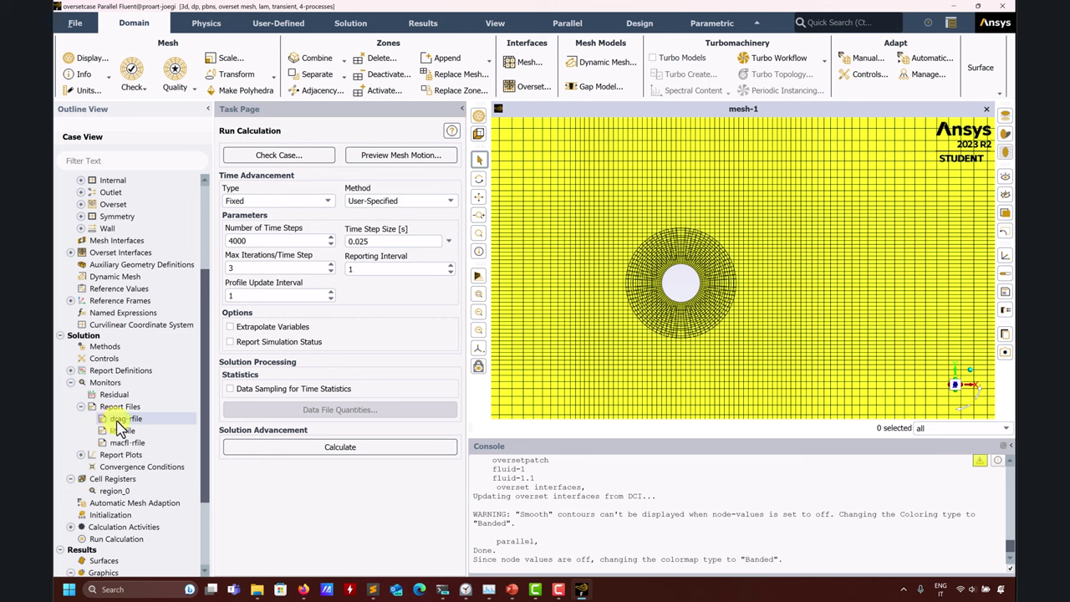
pyautogui.click(71, 371)
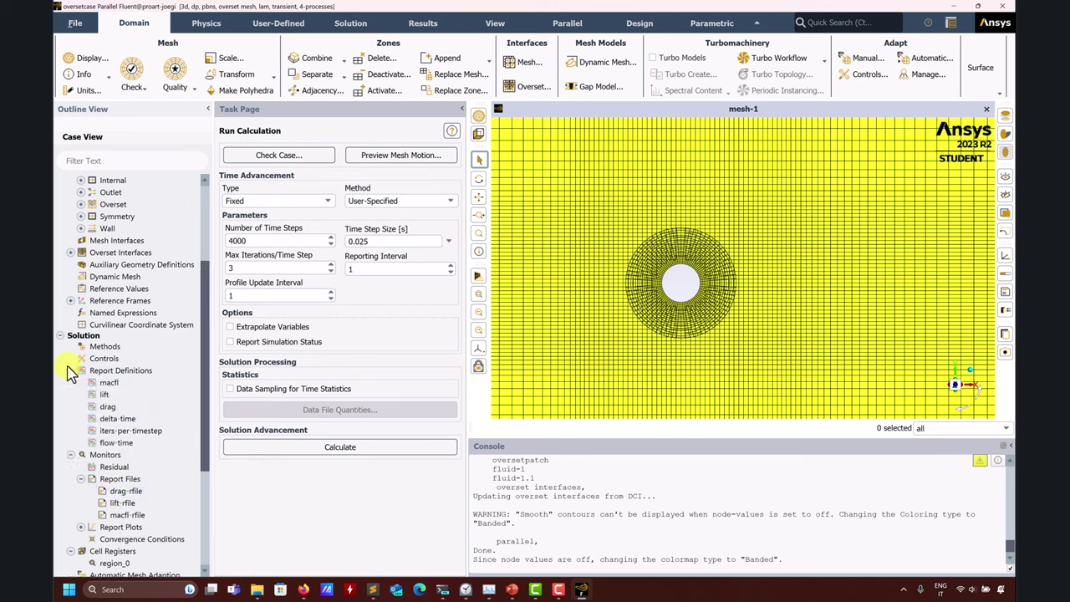
pyautogui.click(110, 385)
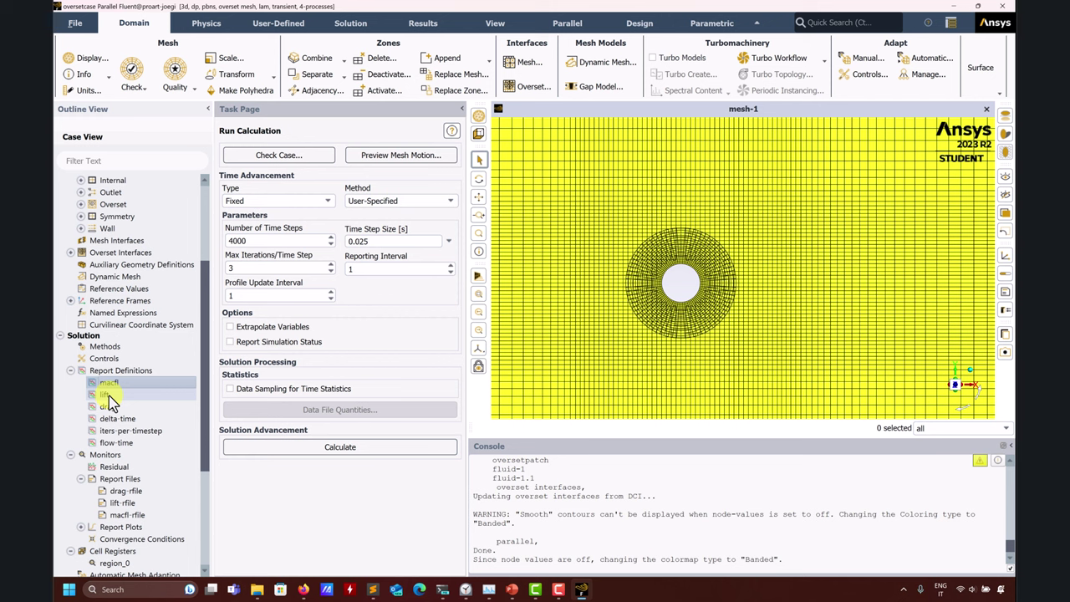
# Review the case's reference values, comparing the reference area with the cylinder geometry in the mesh view
pyautogui.click(132, 289)
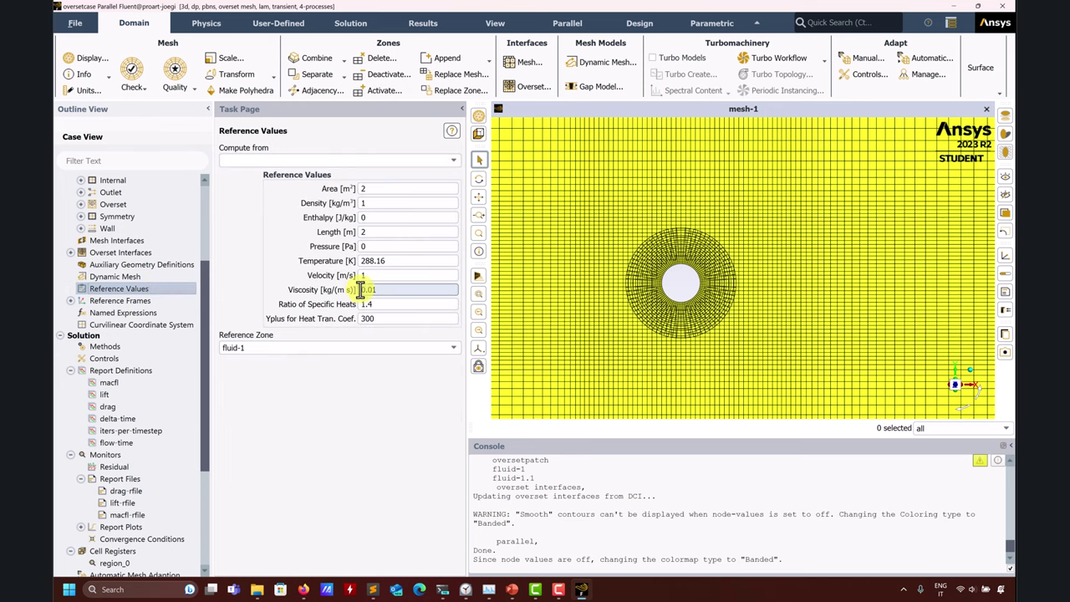
pyautogui.click(381, 189)
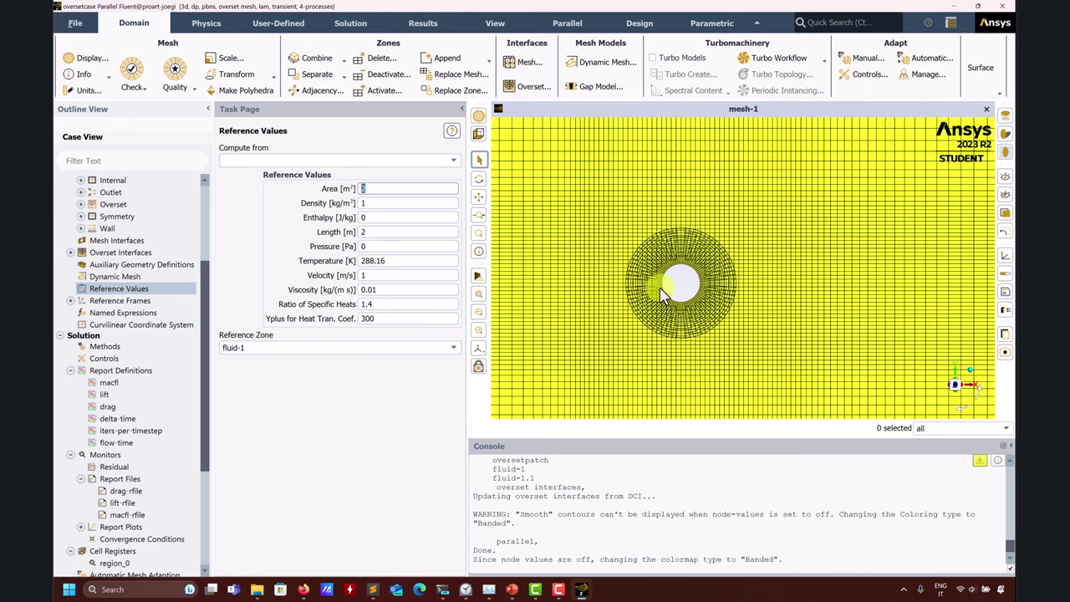
pyautogui.moveTo(680, 289)
pyautogui.mouseDown()
pyautogui.moveTo(812, 326)
pyautogui.moveTo(694, 279)
pyautogui.moveTo(731, 289)
pyautogui.moveTo(682, 299)
pyautogui.mouseUp()
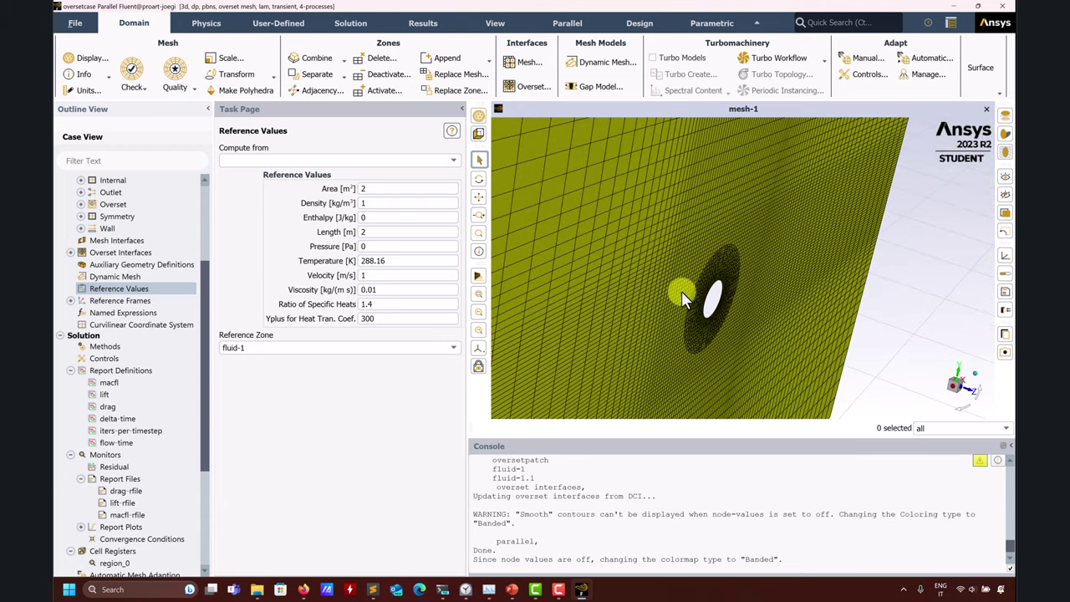
# Initialize the solution with the standard method, using an X velocity of 1 m/s, and open the patch settings
pyautogui.scroll(-5, 709, 288)
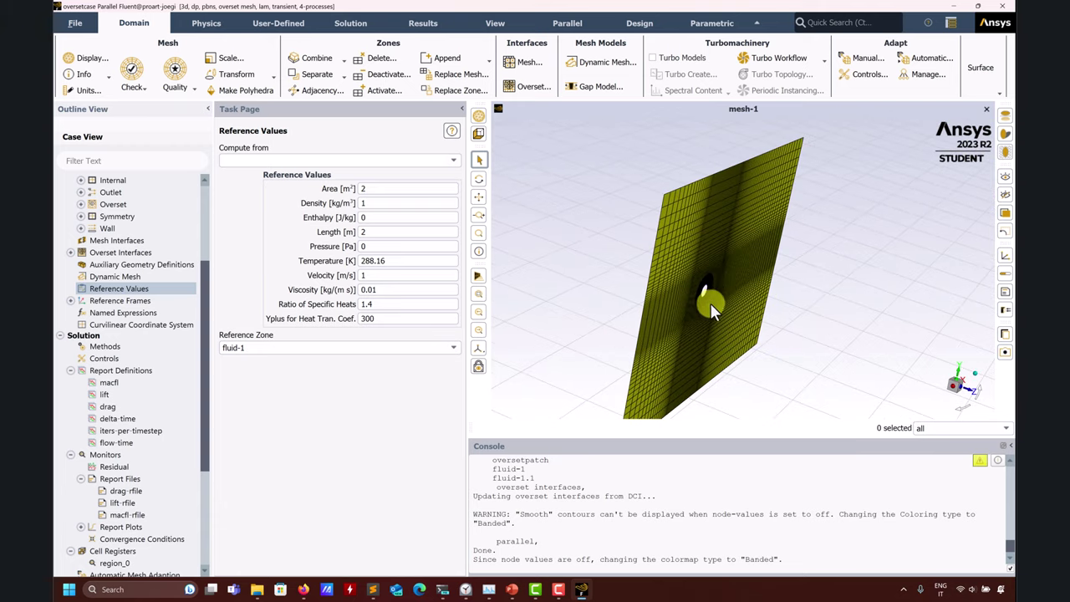
pyautogui.moveTo(713, 296); pyautogui.dragTo(656, 296)
pyautogui.scroll(-5, 107, 535)
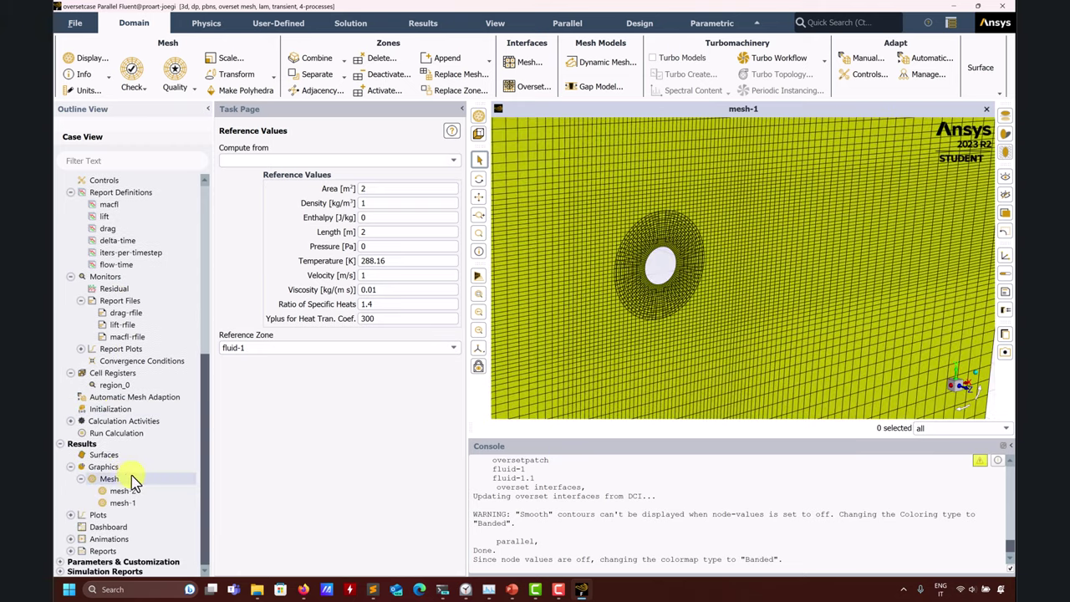
pyautogui.click(111, 408)
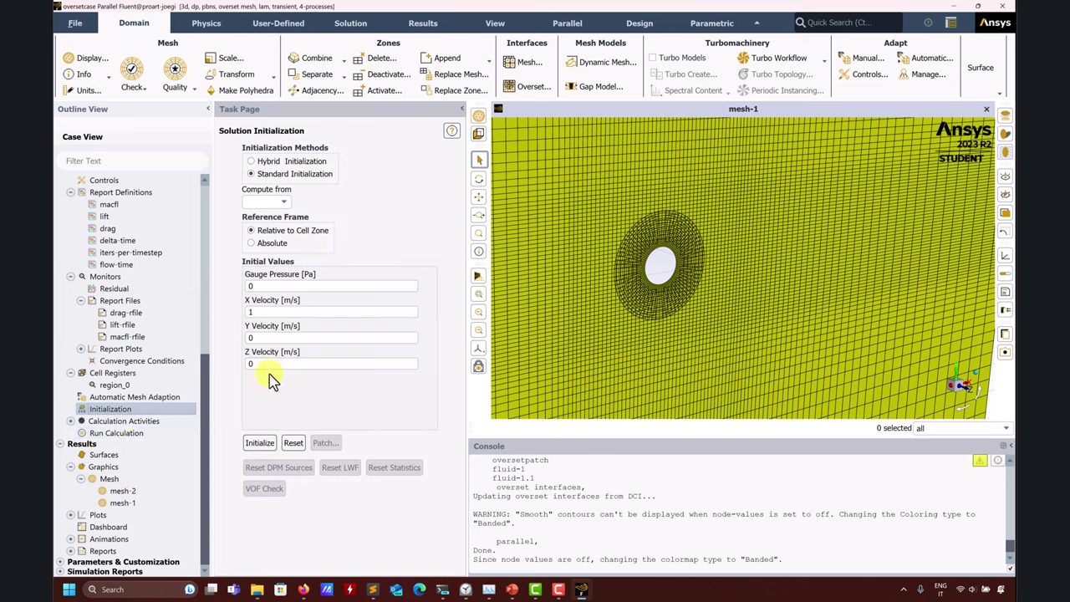
pyautogui.click(326, 443)
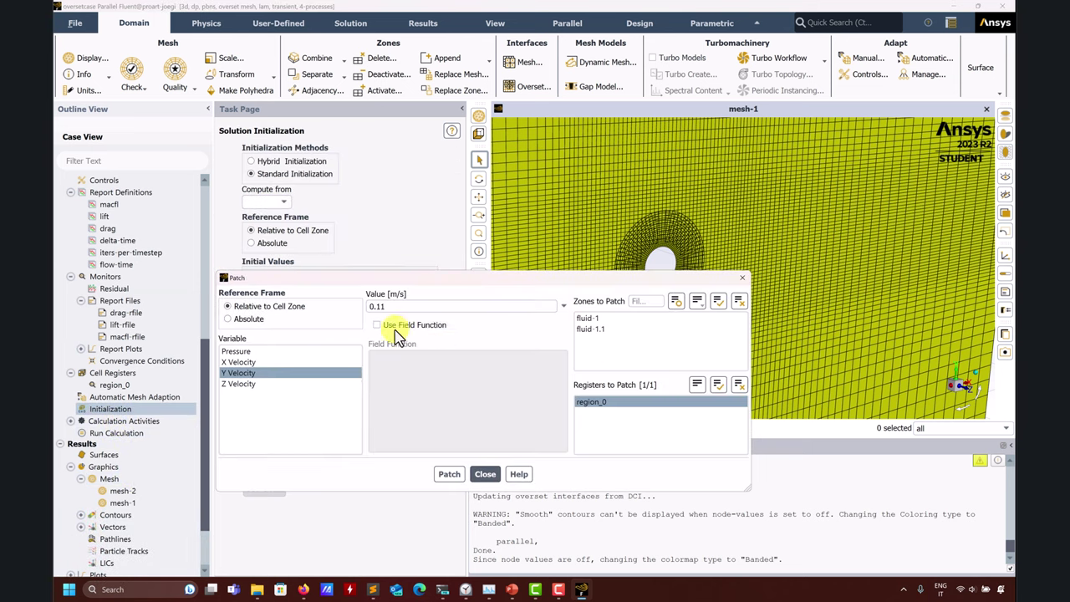
# Patch region_0 with an X velocity of 0.9848 m/s and a Y velocity of 0.17364 m/s
pyautogui.click(251, 362)
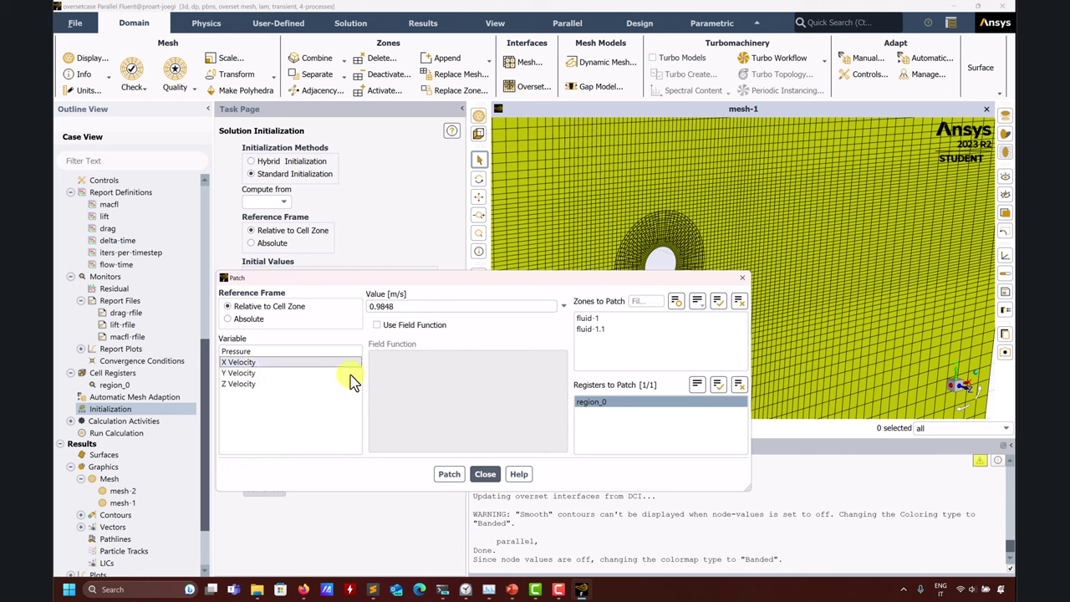
pyautogui.click(449, 474)
pyautogui.click(249, 373)
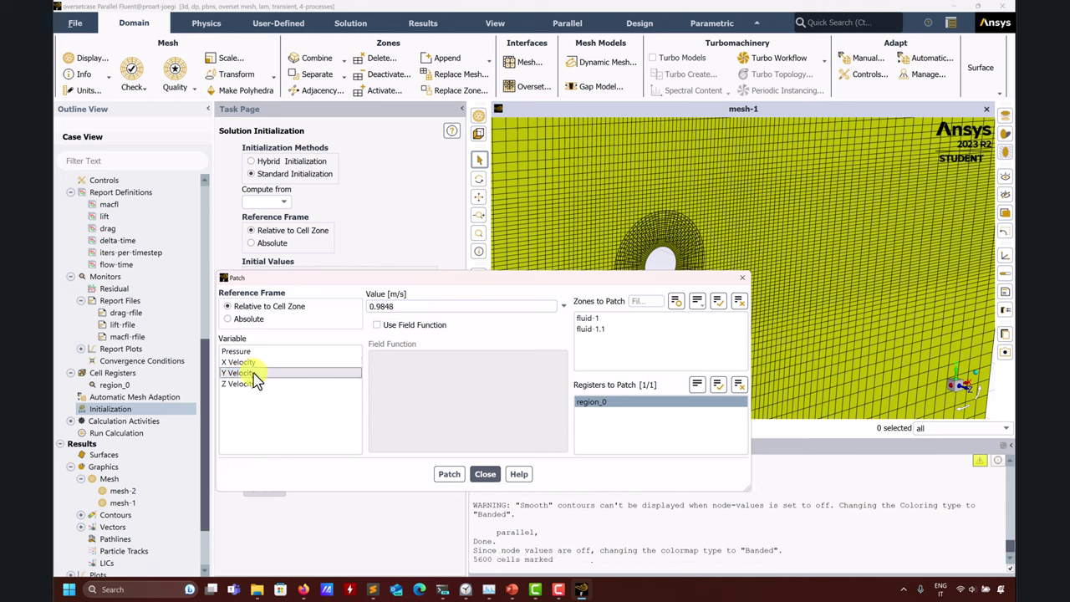
pyautogui.click(443, 472)
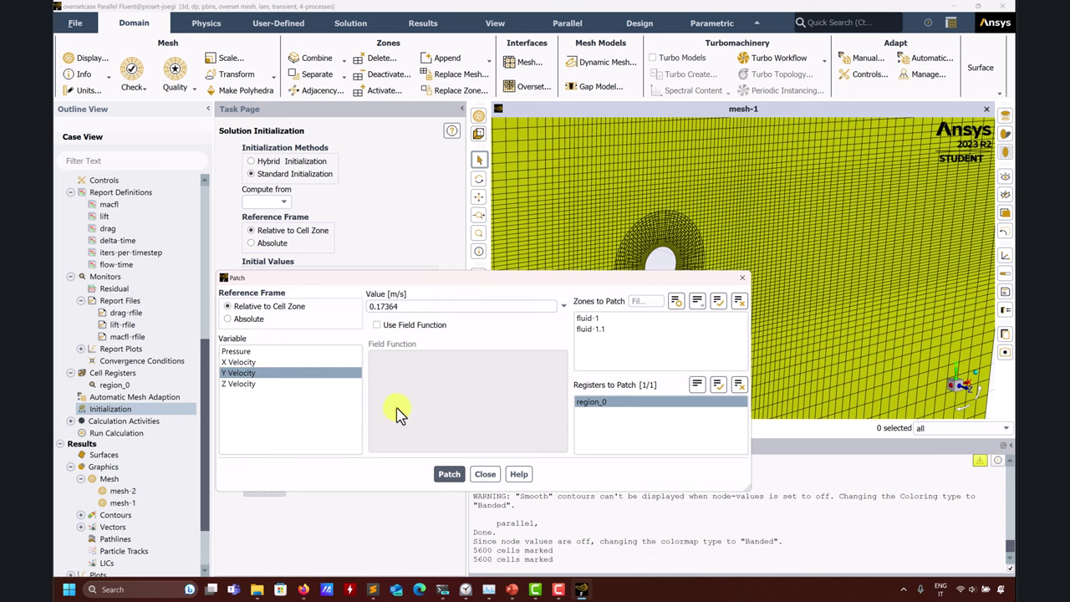
pyautogui.click(485, 474)
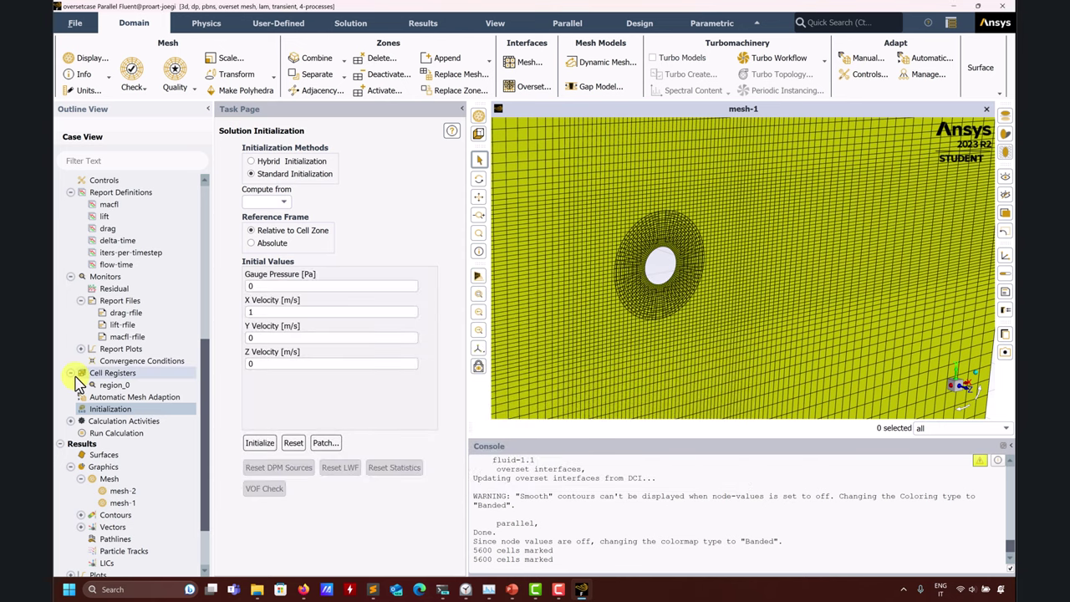
# Start the transient calculation with 4000 fixed time steps of 0.025 s and at most 3 iterations per time step
pyautogui.click(129, 435)
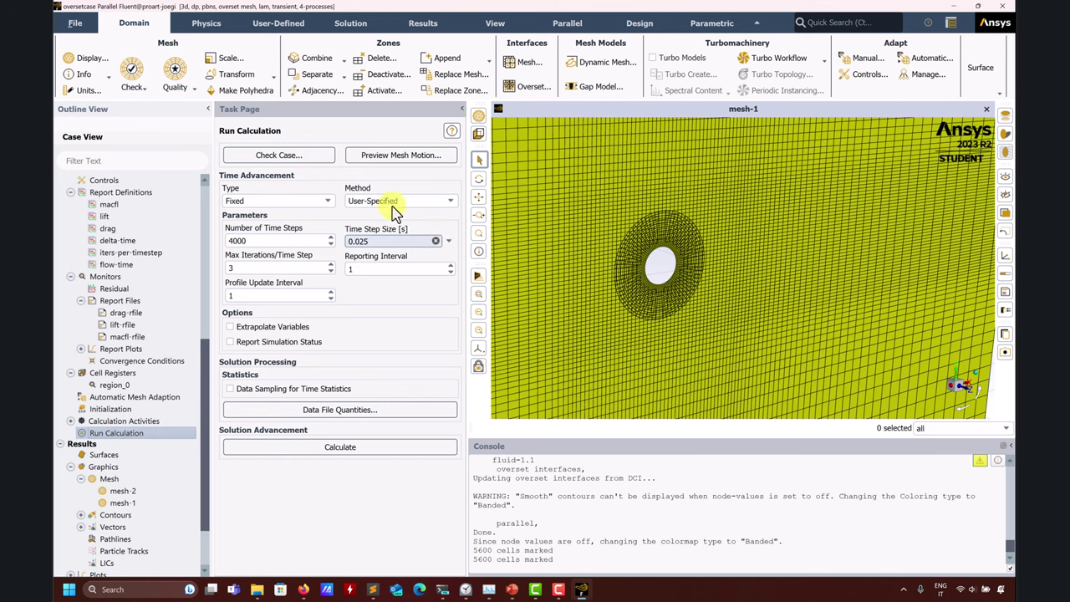
pyautogui.doubleClick(376, 241)
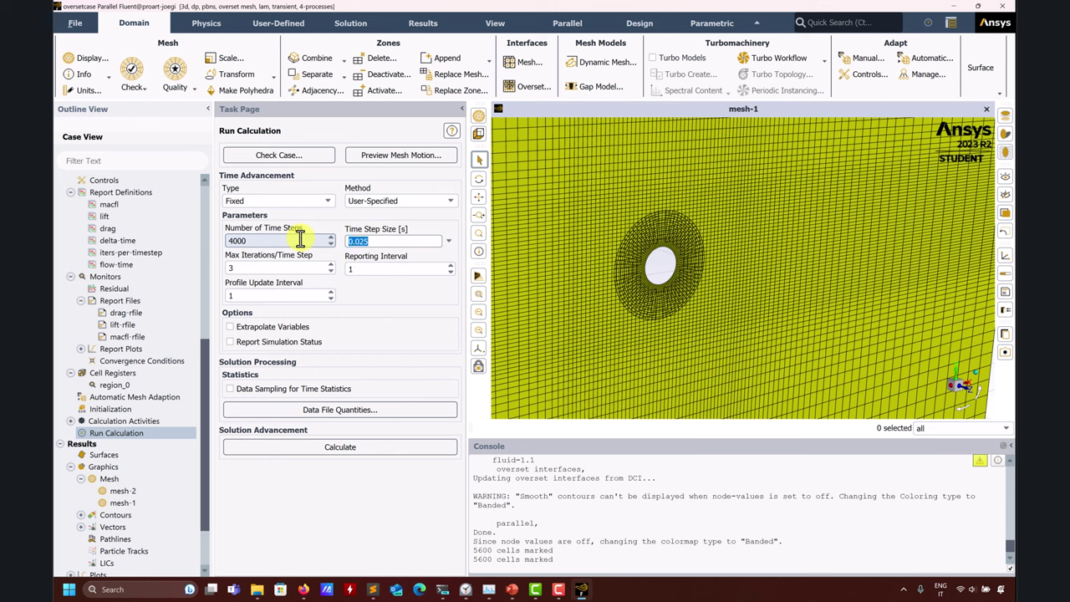
pyautogui.moveTo(270, 240); pyautogui.dragTo(190, 235)
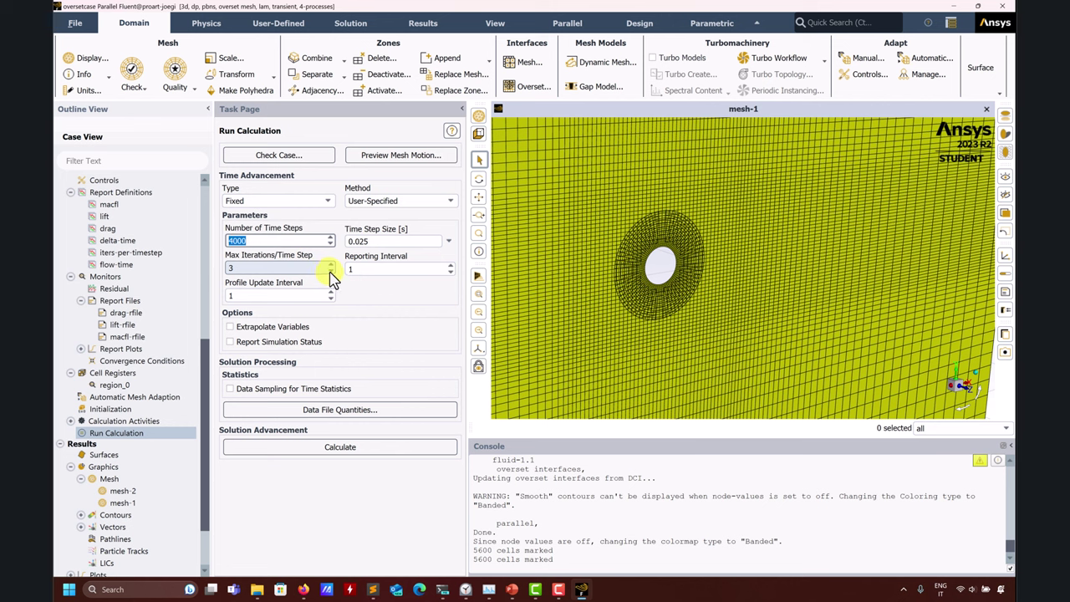
pyautogui.moveTo(305, 267); pyautogui.dragTo(226, 268)
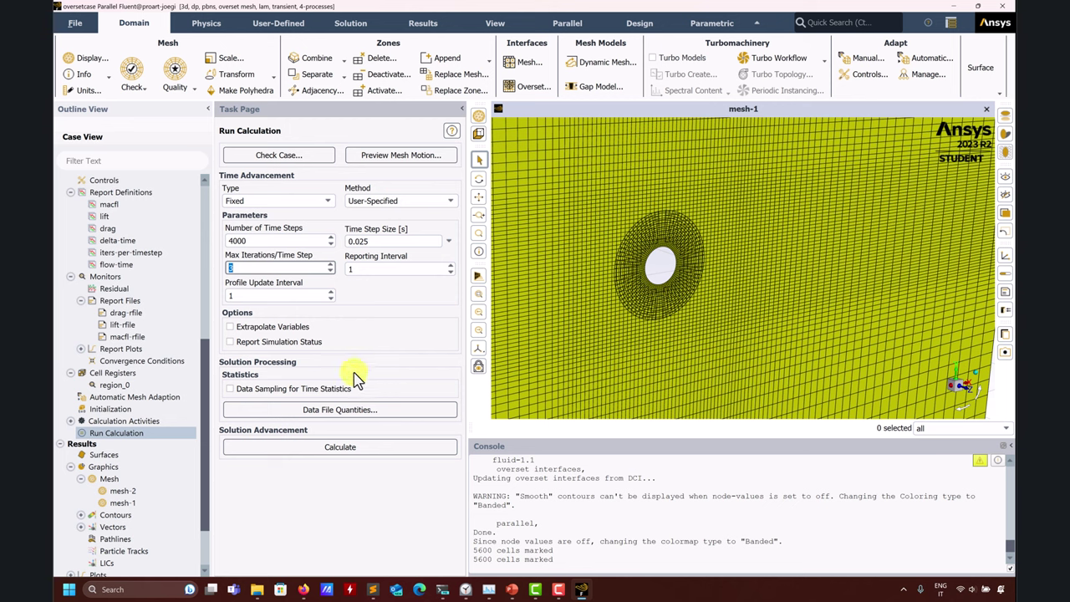
pyautogui.click(331, 446)
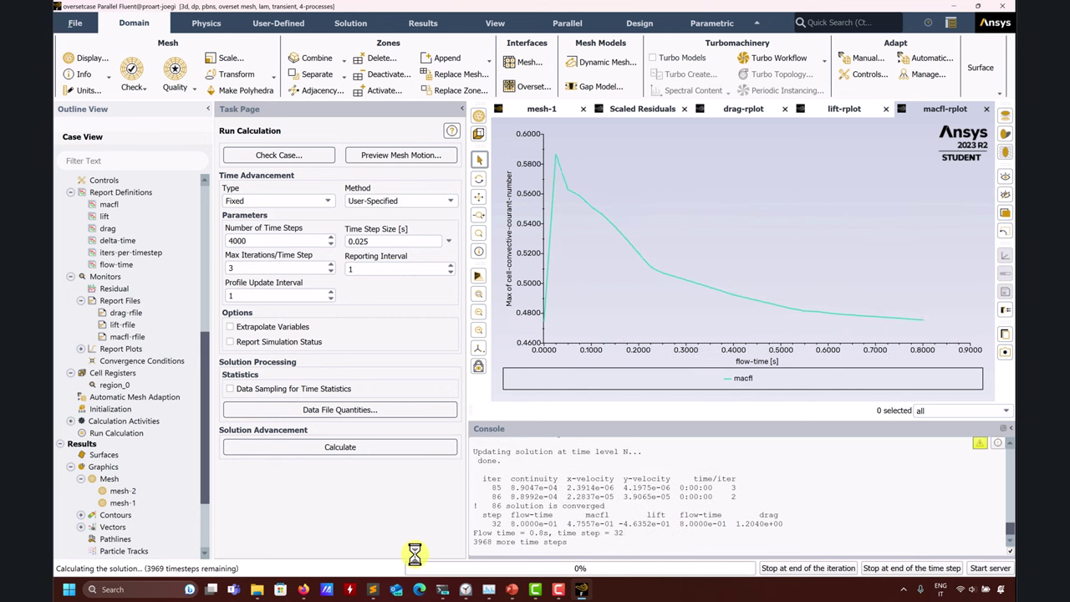
# Check the per-core CPU usage of the running calculation in Task Manager, over Fluent and over a new Firefox tab
pyautogui.click(489, 589)
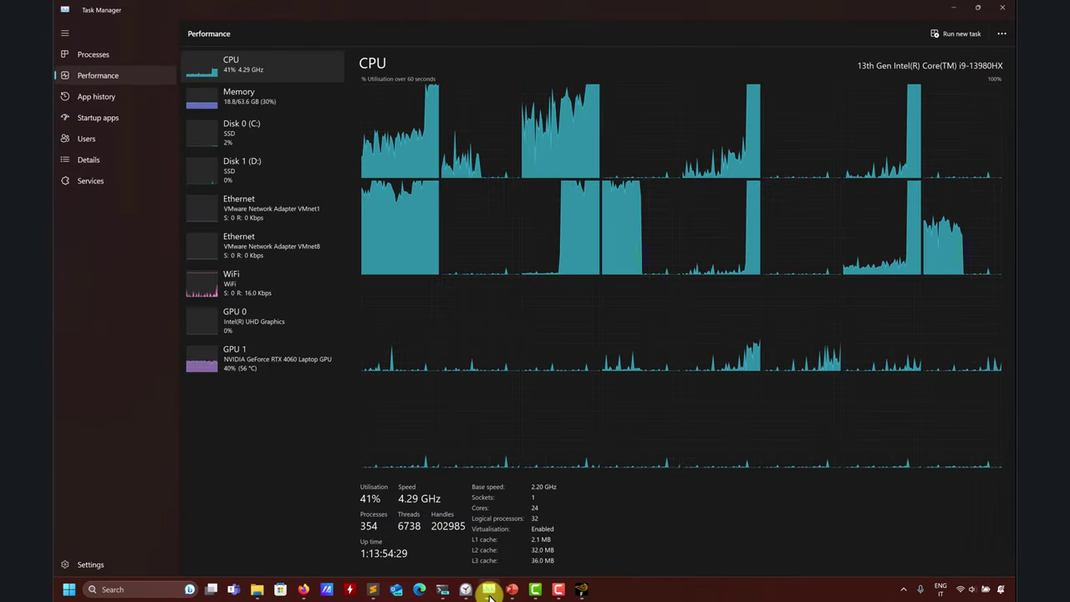
pyautogui.moveTo(716, 7); pyautogui.dragTo(479, 50)
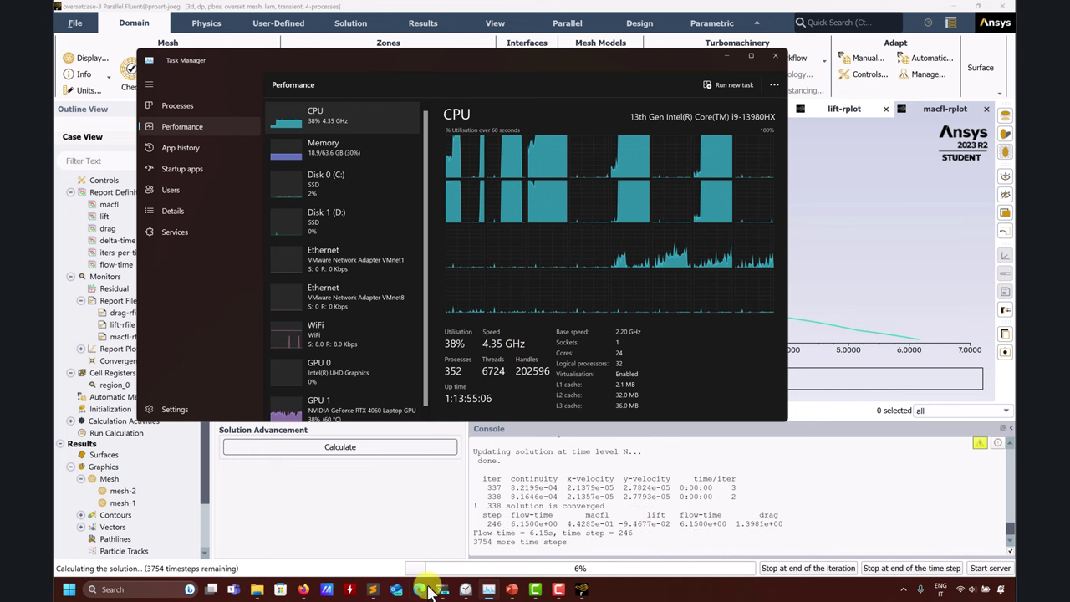
pyautogui.click(305, 589)
pyautogui.click(781, 10)
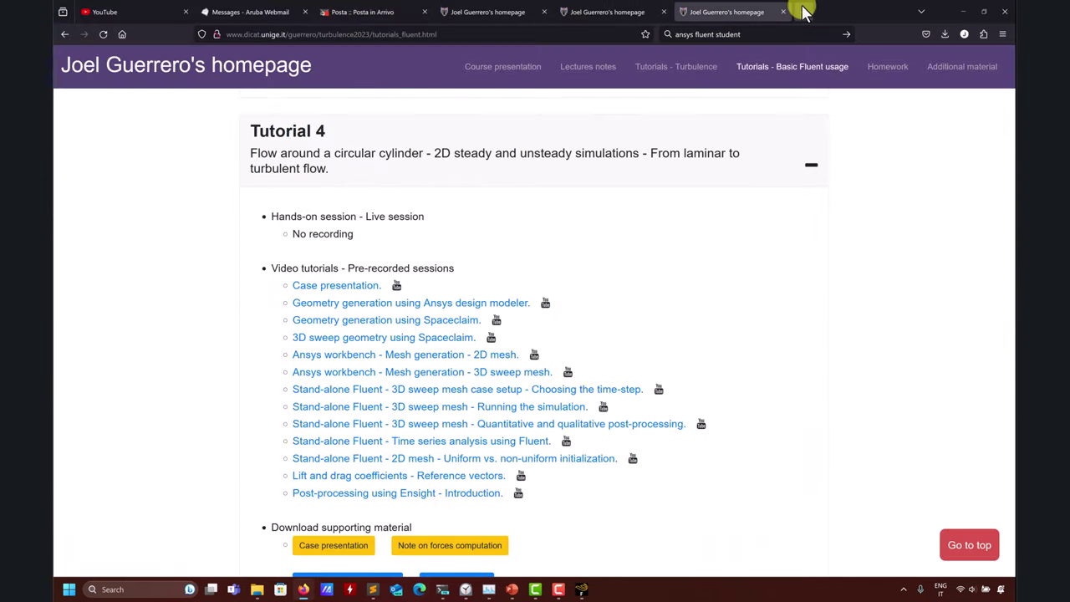
pyautogui.click(802, 12)
pyautogui.click(732, 34)
pyautogui.press('BackSpace')
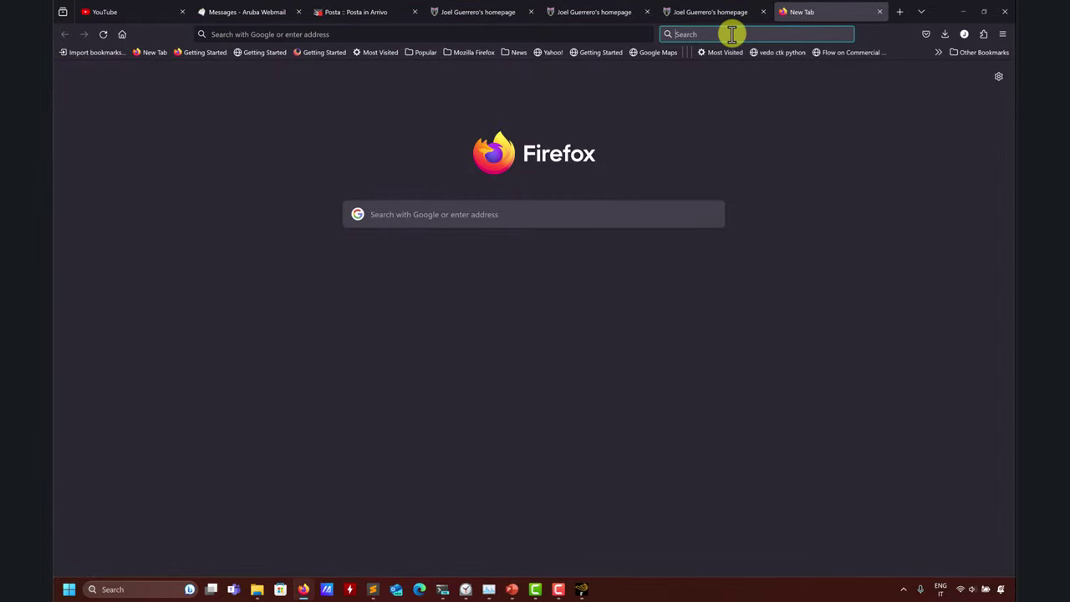
pyautogui.click(489, 588)
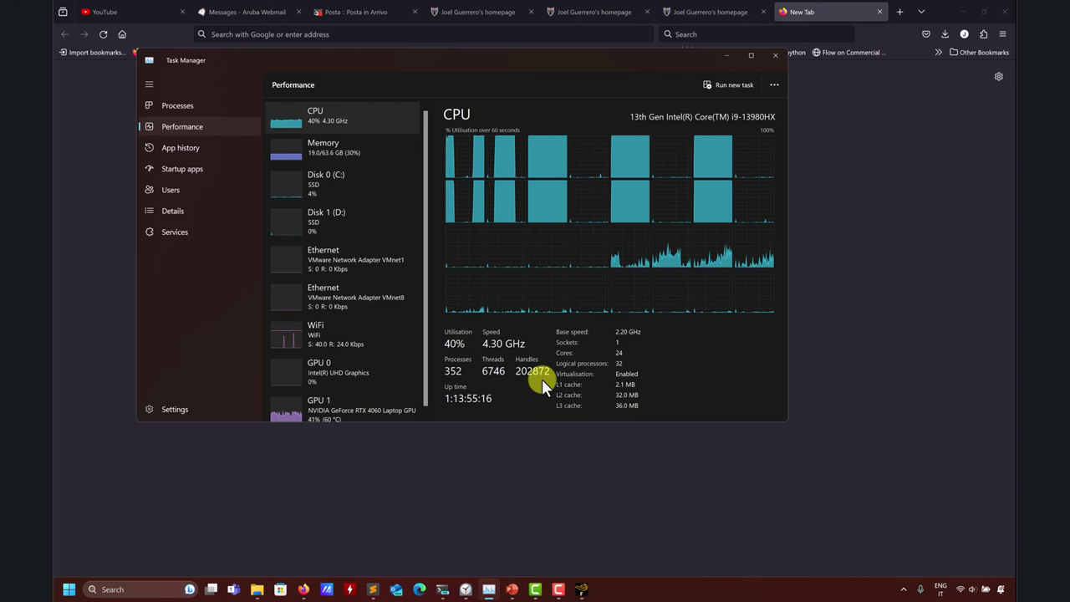
pyautogui.moveTo(477, 47); pyautogui.dragTo(429, 180)
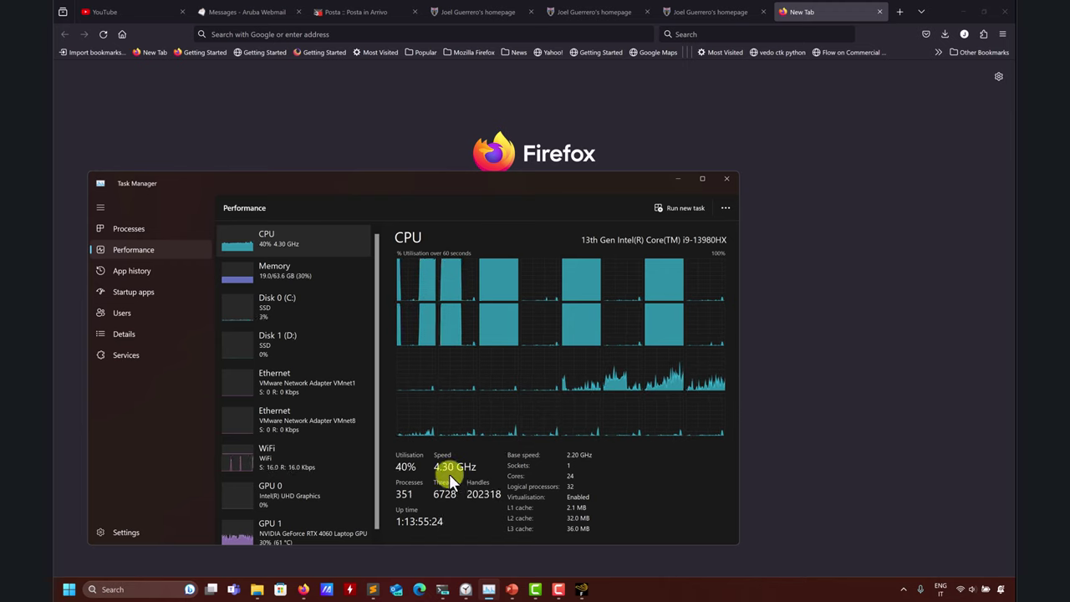
# Recheck the CPU usage in Task Manager with Firefox in front, and minimize Firefox and return to Fluent
pyautogui.click(584, 590)
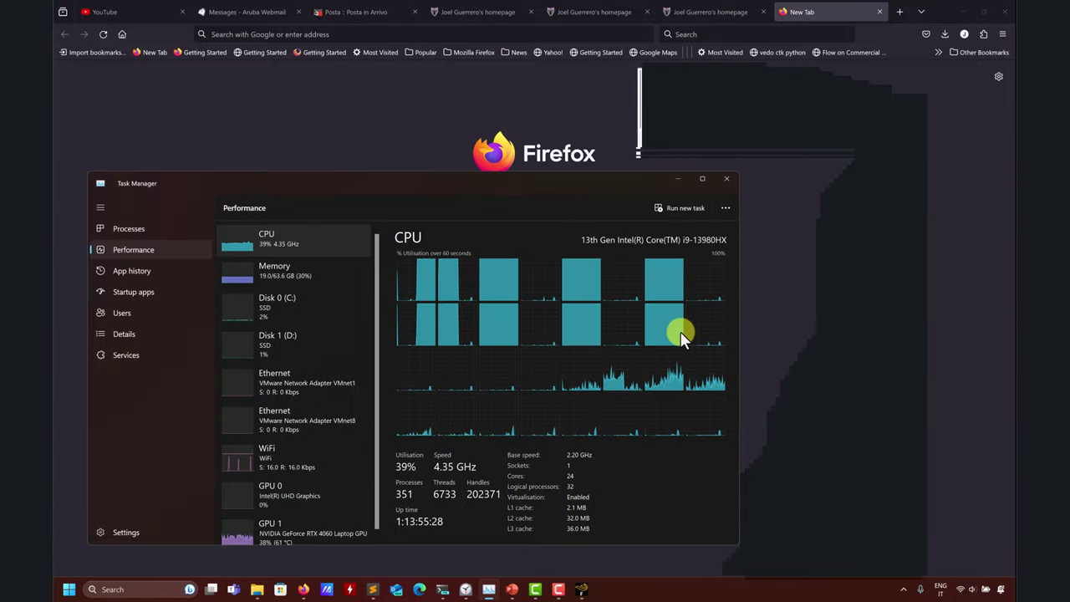
pyautogui.click(822, 9)
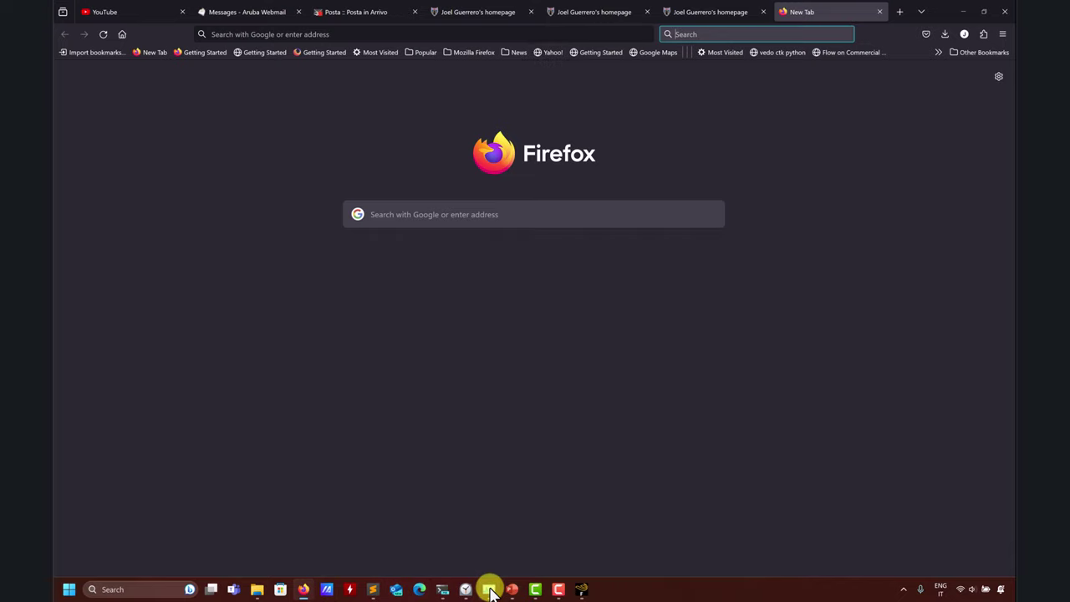
pyautogui.moveTo(489, 589)
pyautogui.click(525, 515)
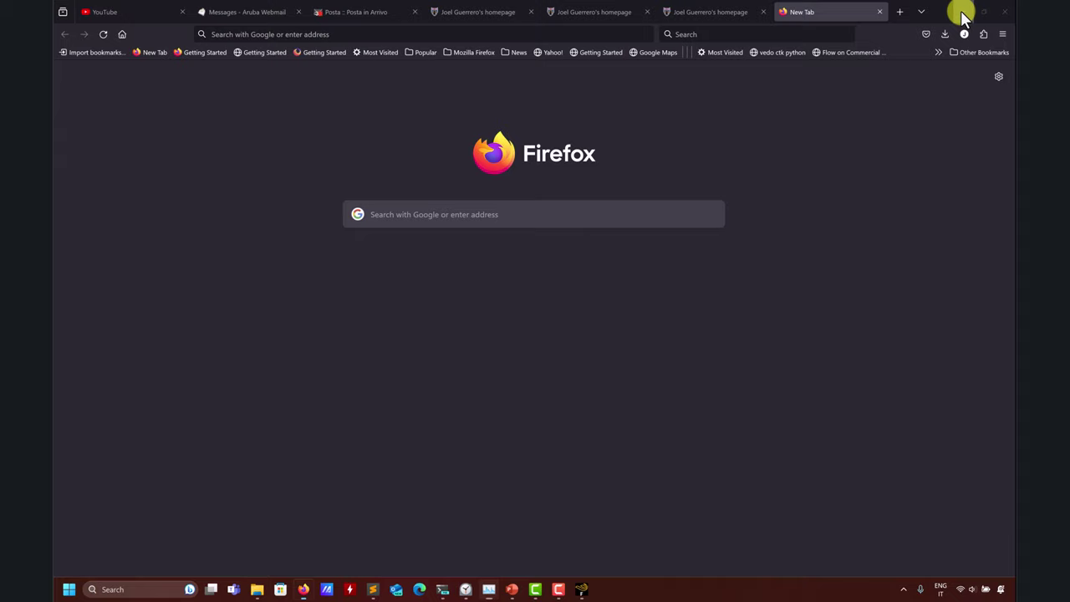
pyautogui.click(964, 12)
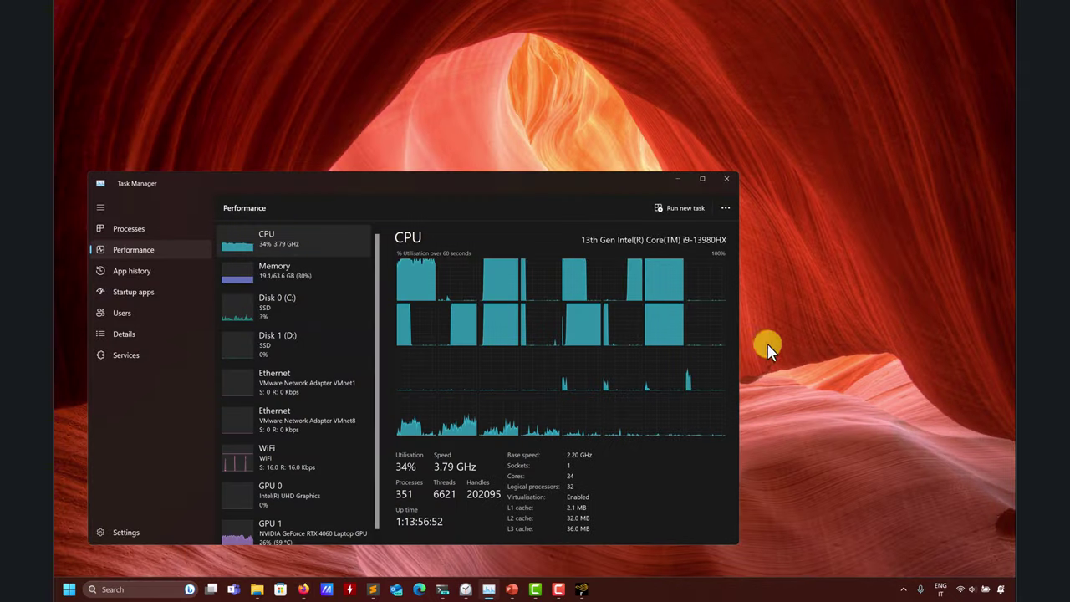
pyautogui.click(581, 590)
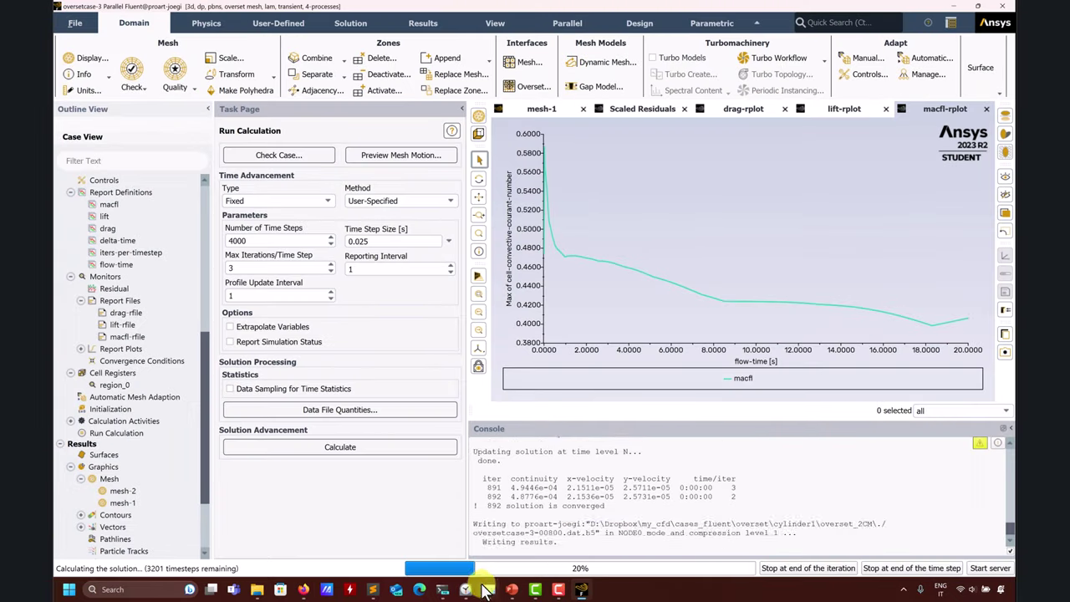
# Bring Task Manager over Fluent and filter its detailed process list by "flue"
pyautogui.click(488, 589)
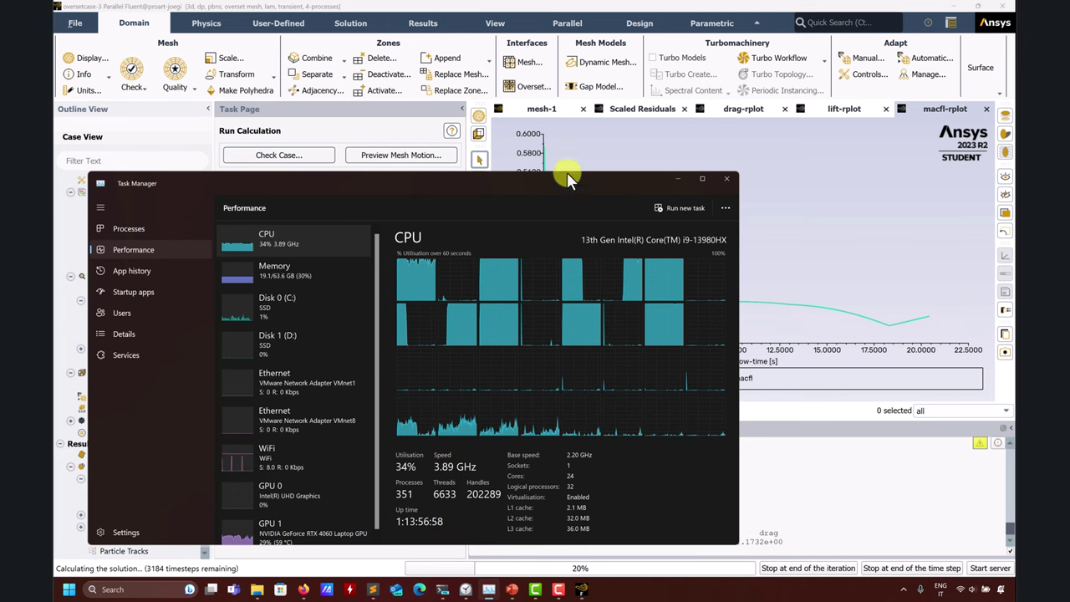
pyautogui.moveTo(574, 186); pyautogui.dragTo(655, 72)
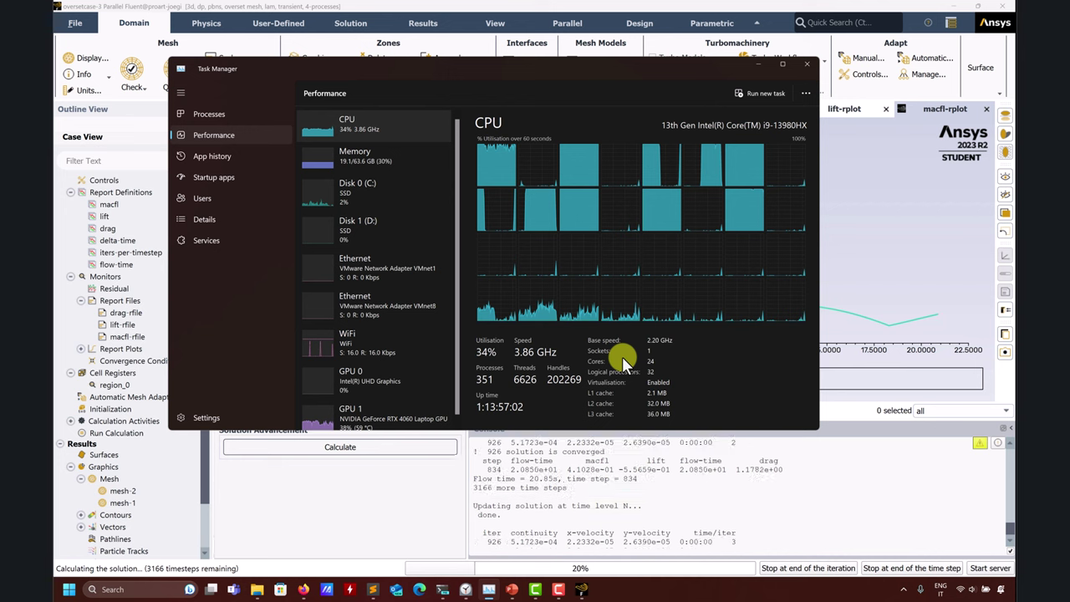
pyautogui.click(203, 225)
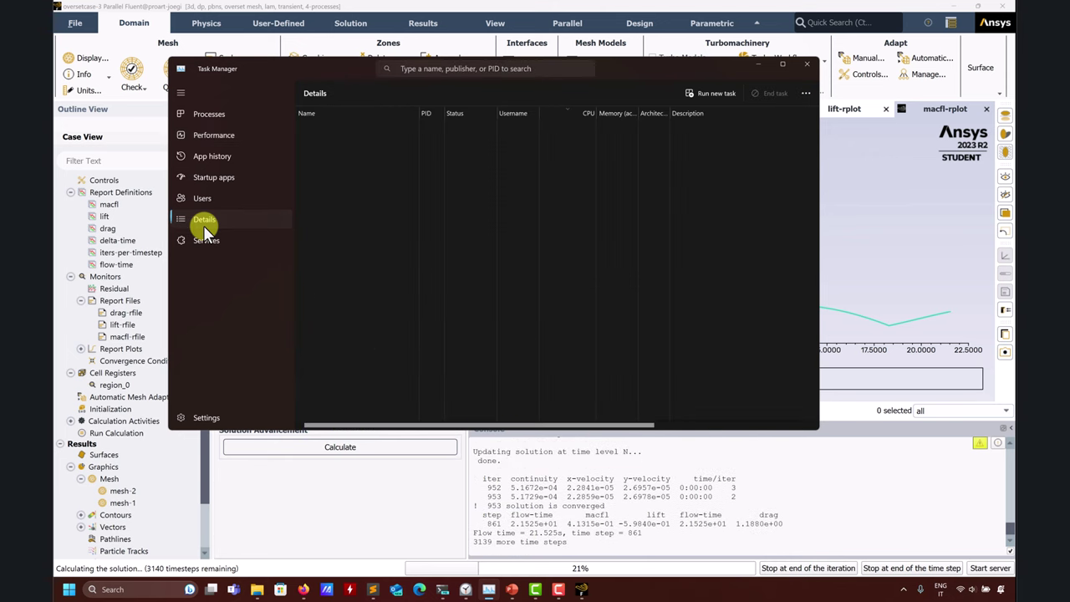
pyautogui.click(411, 71)
pyautogui.write('f')
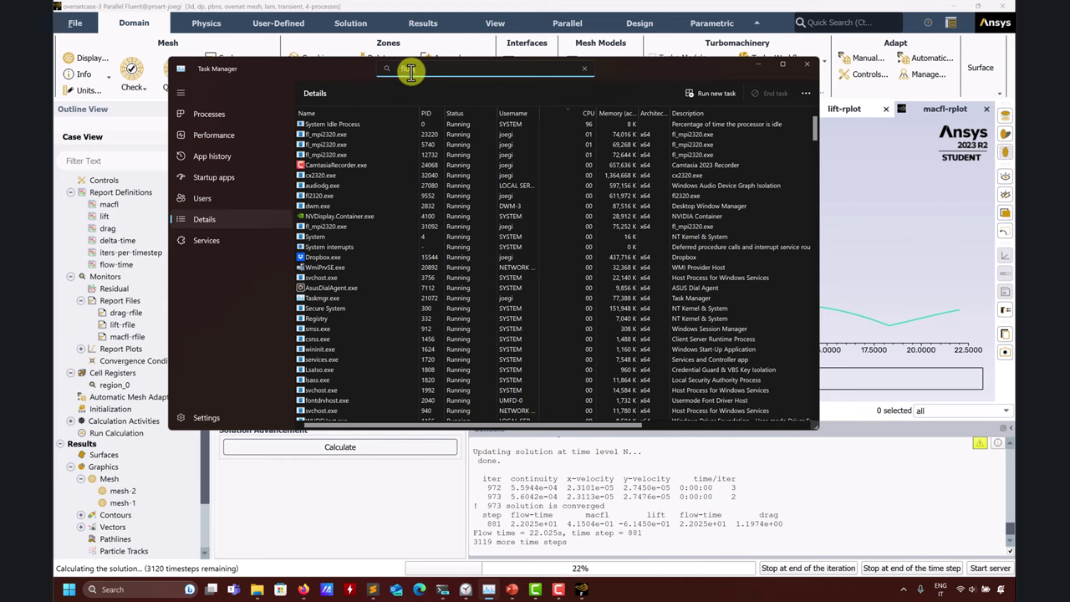
pyautogui.write('lu')
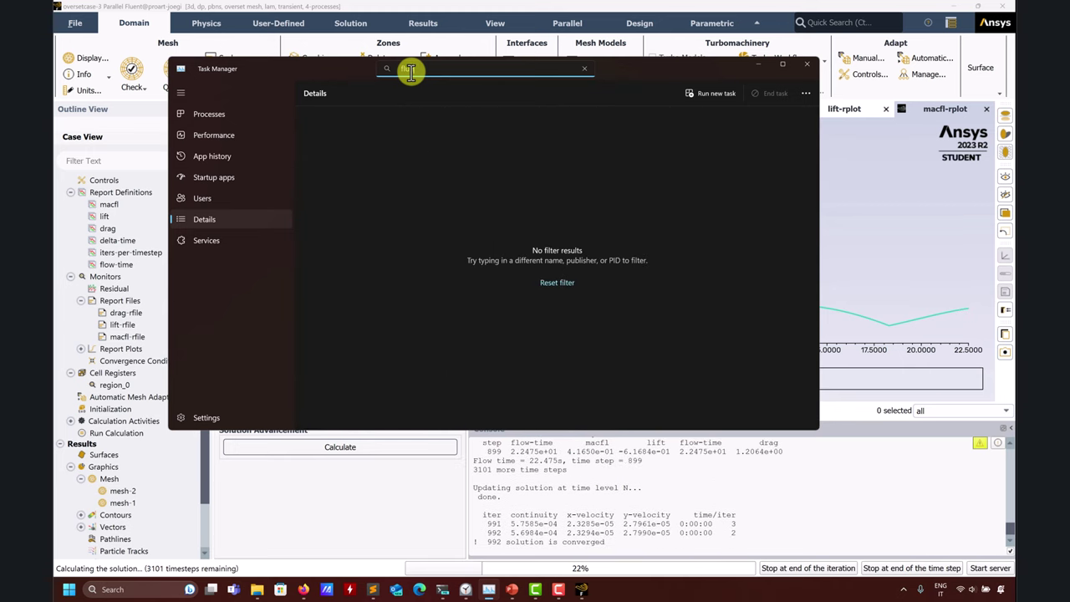
pyautogui.write('e')
# Set the priority of the fluent.exe process to High and accept the change
pyautogui.rightClick(315, 125)
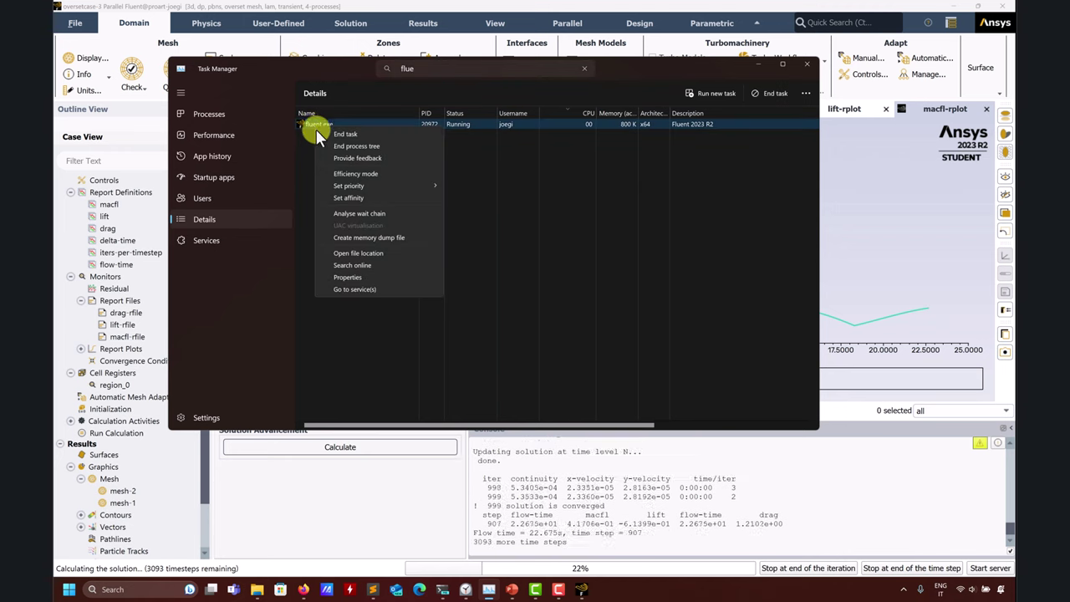
pyautogui.moveTo(361, 187)
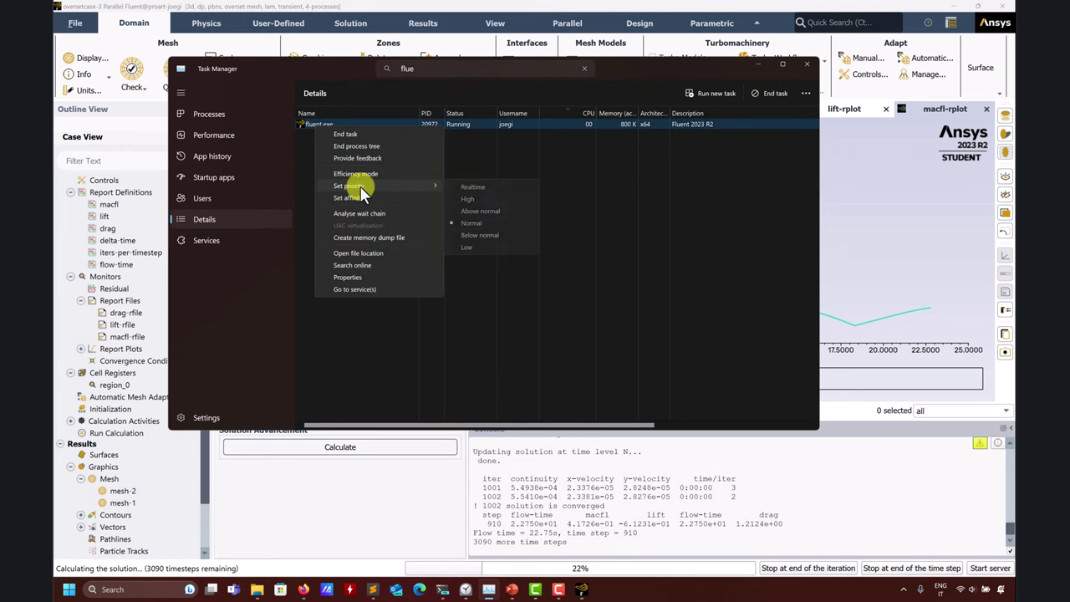
pyautogui.click(482, 201)
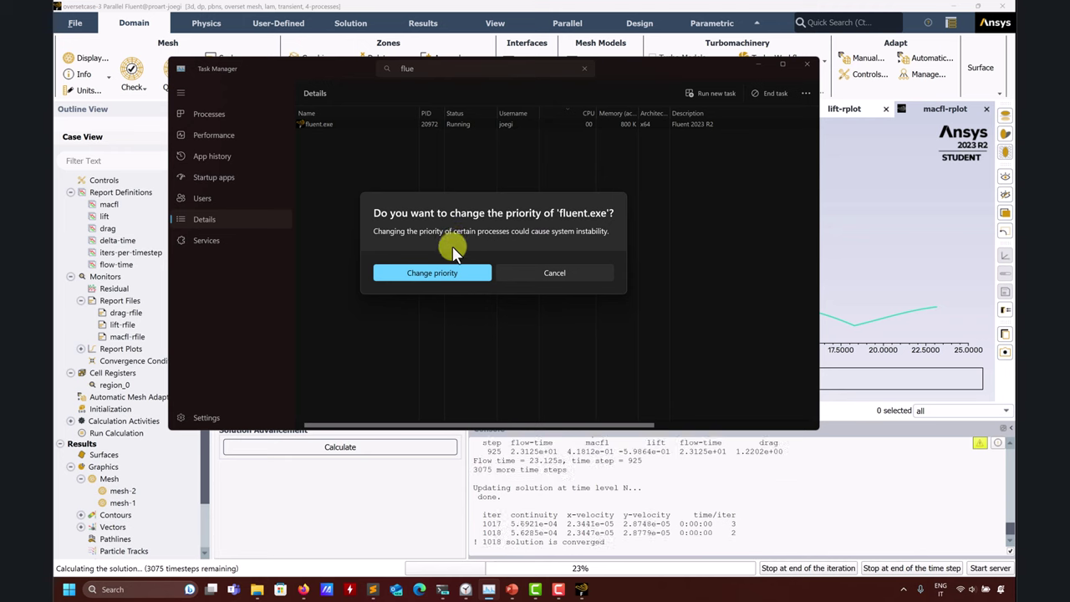
pyautogui.click(443, 276)
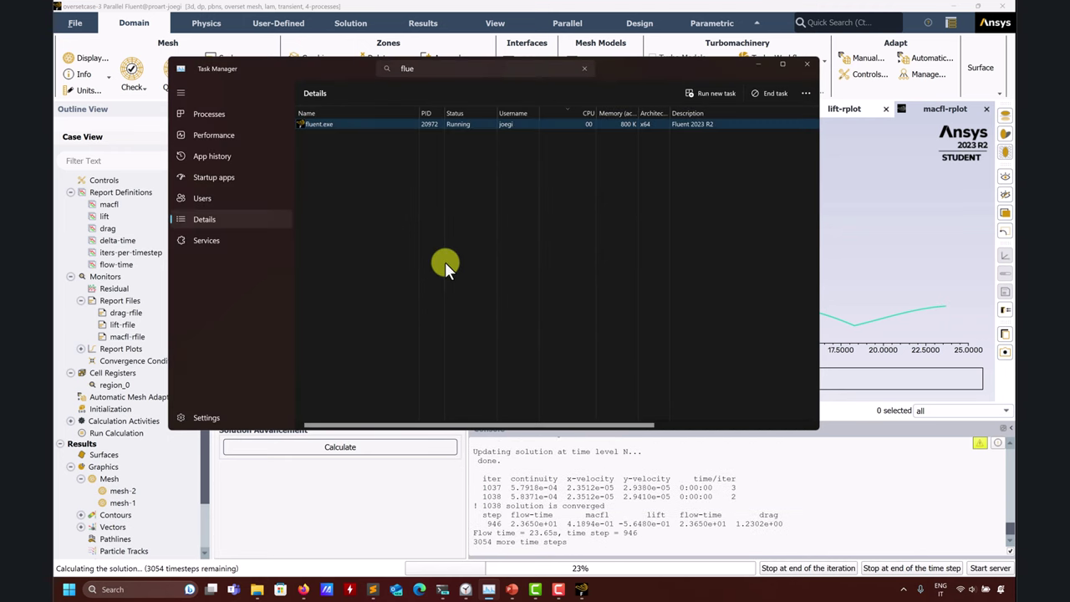
# Open the processor affinity settings of fluent.exe and exclude CPU 16 through CPU 23 from its allowed processors
pyautogui.rightClick(337, 123)
pyautogui.click(374, 195)
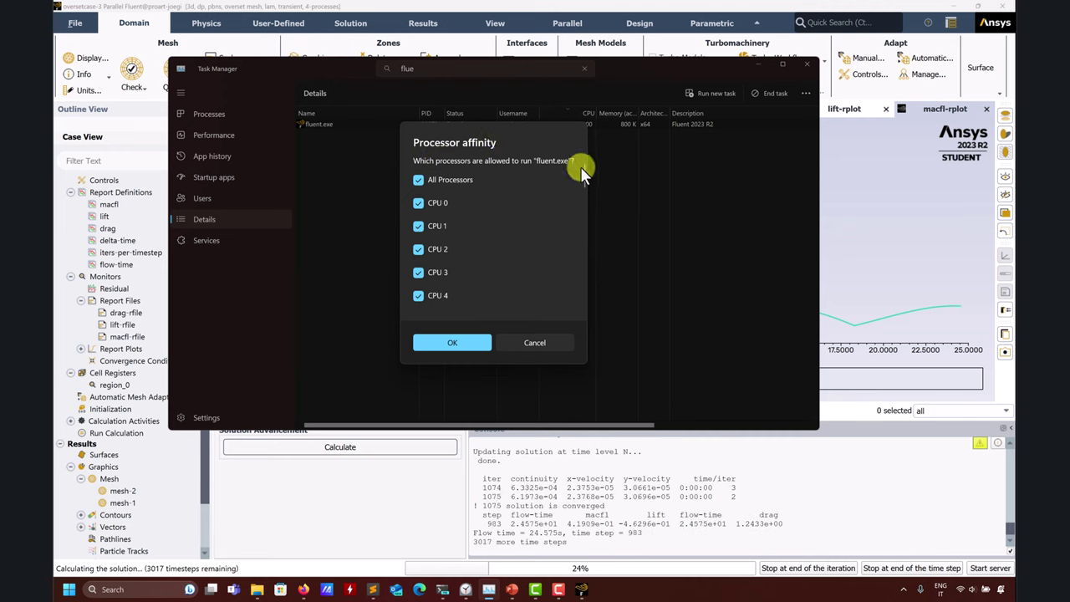
pyautogui.moveTo(582, 172)
pyautogui.mouseDown()
pyautogui.moveTo(584, 193)
pyautogui.moveTo(588, 169)
pyautogui.mouseUp()
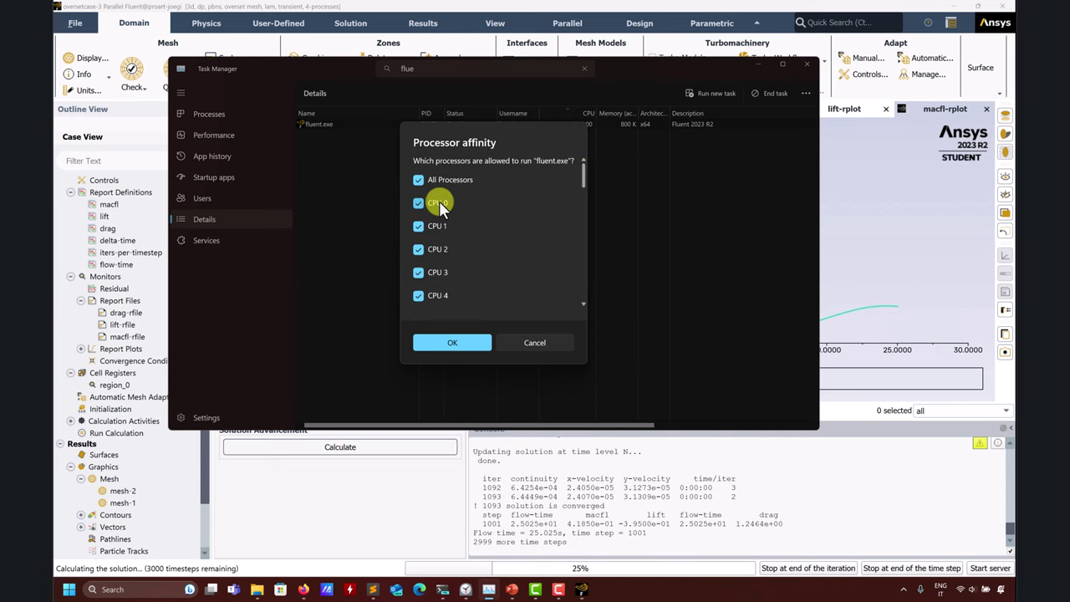
pyautogui.scroll(-5, 456, 200)
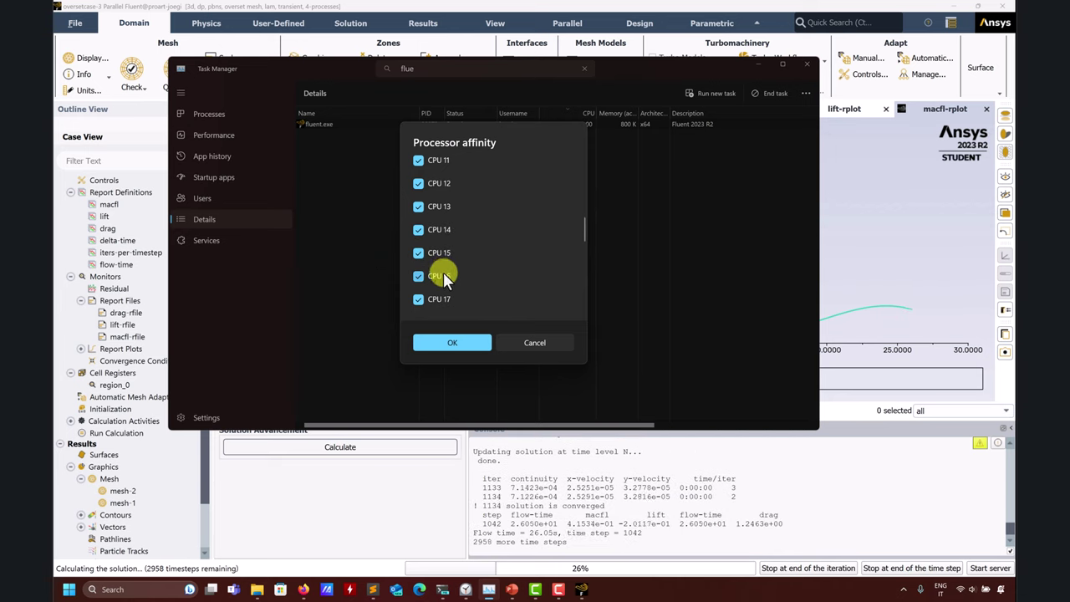
pyautogui.click(441, 275)
pyautogui.click(420, 298)
pyautogui.scroll(-2, 422, 275)
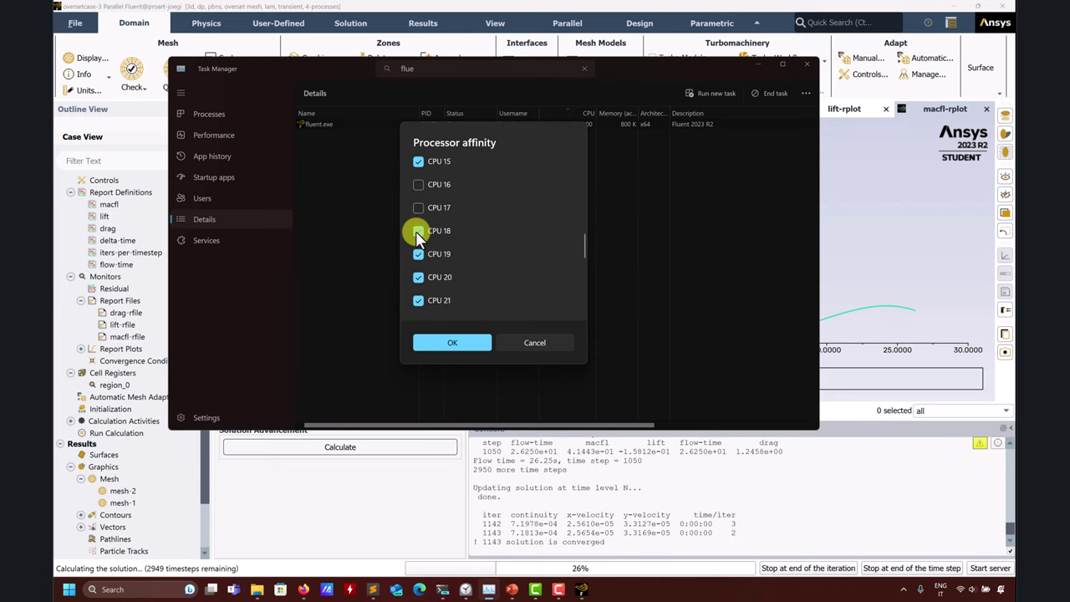
pyautogui.click(418, 254)
pyautogui.click(416, 300)
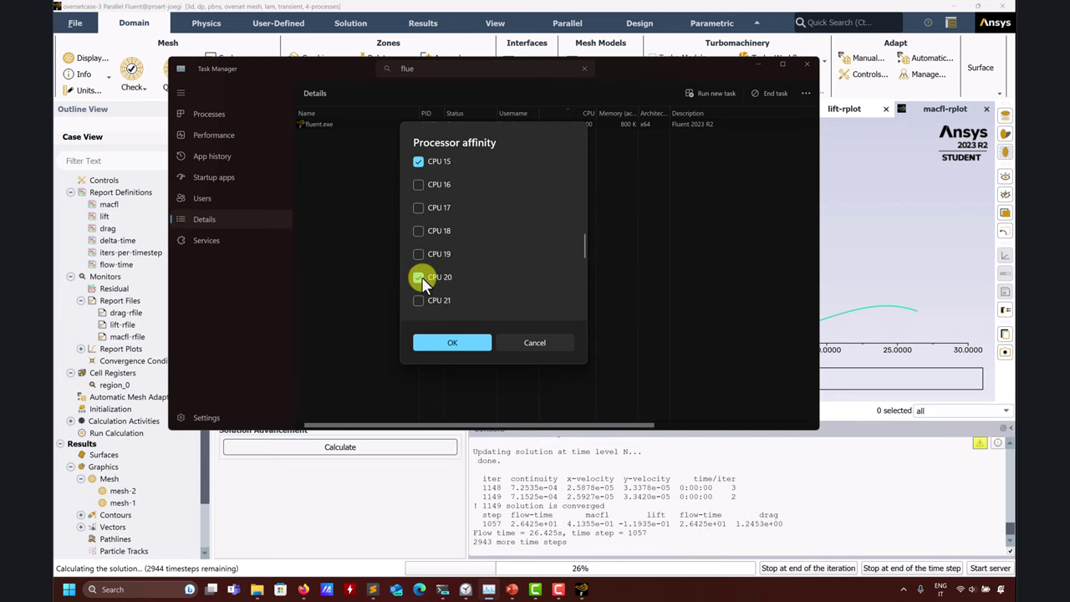
pyautogui.click(422, 280)
pyautogui.scroll(-2, 423, 305)
pyautogui.click(423, 270)
pyautogui.click(423, 298)
# Exclude CPU 24 through CPU 30 from the allowed processors of fluent.exe and accept the affinity settings
pyautogui.scroll(-1, 431, 289)
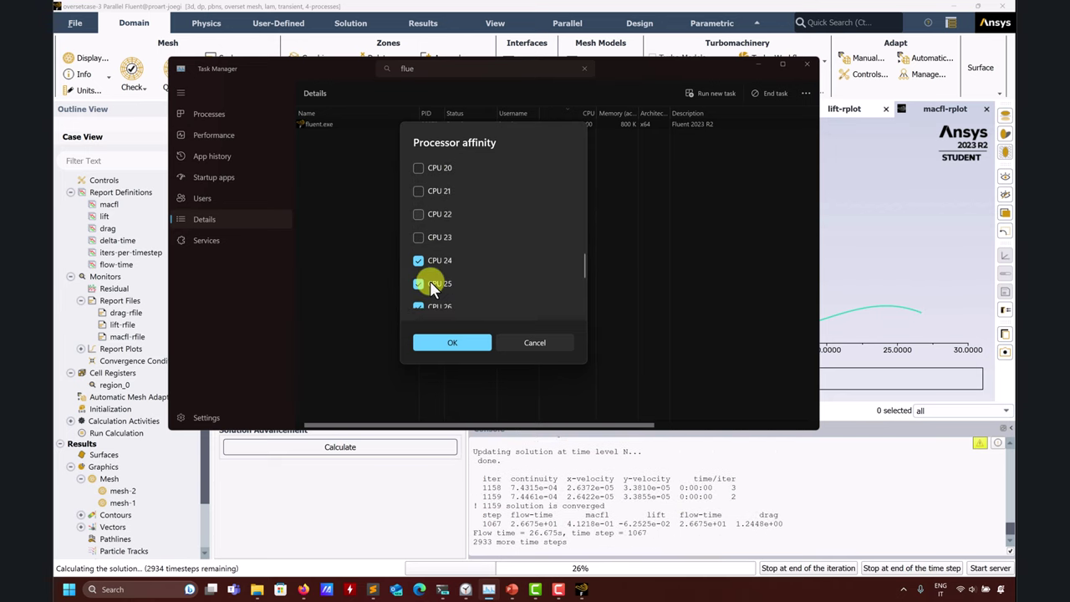
pyautogui.click(432, 285)
pyautogui.click(419, 257)
pyautogui.click(425, 301)
pyautogui.scroll(-2, 428, 300)
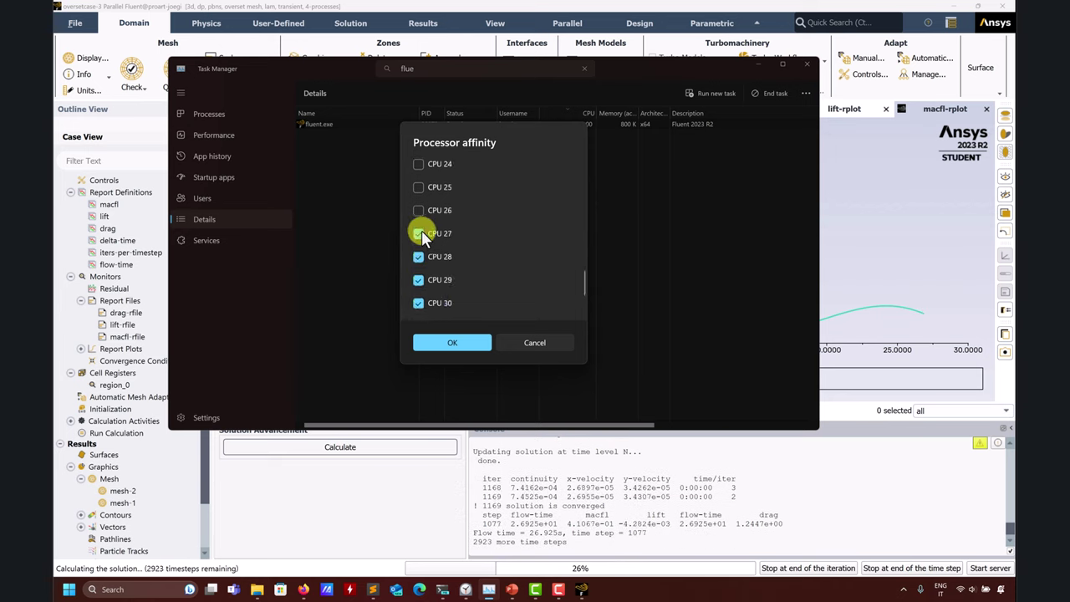
pyautogui.click(420, 233)
pyautogui.click(418, 257)
pyautogui.click(418, 279)
pyautogui.click(418, 303)
pyautogui.scroll(-1, 428, 291)
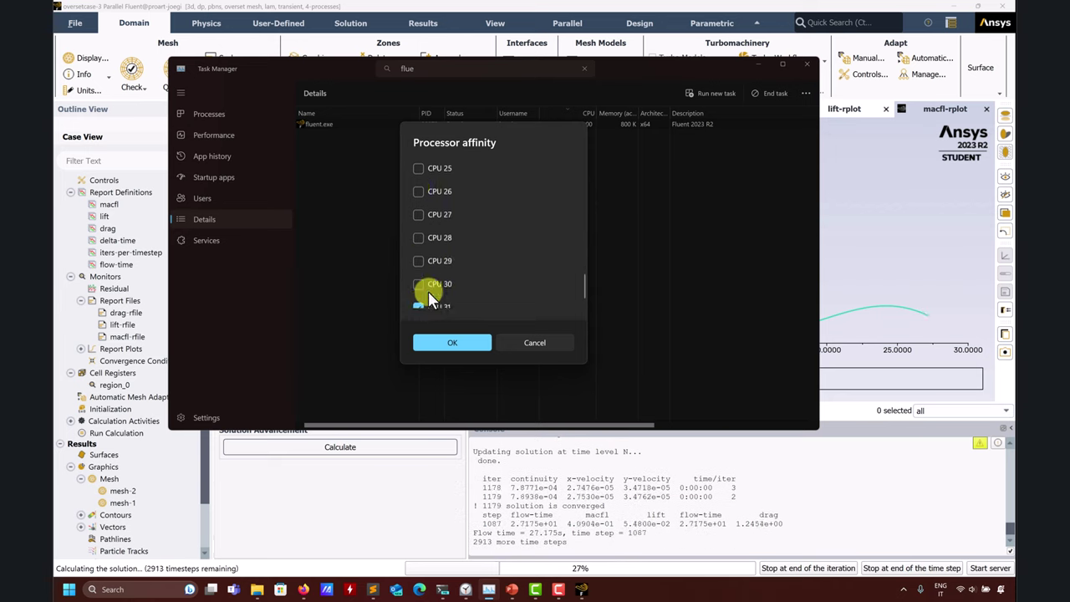
pyautogui.scroll(10, 505, 271)
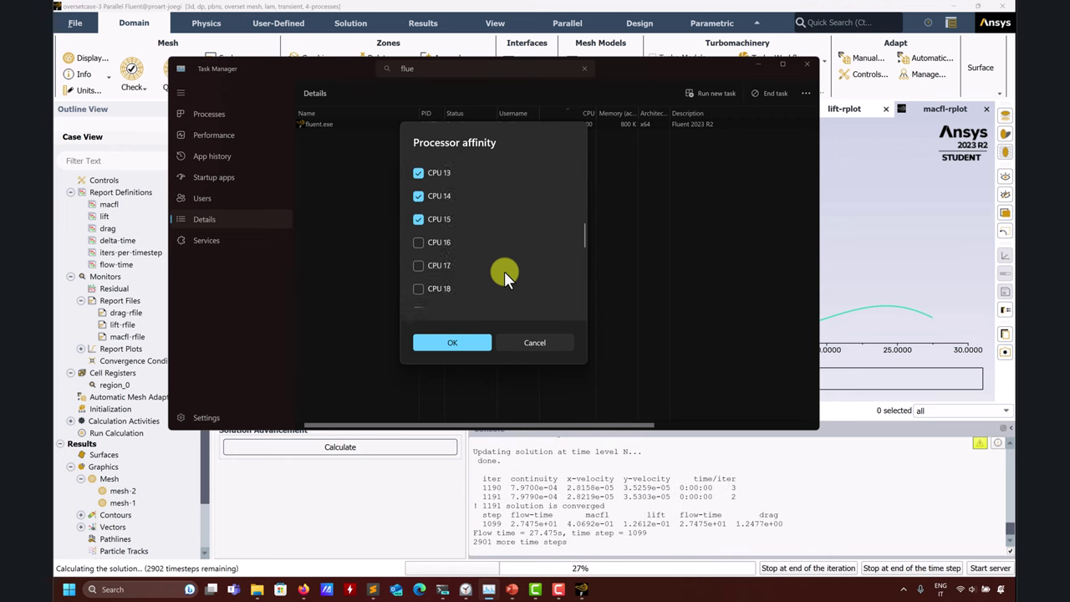
pyautogui.click(459, 343)
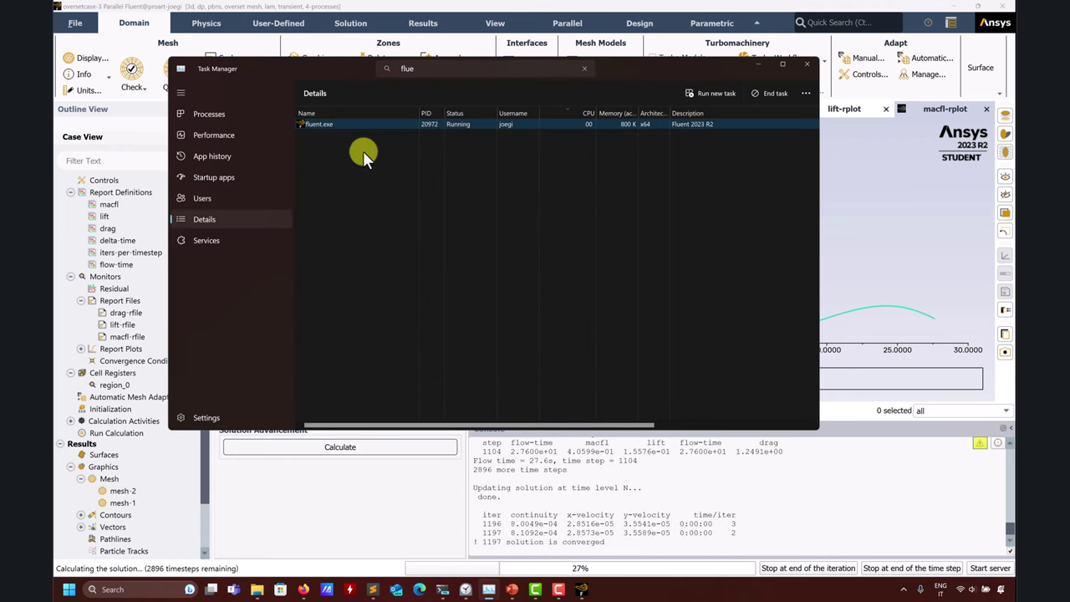
# Reopen the processor affinity of fluent.exe, review which CPUs are allowed, and accept it without changes
pyautogui.rightClick(337, 124)
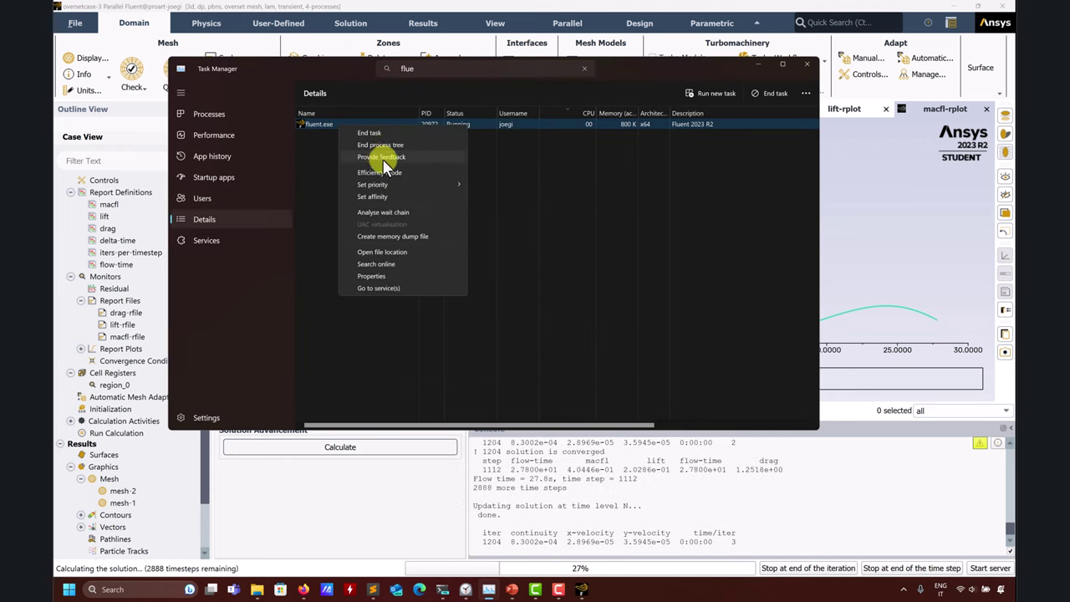
pyautogui.click(391, 197)
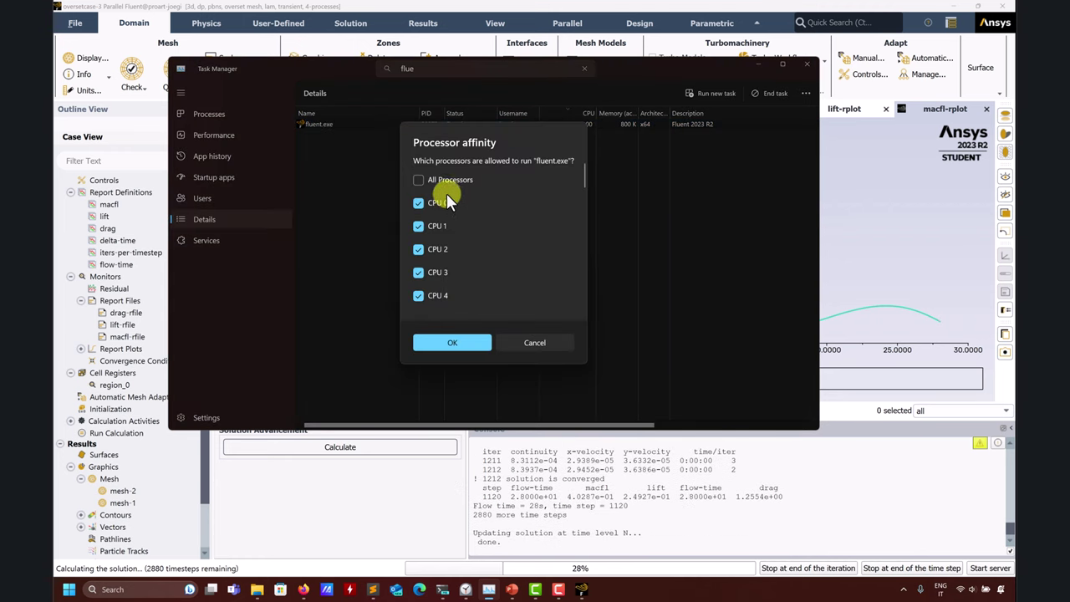
pyautogui.scroll(-3, 444, 201)
pyautogui.scroll(-6, 433, 226)
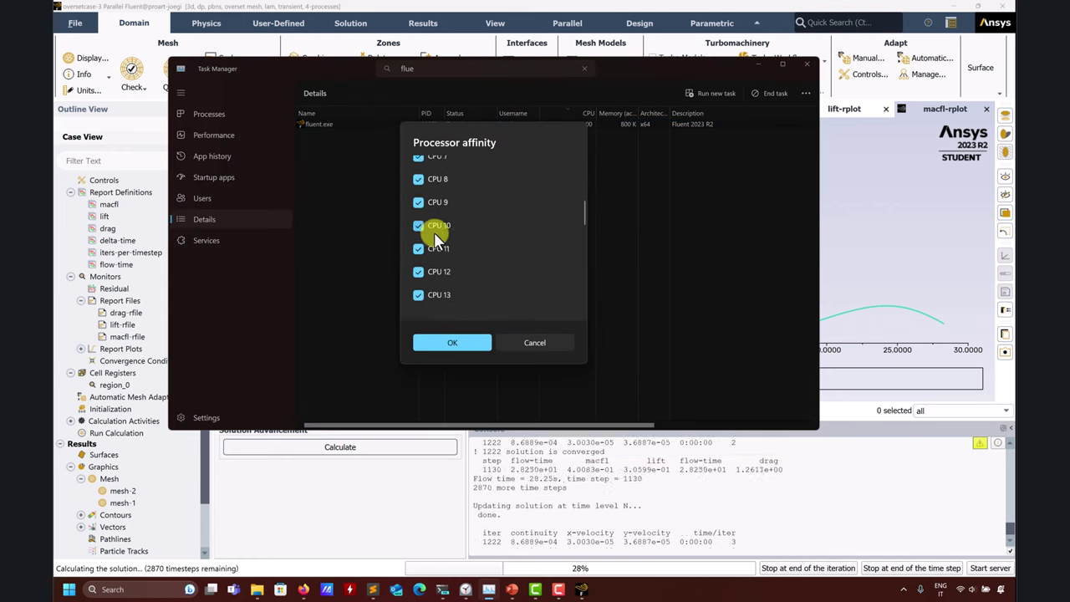
pyautogui.scroll(4, 440, 230)
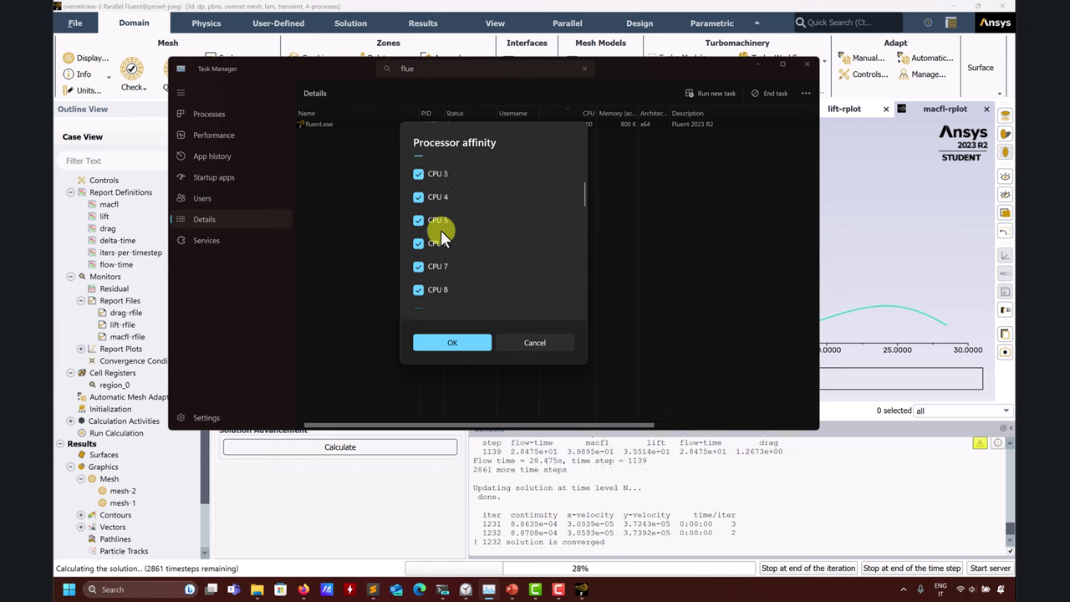
pyautogui.click(456, 342)
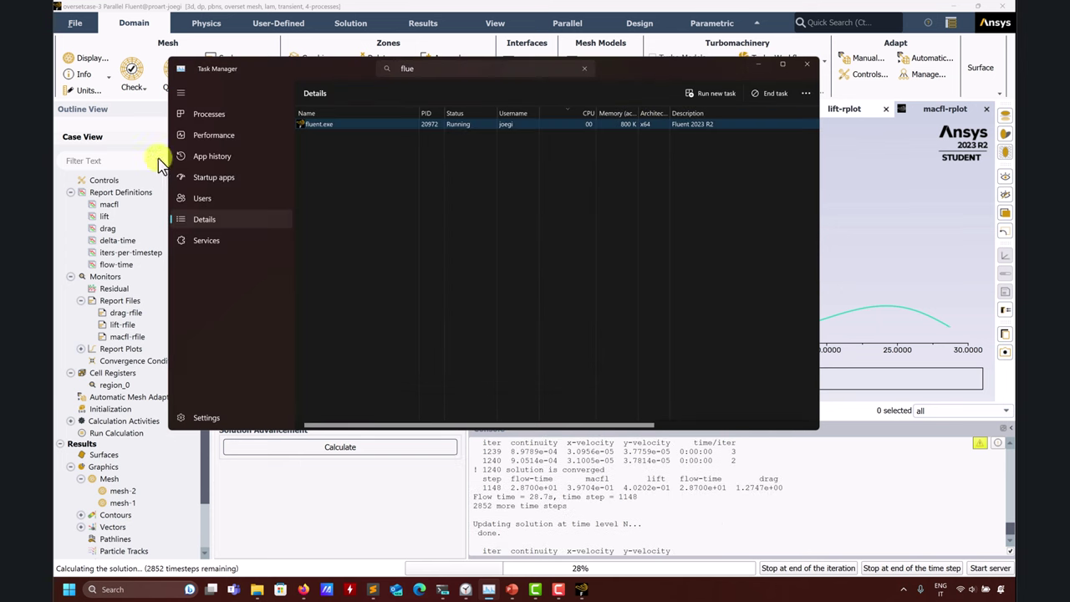
# Check the per-core CPU usage in an enlarged Task Manager window, with the Linux terminal brought up beside it
pyautogui.click(219, 138)
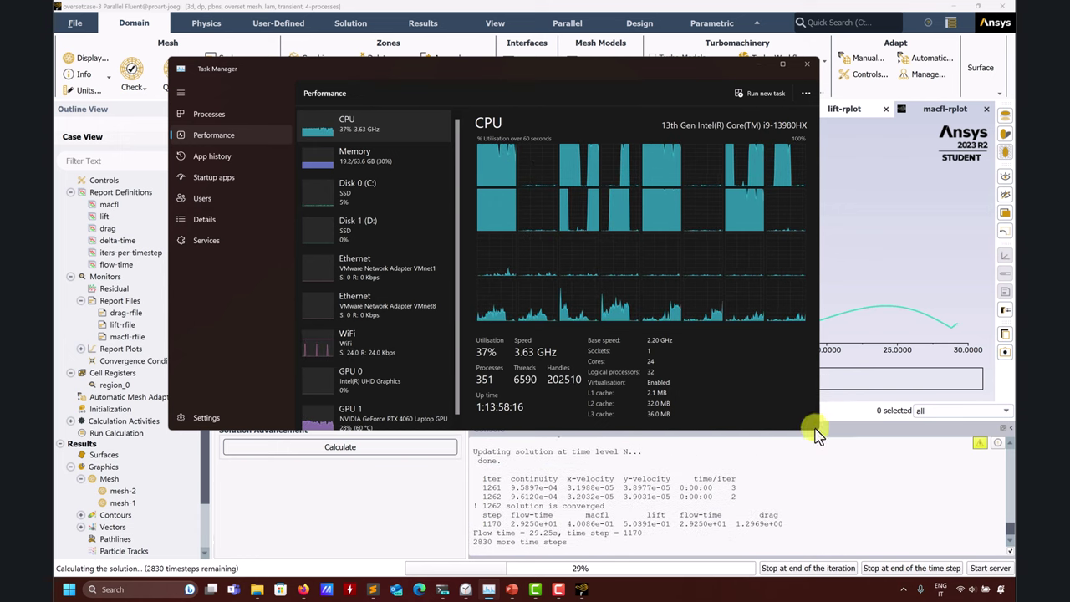
pyautogui.moveTo(818, 434); pyautogui.dragTo(932, 497)
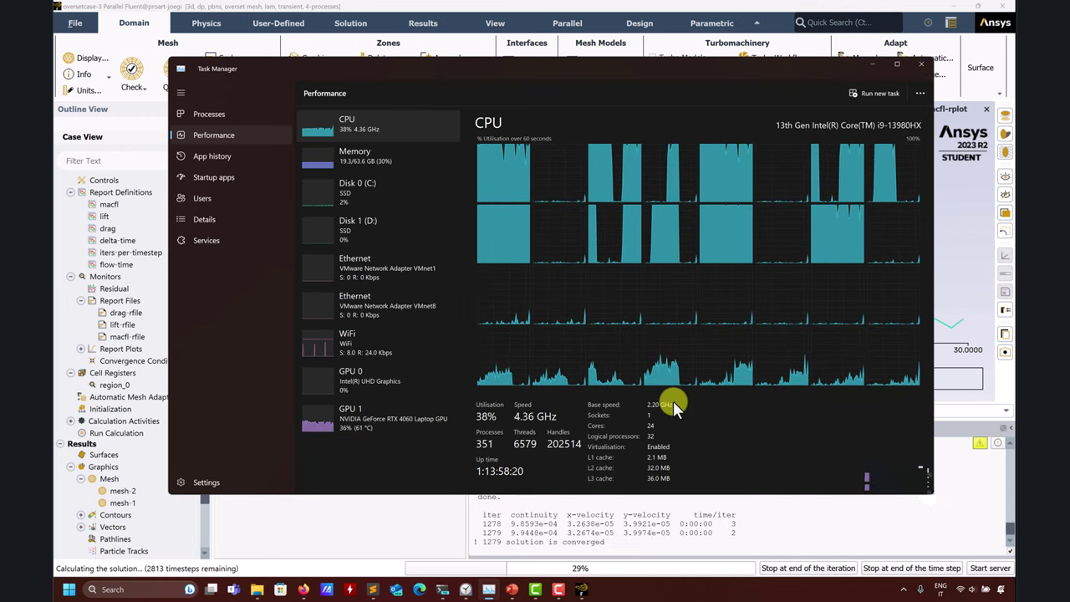
pyautogui.click(443, 589)
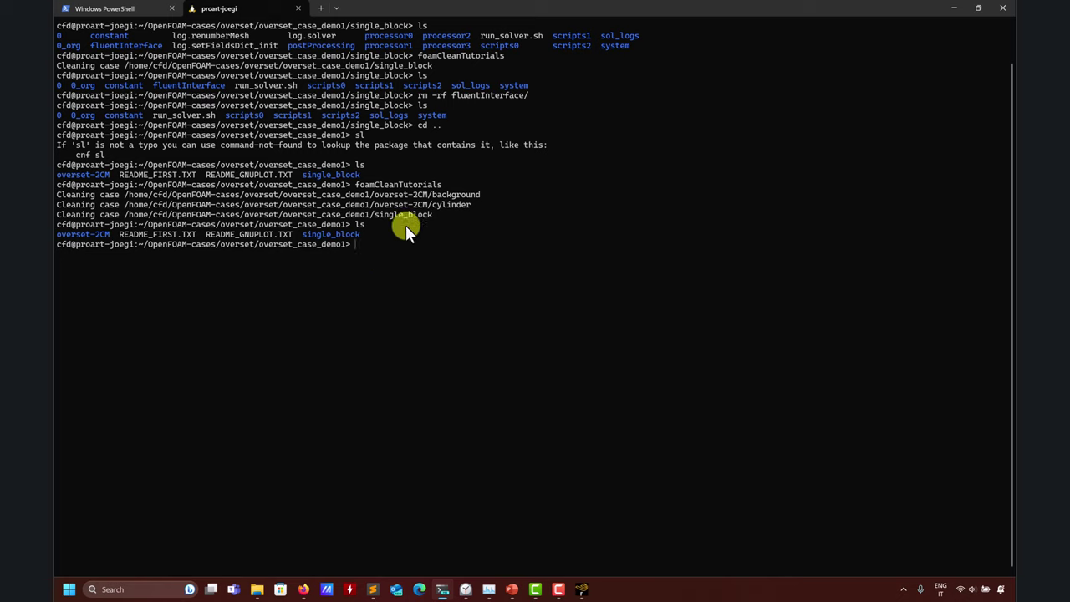
pyautogui.moveTo(675, 5); pyautogui.dragTo(378, 19)
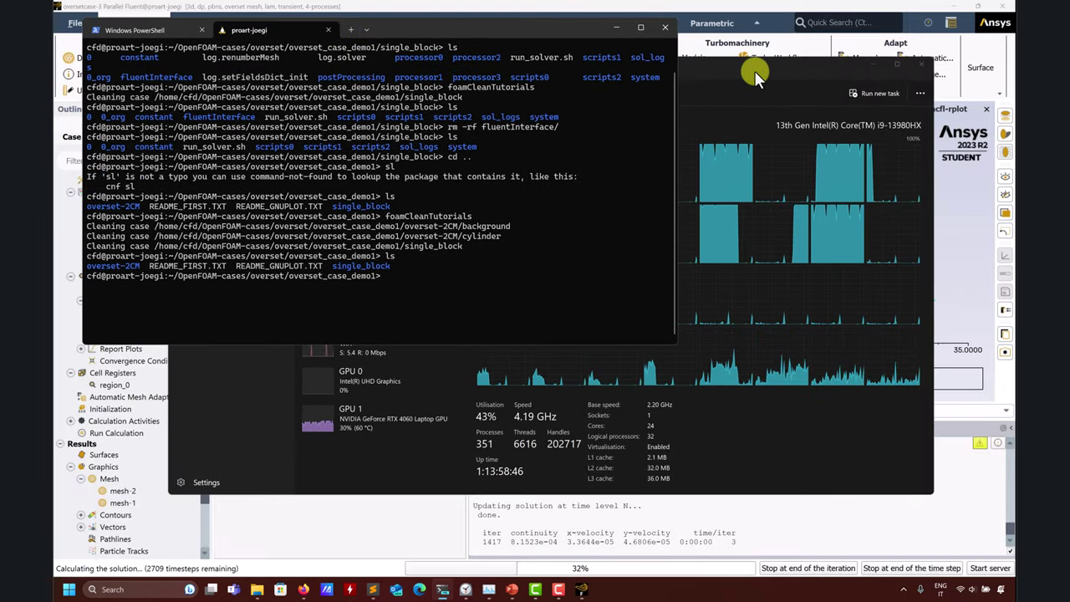
pyautogui.moveTo(754, 70); pyautogui.dragTo(816, 130)
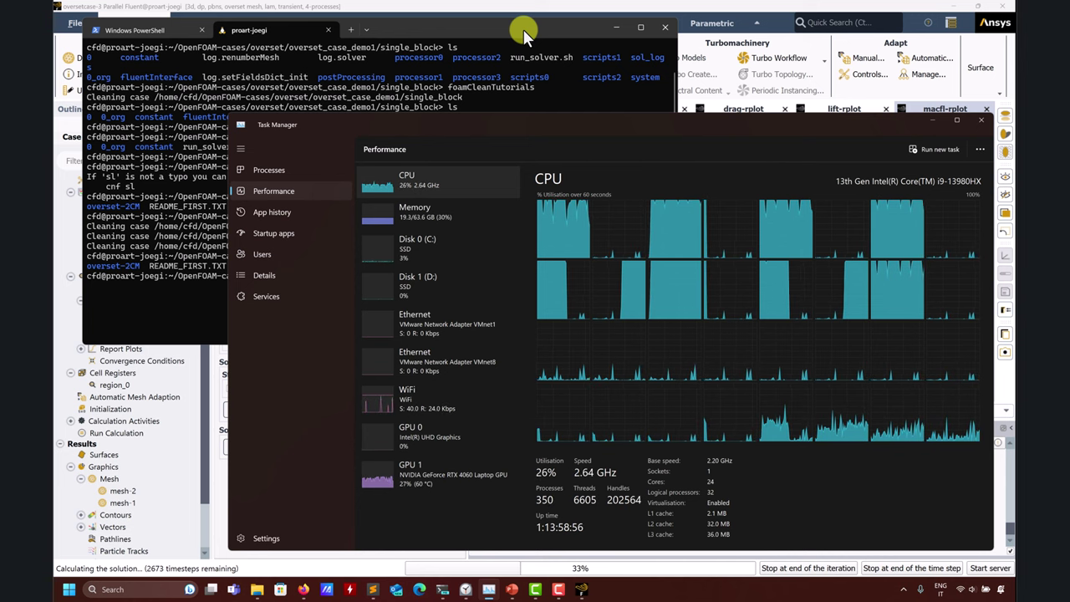
pyautogui.moveTo(523, 29); pyautogui.dragTo(516, 49)
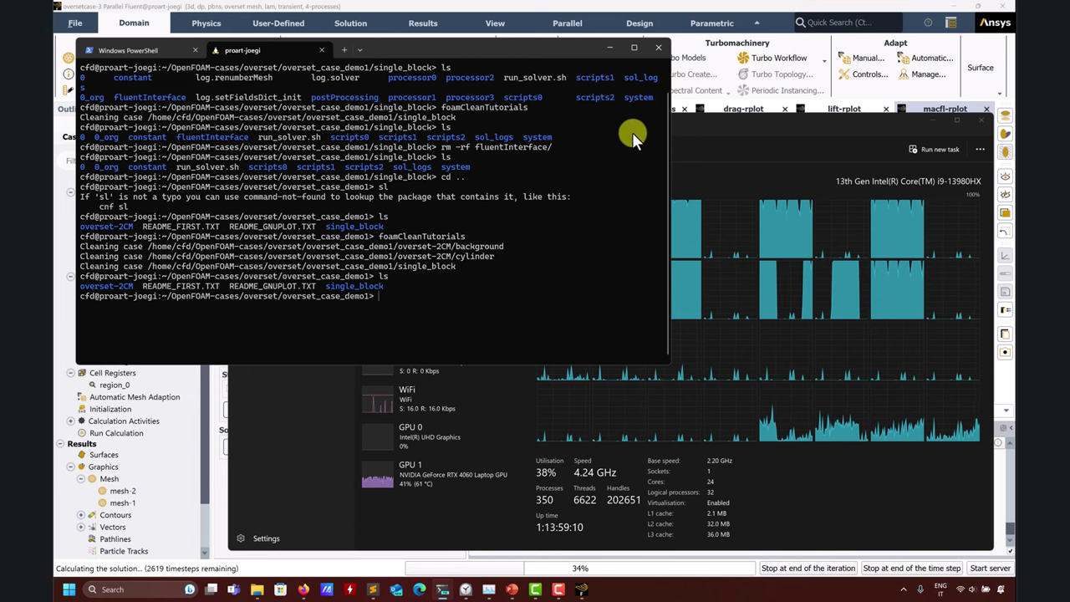
# Minimize the terminal and Task Manager, and inspect Fluent's lift and drag plots, magnifying the latest part of the drag curve
pyautogui.click(608, 47)
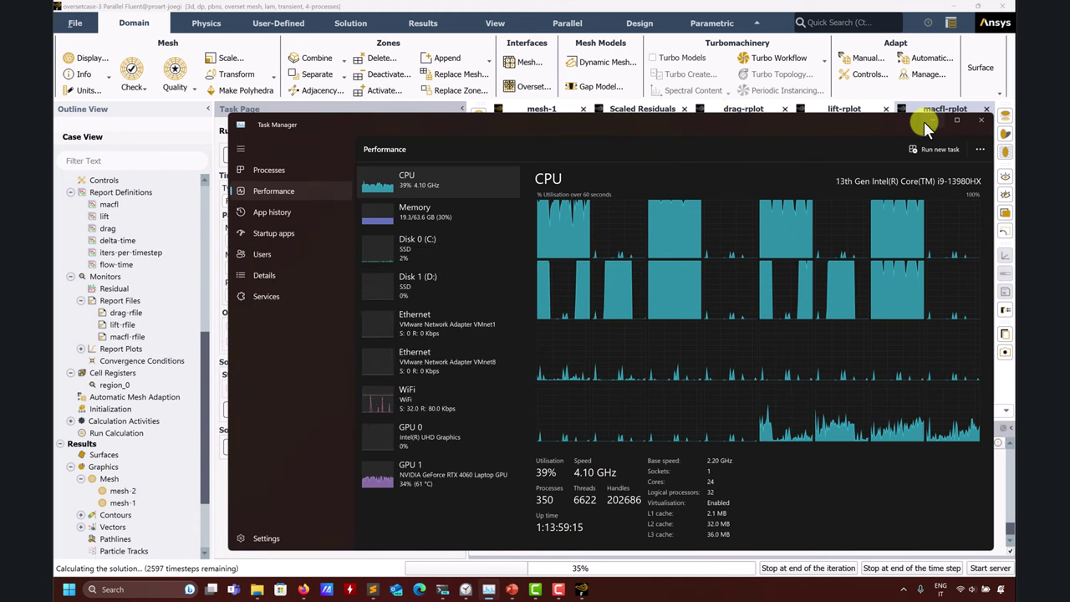
pyautogui.click(924, 122)
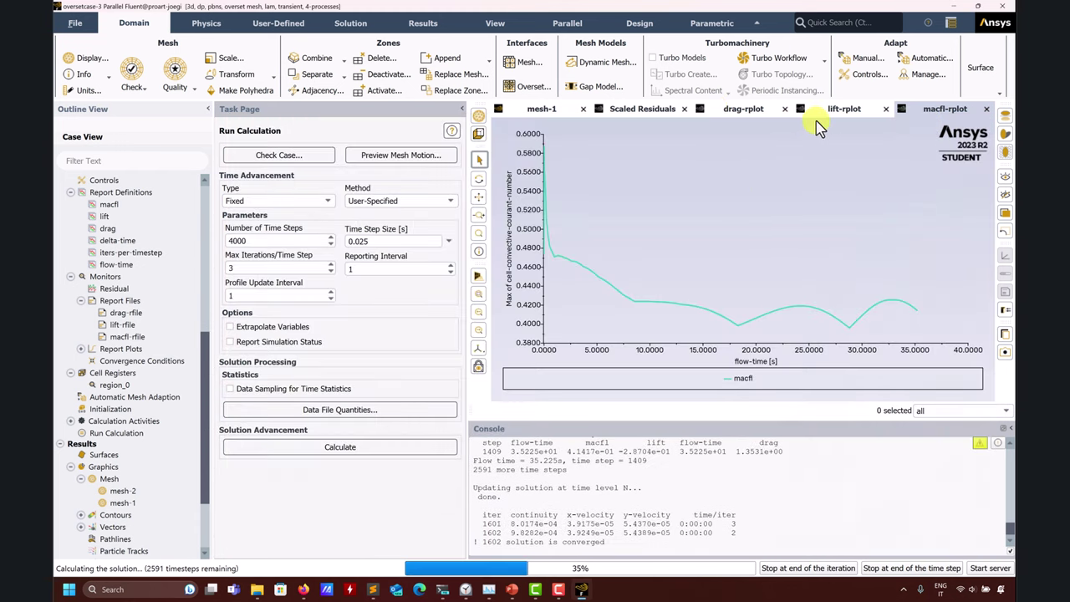
pyautogui.click(840, 110)
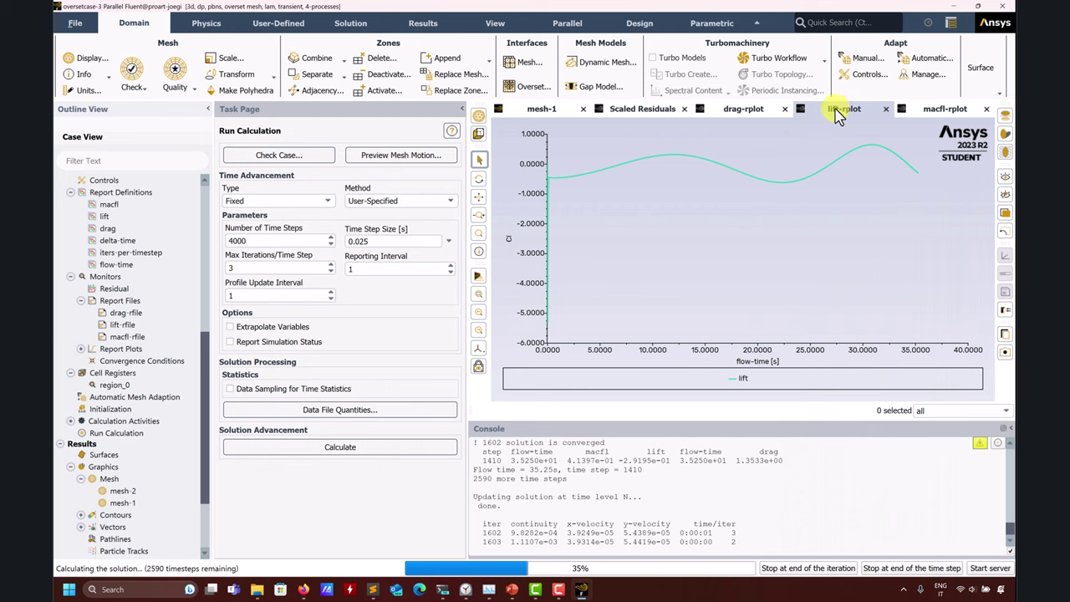
pyautogui.click(736, 112)
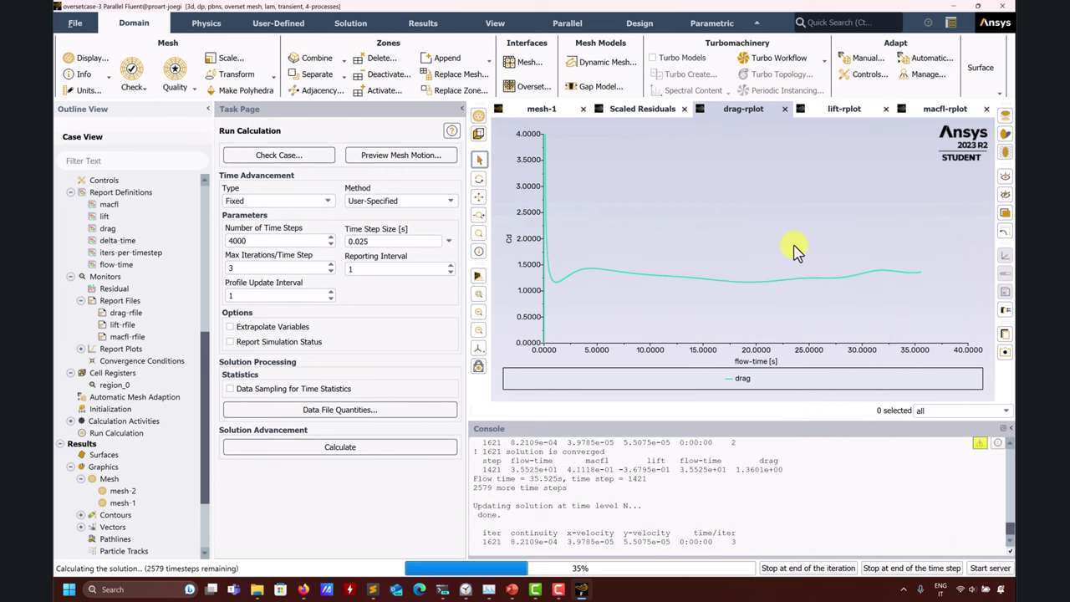
pyautogui.moveTo(824, 253); pyautogui.dragTo(949, 291, button='middle')
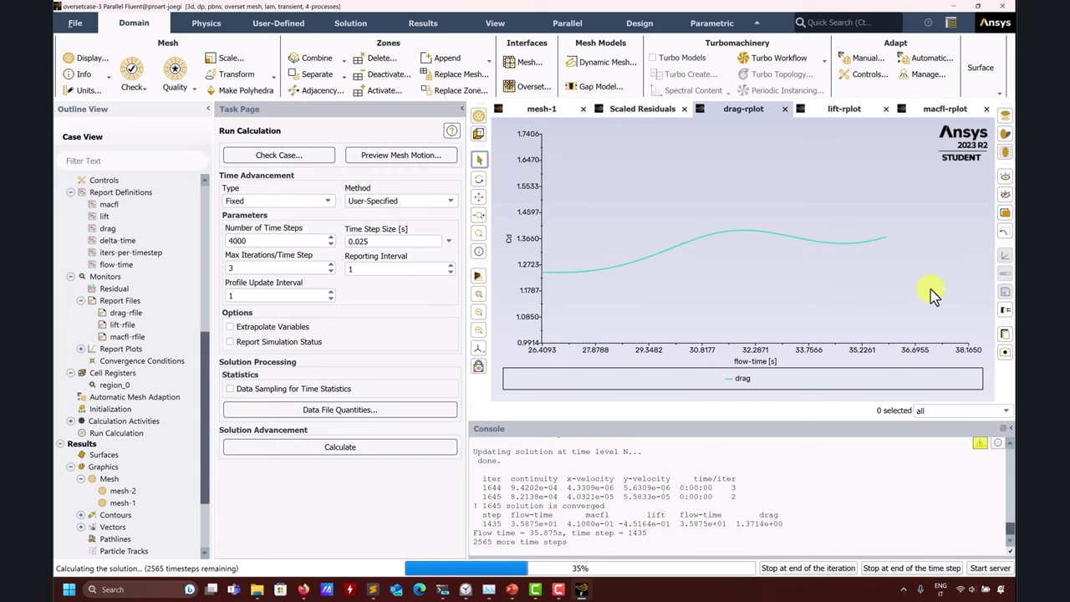
pyautogui.click(841, 109)
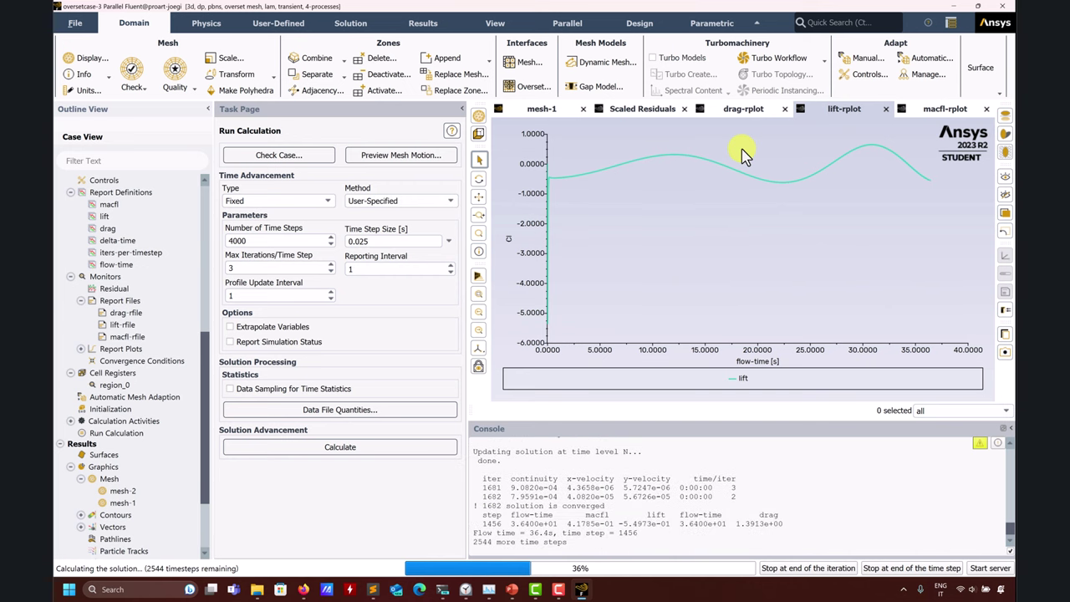
# Bring Task Manager over Fluent in a smaller window and monitor the per-core CPU usage while the calculation runs
pyautogui.hotkey('ctrl', 'shift', 'Escape')
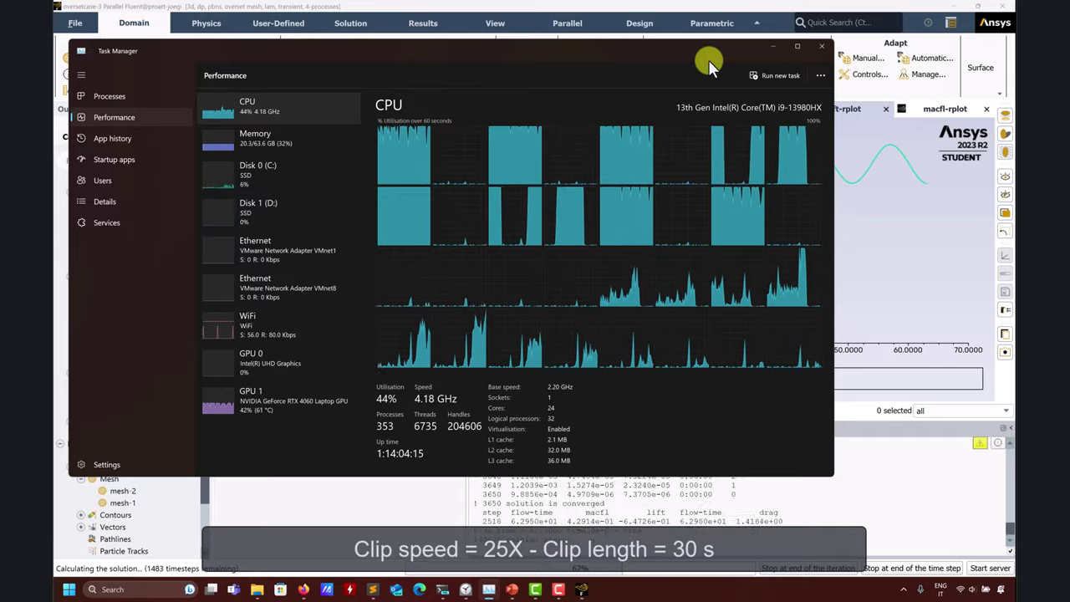
pyautogui.moveTo(832, 476); pyautogui.dragTo(762, 330)
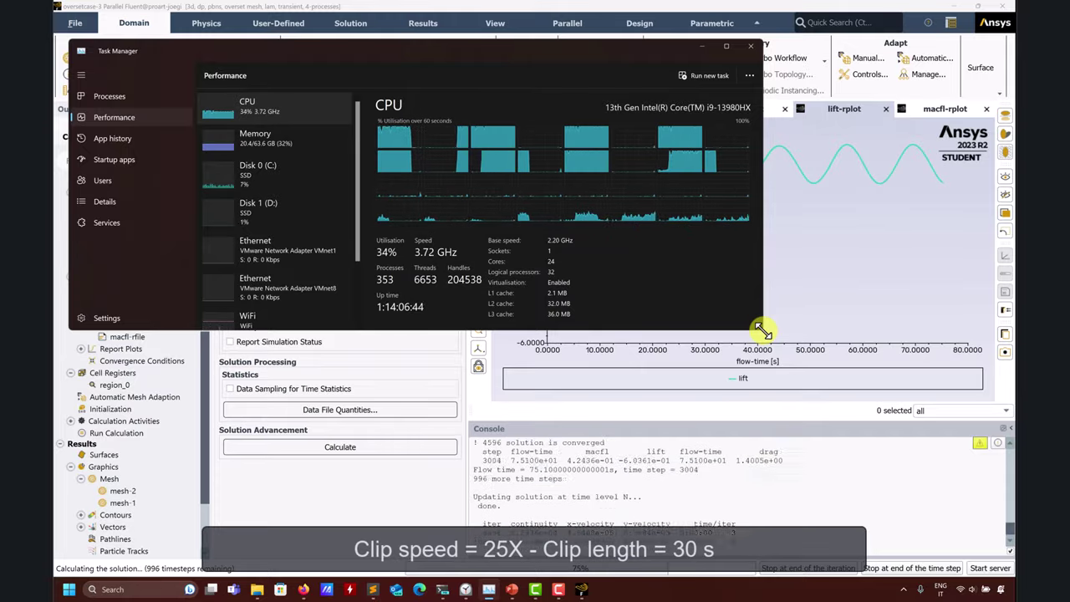
pyautogui.click(489, 589)
pyautogui.click(489, 589)
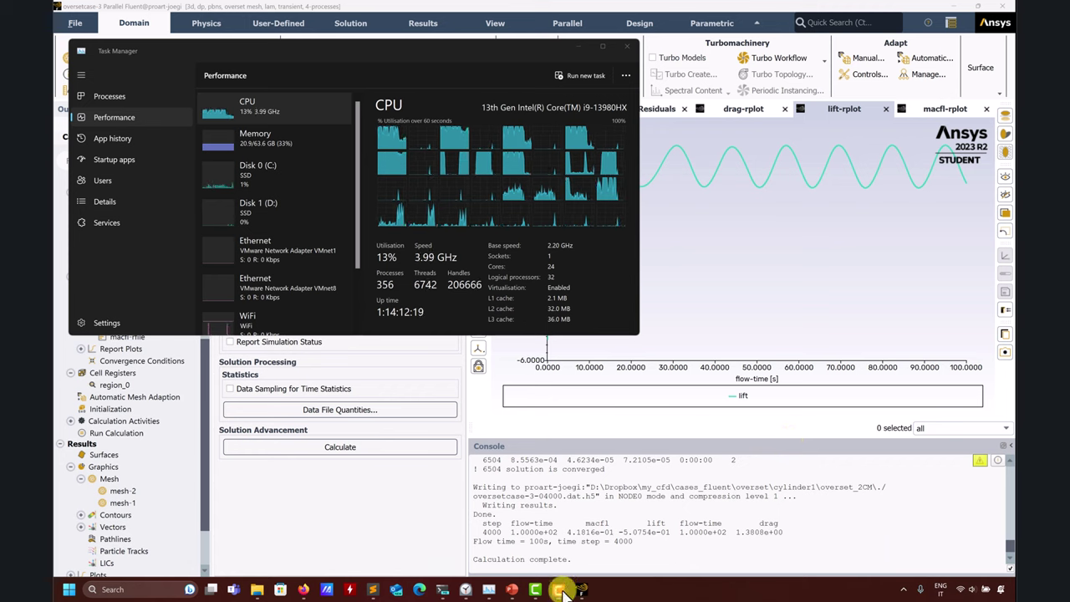
# Move Task Manager clear of the plots, show the macfl plot in Fluent, and acknowledge the end of the calculation
pyautogui.moveTo(479, 54); pyautogui.dragTo(534, 270)
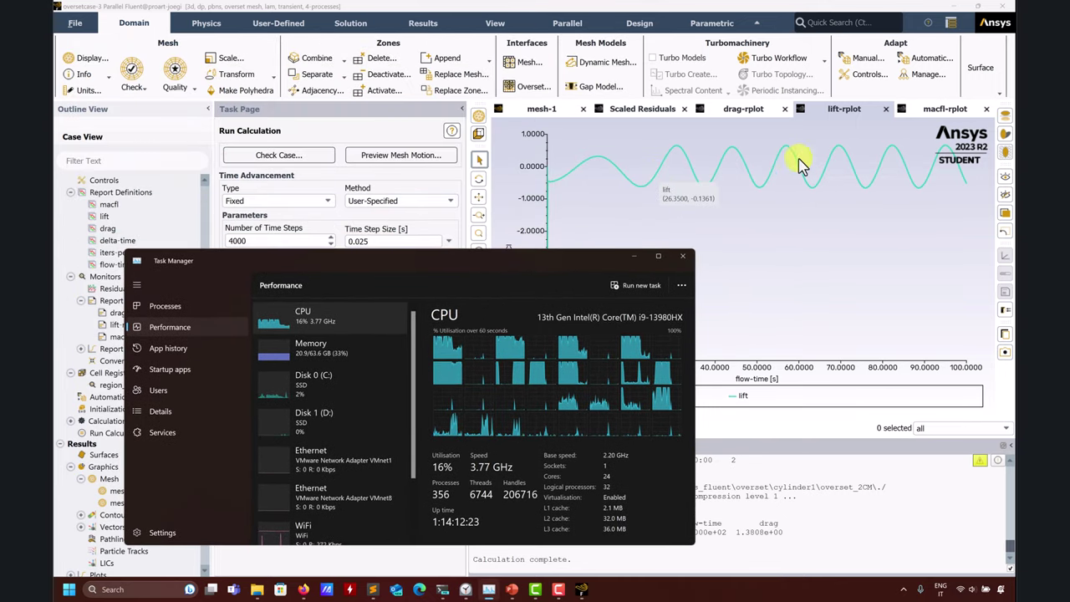
pyautogui.click(937, 109)
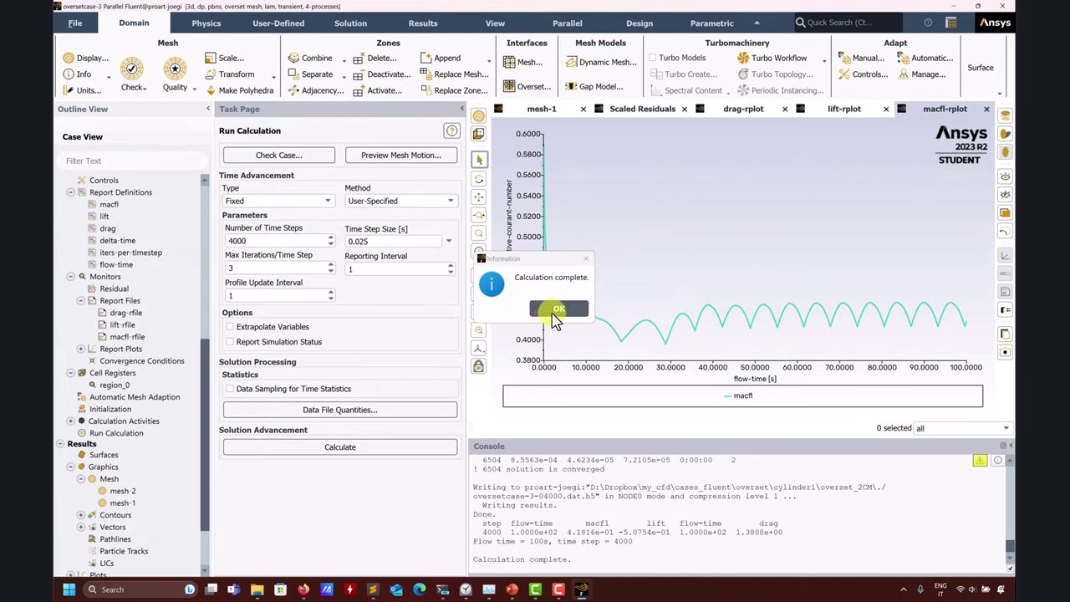
pyautogui.click(553, 308)
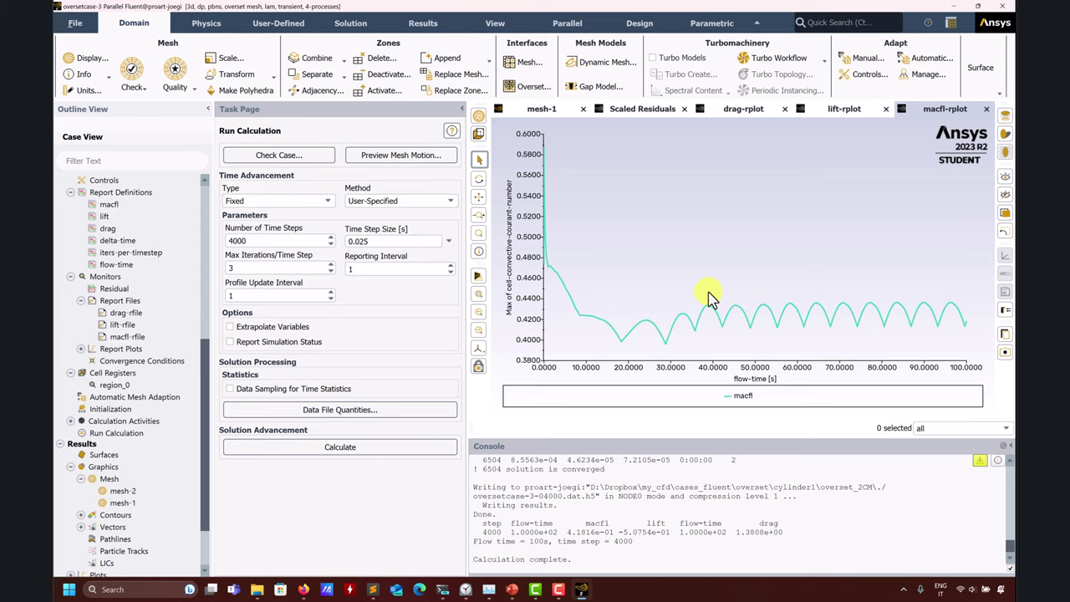
# Examine the time step size of the run and the Setup branch of the outline tree
pyautogui.moveTo(437, 241); pyautogui.dragTo(364, 241)
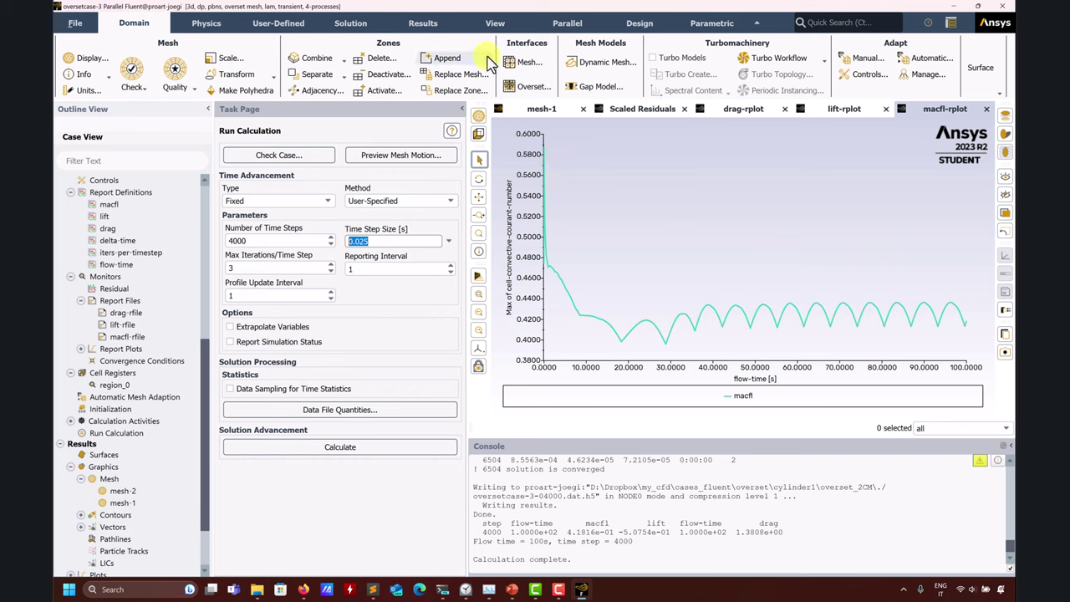
pyautogui.scroll(7, 124, 284)
pyautogui.scroll(2, 124, 285)
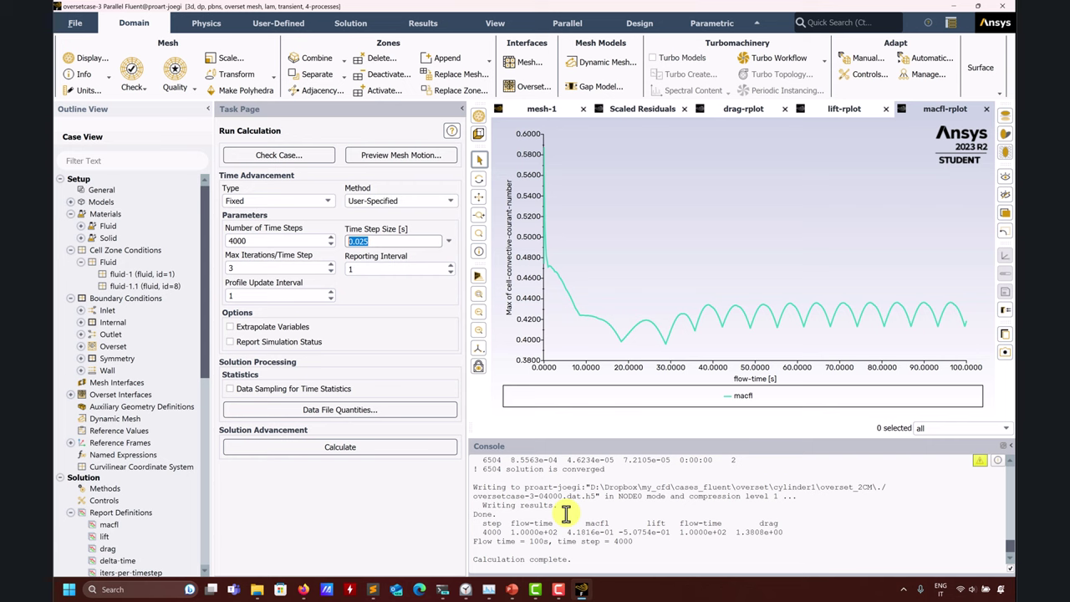
# Try the Coupled pressure-velocity coupling scheme in the solution methods and set the scheme back to PISO
pyautogui.scroll(-10, 121, 338)
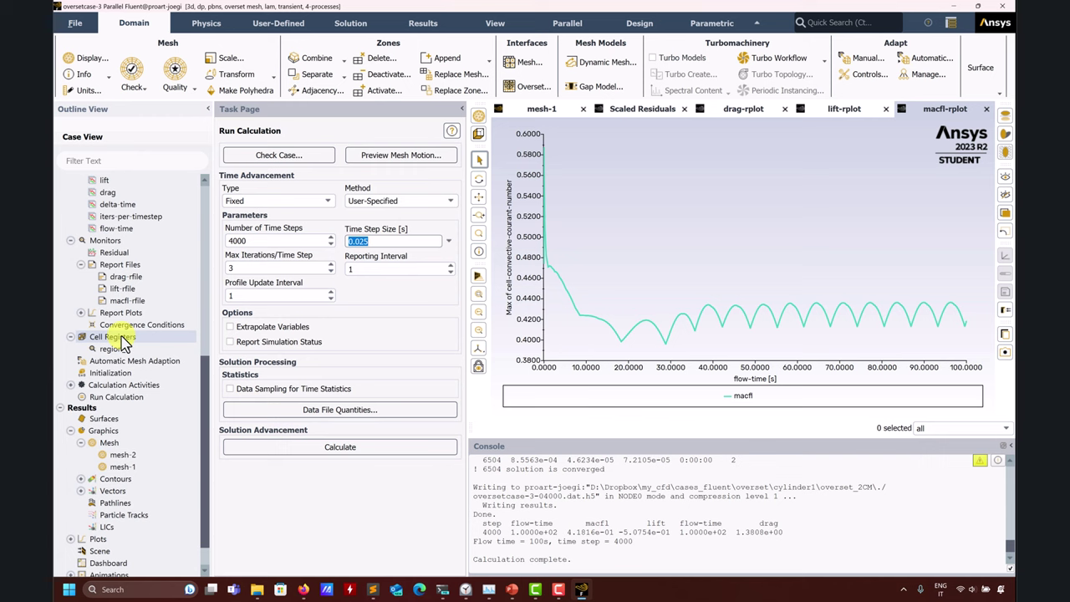
pyautogui.scroll(6, 121, 339)
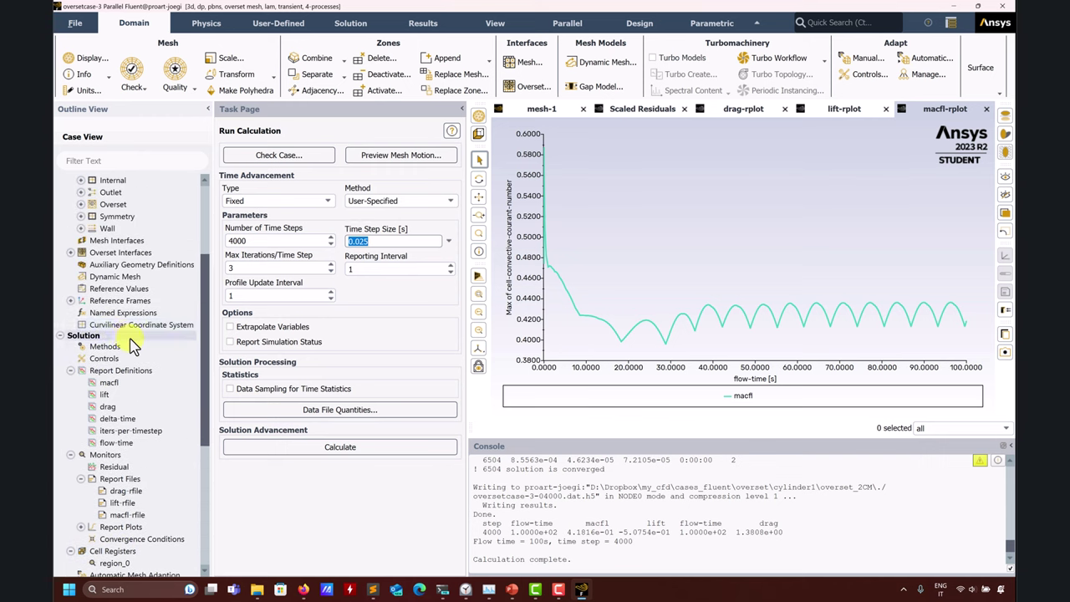
pyautogui.click(126, 347)
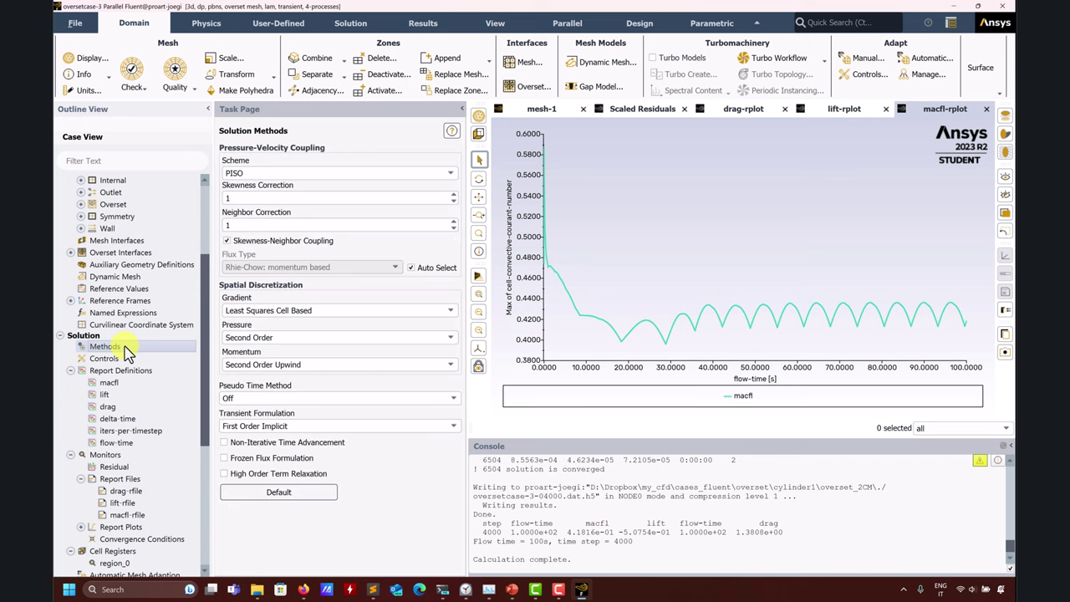
pyautogui.click(447, 173)
pyautogui.click(251, 215)
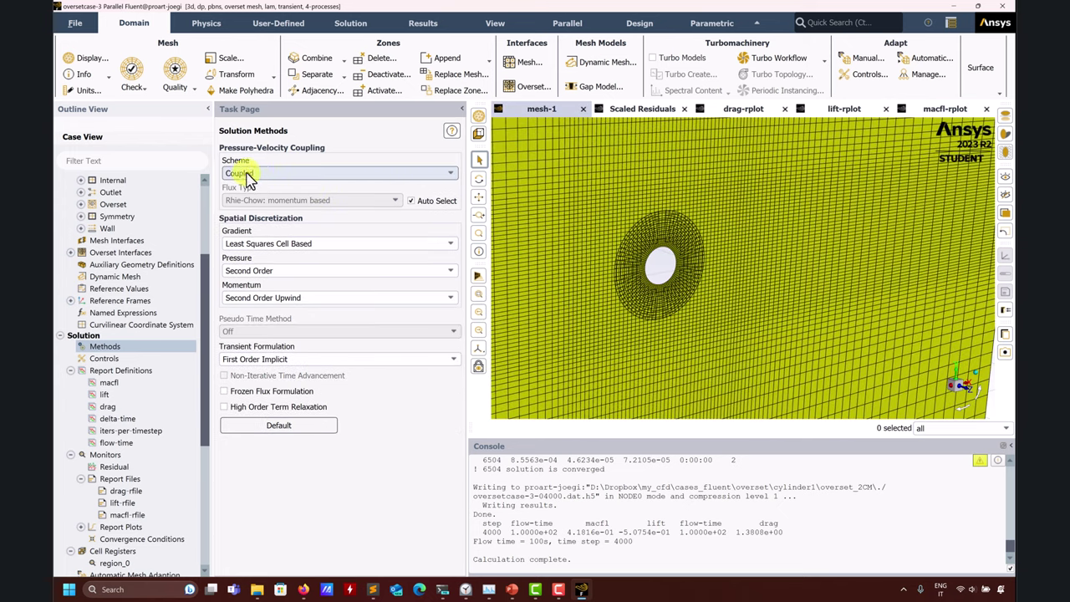
pyautogui.click(248, 176)
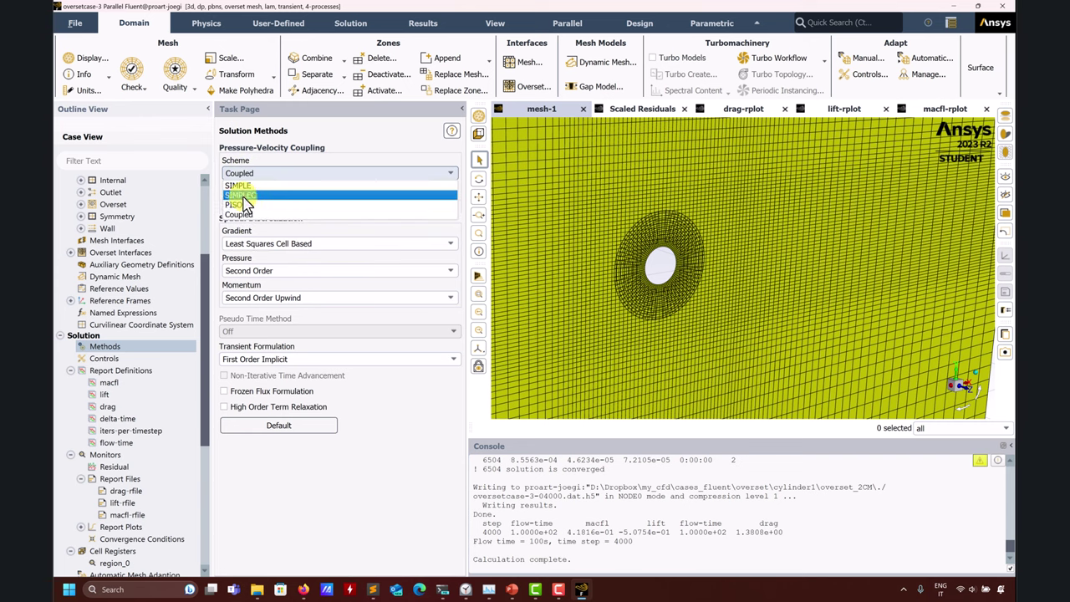
pyautogui.click(238, 205)
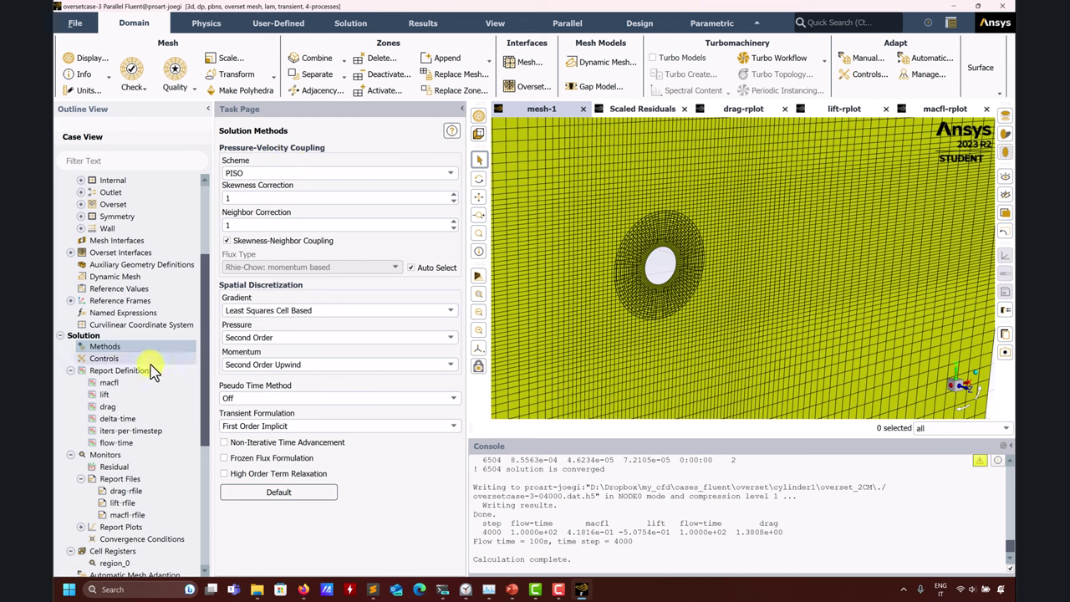
# Display contour-1 of Overset Cell Type on the back and back.1 surfaces and inspect the overset cells around the cylinder
pyautogui.scroll(-7, 147, 376)
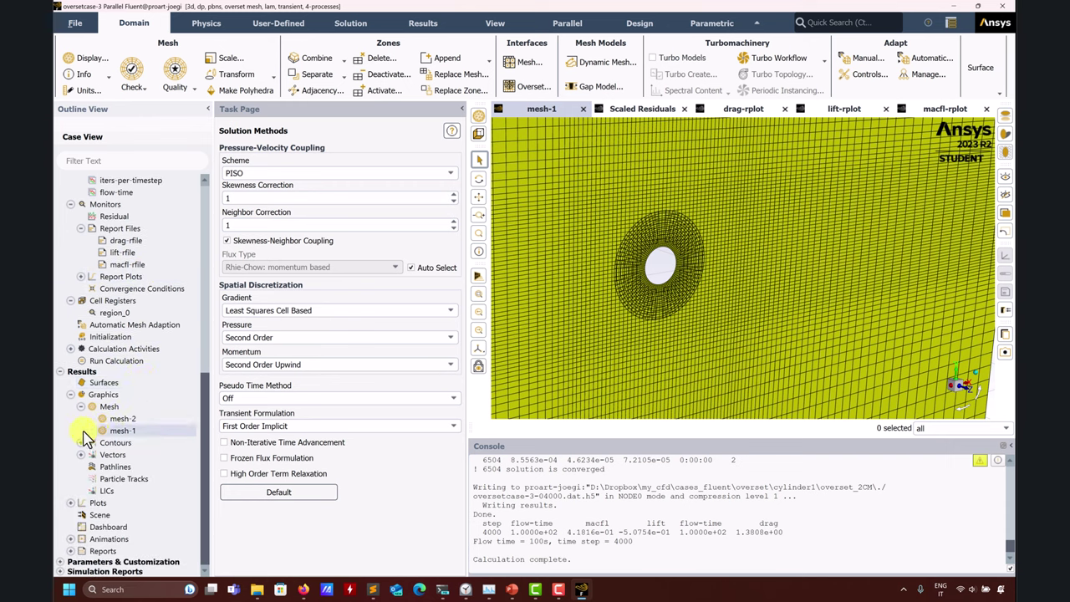
pyautogui.click(81, 443)
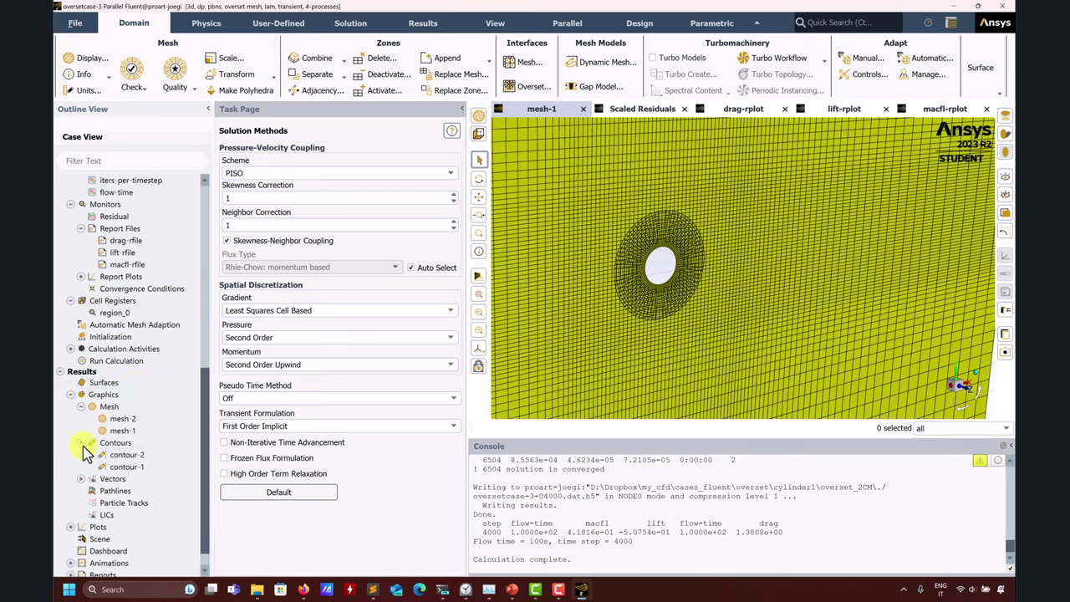
pyautogui.click(129, 473)
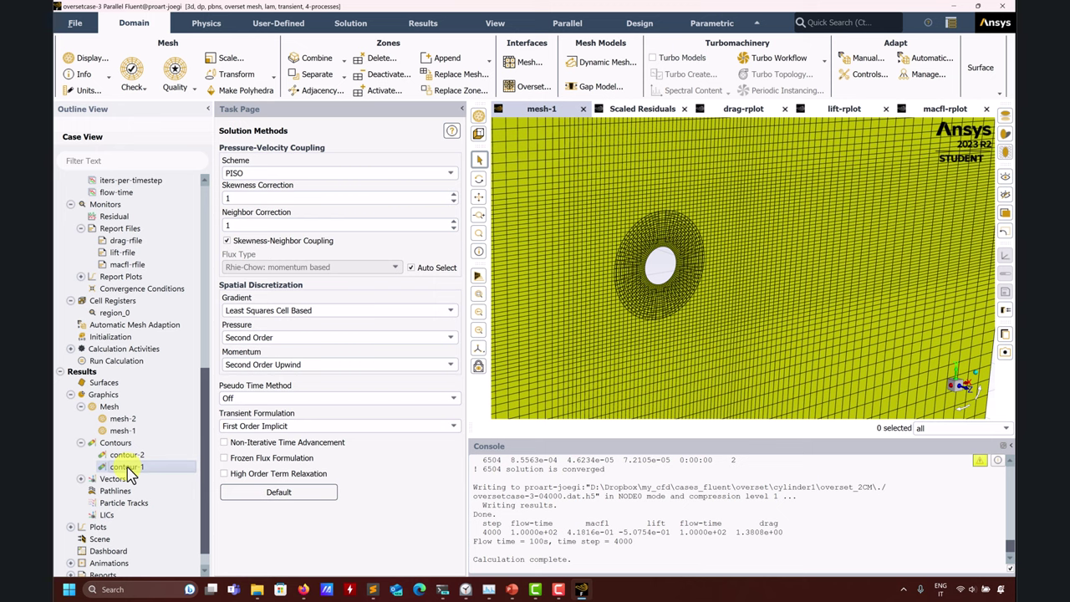
pyautogui.doubleClick(127, 468)
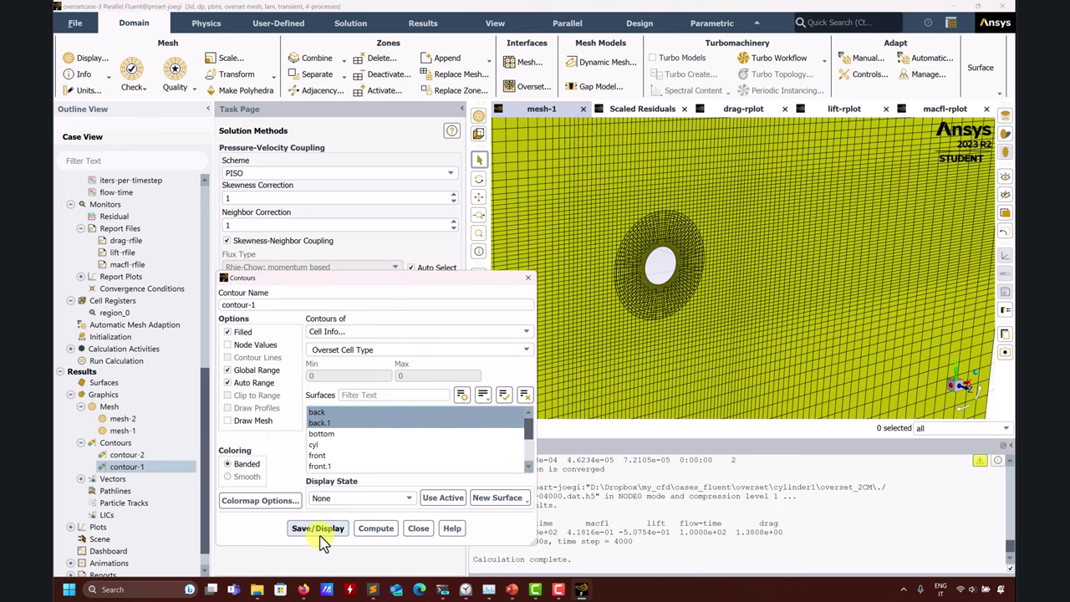
pyautogui.click(322, 530)
pyautogui.scroll(-2, 677, 327)
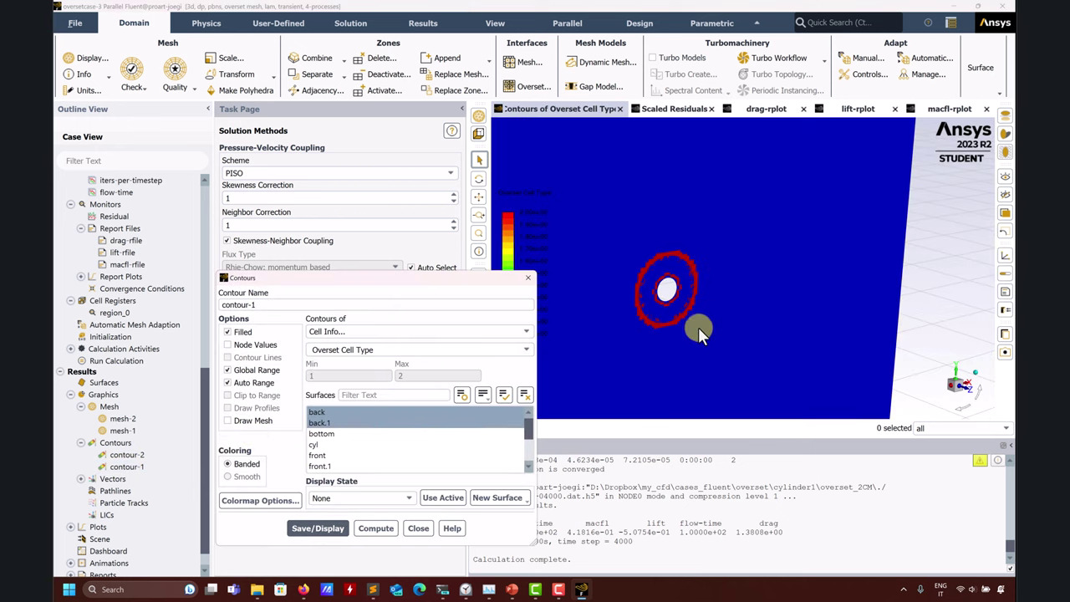
pyautogui.scroll(4, 655, 308)
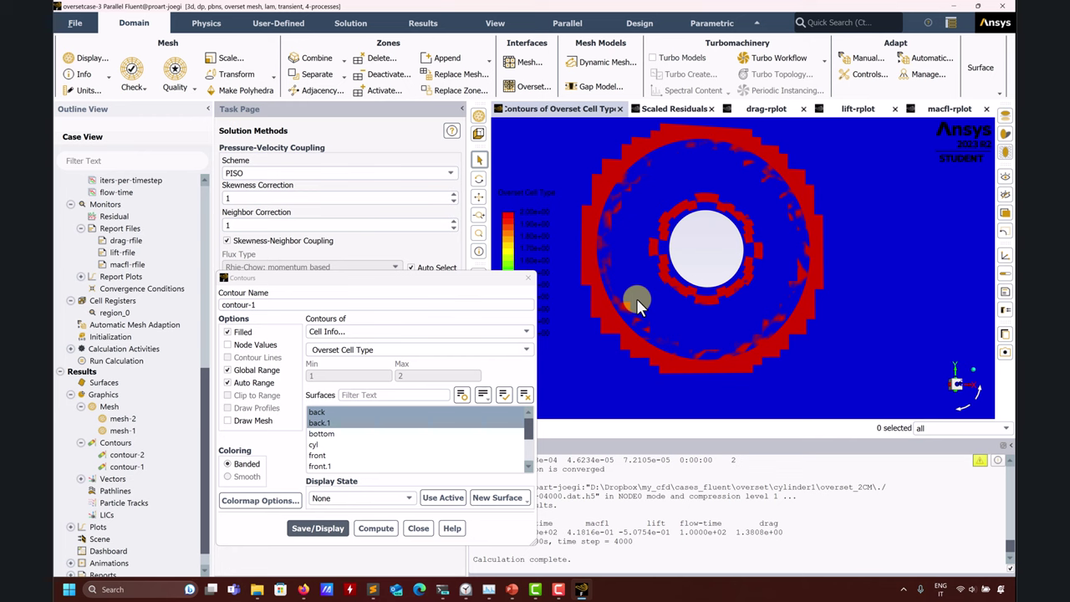
pyautogui.moveTo(660, 287); pyautogui.dragTo(660, 314)
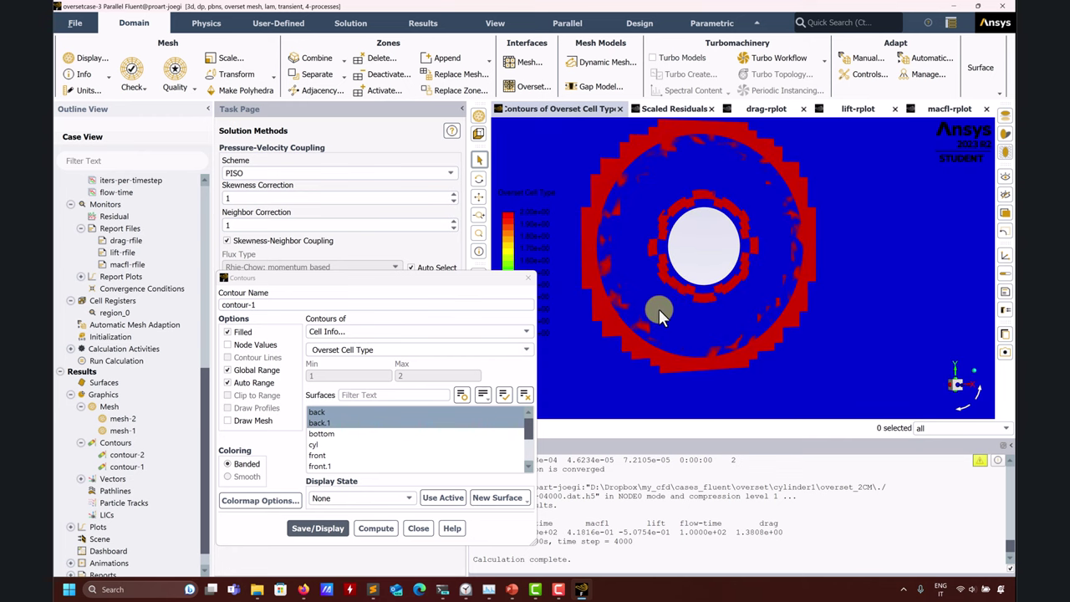
pyautogui.moveTo(465, 283); pyautogui.dragTo(408, 269)
pyautogui.moveTo(593, 239); pyautogui.dragTo(783, 239)
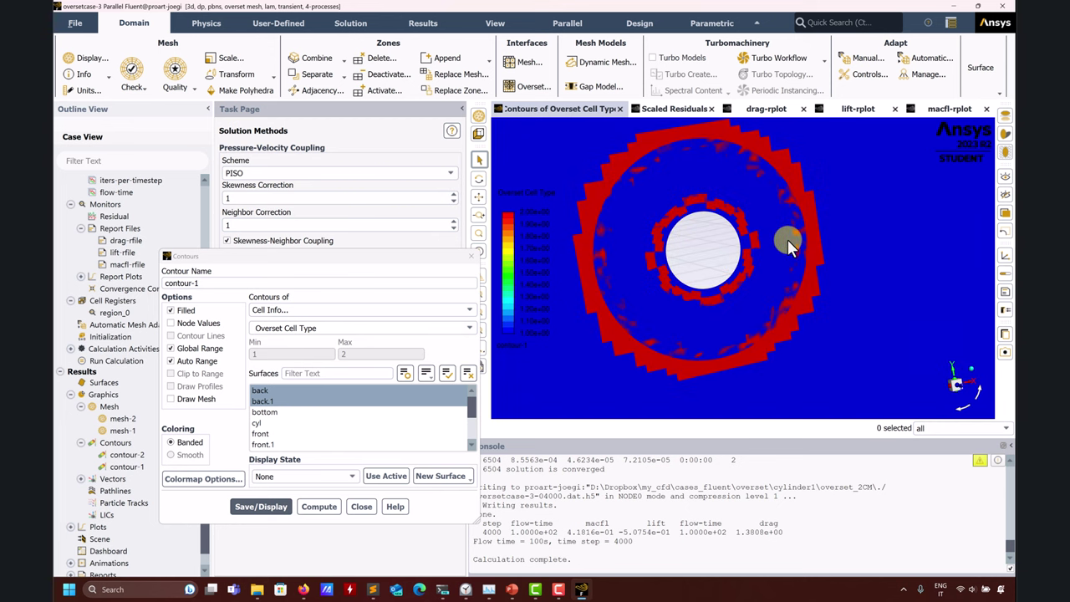
pyautogui.click(468, 332)
pyautogui.scroll(-1, 351, 401)
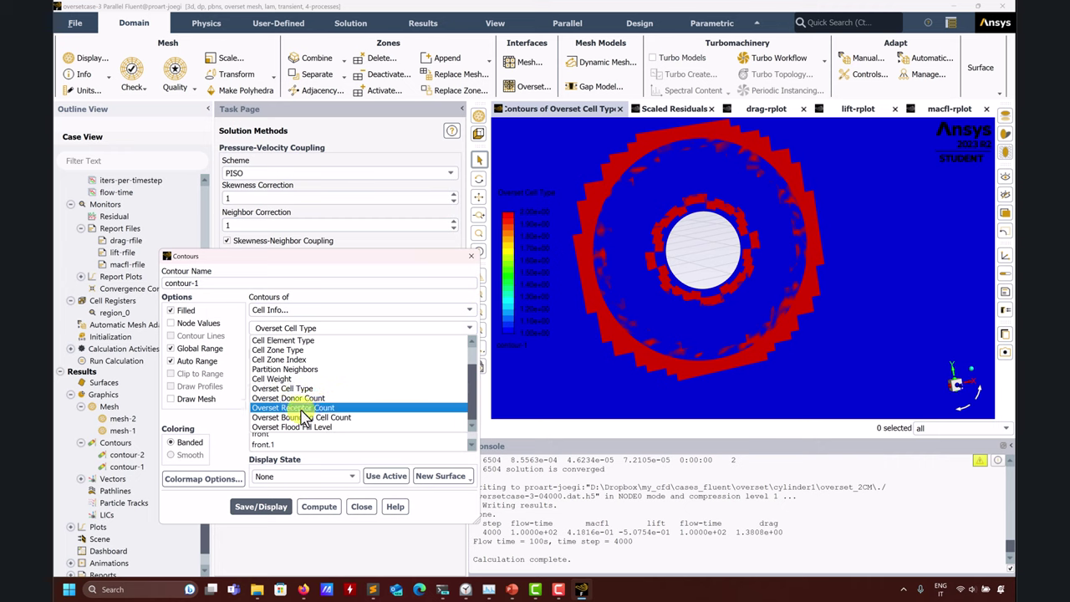
pyautogui.click(351, 268)
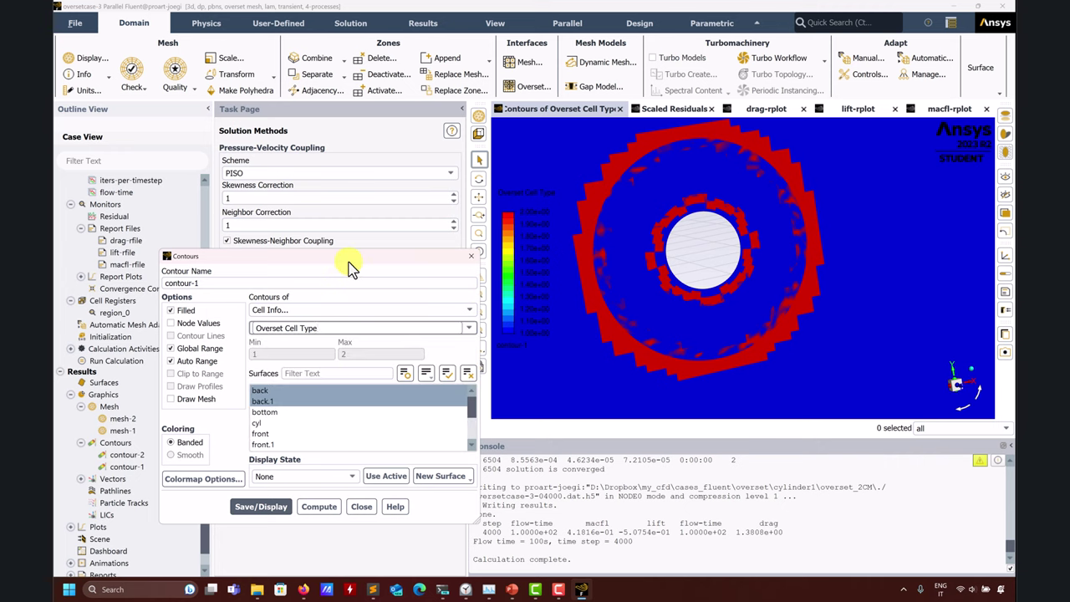
# Display contour-1 as contours of Velocity Magnitude with Node Values enabled and close the contour settings
pyautogui.click(469, 310)
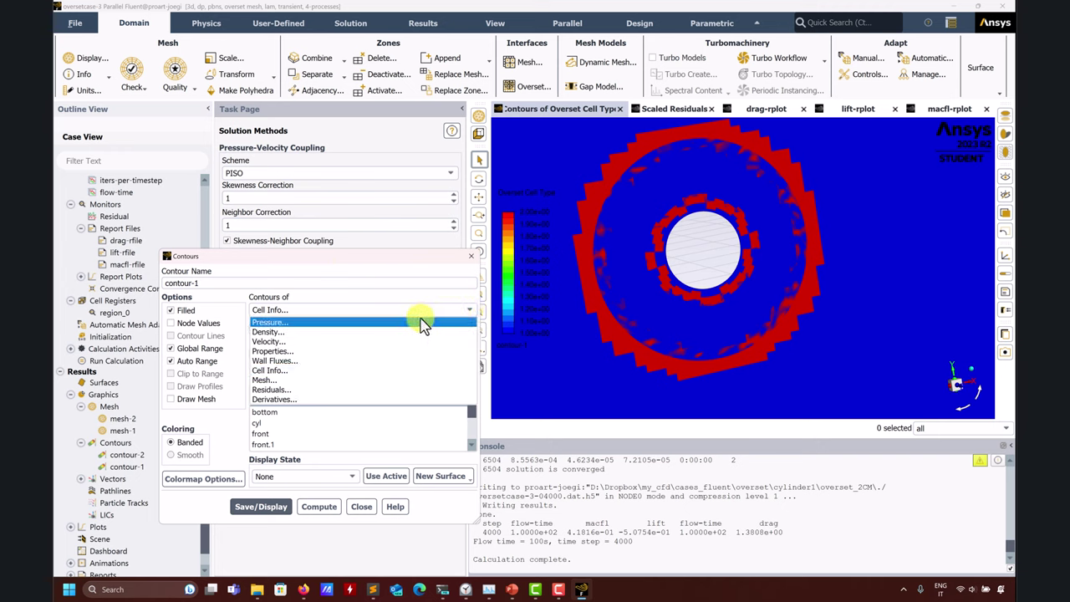
pyautogui.click(326, 341)
pyautogui.click(261, 519)
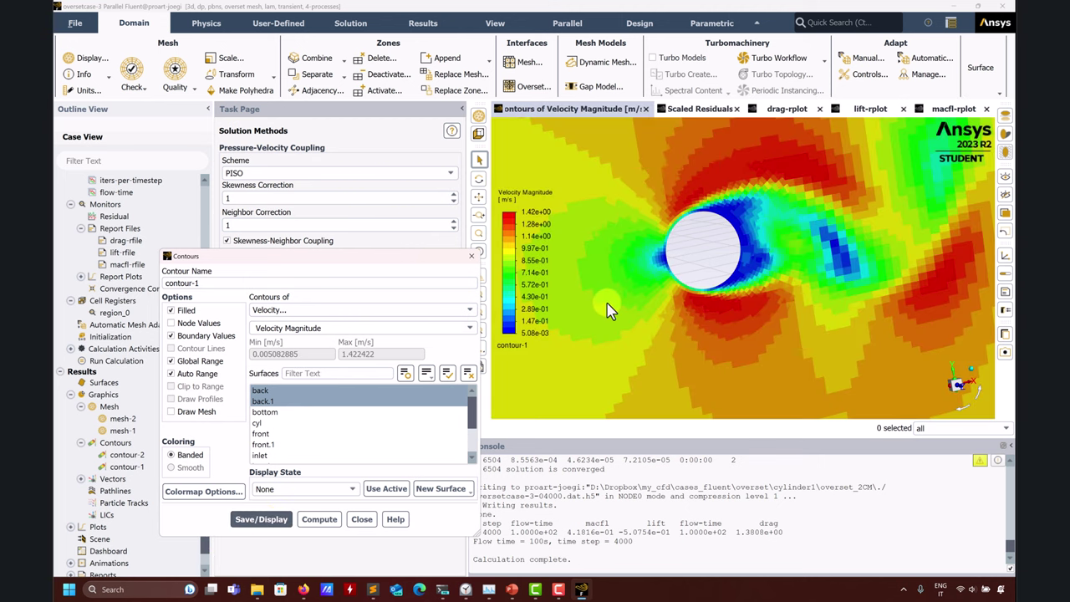
pyautogui.moveTo(609, 306); pyautogui.dragTo(709, 289)
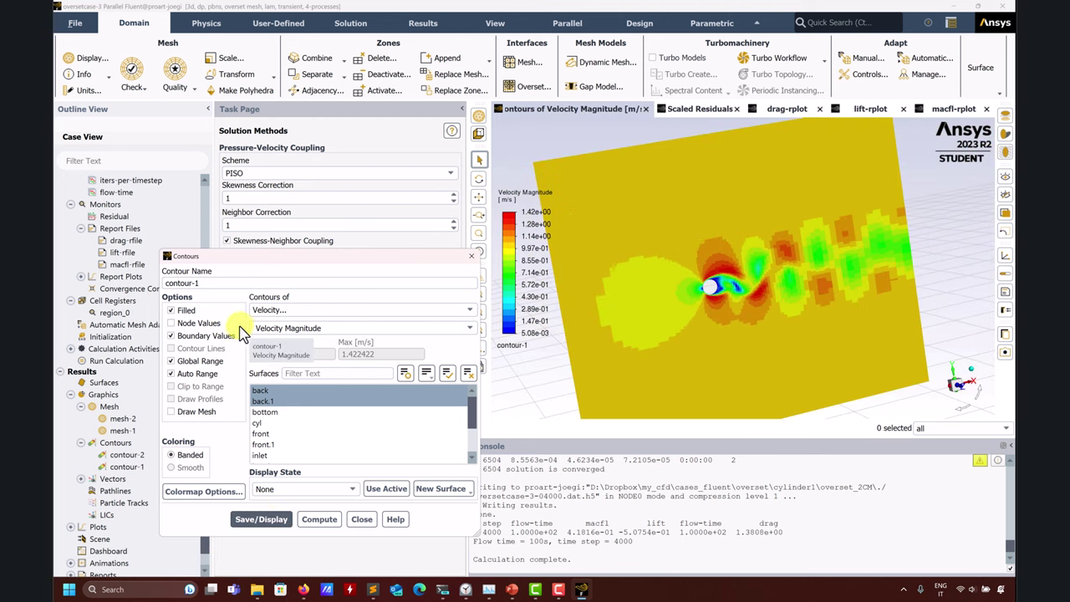
pyautogui.click(171, 322)
pyautogui.click(260, 519)
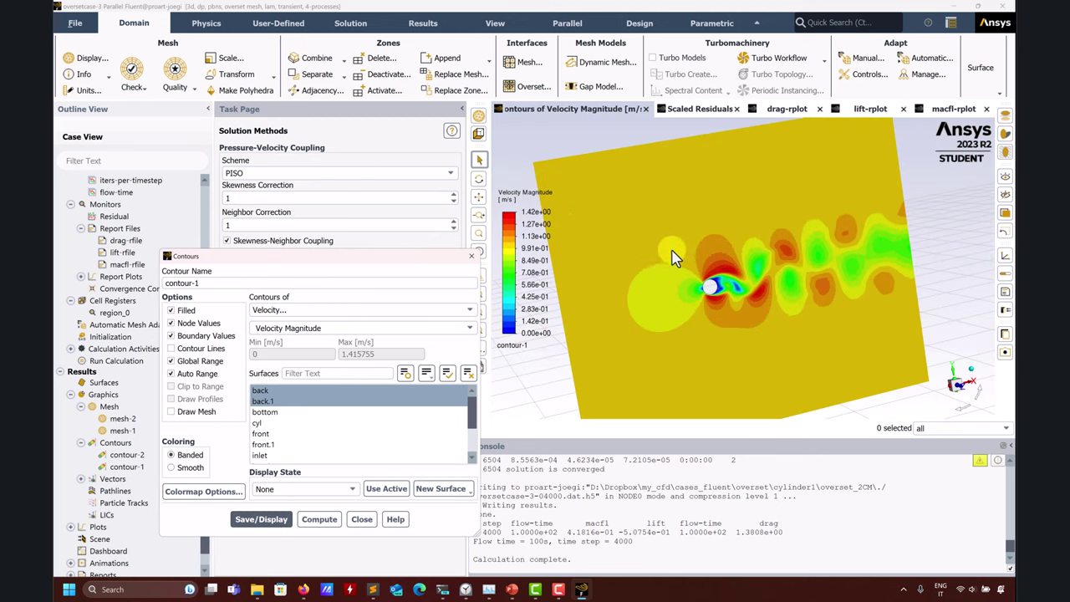
pyautogui.click(361, 520)
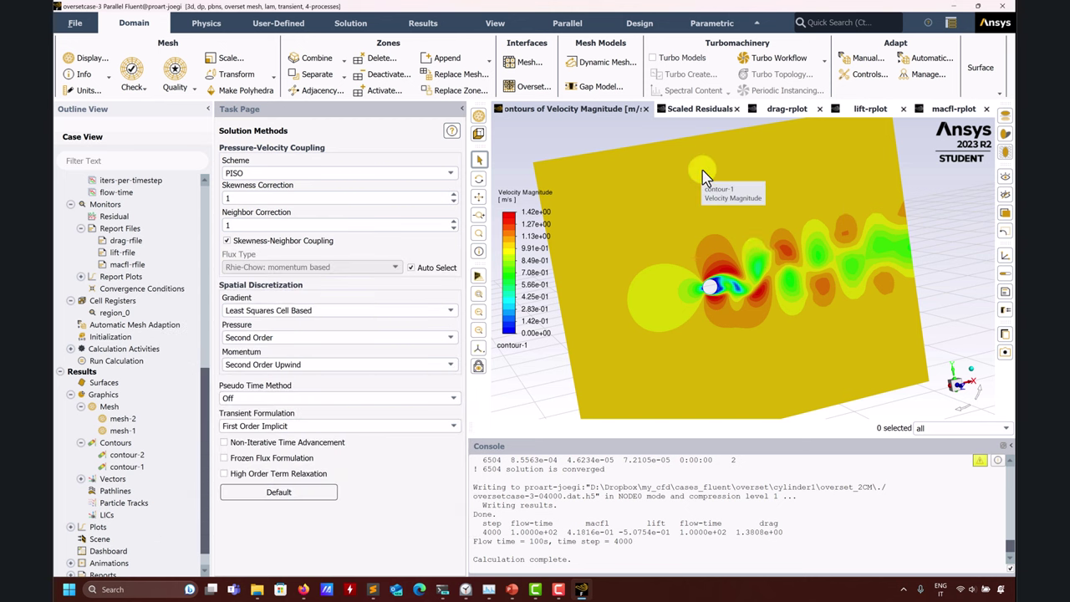
# Show the drag plot in the graphics area and open the FFT settings from the Results plots
pyautogui.click(786, 109)
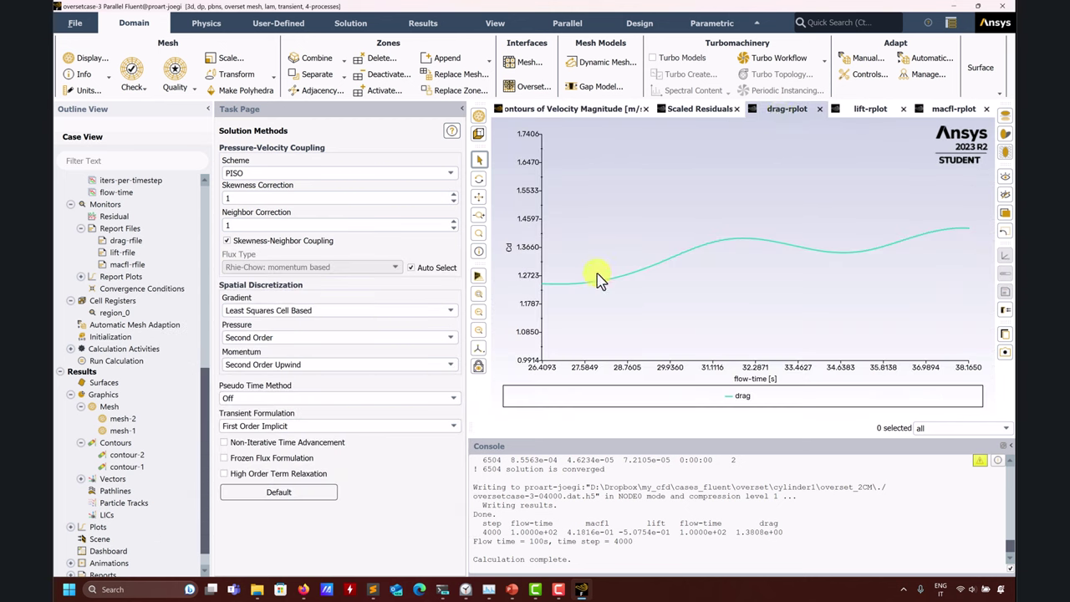
pyautogui.moveTo(720, 259)
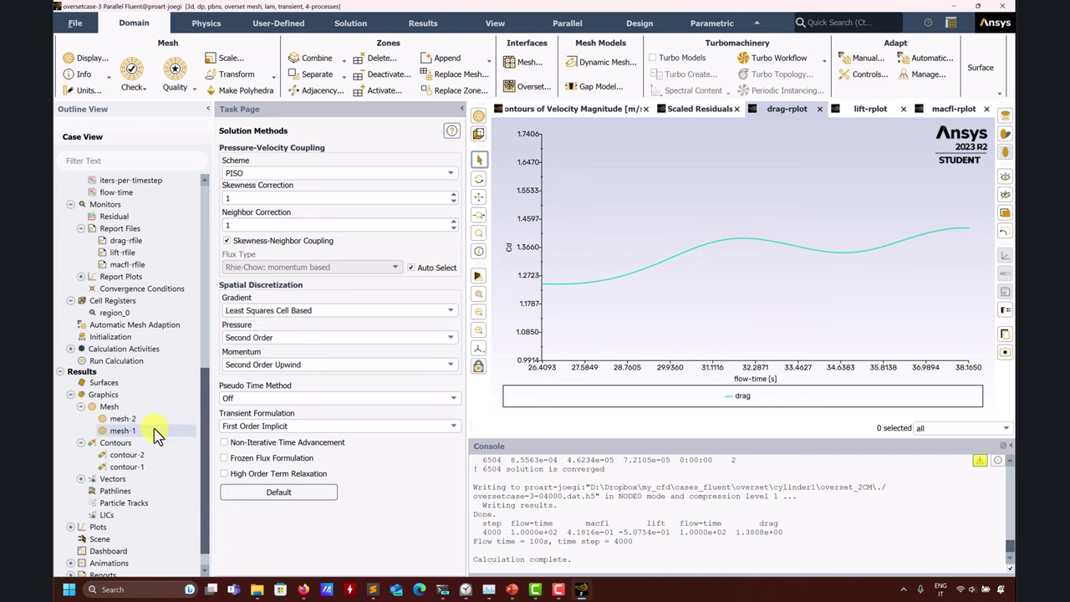
pyautogui.scroll(-1, 158, 432)
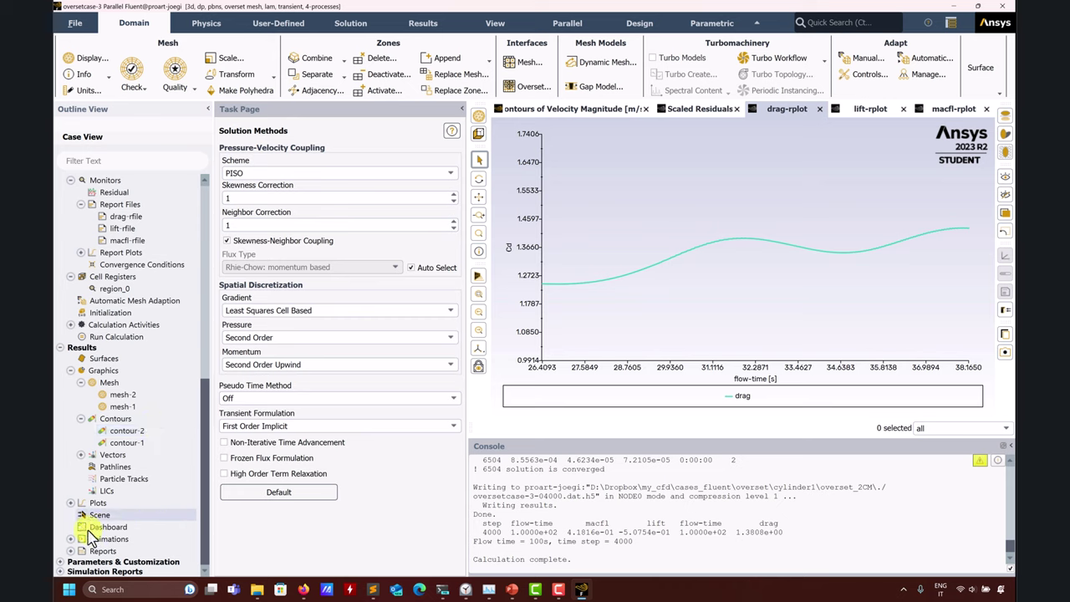
pyautogui.click(70, 551)
pyautogui.scroll(-3, 96, 545)
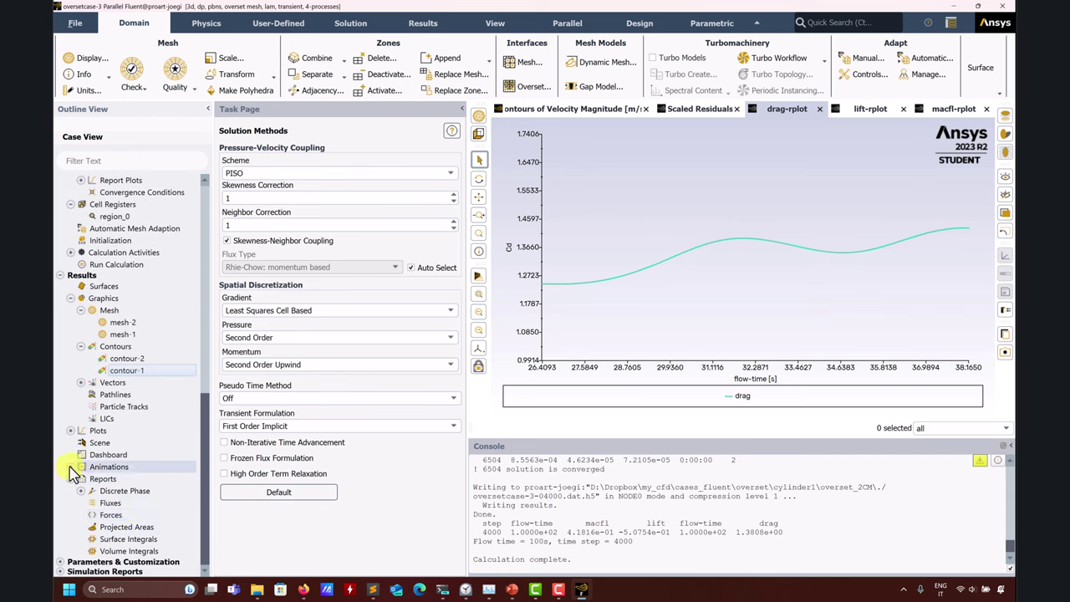
pyautogui.click(70, 430)
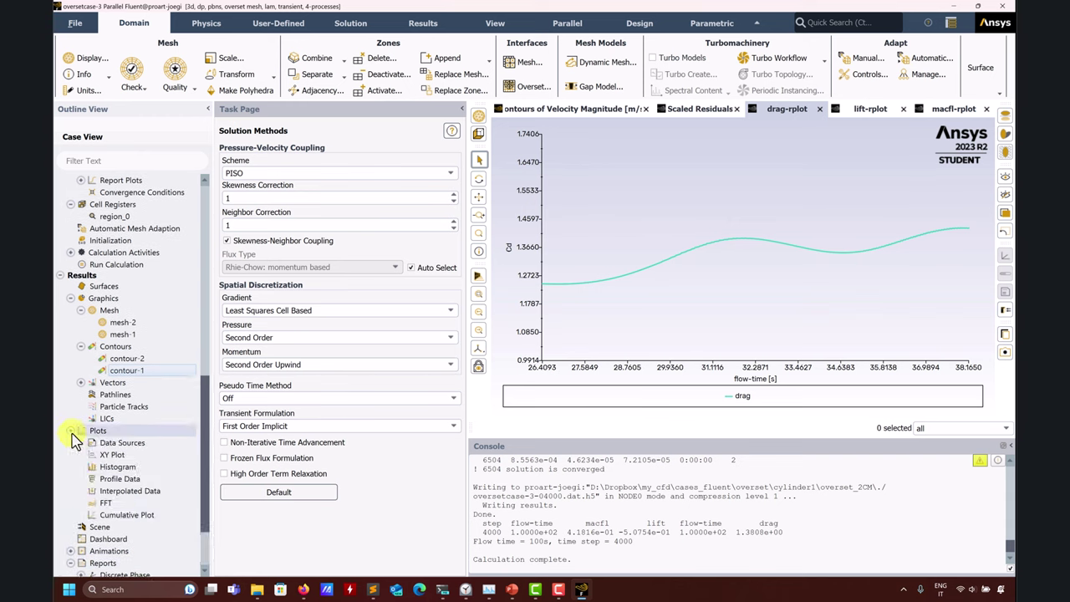
pyautogui.doubleClick(105, 502)
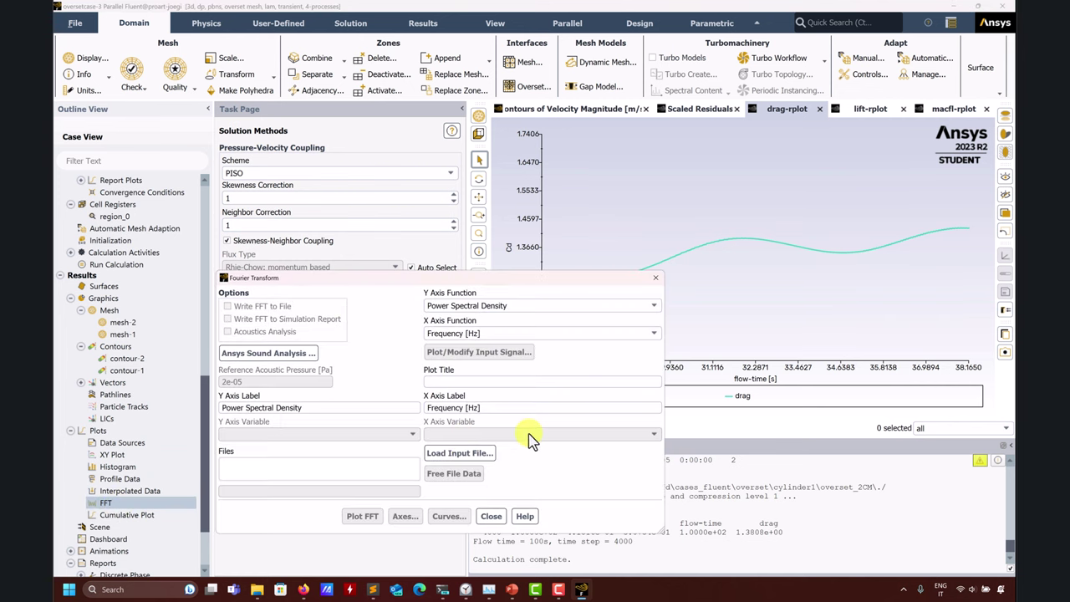
# Load drag-rfile.out as the input signal file for the Fourier transform
pyautogui.click(460, 452)
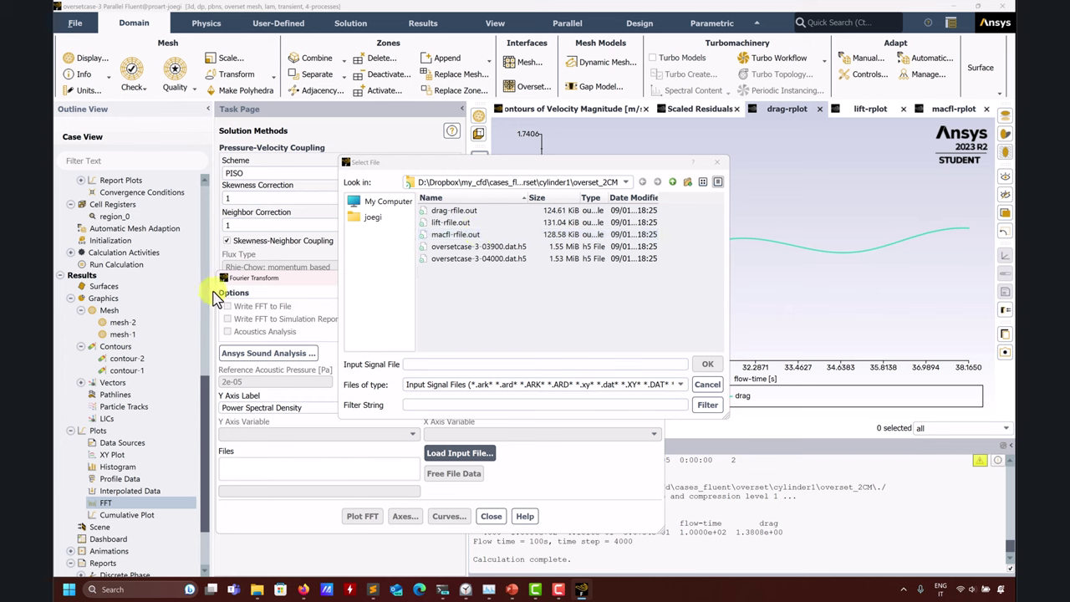
pyautogui.click(479, 212)
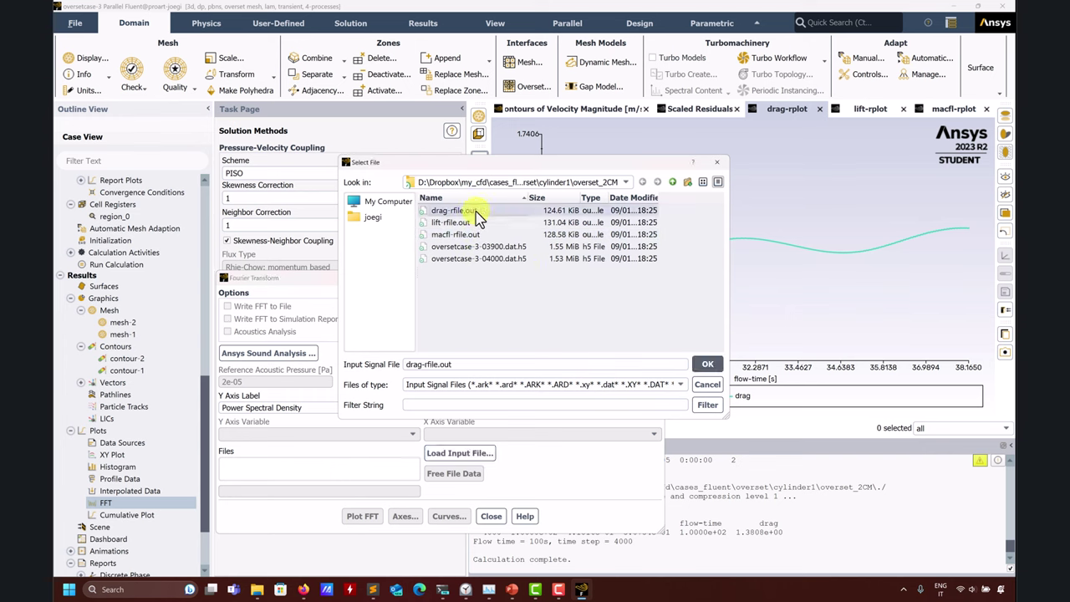
pyautogui.click(708, 364)
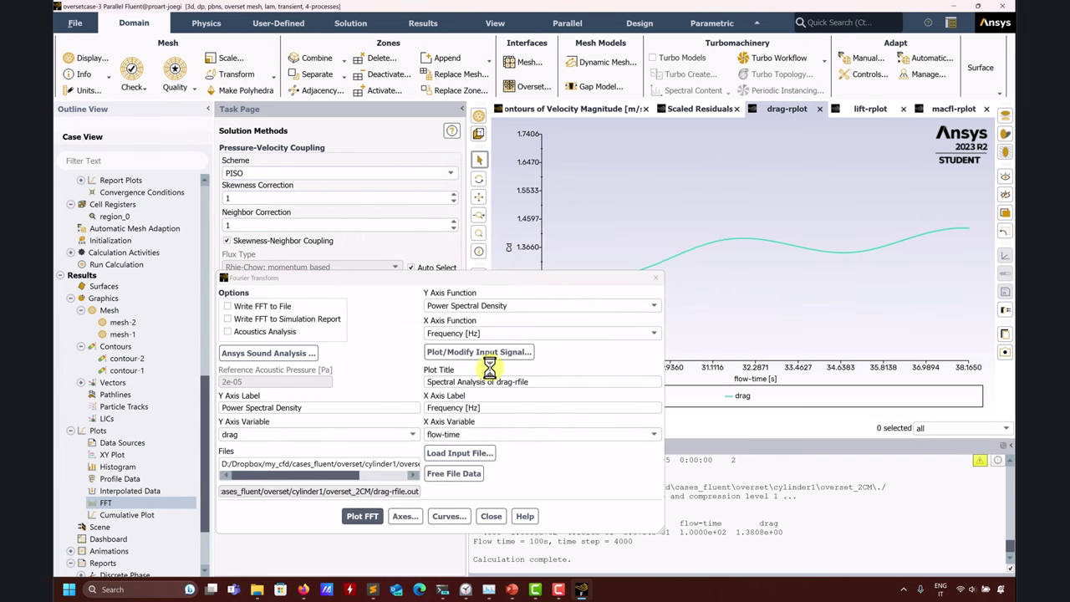
# Plot the drag input signal against flow-time and move the Fourier Transform and Plot/Modify Input Signal dialogs clear of the plot
pyautogui.click(484, 352)
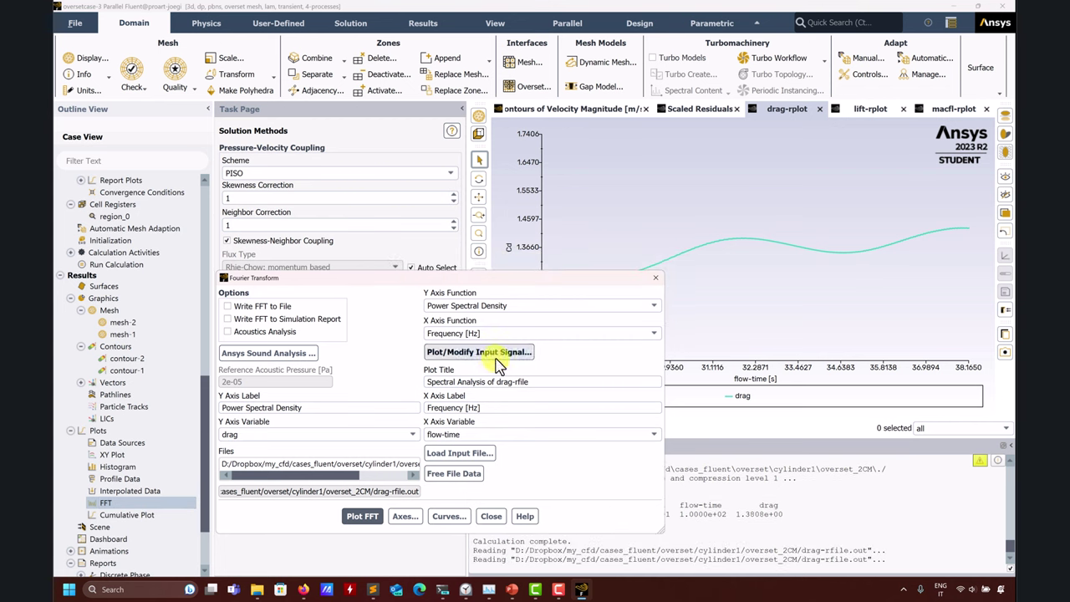
pyautogui.click(302, 554)
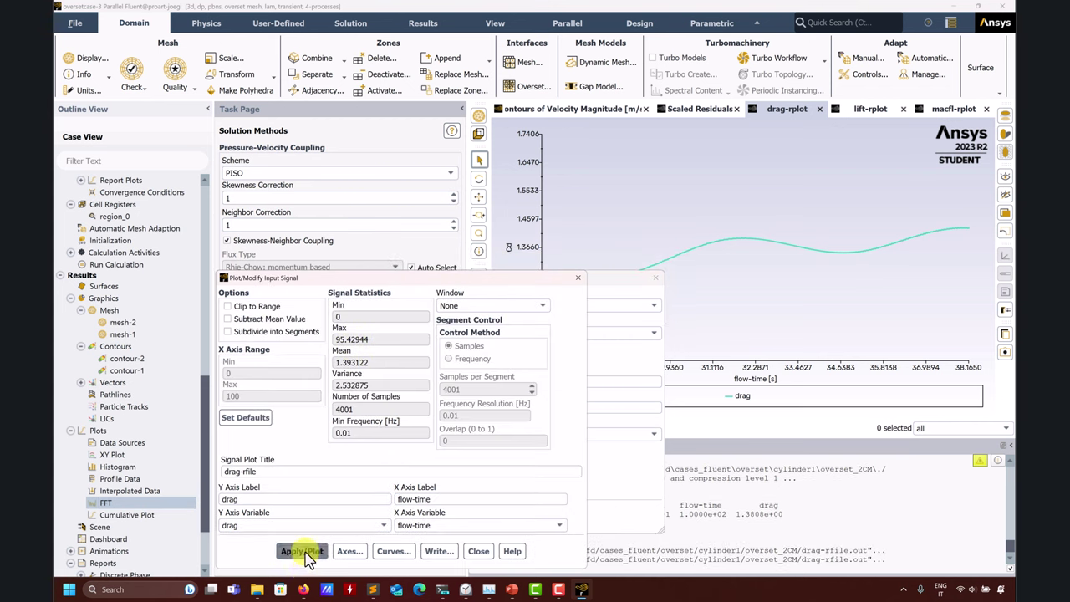
pyautogui.click(635, 290)
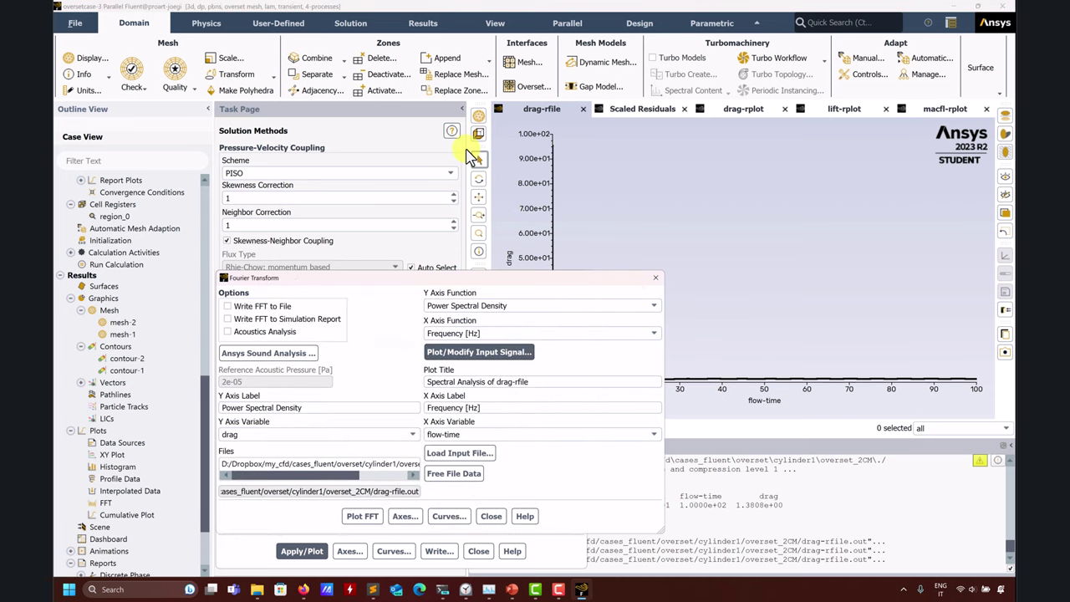
pyautogui.moveTo(504, 272); pyautogui.dragTo(387, 111)
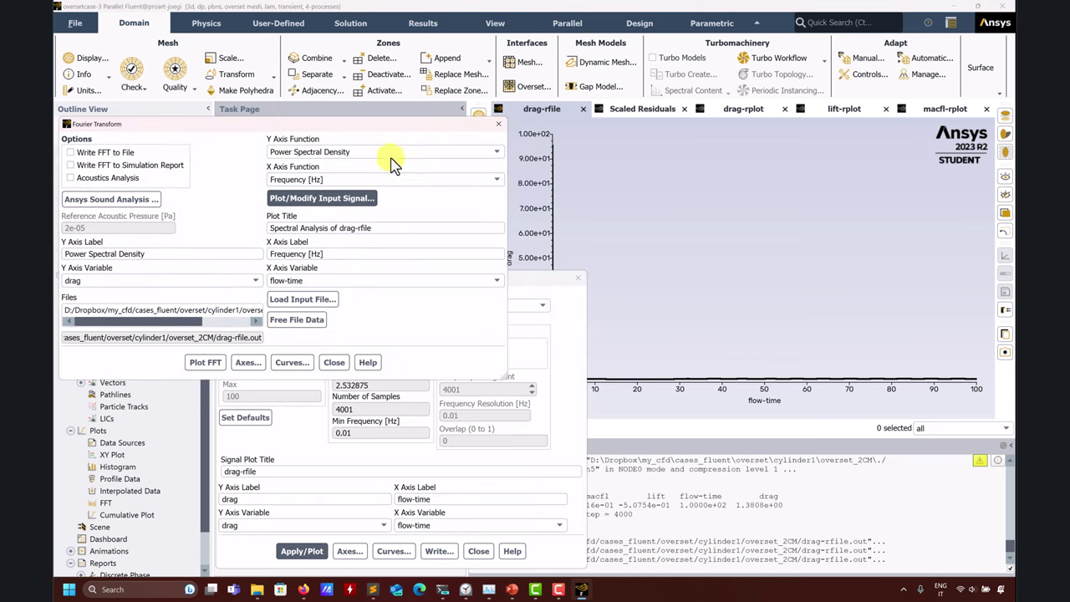
pyautogui.moveTo(477, 284); pyautogui.dragTo(468, 422)
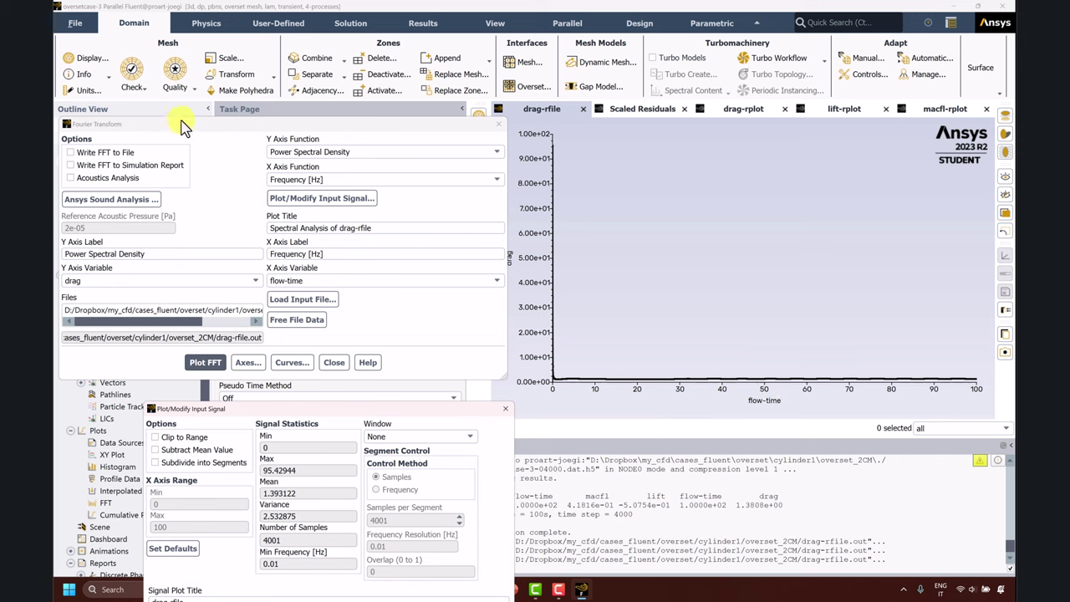
# Enable Clip to Range for the drag input signal with an X-axis minimum of 60 and plot the FFT
pyautogui.moveTo(210, 123); pyautogui.dragTo(236, 94)
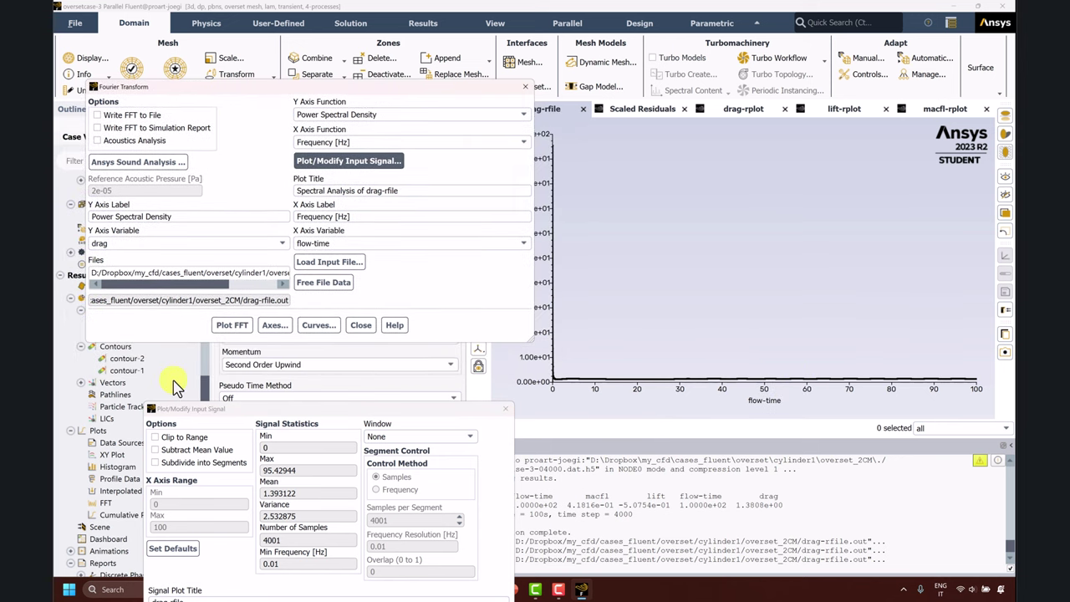
pyautogui.click(180, 438)
pyautogui.click(172, 504)
pyautogui.write('60')
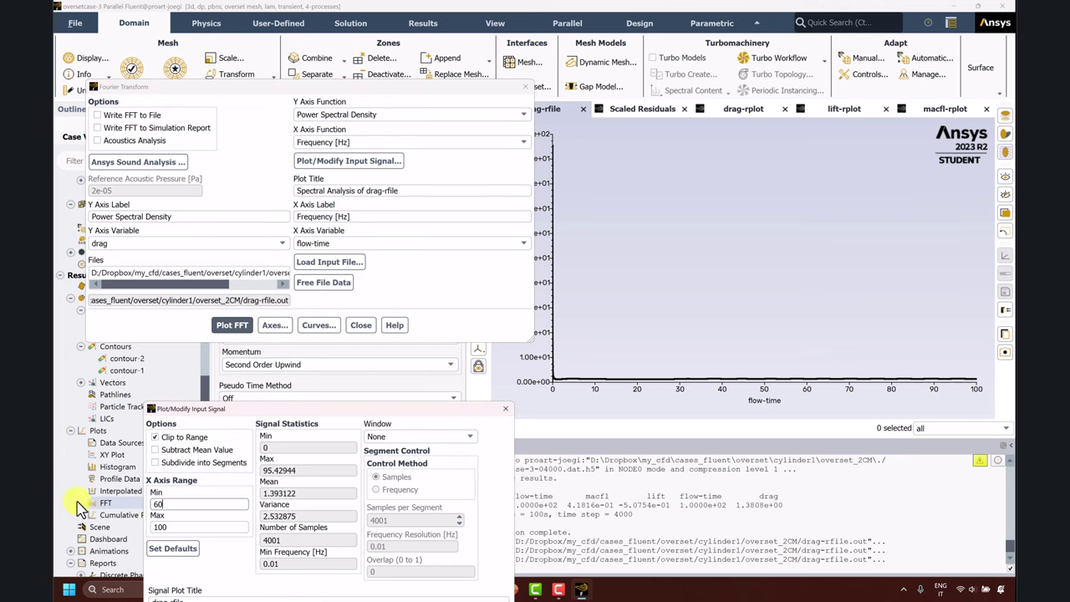
pyautogui.click(233, 326)
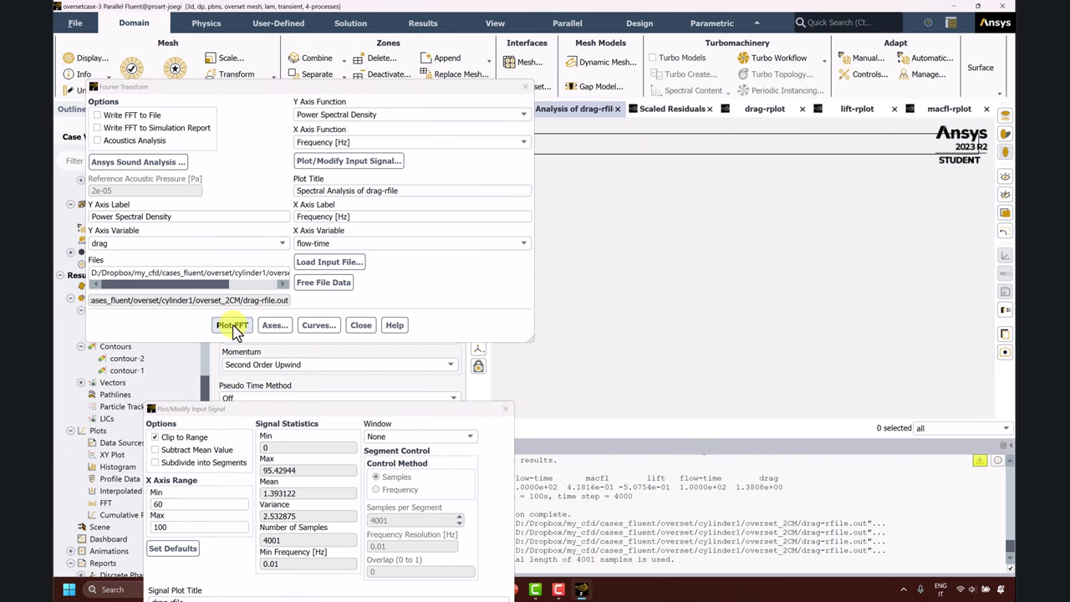
# Apply the clipped range to the drag signal, plot it against flow-time, and close the input signal and Fourier Transform dialogs
pyautogui.moveTo(349, 404); pyautogui.dragTo(306, 215)
pyautogui.click(187, 497)
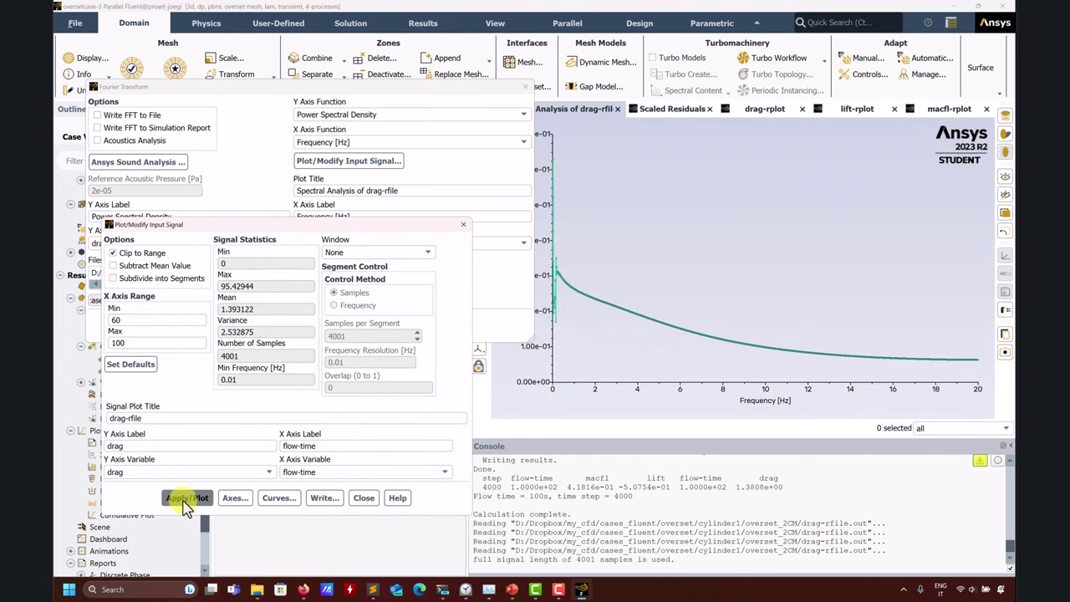
pyautogui.click(193, 500)
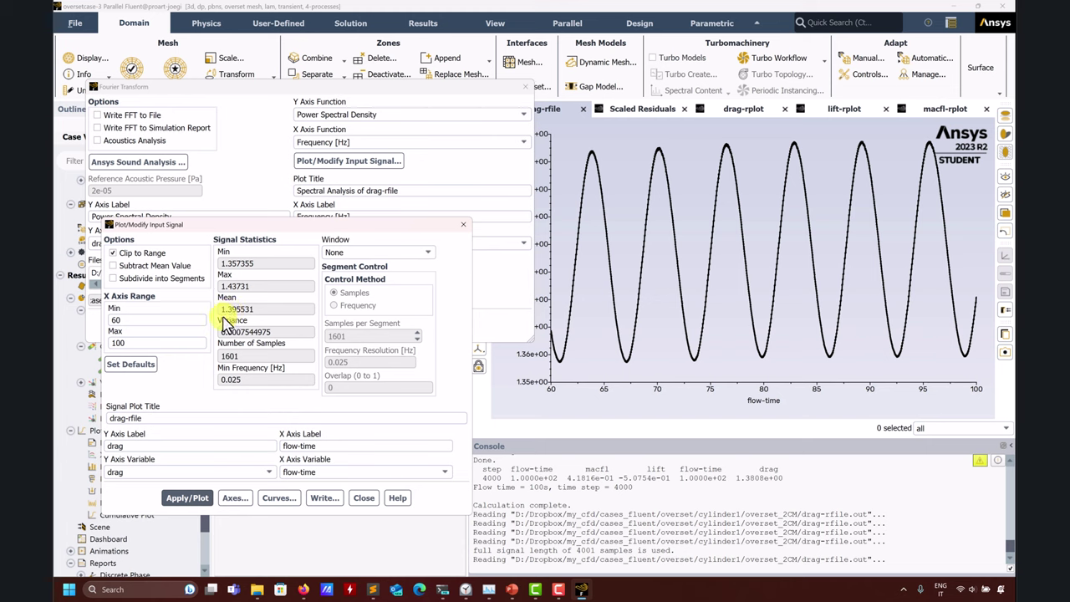
pyautogui.click(359, 499)
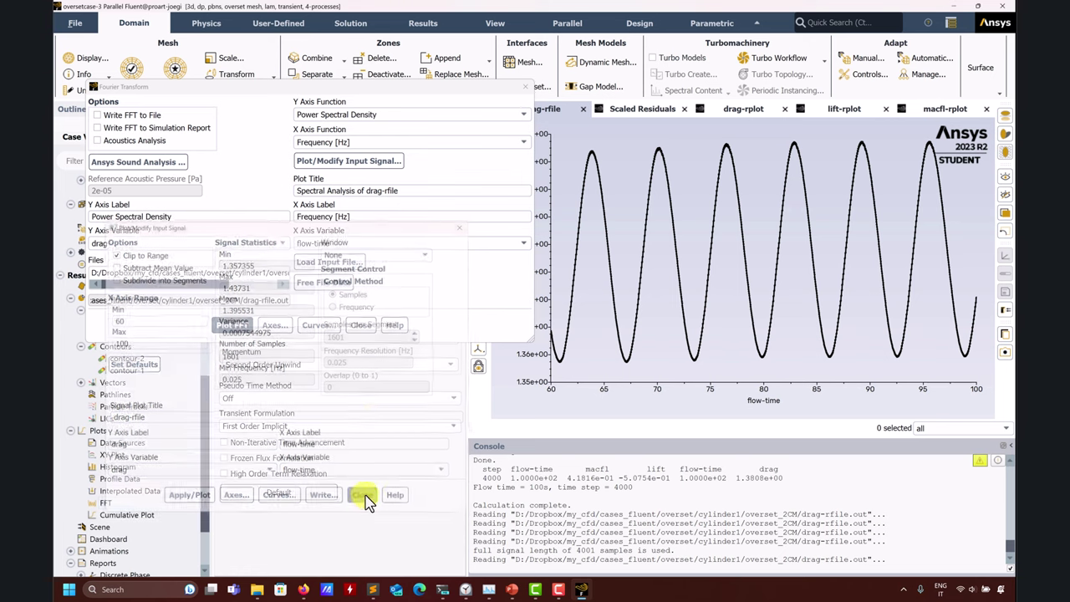
pyautogui.click(357, 333)
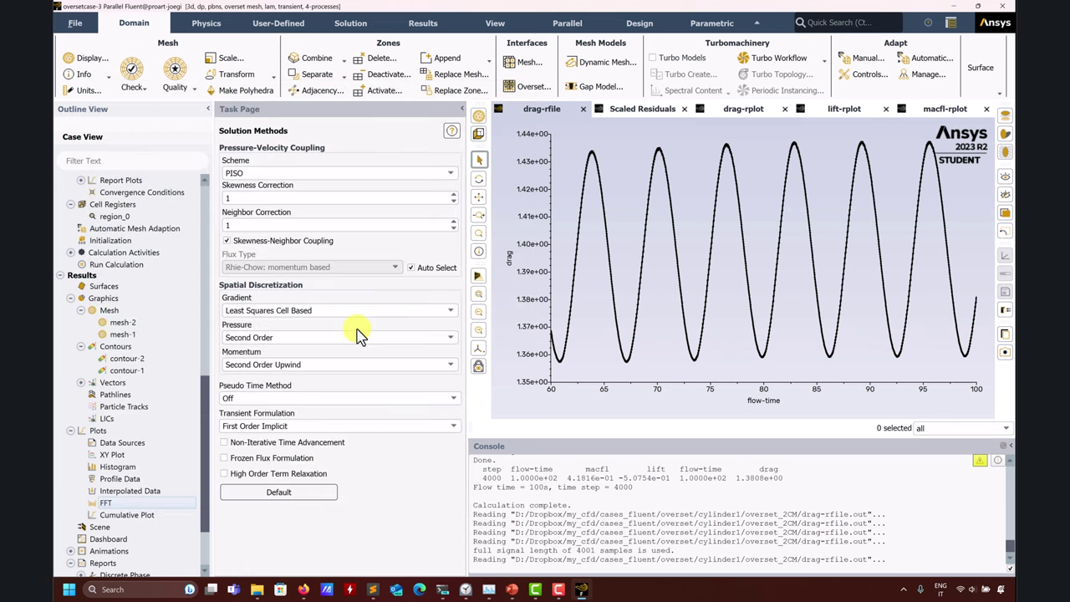